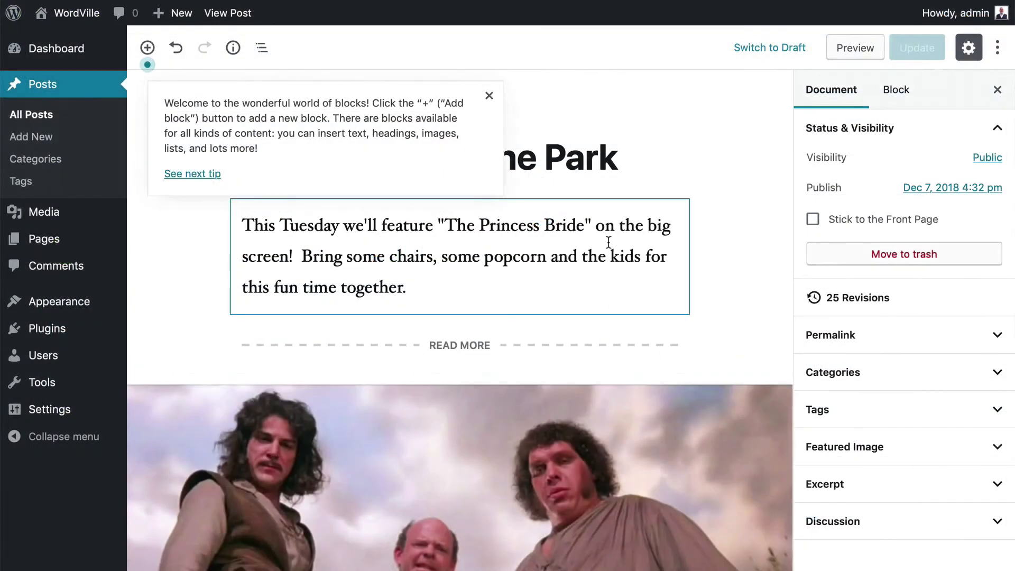
# - Dismiss the block editor welcome tip and select the movie-night post's image
pyautogui.scroll(-3, 610, 240)
pyautogui.scroll(-2, 610, 241)
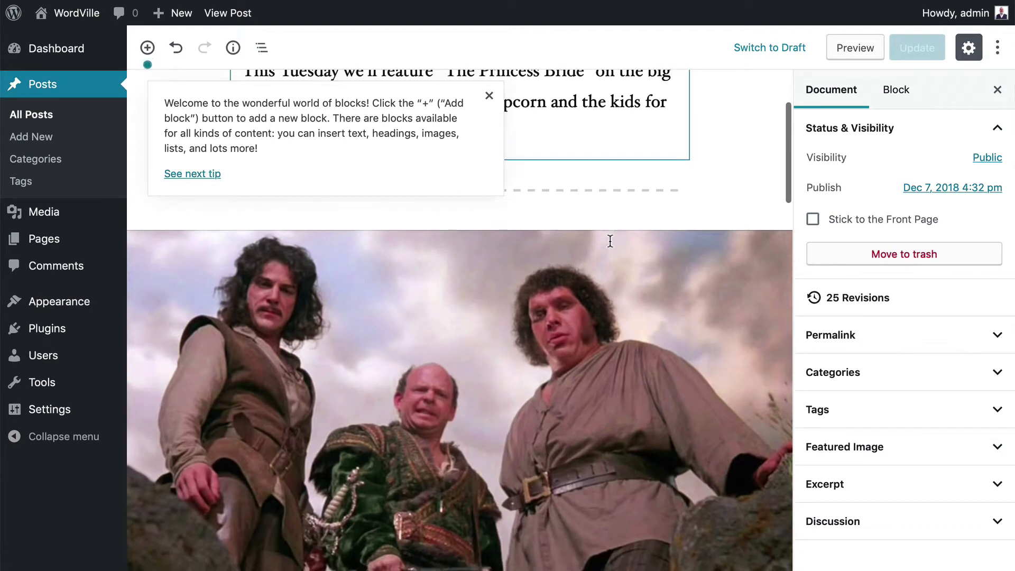
pyautogui.click(489, 98)
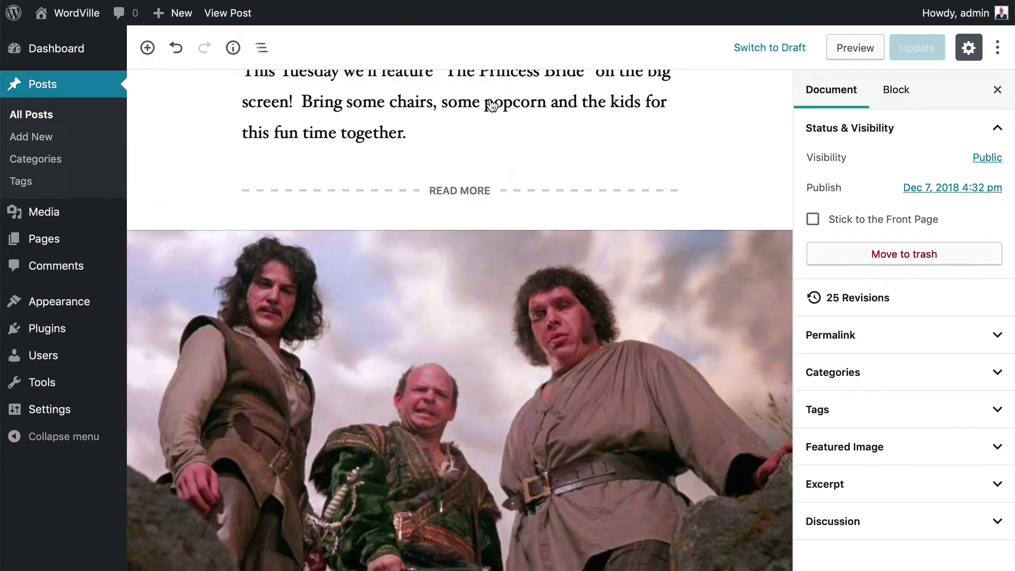
pyautogui.scroll(-3, 490, 105)
pyautogui.click(492, 105)
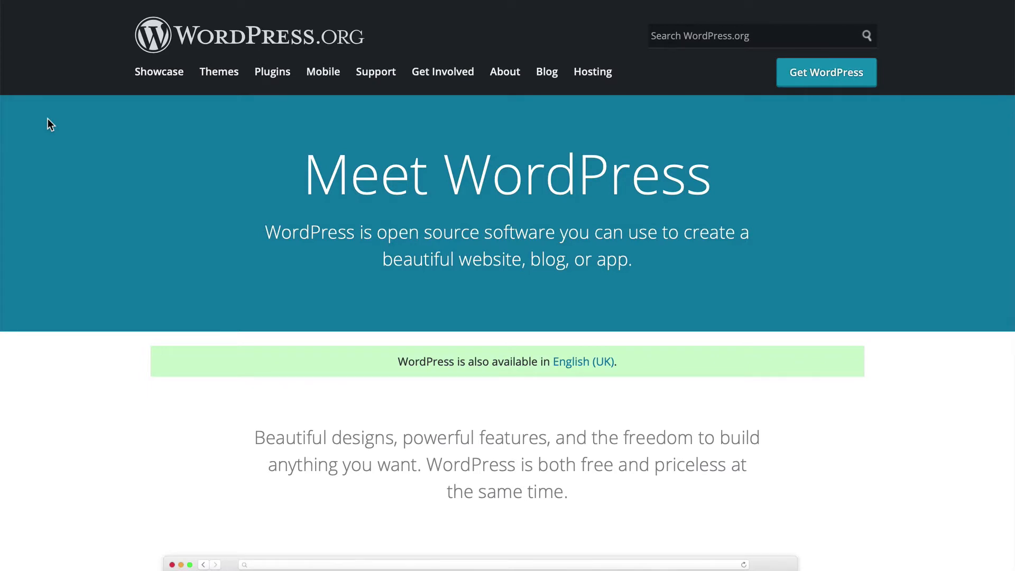
pyautogui.scroll(-5, 48, 123)
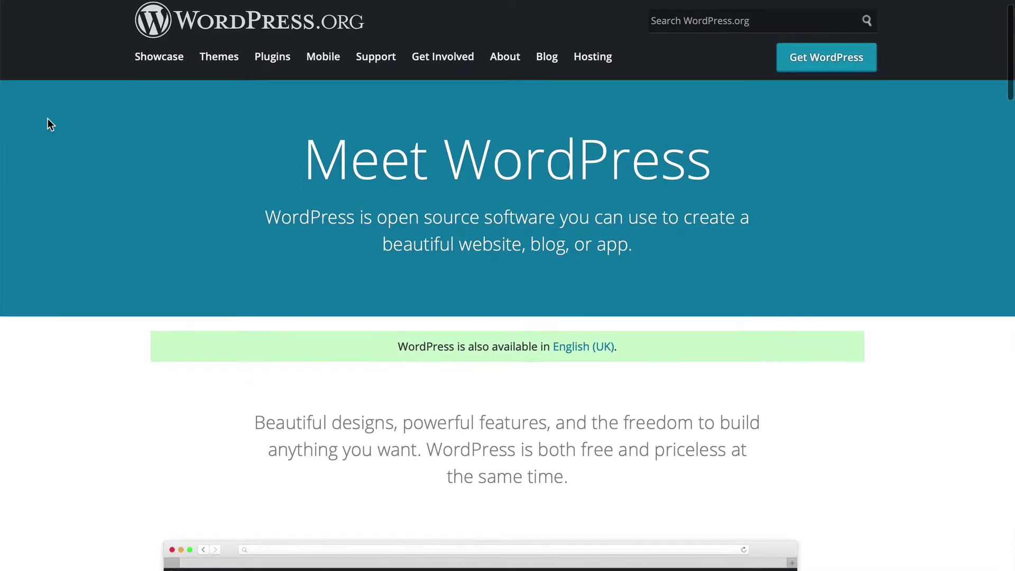
pyautogui.scroll(-3, 48, 124)
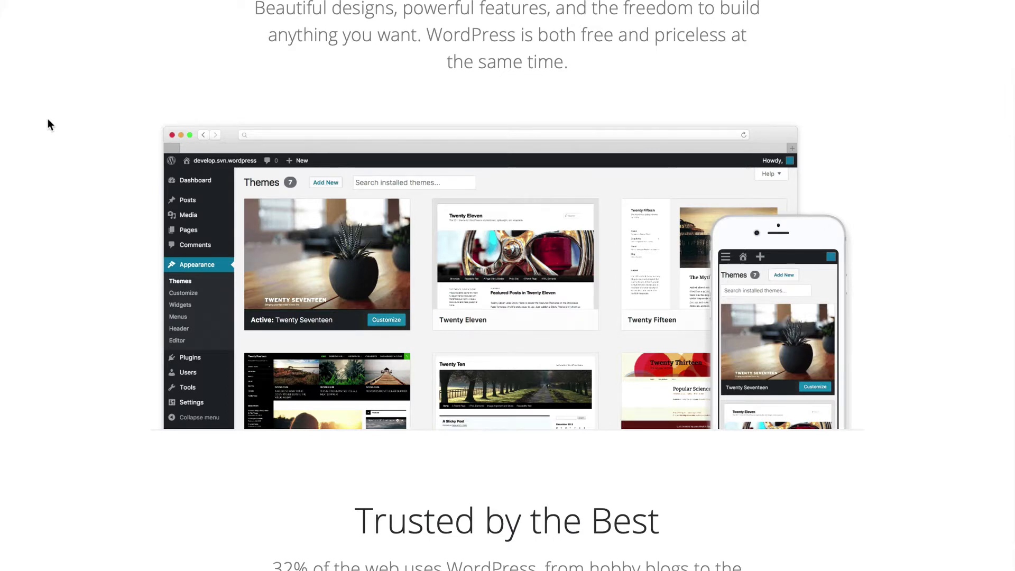
pyautogui.scroll(-6, 48, 125)
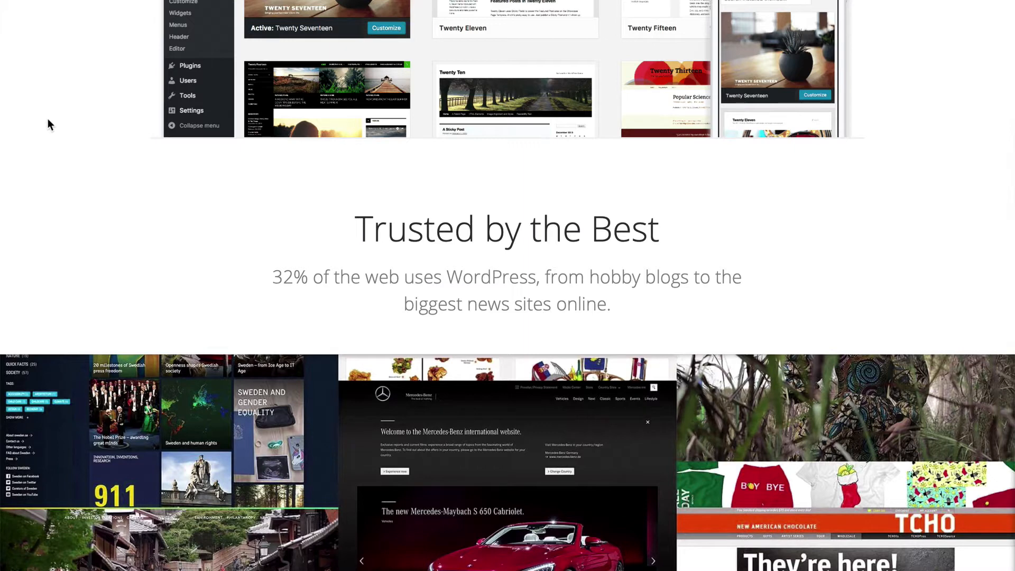
pyautogui.scroll(1, 48, 120)
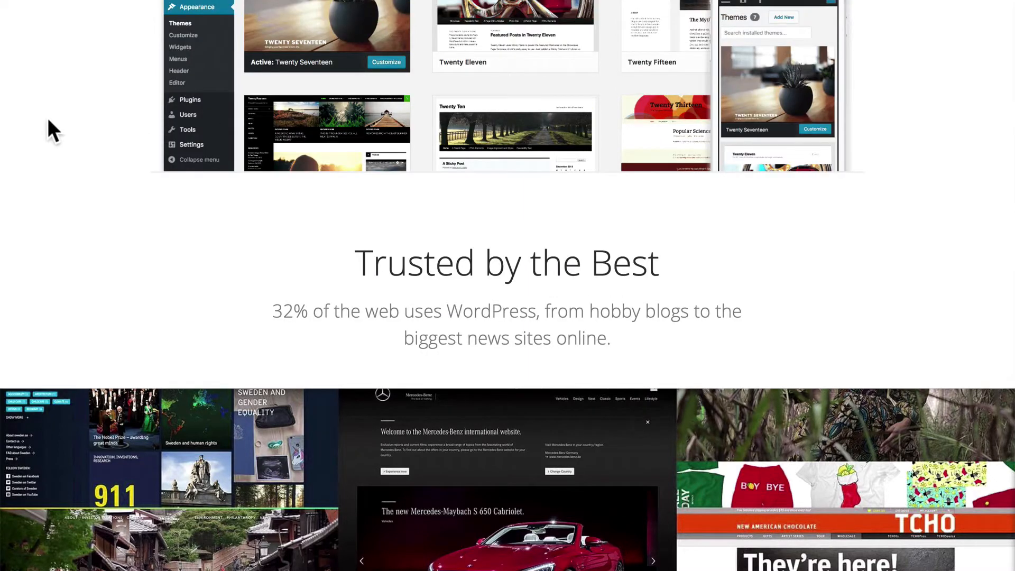
pyautogui.scroll(-5, 47, 120)
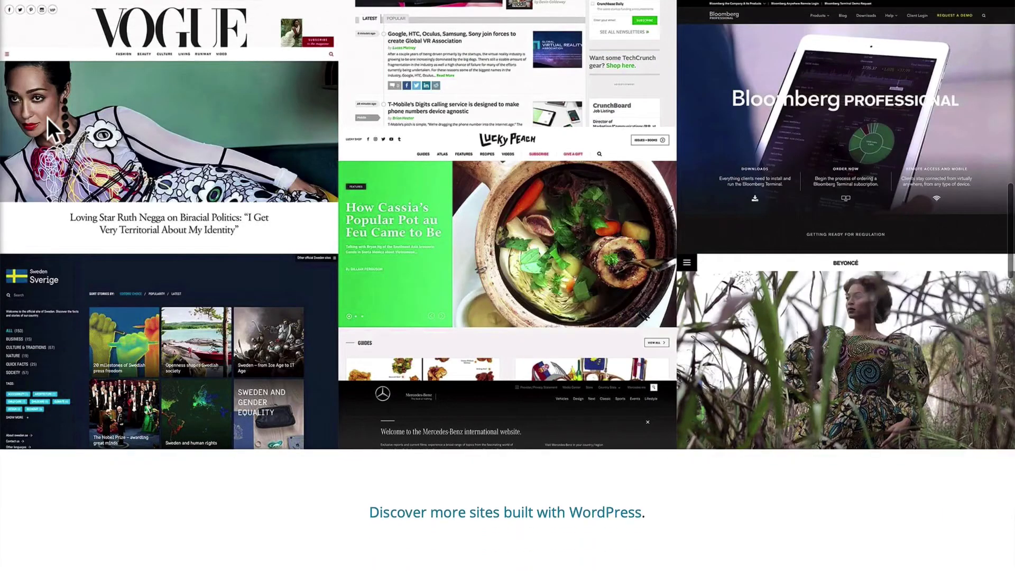
pyautogui.scroll(-3, 47, 118)
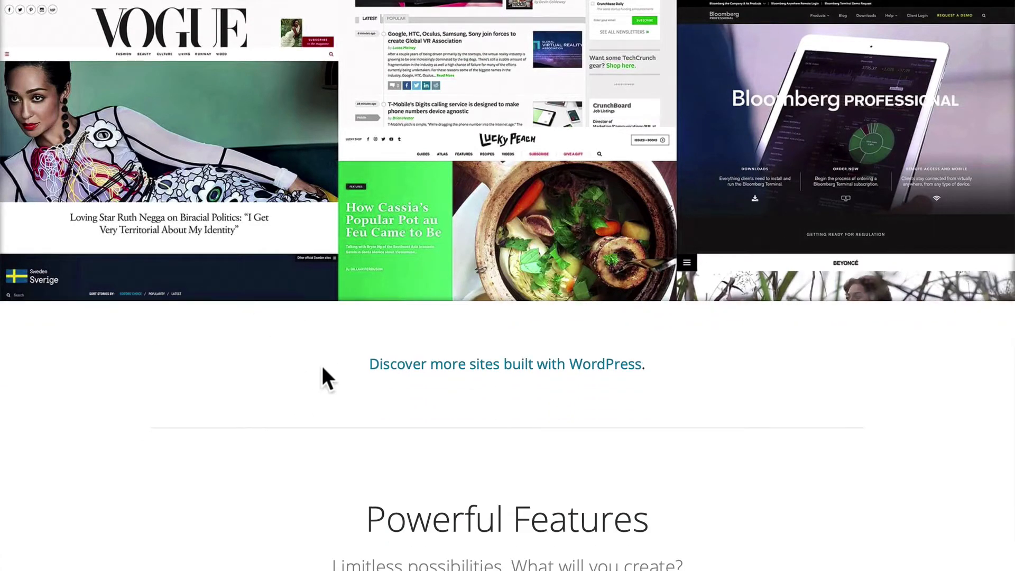
pyautogui.scroll(-9, 149, 451)
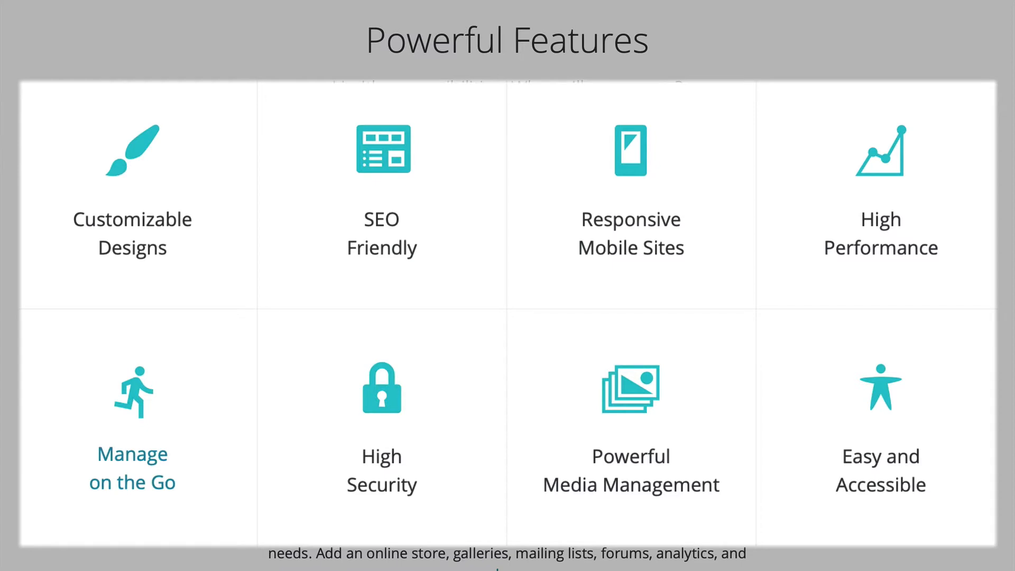
pyautogui.scroll(-4, 149, 448)
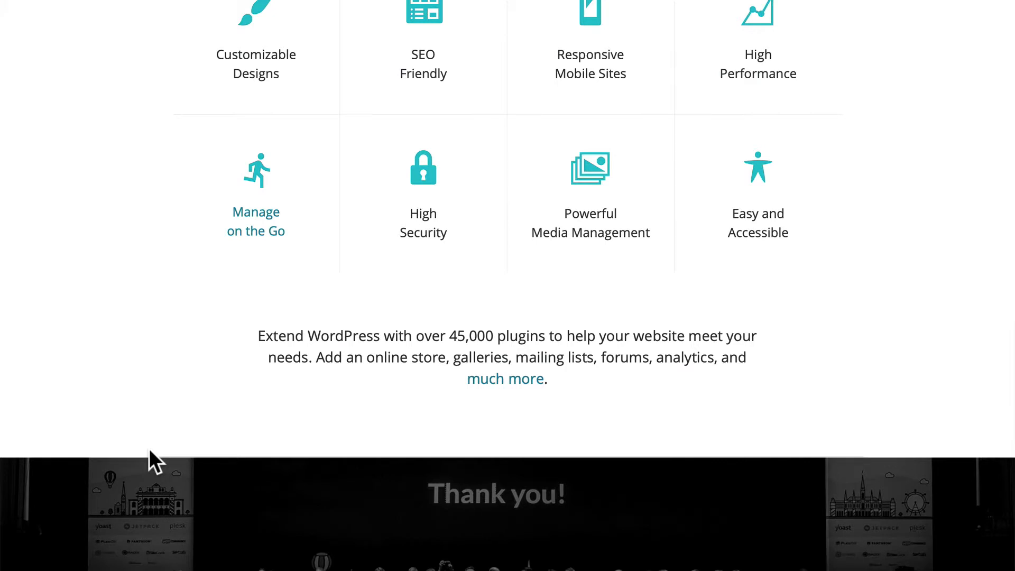
pyautogui.scroll(-5, 149, 448)
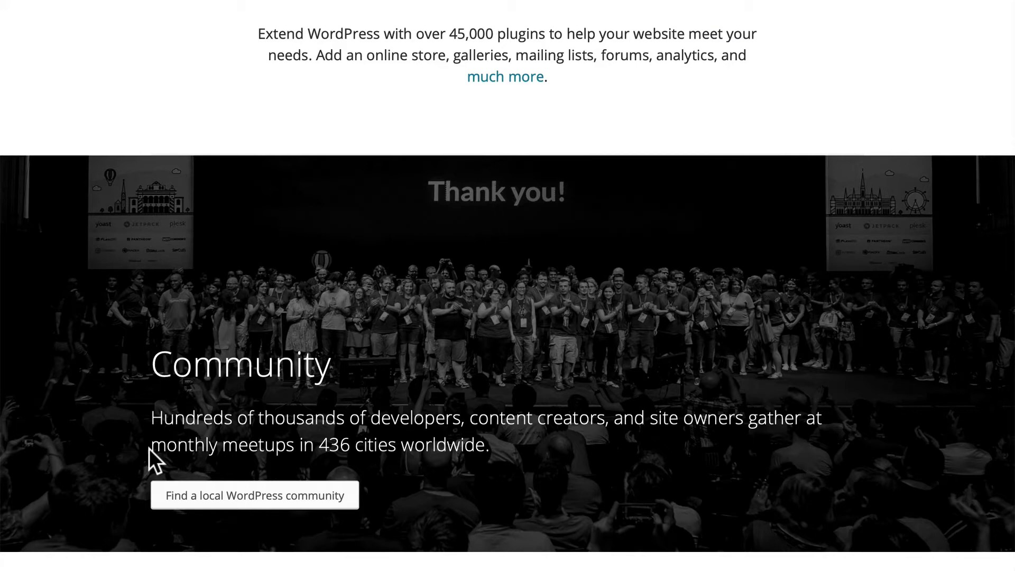
pyautogui.scroll(-8, 149, 450)
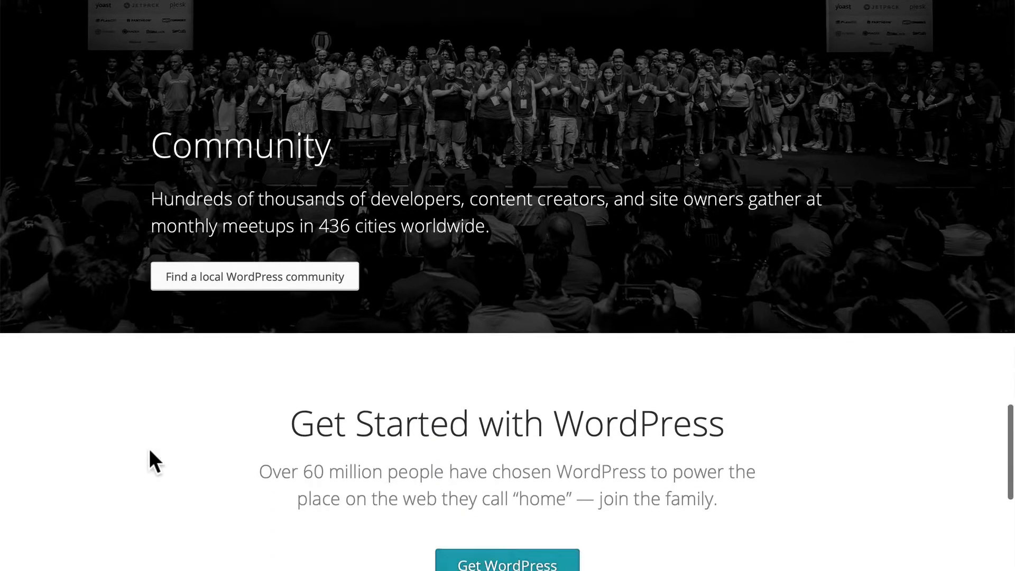
pyautogui.scroll(-6, 149, 451)
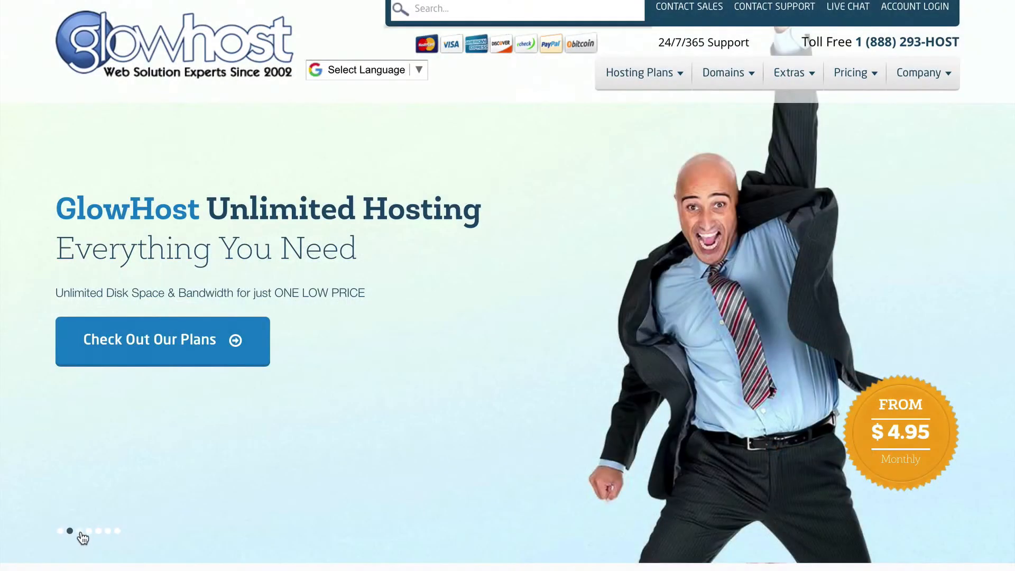
pyautogui.click(79, 531)
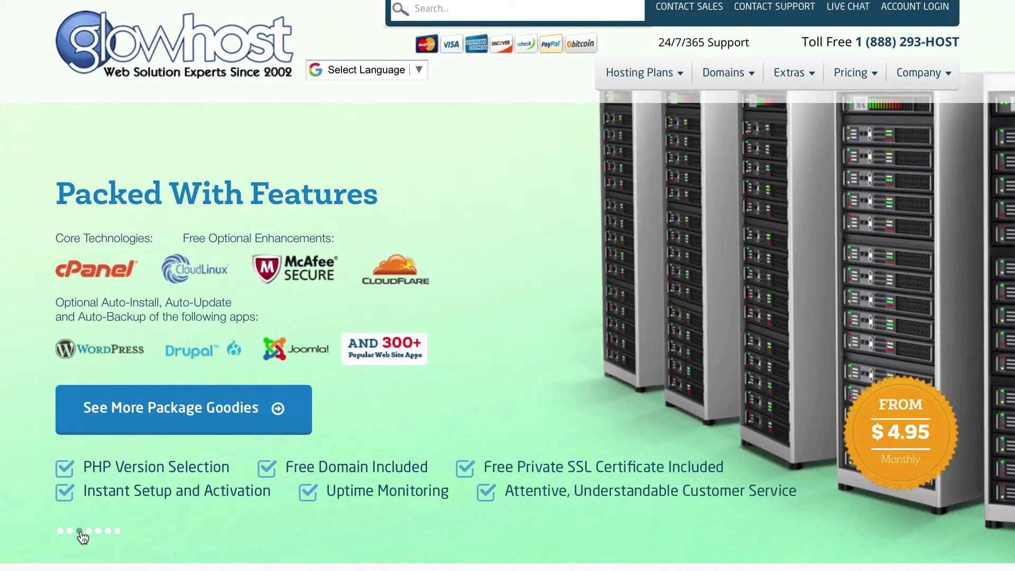
# - View the Reseller Hosting, Redundant Cloud and Fully Managed Dedicated Servers slides
pyautogui.click(89, 531)
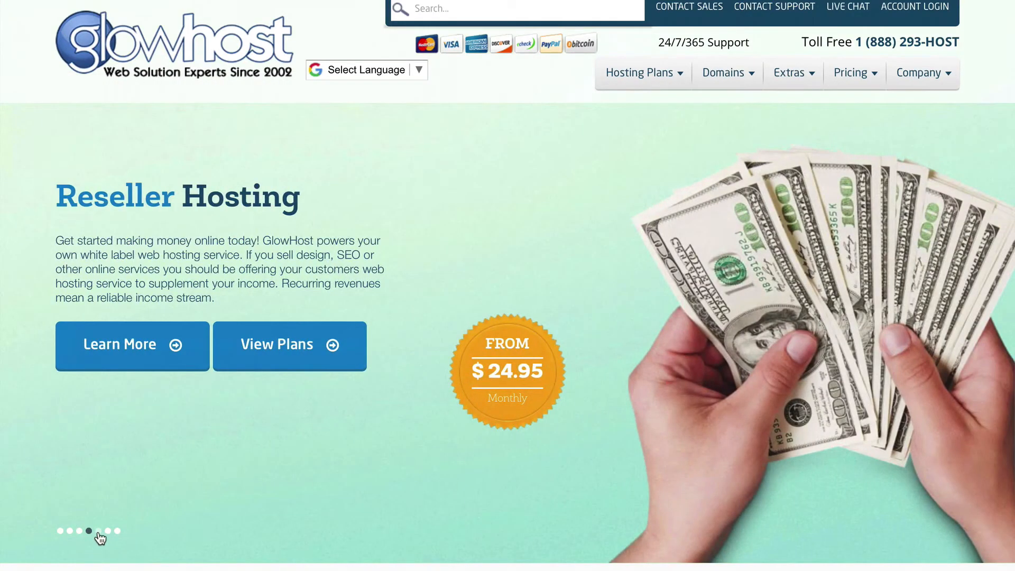
pyautogui.click(99, 532)
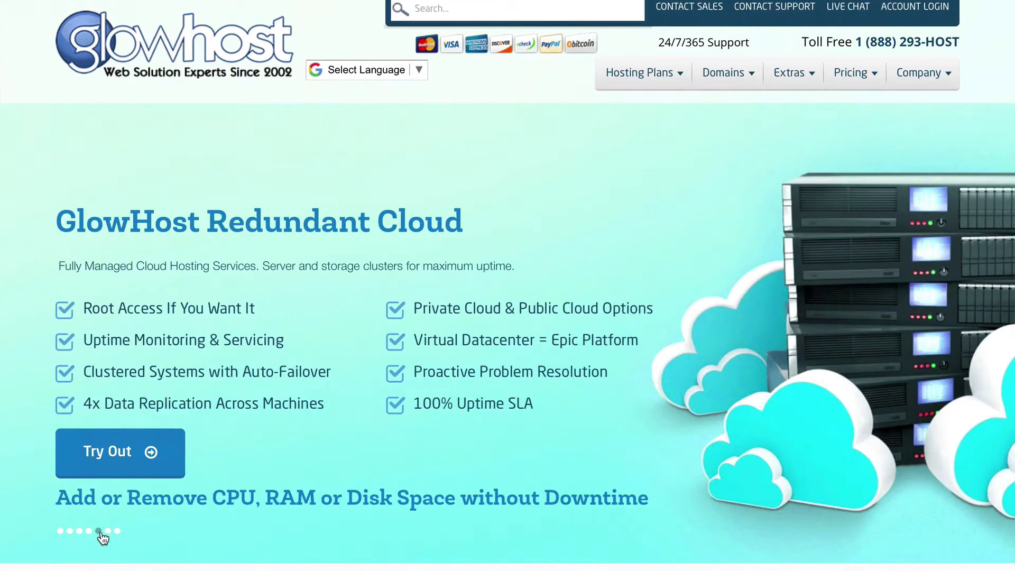
pyautogui.click(108, 531)
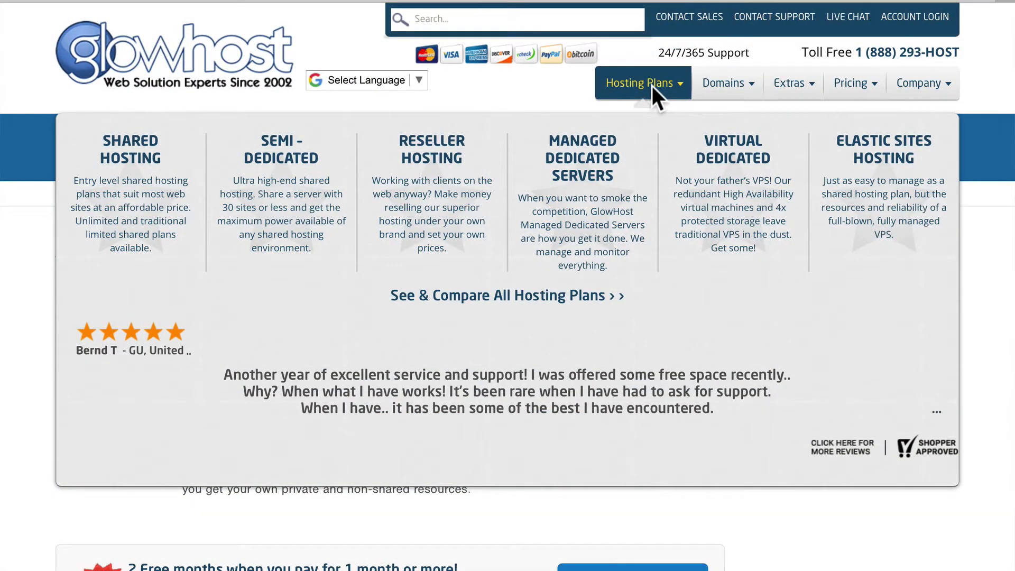
# - Open Elastic Sites Hosting, review its three plans, and order the $24.99 Buckle Up plan
pyautogui.click(882, 161)
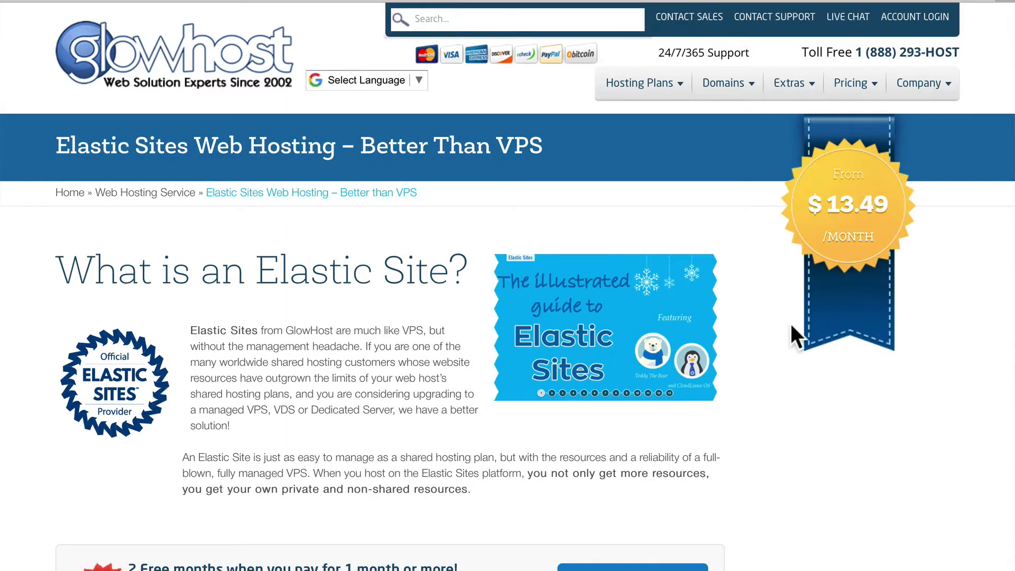
pyautogui.scroll(-9, 790, 324)
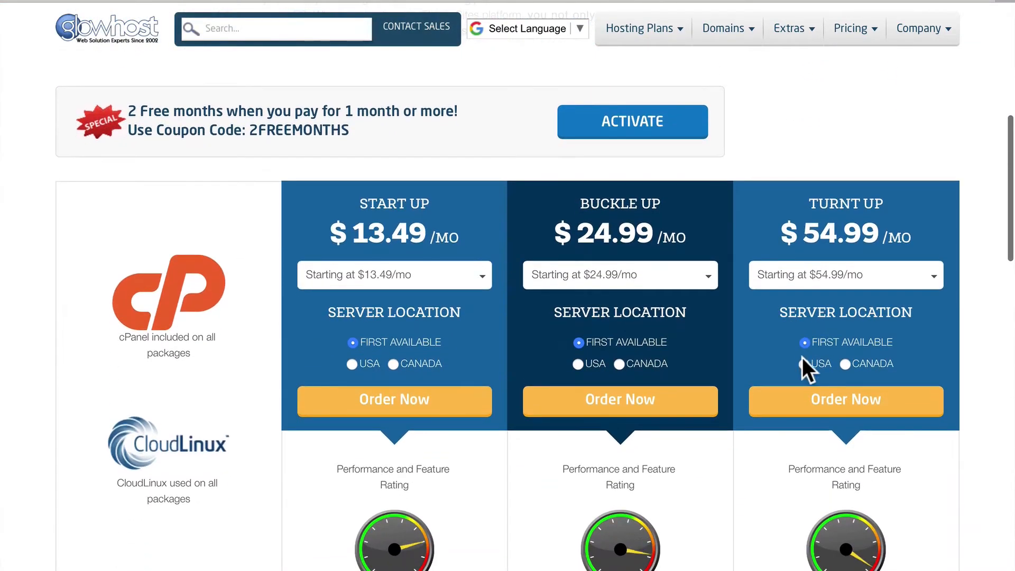
pyautogui.scroll(-3, 621, 419)
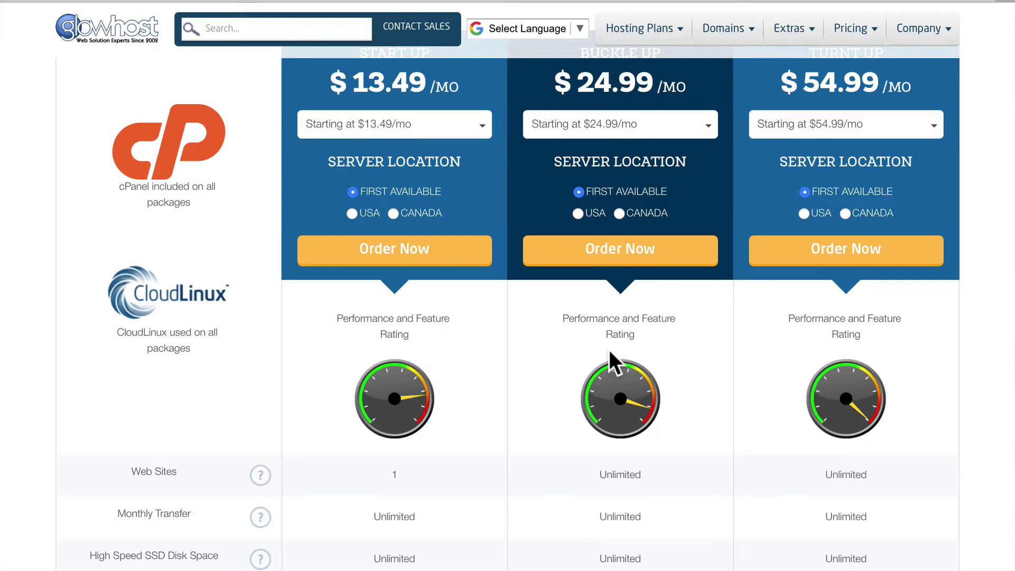
pyautogui.scroll(-1, 609, 350)
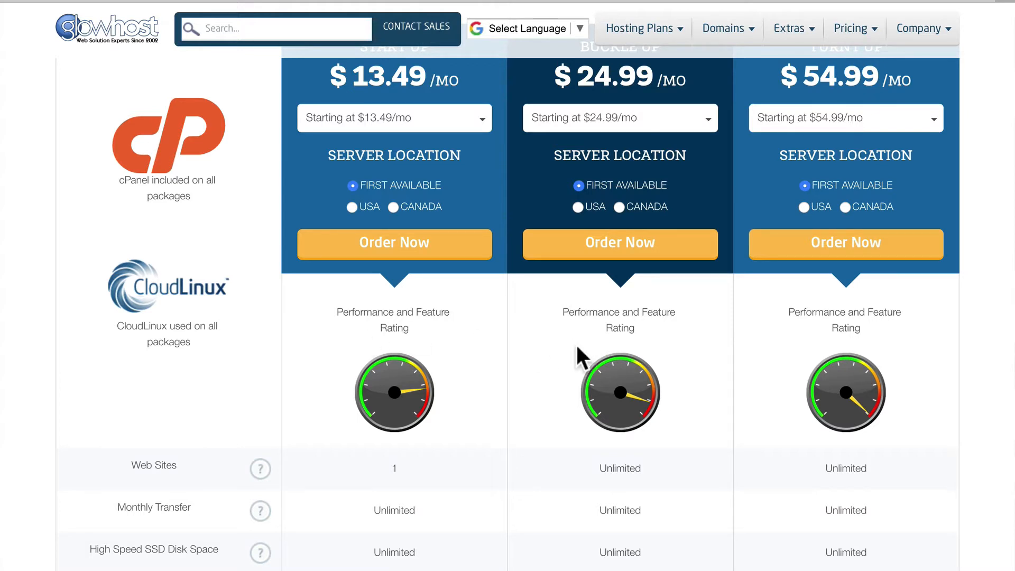
pyautogui.scroll(-5, 576, 344)
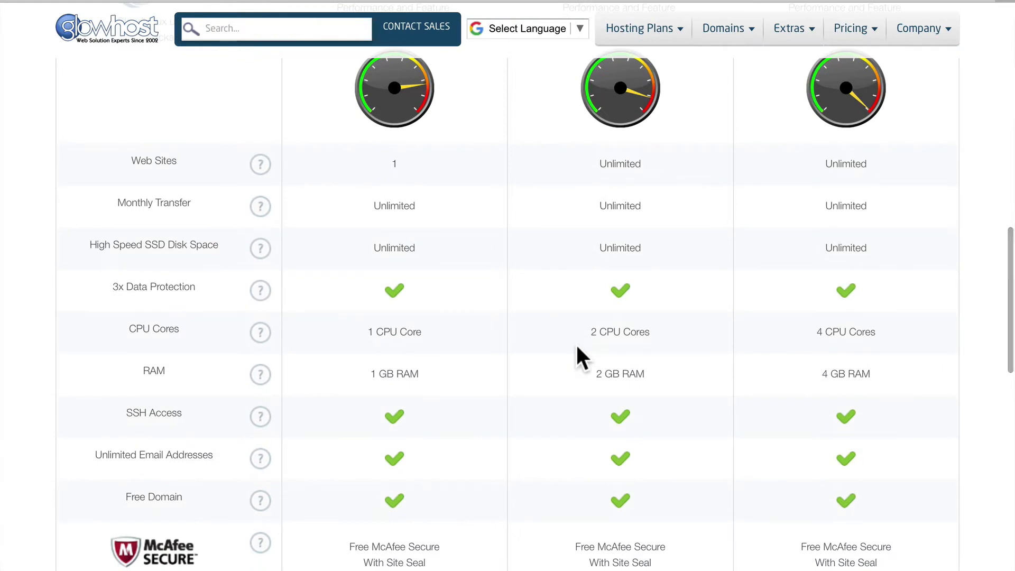
pyautogui.scroll(-6, 577, 348)
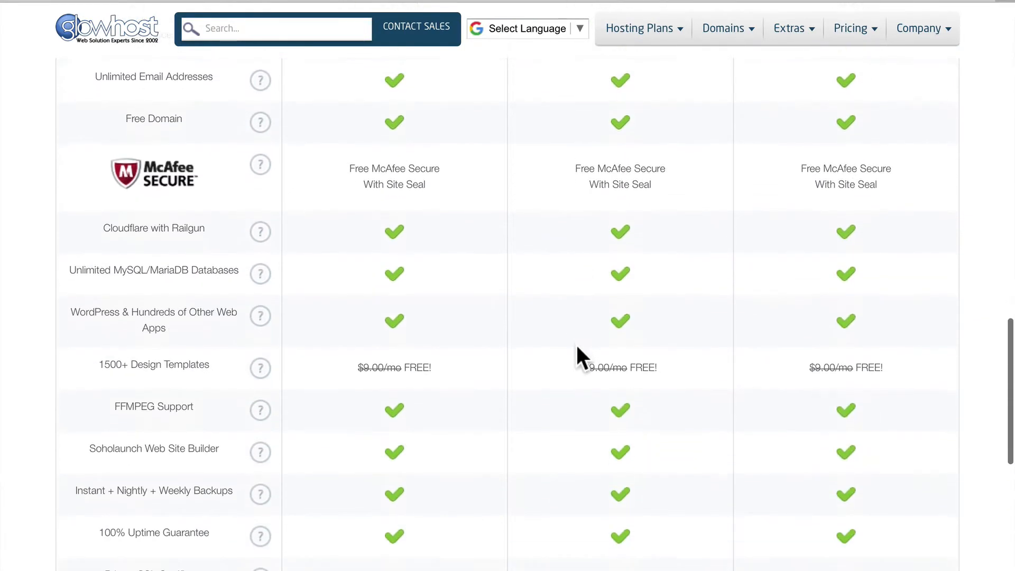
pyautogui.scroll(-5, 575, 344)
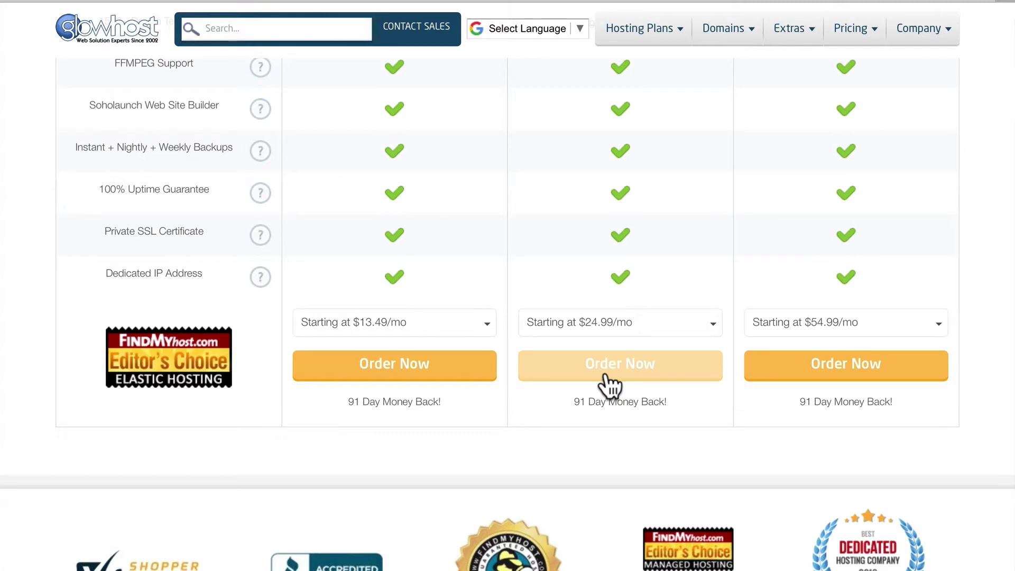
pyautogui.click(605, 369)
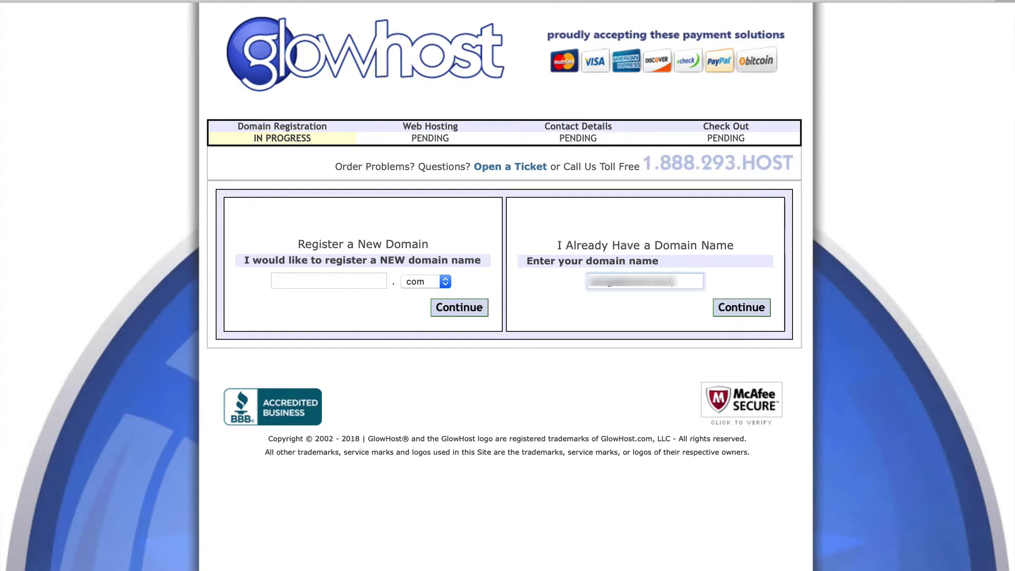
# - Enter the already-owned domain name under I Already Have a Domain Name and continue
pyautogui.write('om')
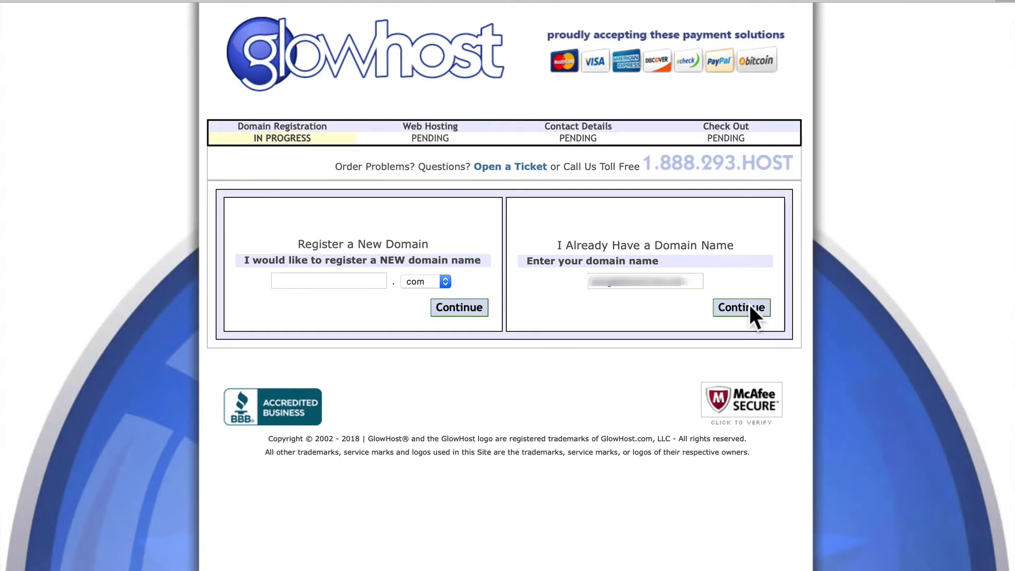
pyautogui.click(750, 305)
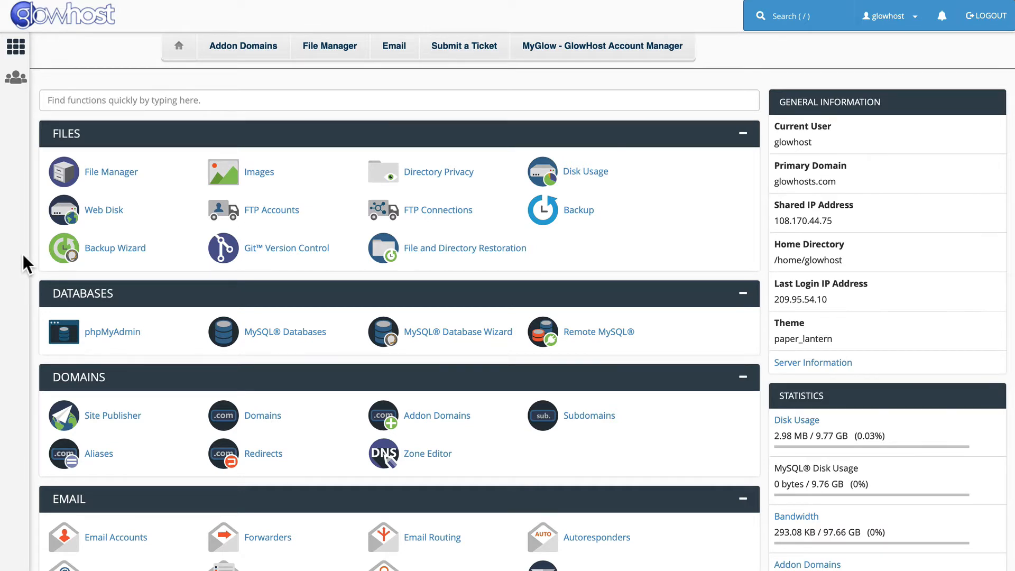
# - Scroll to cPanel's Softaculous Apps Installer section and open the WordPress installer
pyautogui.scroll(-15, 23, 254)
pyautogui.scroll(-1, 23, 254)
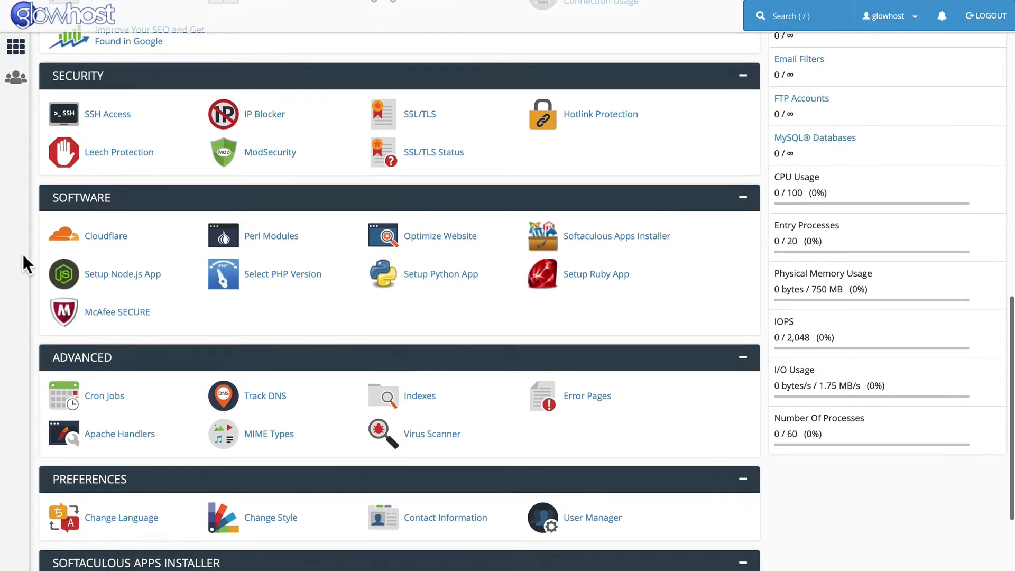
pyautogui.scroll(-4, 24, 255)
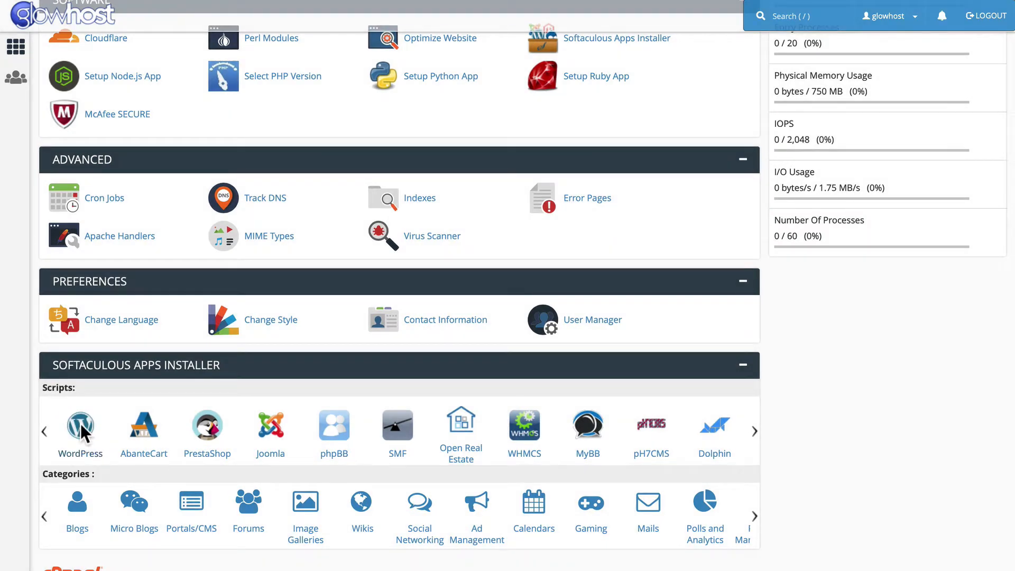
pyautogui.click(81, 426)
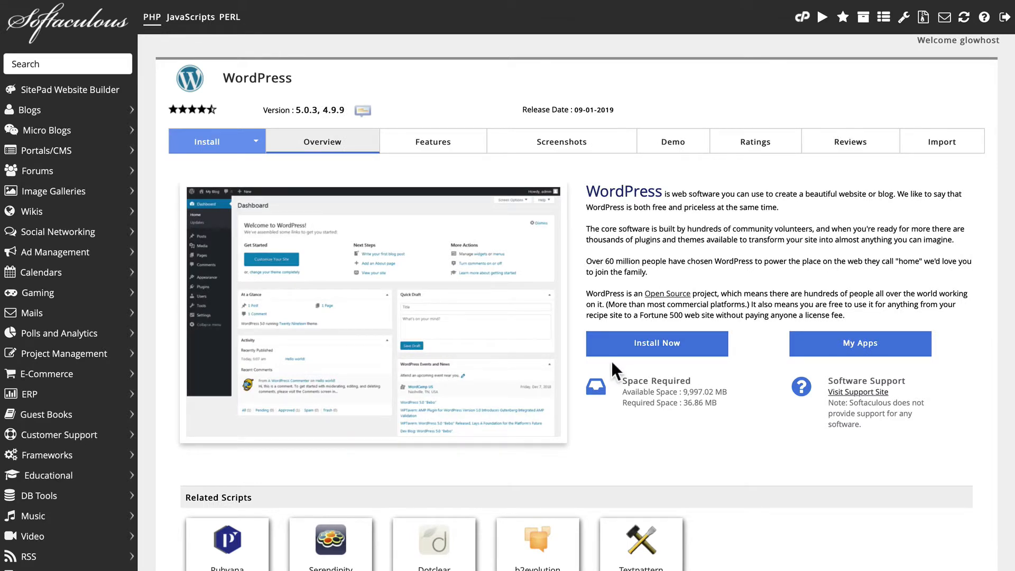
# - Start a new install with directory wordpress5 and site name Wordpress5
pyautogui.click(653, 344)
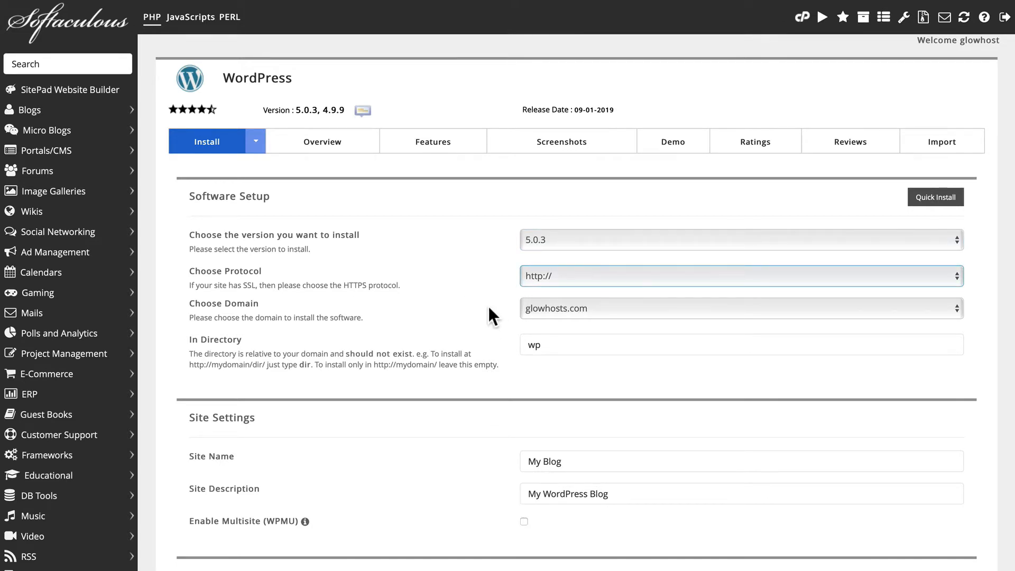
pyautogui.click(556, 346)
pyautogui.press('BackSpace')
pyautogui.press('BackSpace')
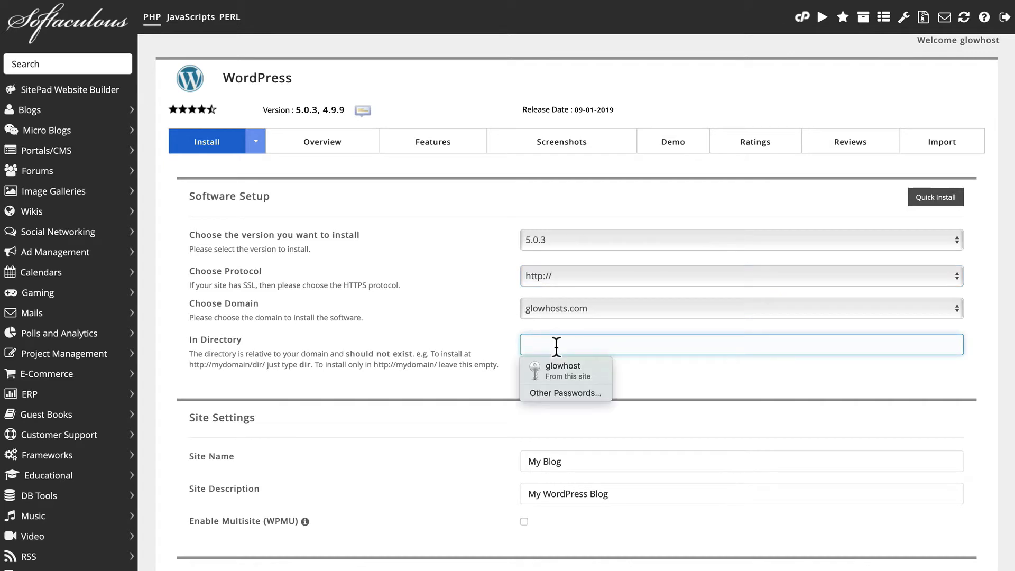
pyautogui.write('wordpr')
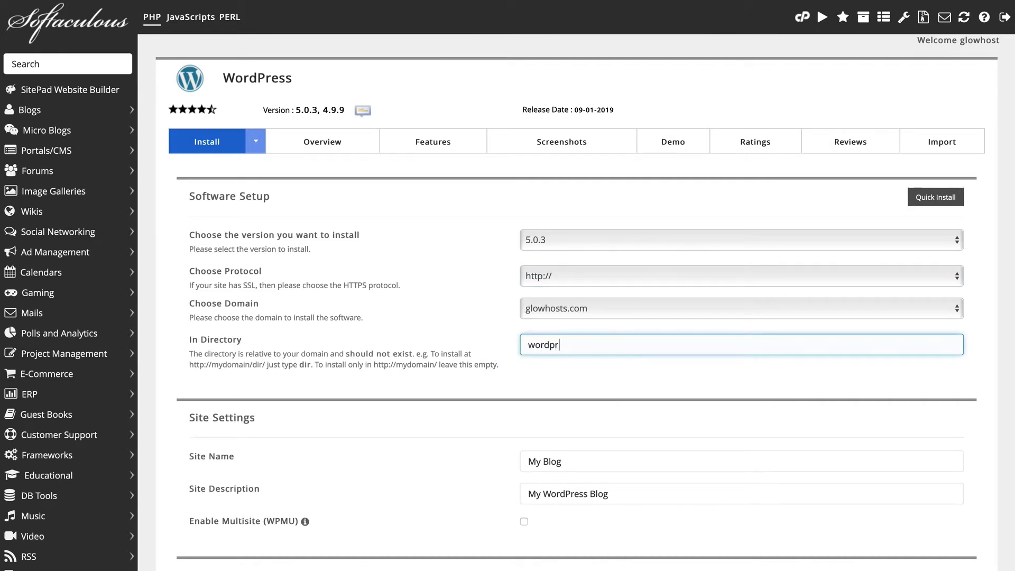
pyautogui.write('ess5')
pyautogui.scroll(-3, 417, 376)
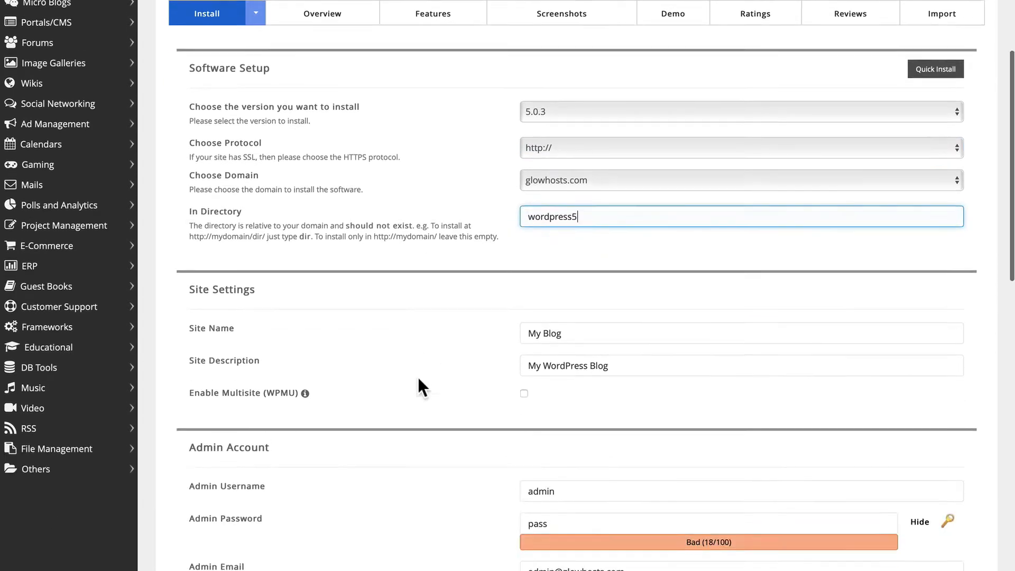
pyautogui.press('Tab')
pyautogui.write('Wordpress5')
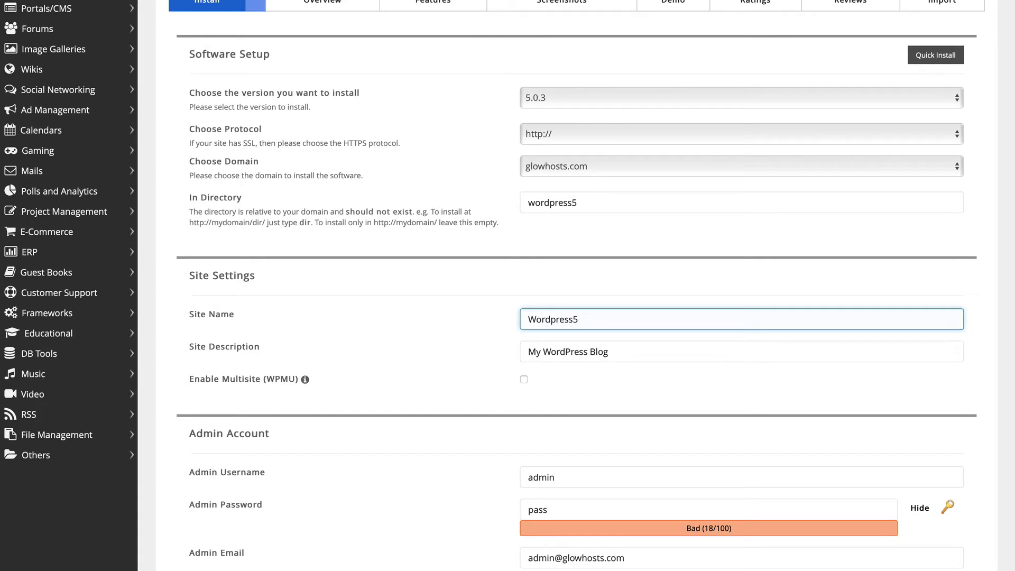
# - Replace the weak default admin password with a strong generated one
pyautogui.scroll(-3, 328, 308)
pyautogui.scroll(-1, 329, 306)
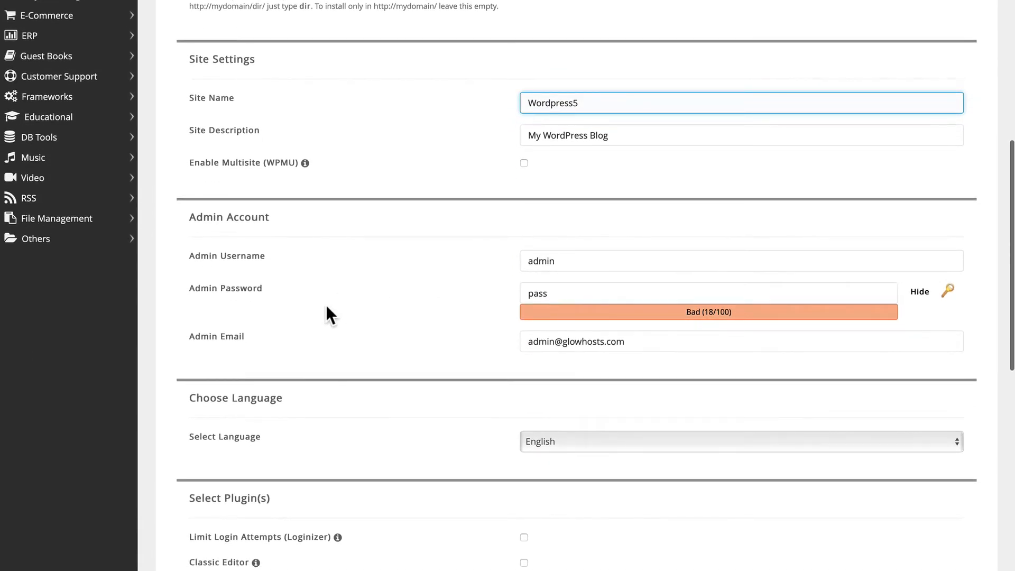
pyautogui.doubleClick(544, 293)
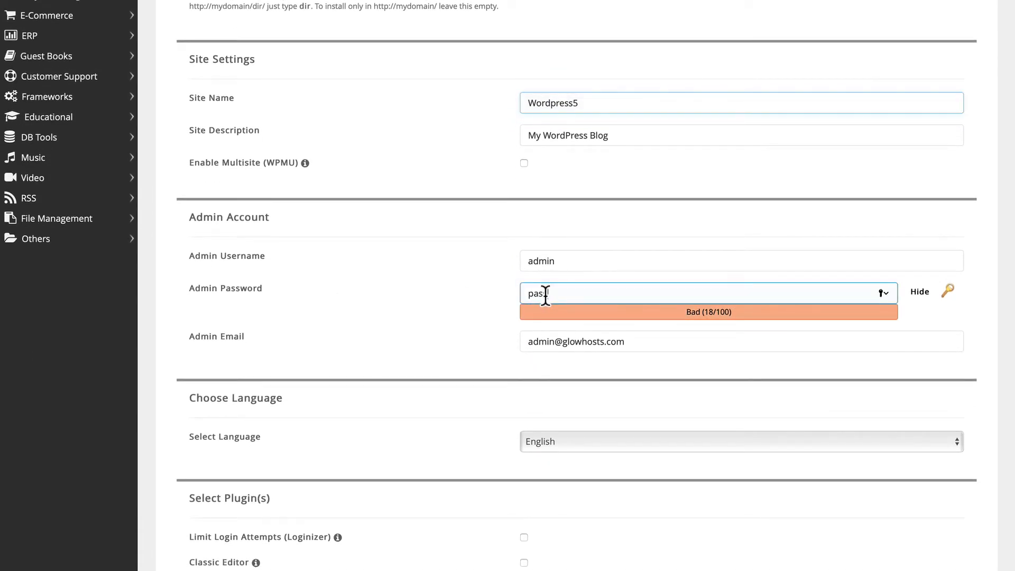
pyautogui.press('BackSpace')
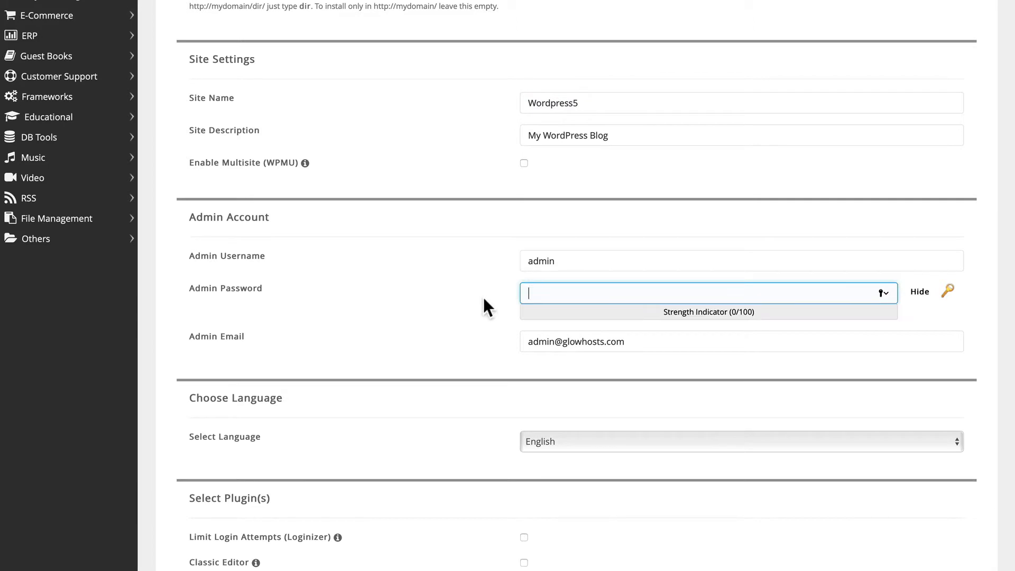
pyautogui.click(946, 293)
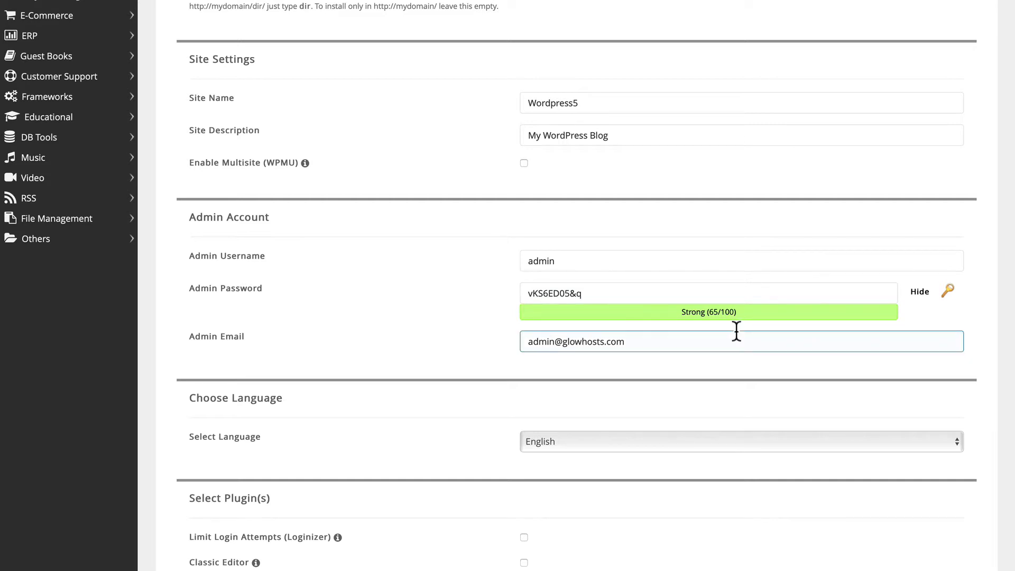
# - Expand advanced options, enter the email for installation details, and run the install
pyautogui.scroll(-10, 736, 331)
pyautogui.click(197, 138)
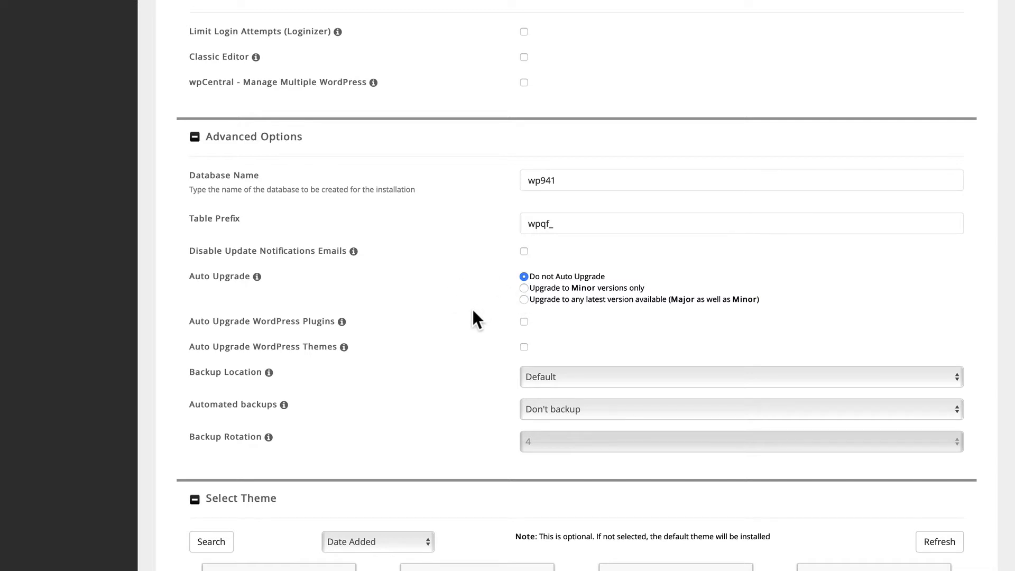
pyautogui.scroll(-2, 455, 335)
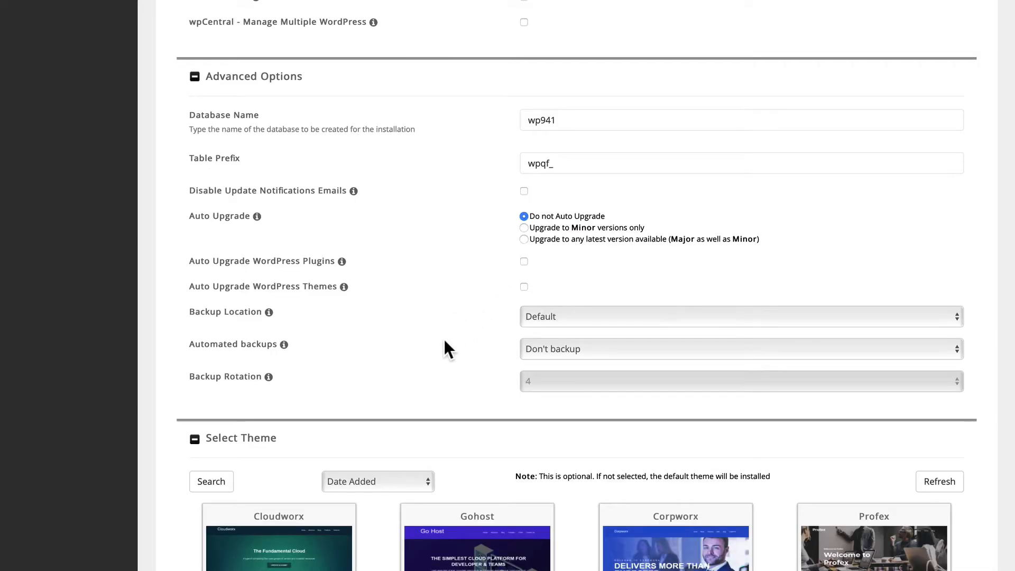
pyautogui.scroll(-10, 445, 343)
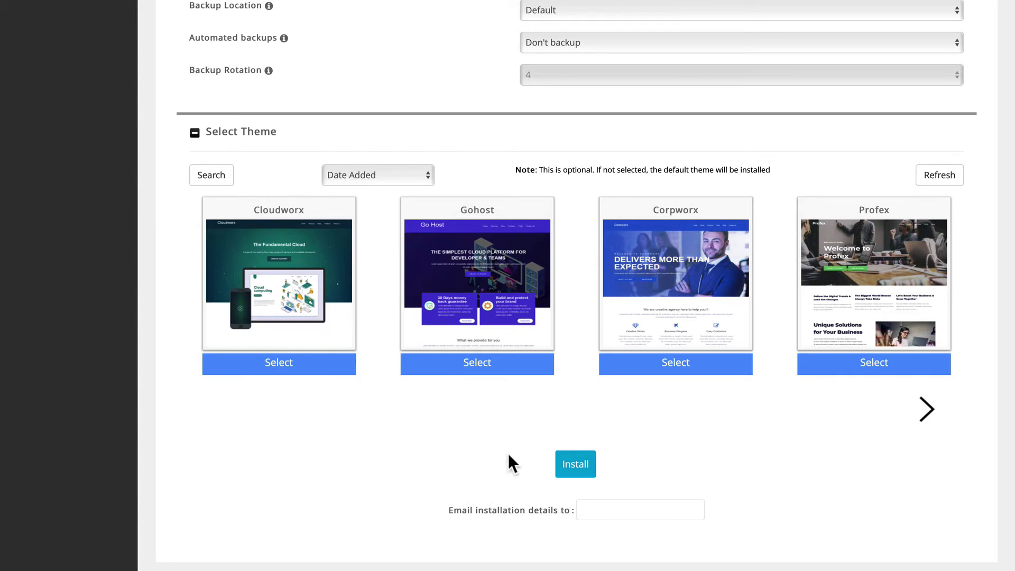
pyautogui.click(606, 510)
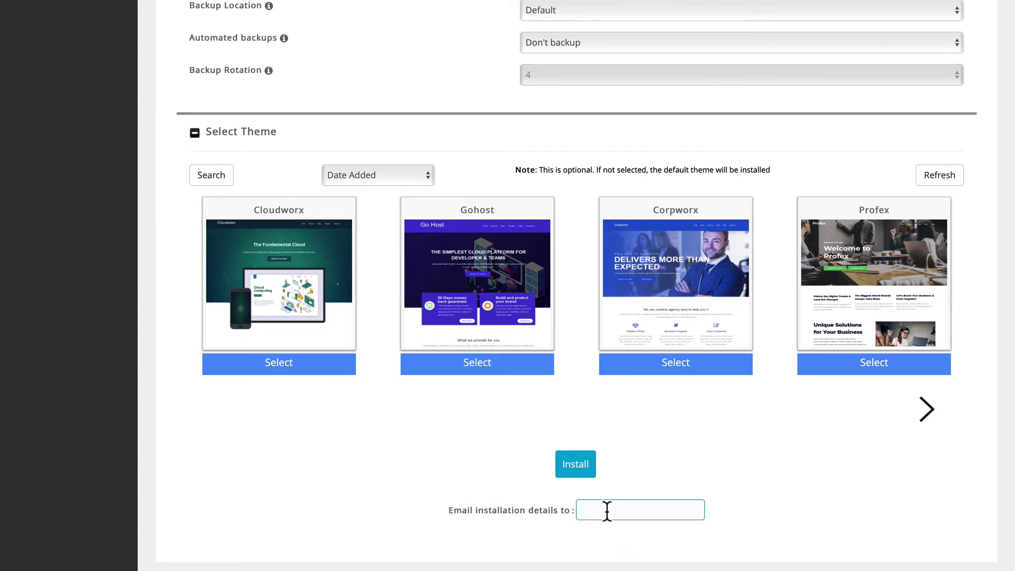
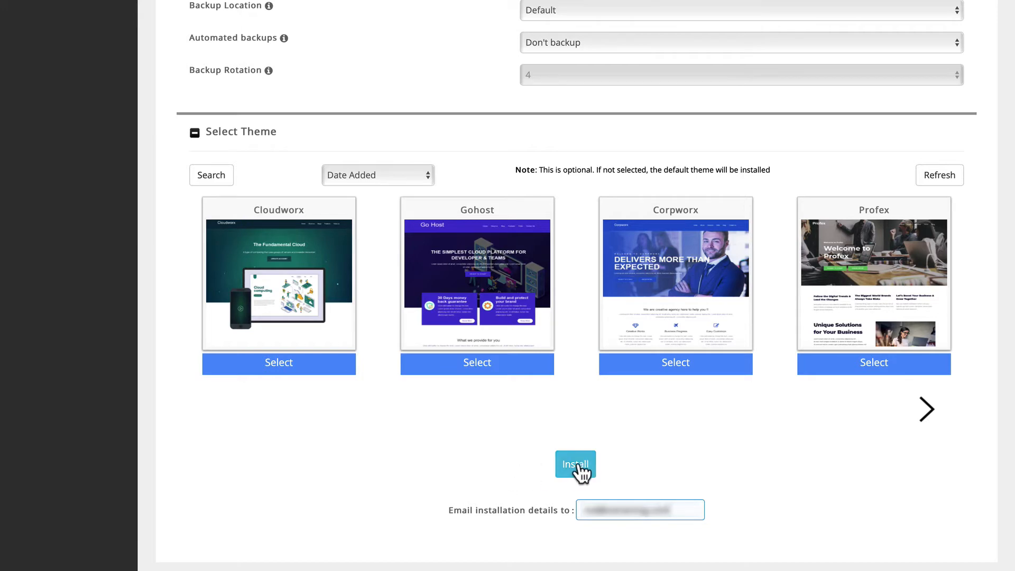
pyautogui.click(578, 465)
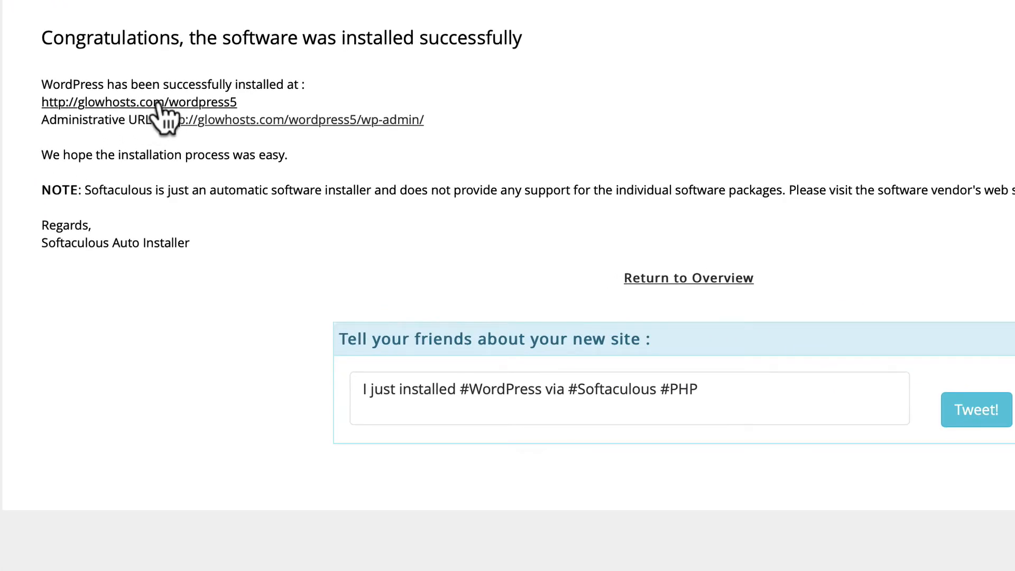
# - Open the newly installed wordpress5 site from the Softaculous success page
pyautogui.click(159, 103)
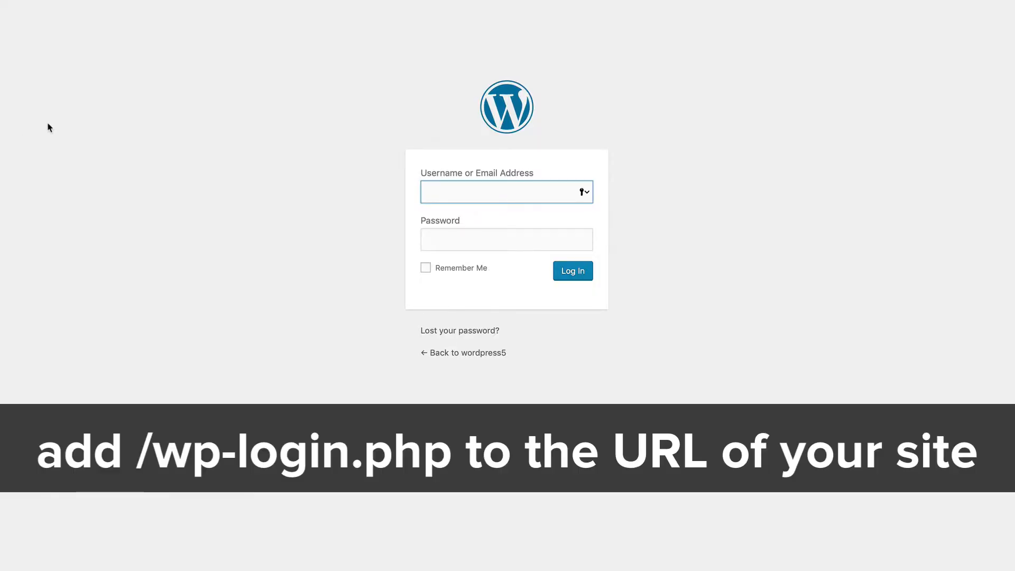
# - Log in to WordPress as admin with the account password
pyautogui.write('admin')
pyautogui.press('Tab')
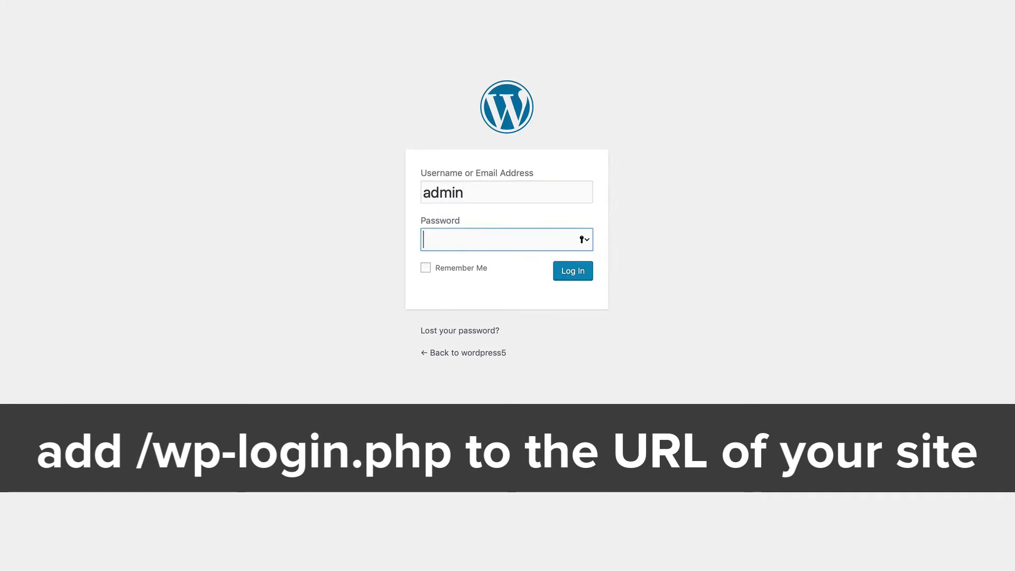
pyautogui.write('••••')
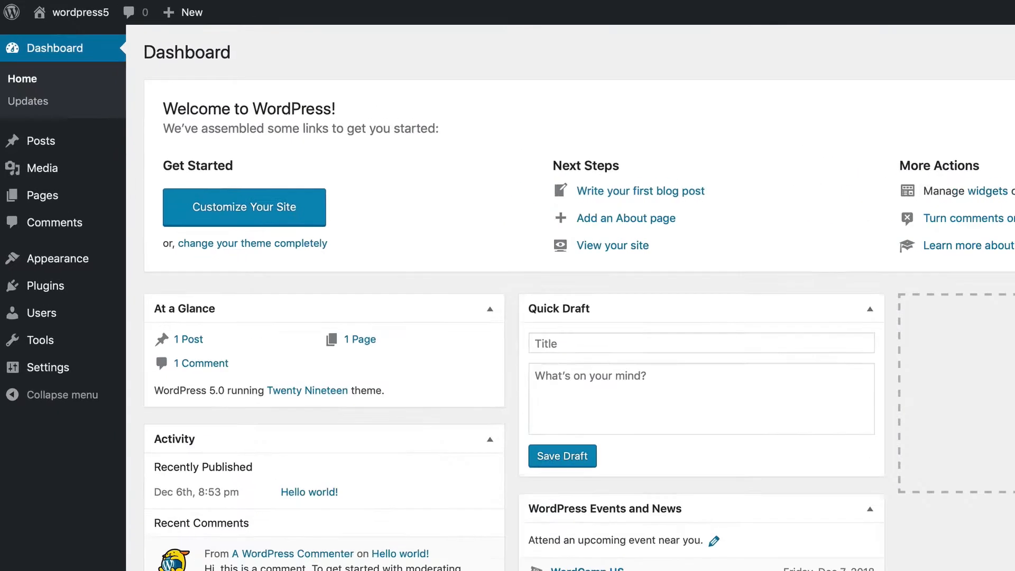
# - Visit the public wordpress5 site, then return to the admin Dashboard
pyautogui.moveTo(9, 14)
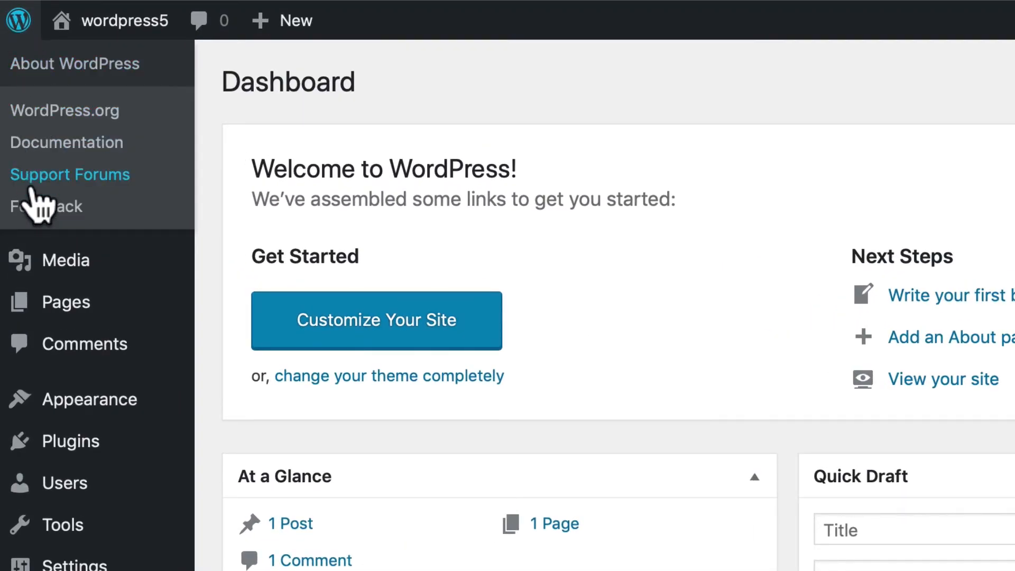
pyautogui.moveTo(119, 21)
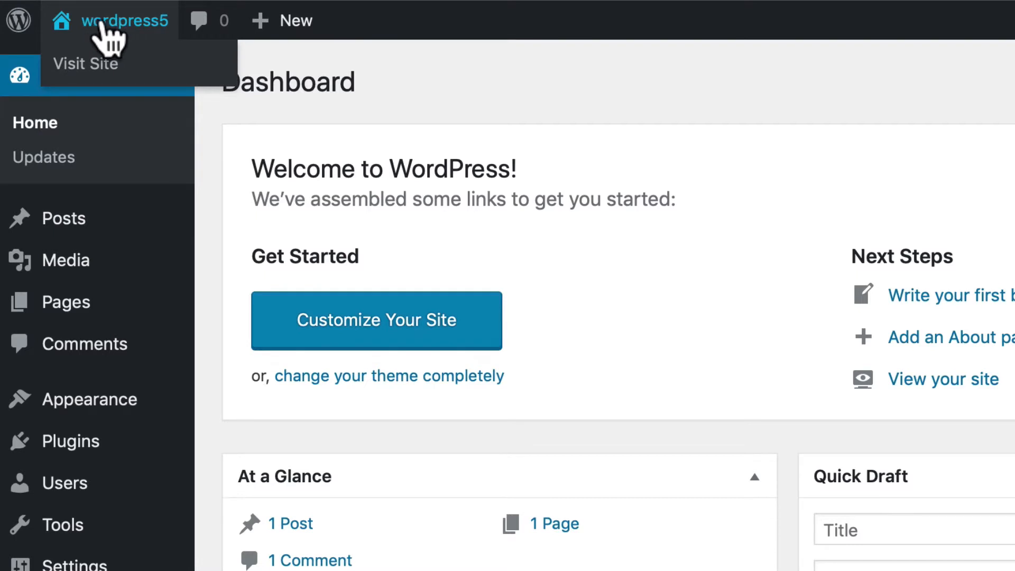
pyautogui.click(79, 64)
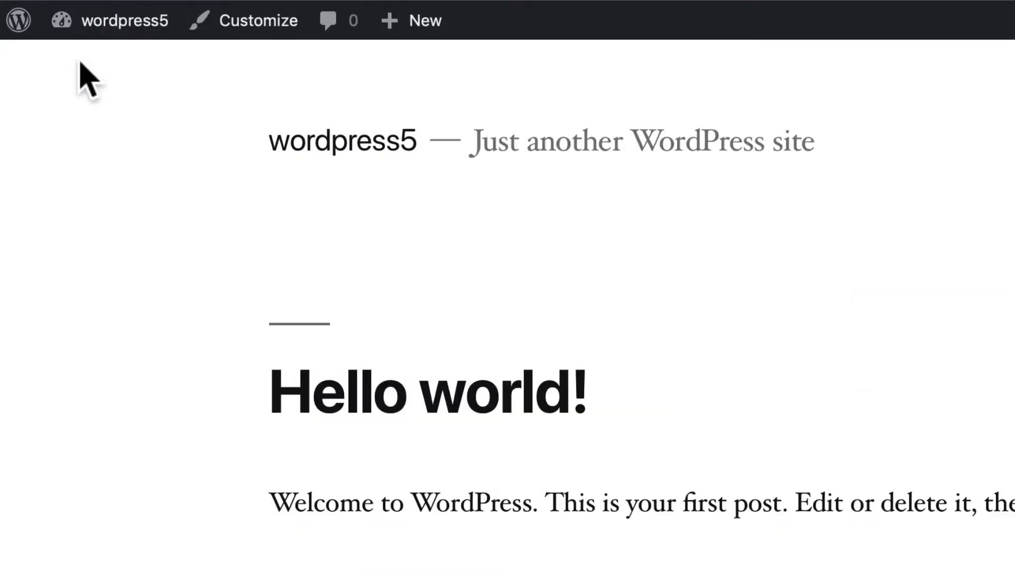
pyautogui.moveTo(87, 29)
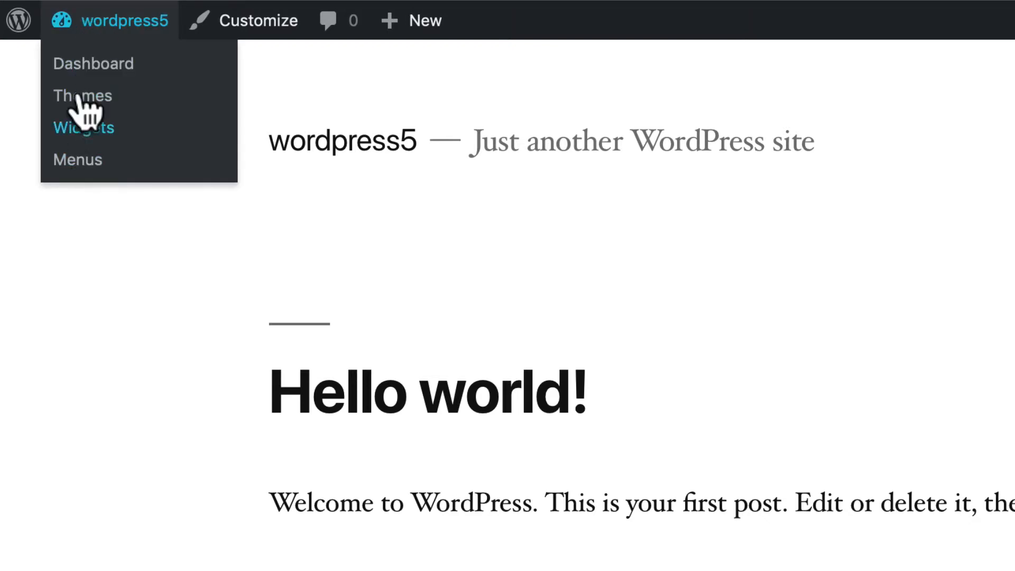
pyautogui.click(79, 63)
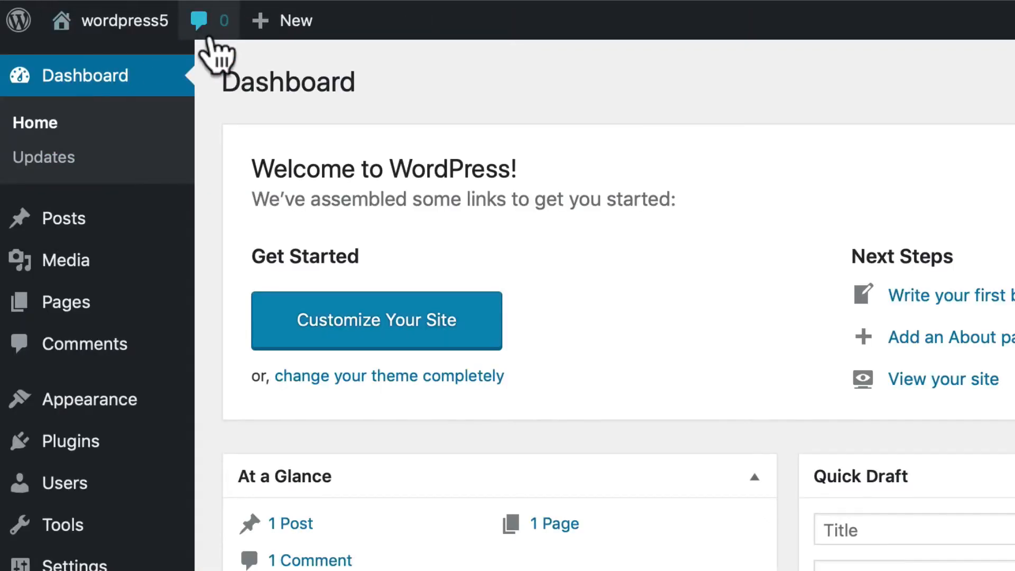
pyautogui.moveTo(283, 22)
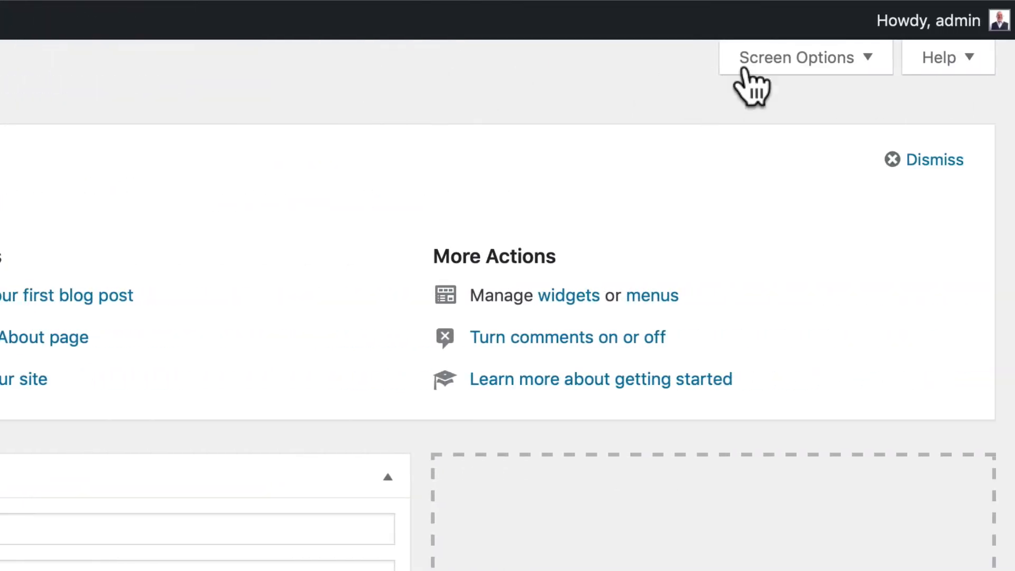
# - Toggle the Welcome panel and Events and News box off and on, then show Dashboard help
pyautogui.moveTo(928, 25)
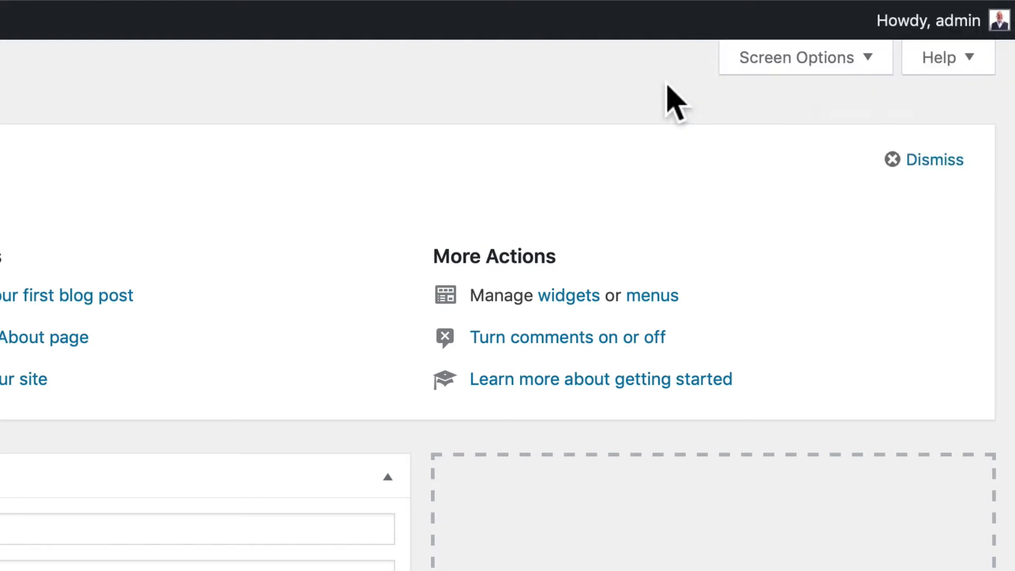
pyautogui.click(809, 61)
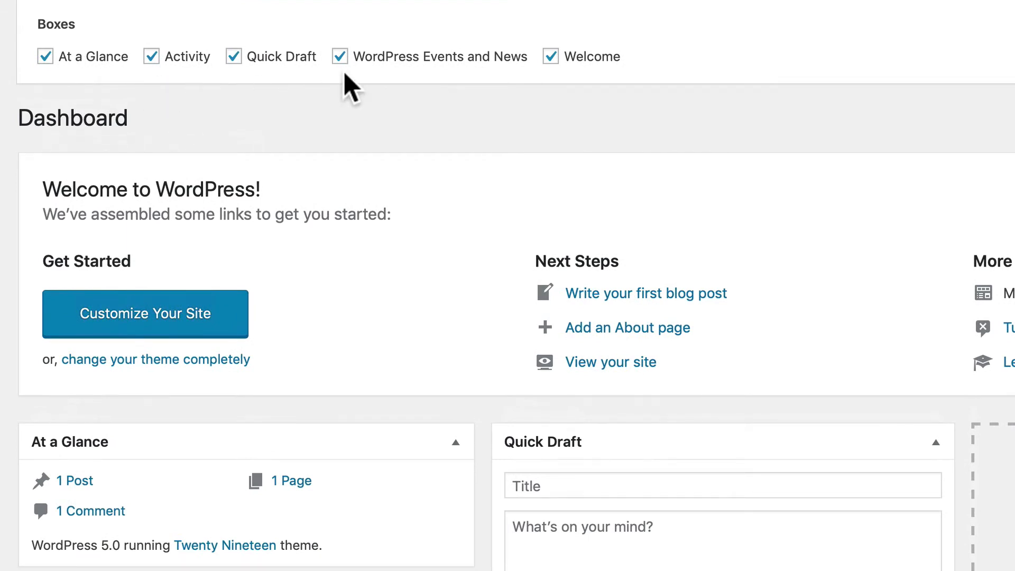
pyautogui.click(551, 56)
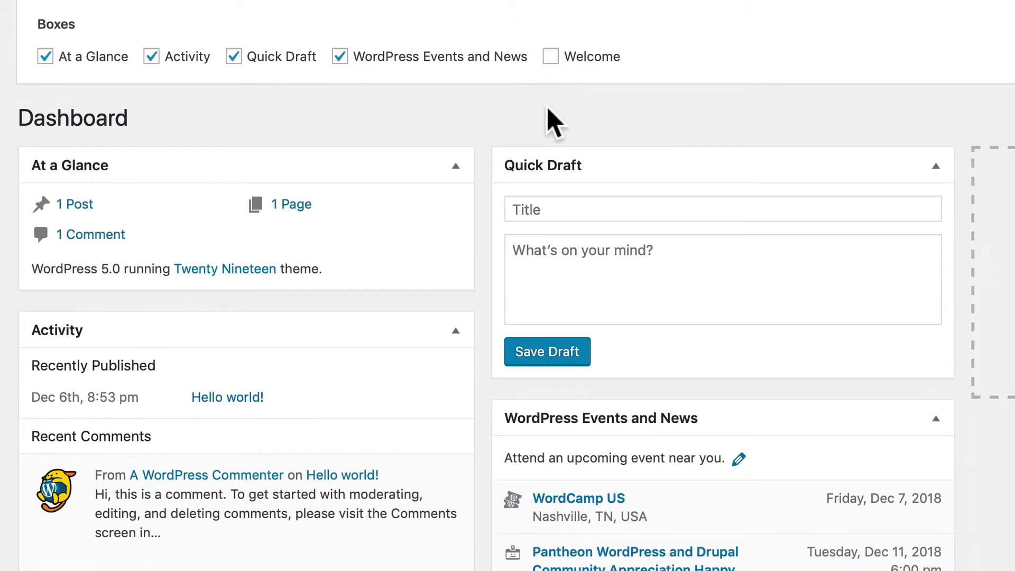
pyautogui.click(551, 57)
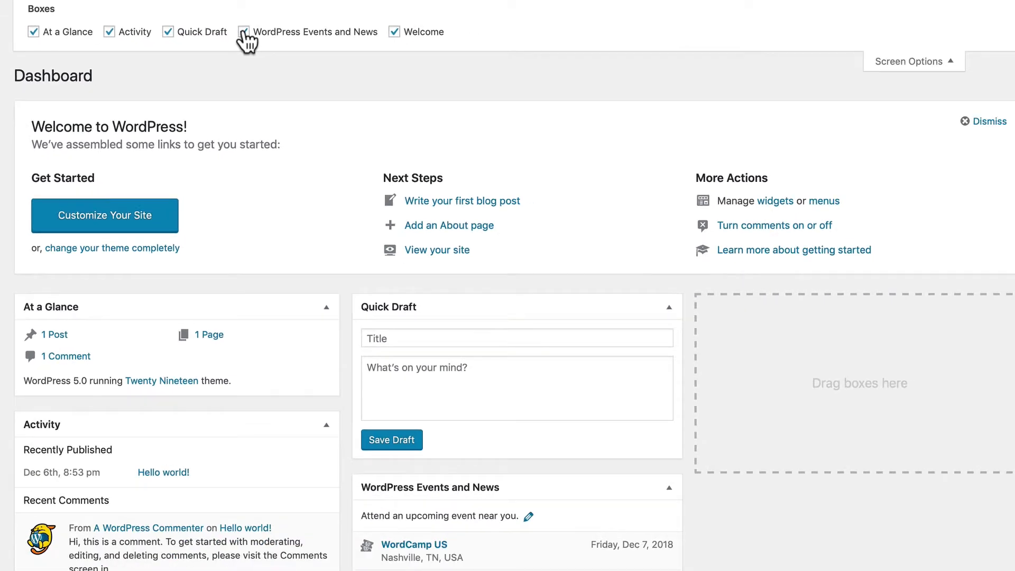
pyautogui.click(244, 35)
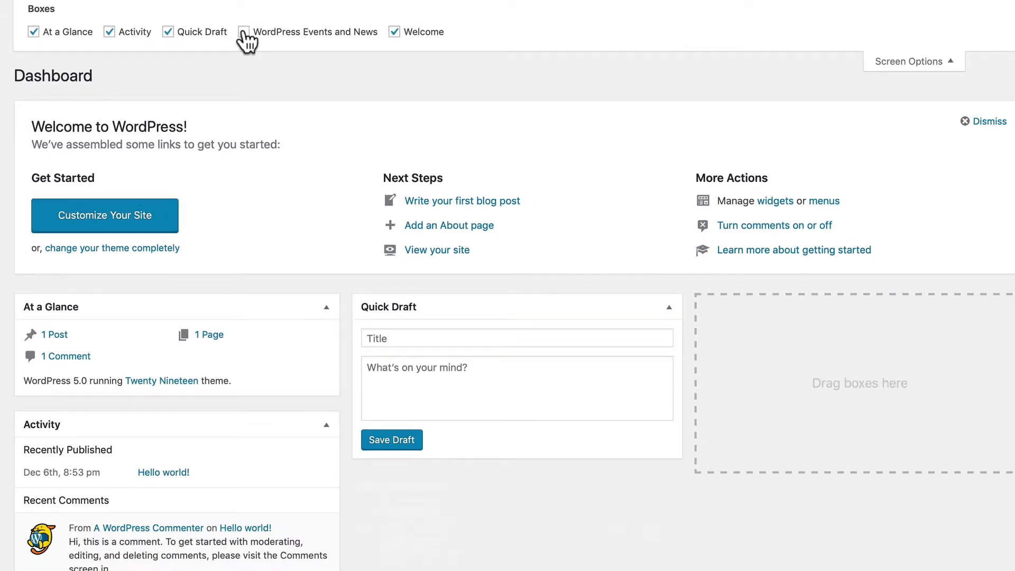
pyautogui.click(244, 35)
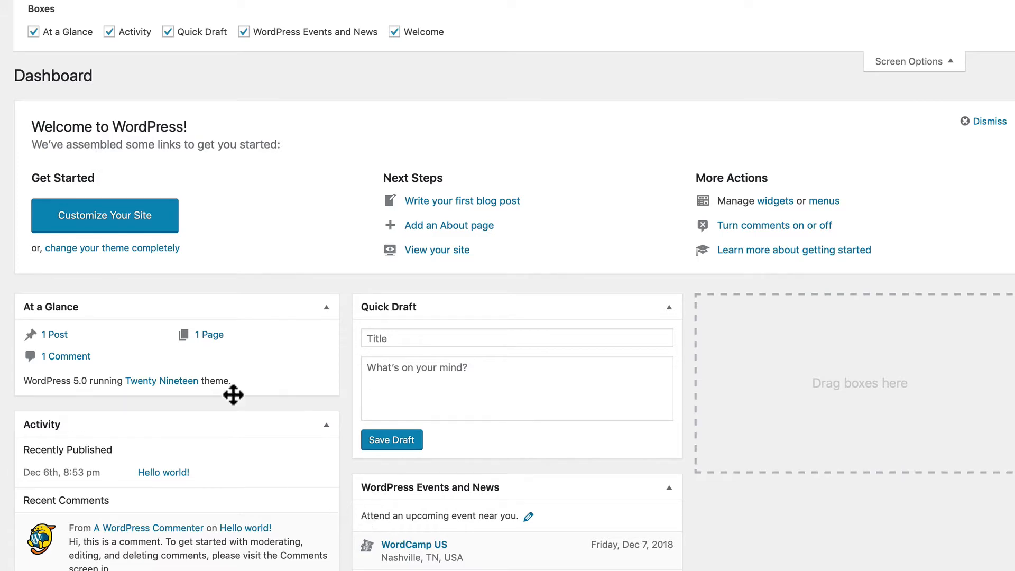
pyautogui.click(909, 62)
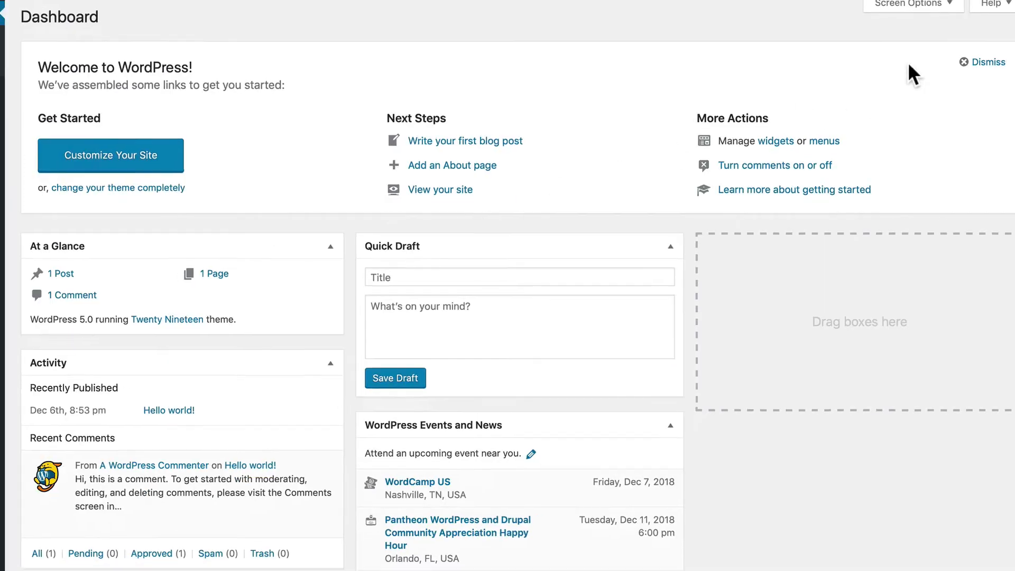
pyautogui.click(992, 2)
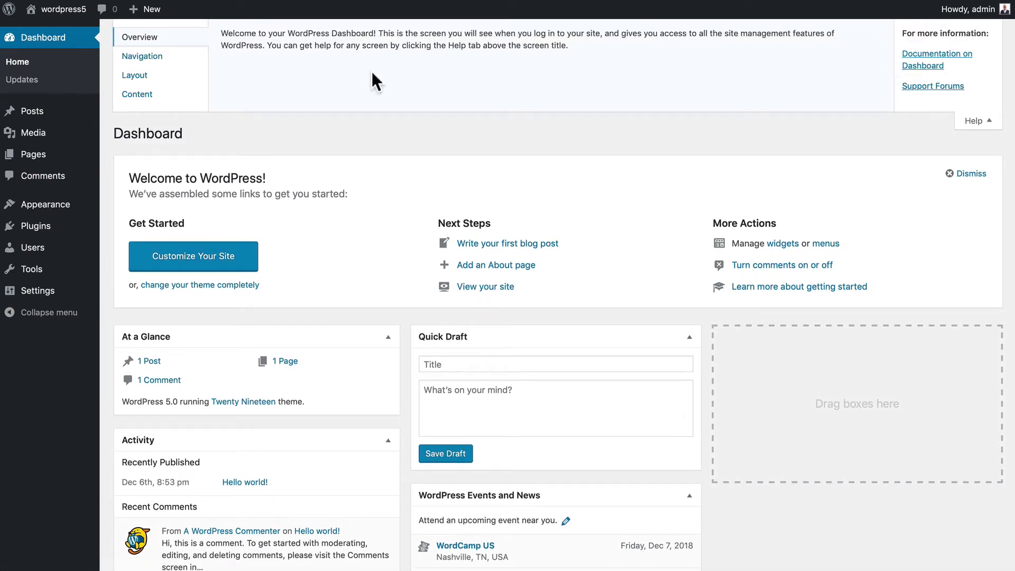
# - Collapse the Help tab and dismiss the Welcome to WordPress panel
pyautogui.click(975, 122)
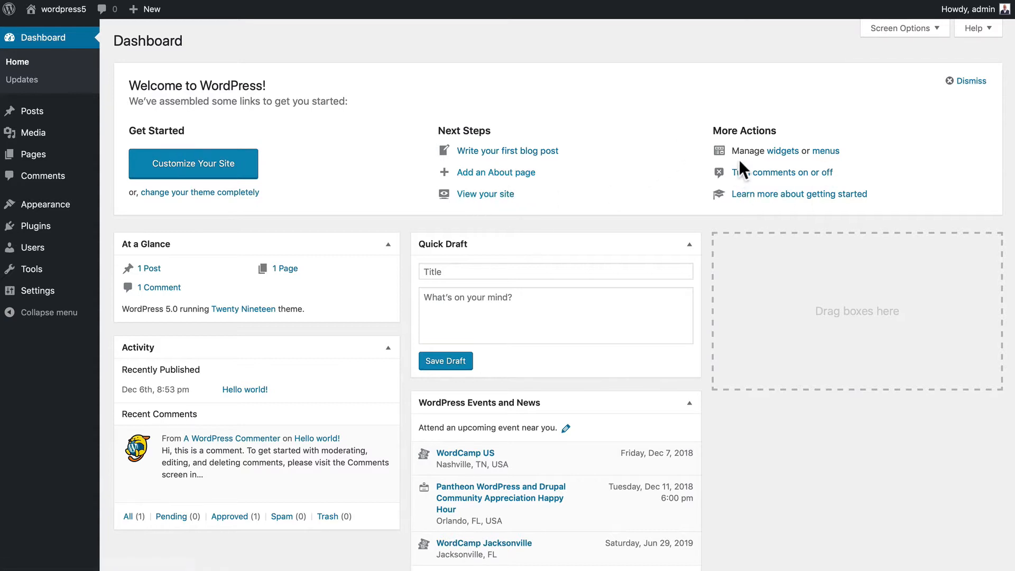
pyautogui.click(968, 84)
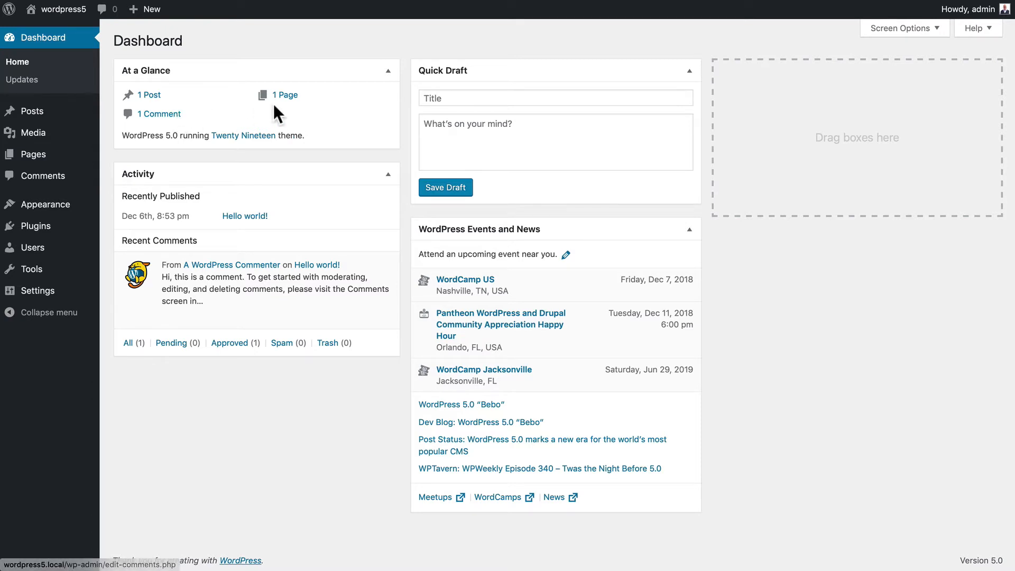
# - Keep At a Glance top left with Quick Draft beneath, Activity middle, Events and News right
pyautogui.click(386, 70)
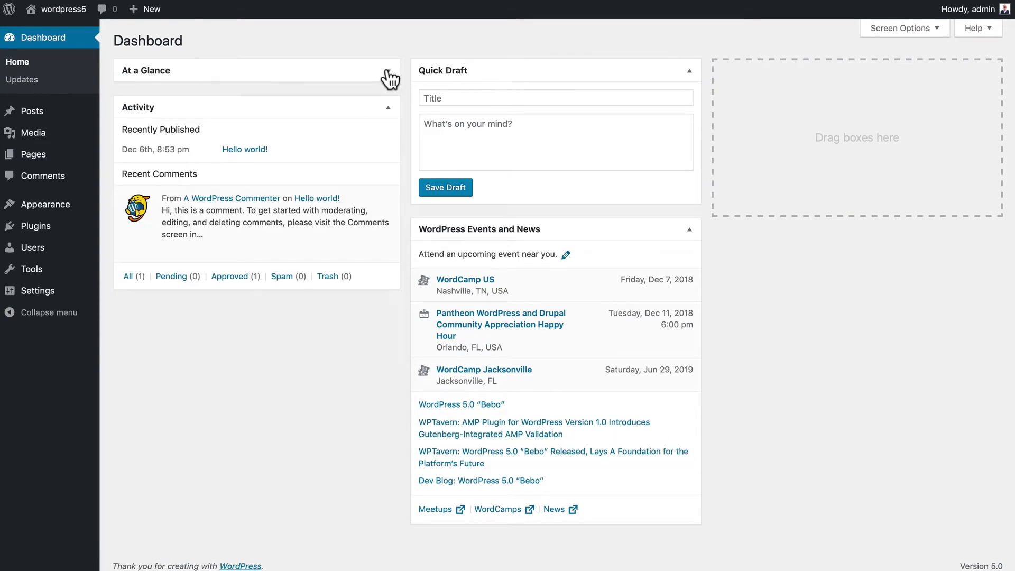
pyautogui.click(386, 71)
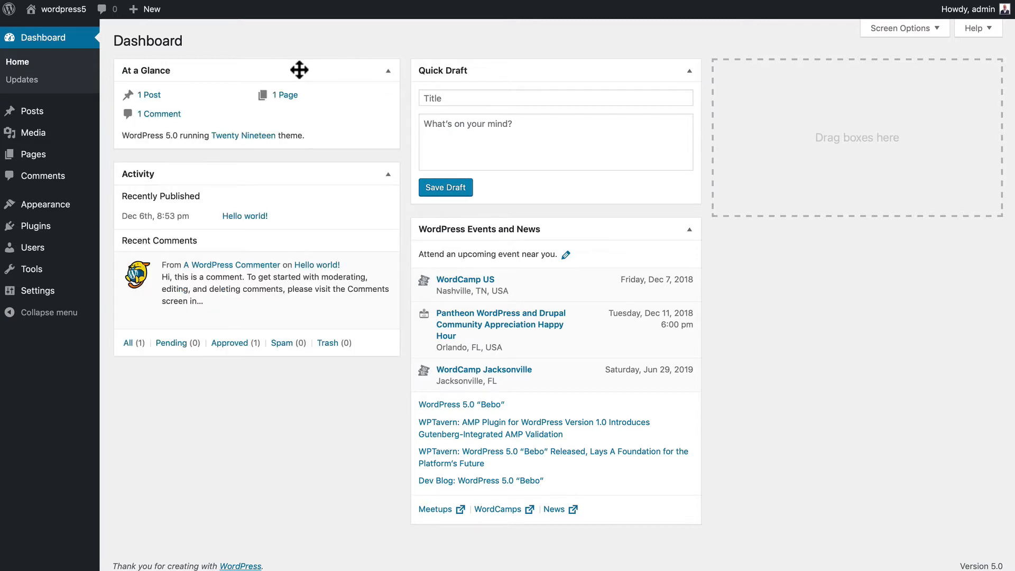
pyautogui.moveTo(299, 70); pyautogui.dragTo(841, 85)
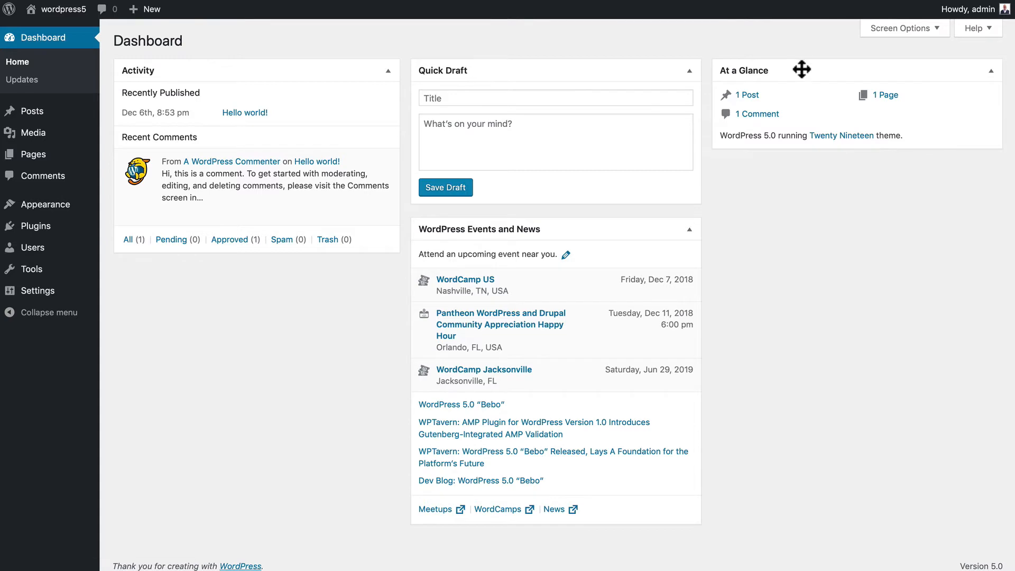
pyautogui.moveTo(801, 69); pyautogui.dragTo(251, 75)
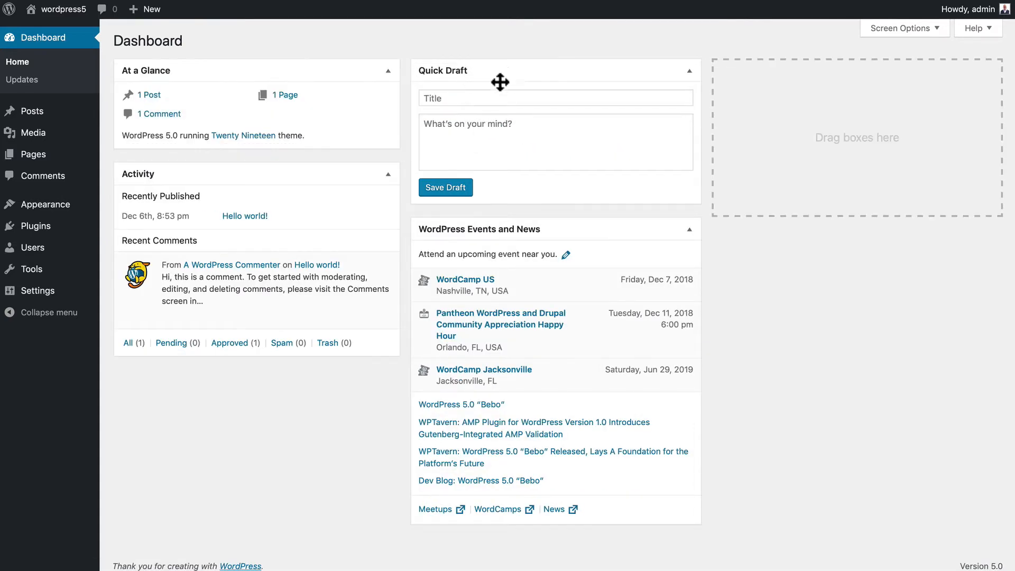
pyautogui.moveTo(500, 82); pyautogui.dragTo(221, 180)
pyautogui.moveTo(229, 335); pyautogui.dragTo(518, 74)
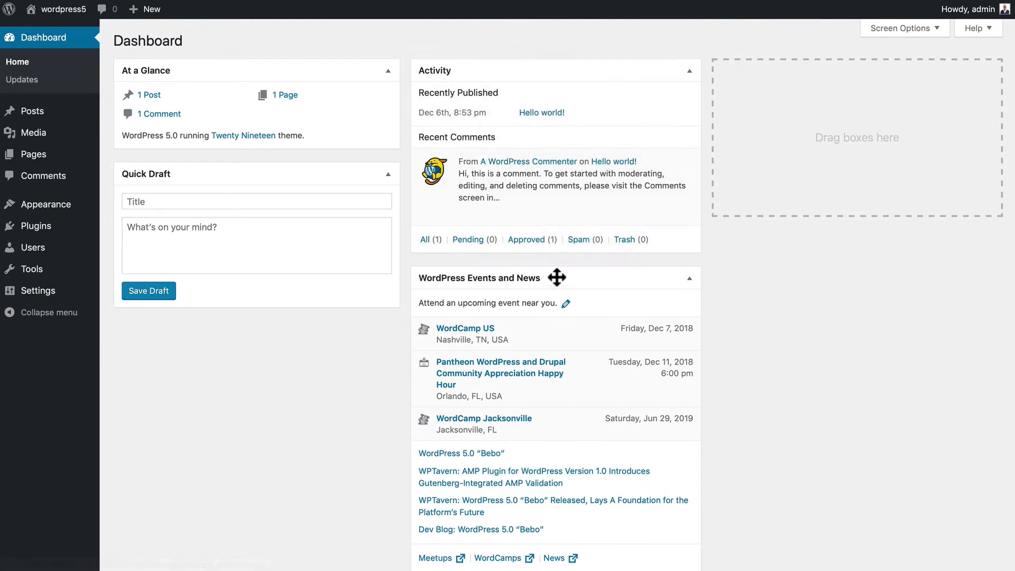
pyautogui.moveTo(556, 277); pyautogui.dragTo(859, 68)
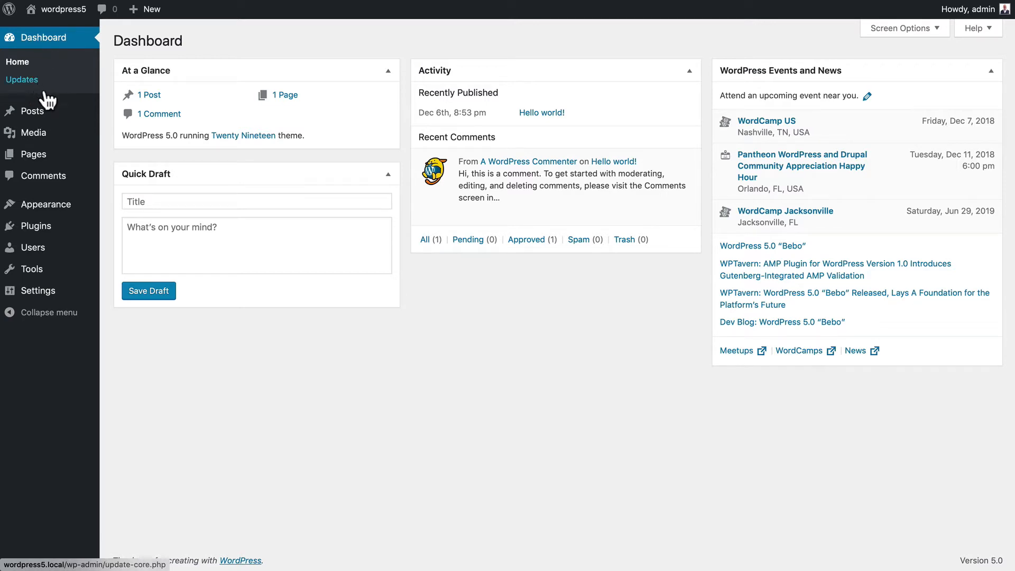
pyautogui.moveTo(49, 161)
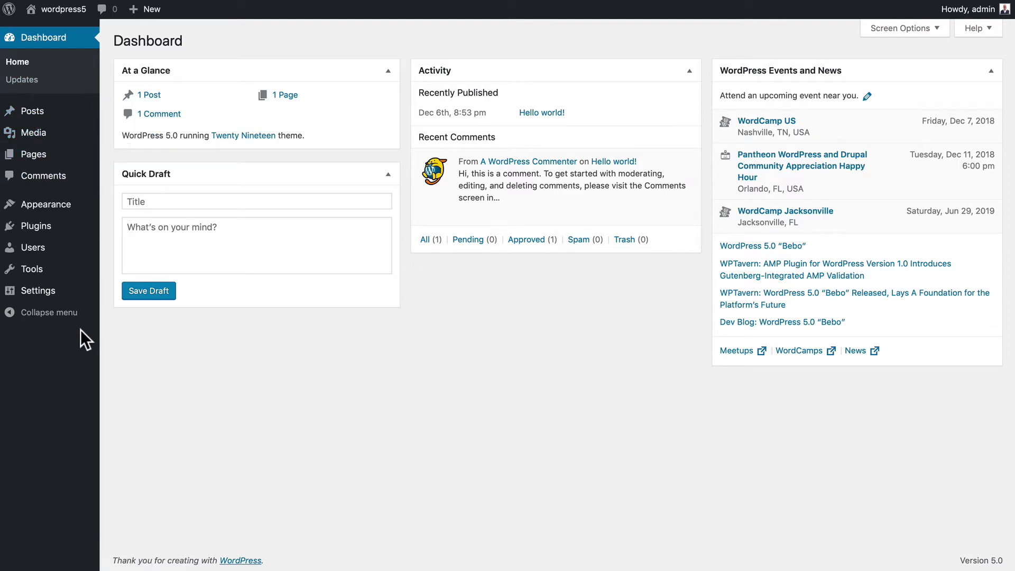
pyautogui.click(11, 316)
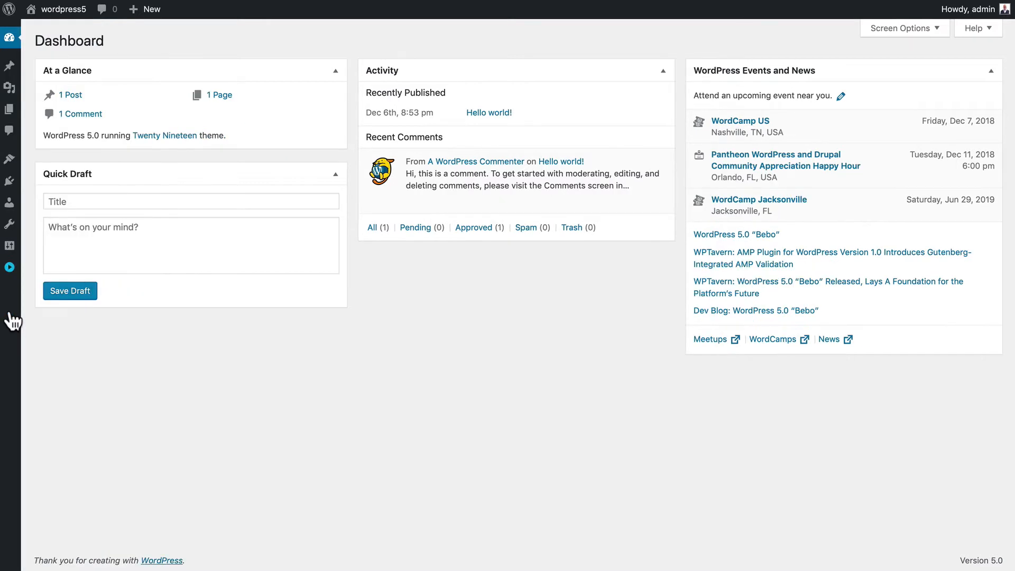
pyautogui.click(10, 268)
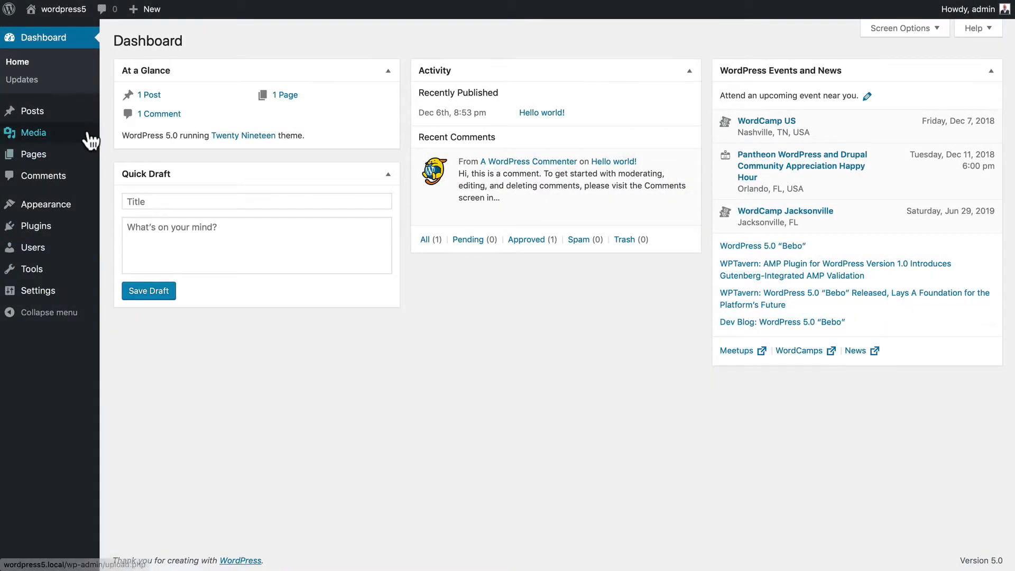
pyautogui.moveTo(39, 116)
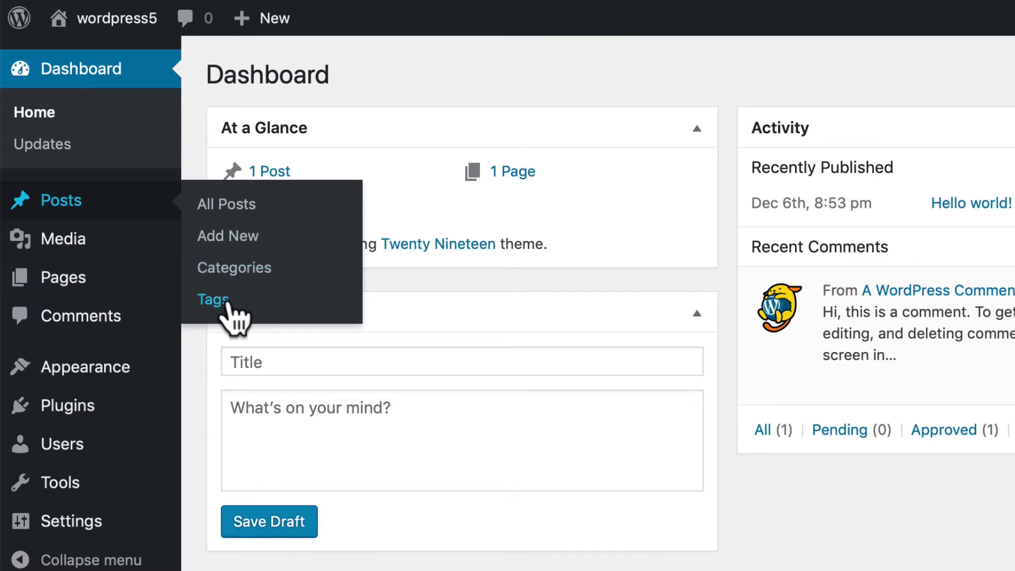
# - View the Hello world! post from All Posts, then start a blank new post
pyautogui.click(238, 207)
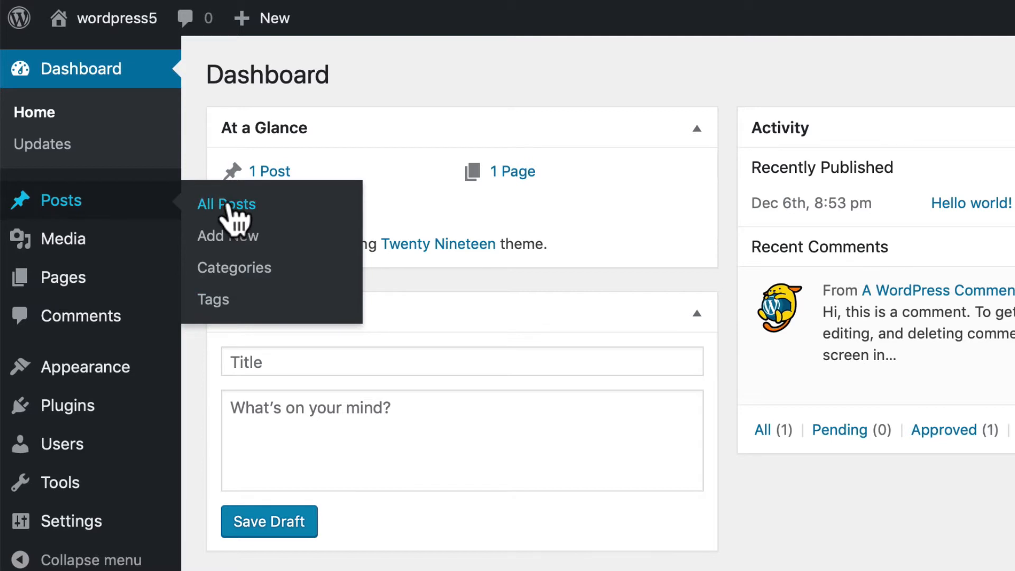
pyautogui.moveTo(285, 256)
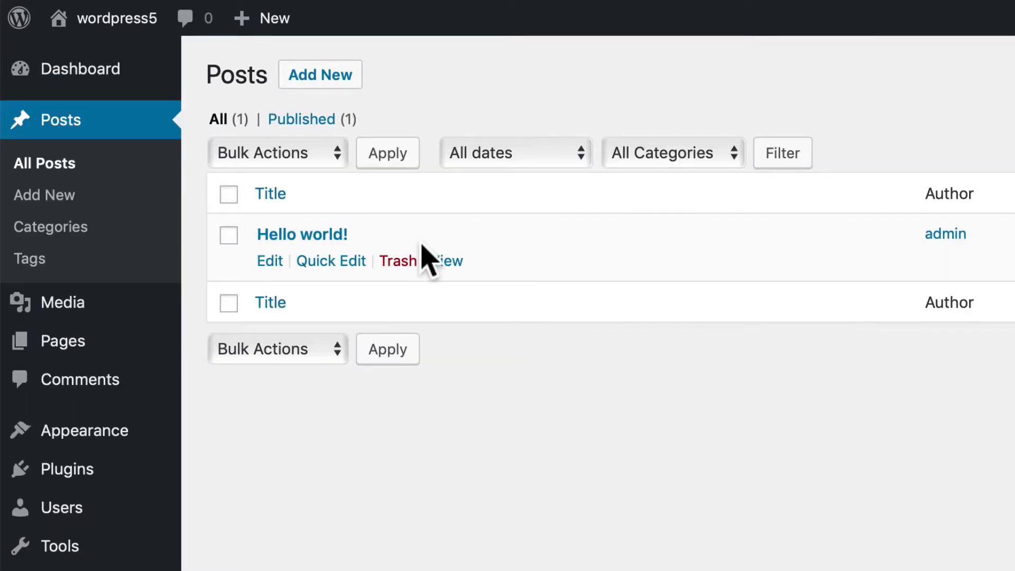
pyautogui.click(444, 260)
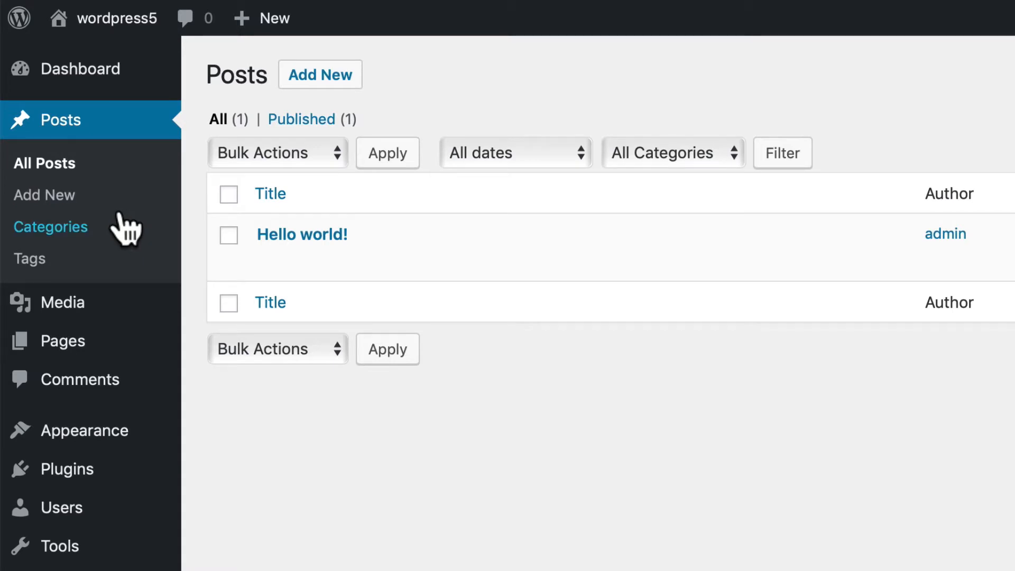
pyautogui.moveTo(265, 21)
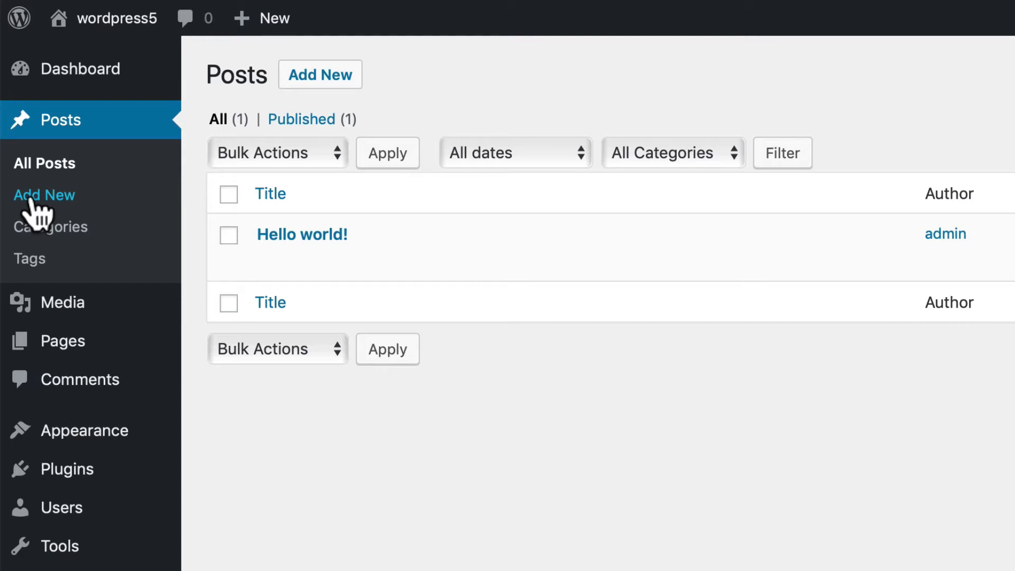
pyautogui.click(52, 195)
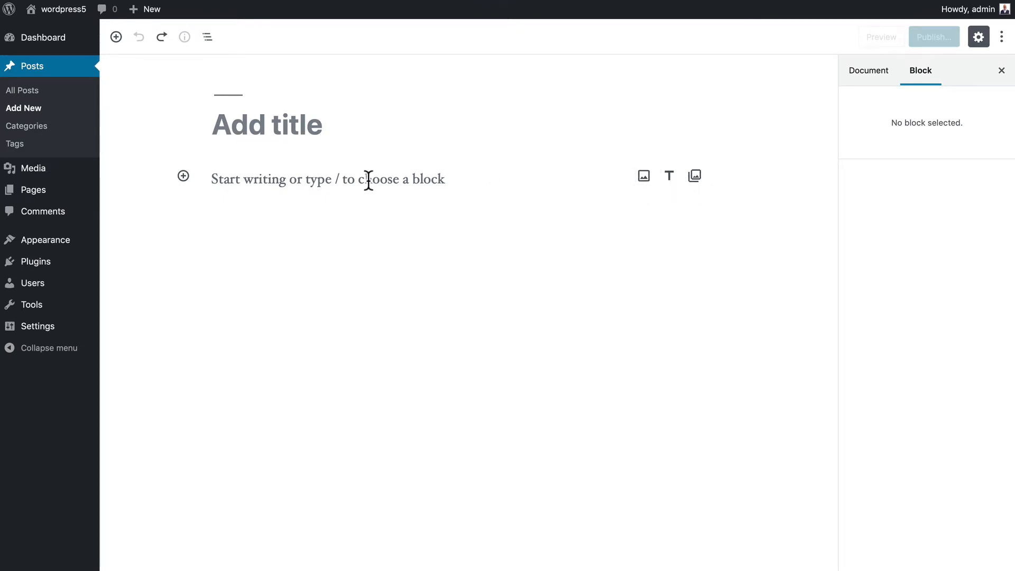
# - Title the post 'Welcome to WordVille' and write 'This is our first post on our new WordPress Site!'
pyautogui.click(265, 125)
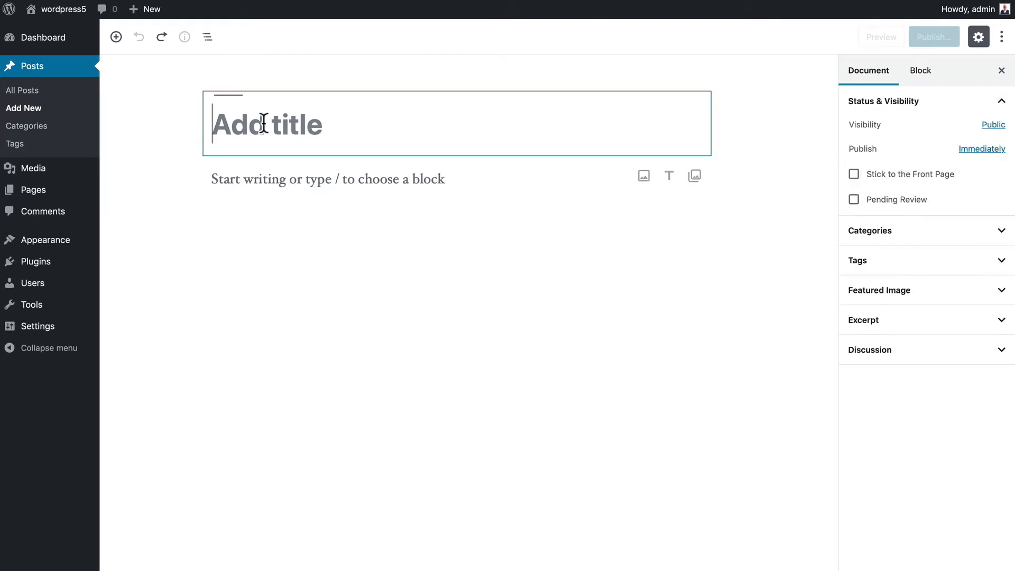
pyautogui.write('Welcome to Wrod')
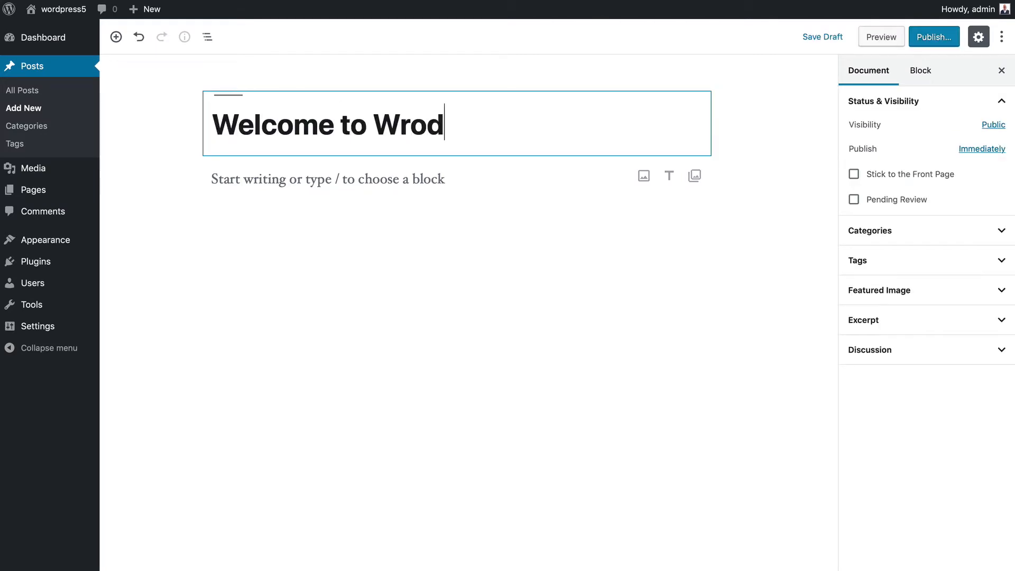
pyautogui.press('BackSpace')
pyautogui.write('rdVille')
pyautogui.click(252, 177)
pyautogui.write('Th')
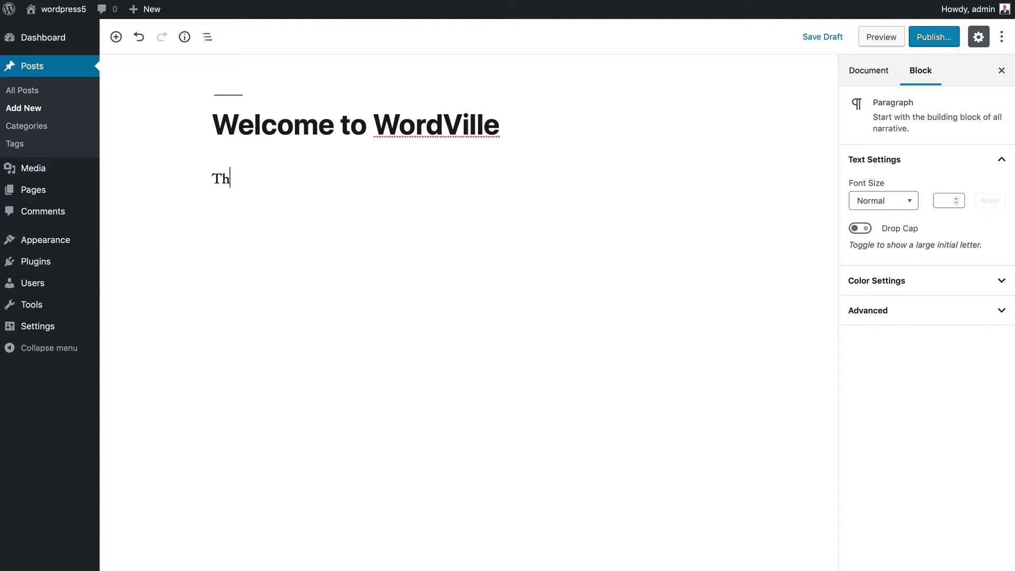
pyautogui.write('is is our first post on o')
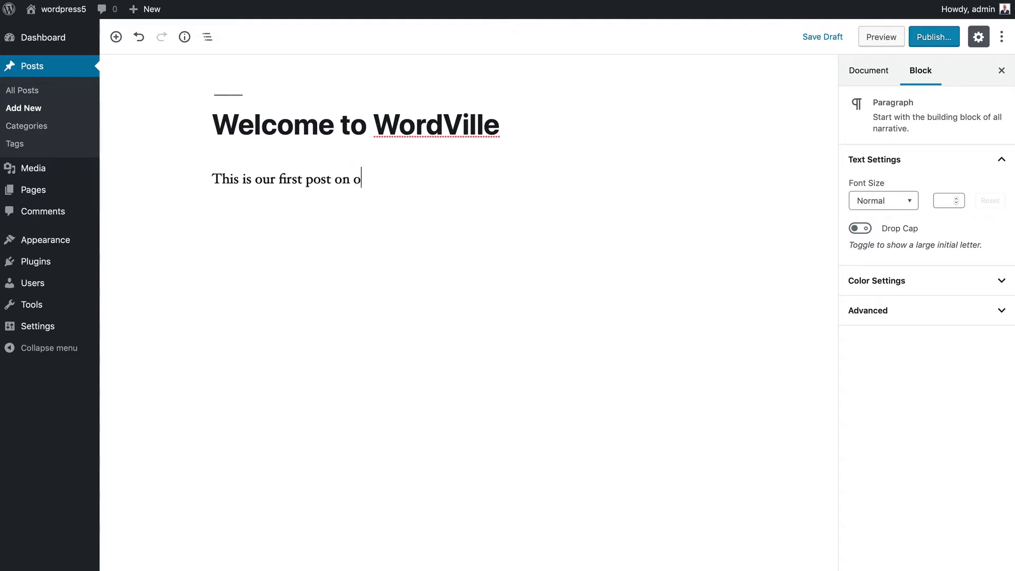
pyautogui.write('ur new Word')
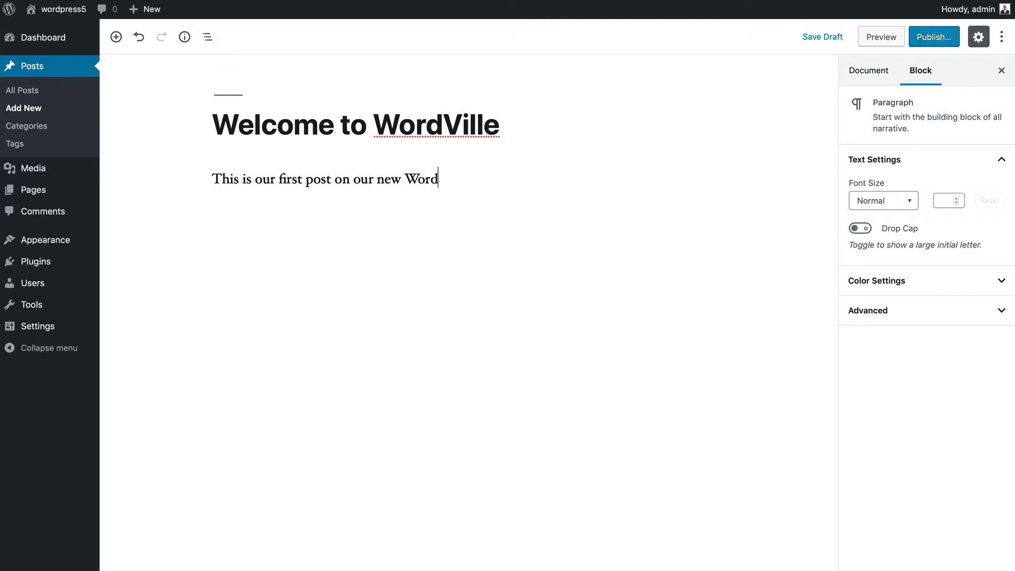
pyautogui.write('Press Site!')
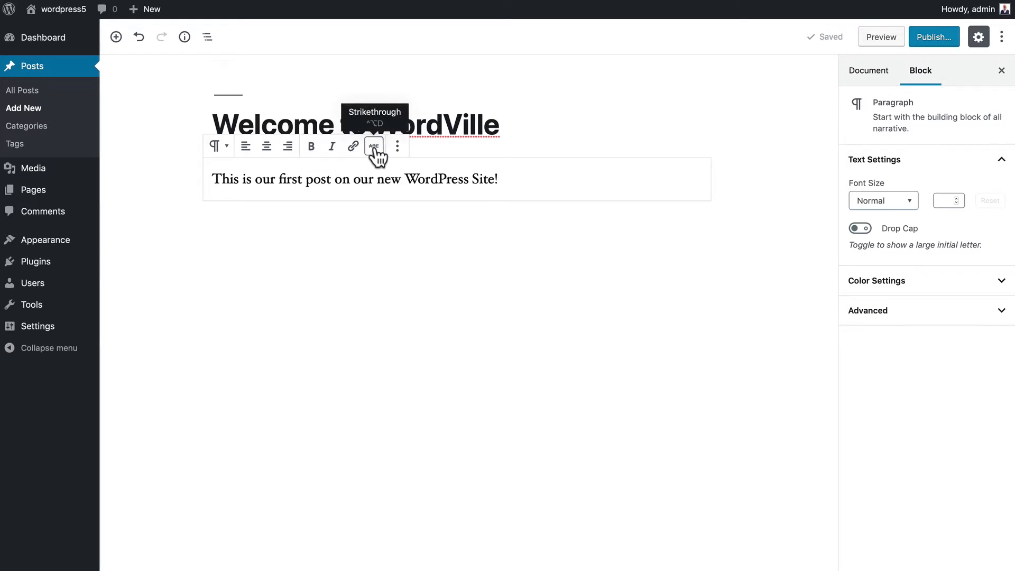
pyautogui.click(399, 150)
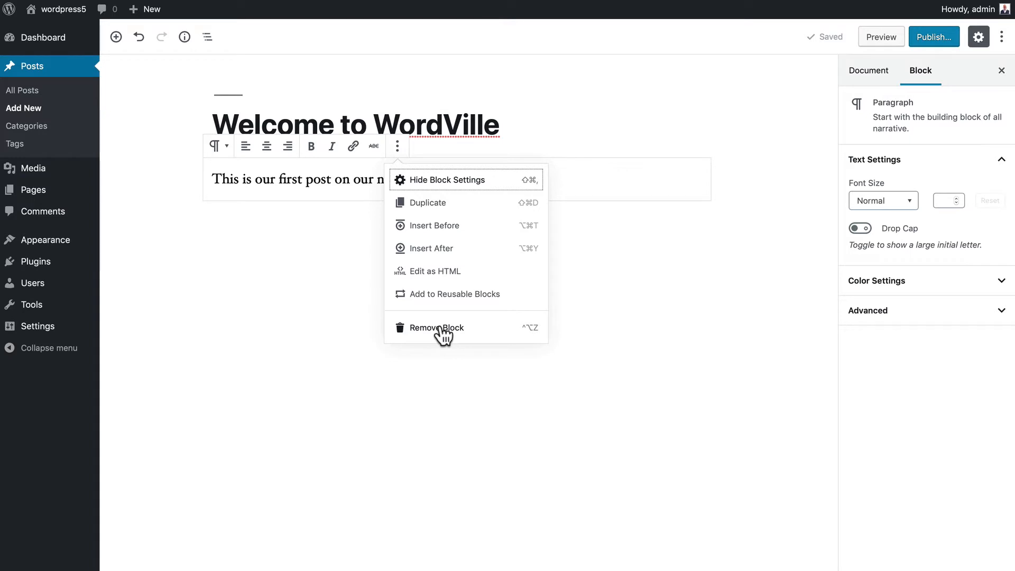
pyautogui.click(343, 288)
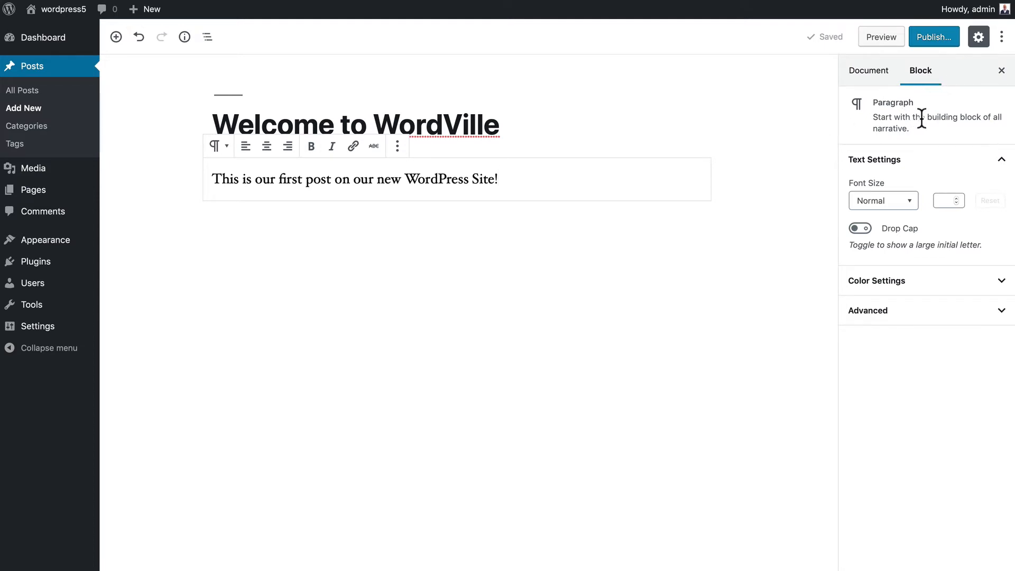
# - Turn Drop Cap off, glance at Color Settings and Advanced, then close the sidebar
pyautogui.click(865, 229)
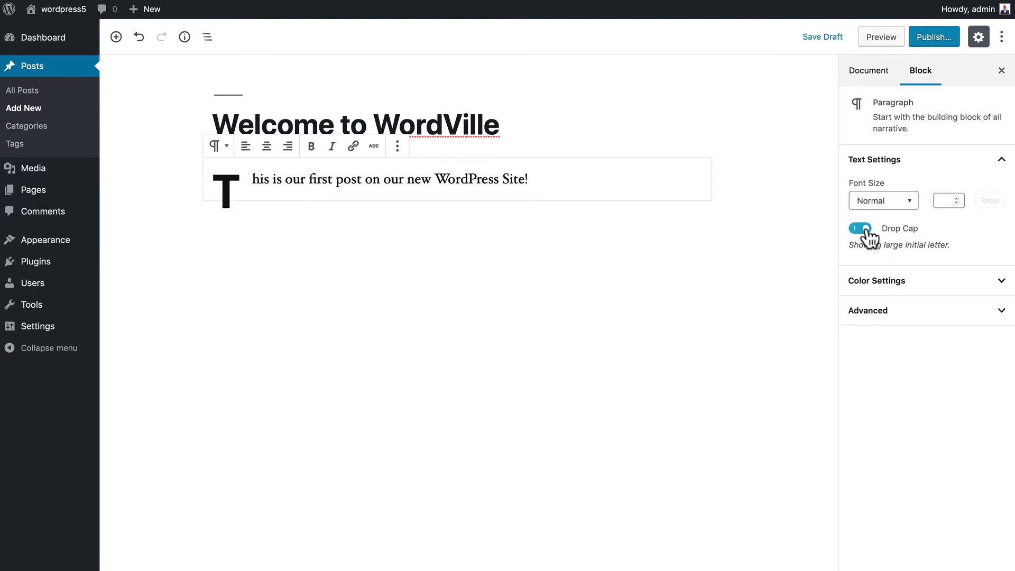
pyautogui.click(865, 228)
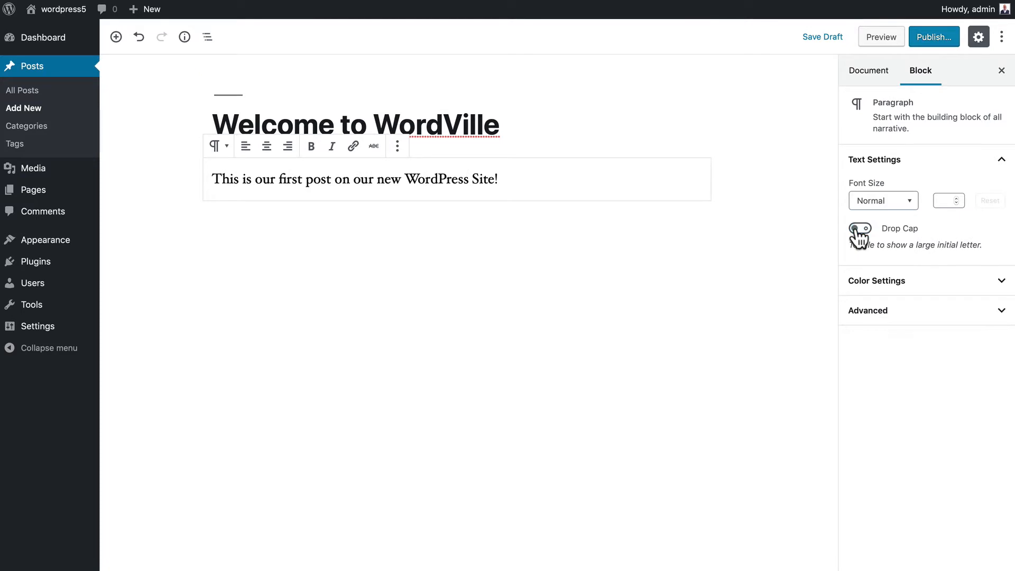
pyautogui.click(915, 287)
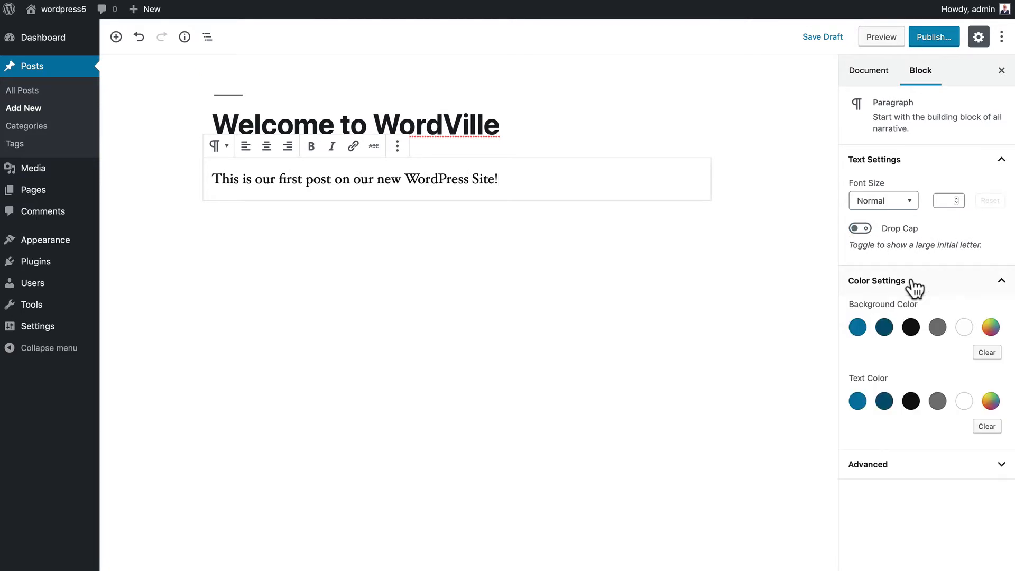
pyautogui.click(915, 287)
pyautogui.click(901, 314)
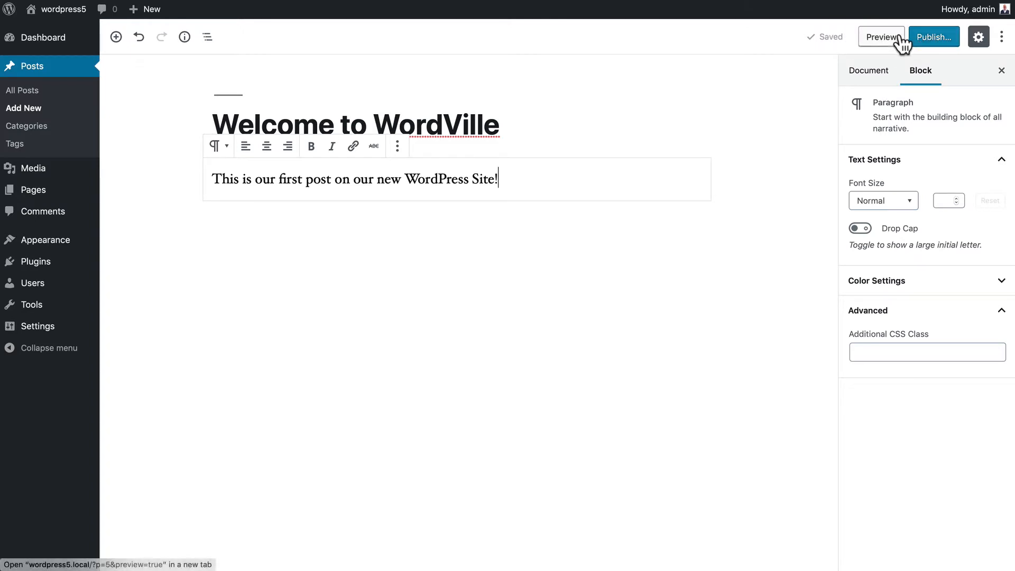
pyautogui.click(979, 38)
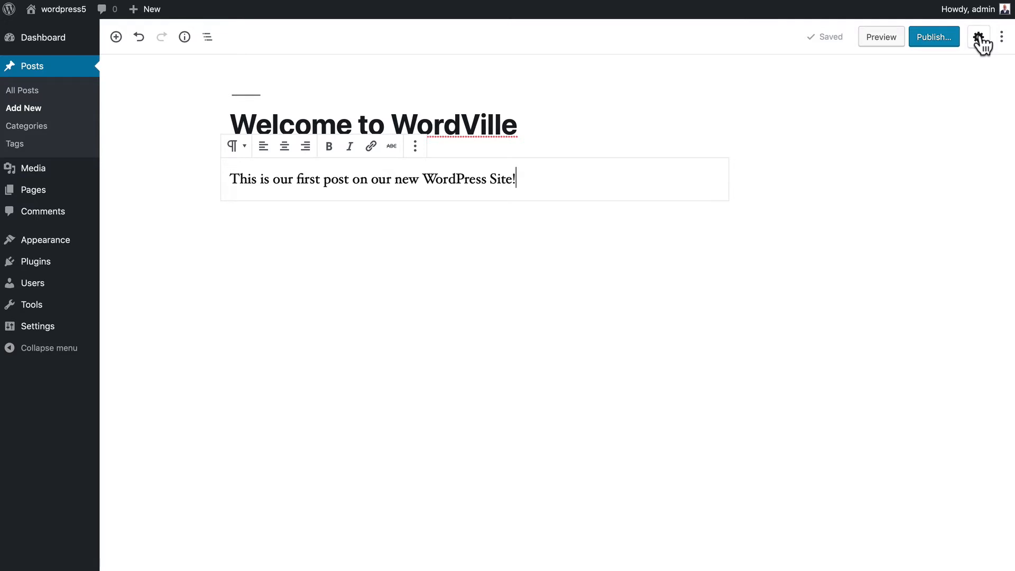
# - Reopen the settings sidebar and turn on Top Toolbar mode
pyautogui.click(979, 39)
pyautogui.click(979, 38)
pyautogui.click(979, 38)
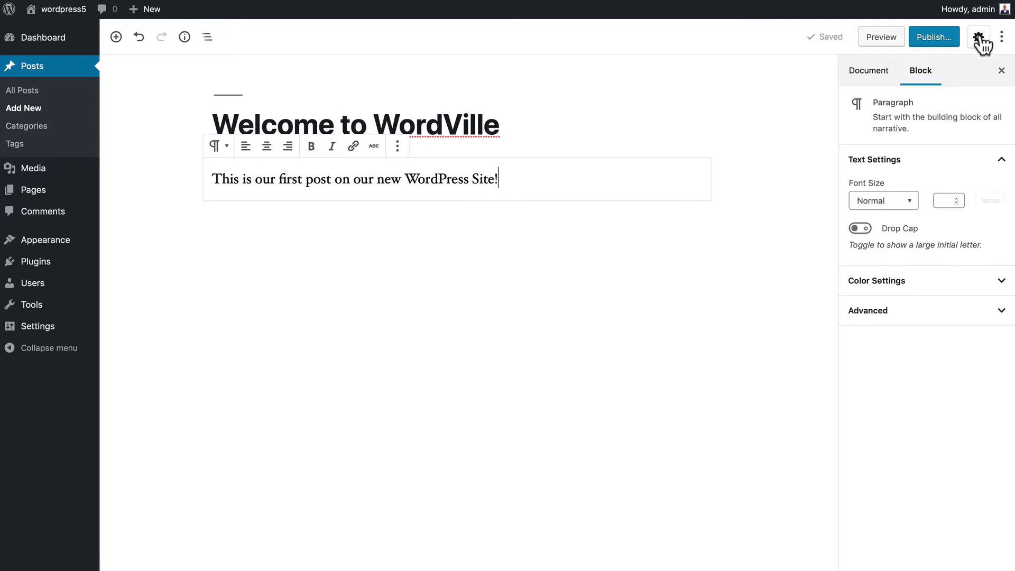
pyautogui.click(1001, 38)
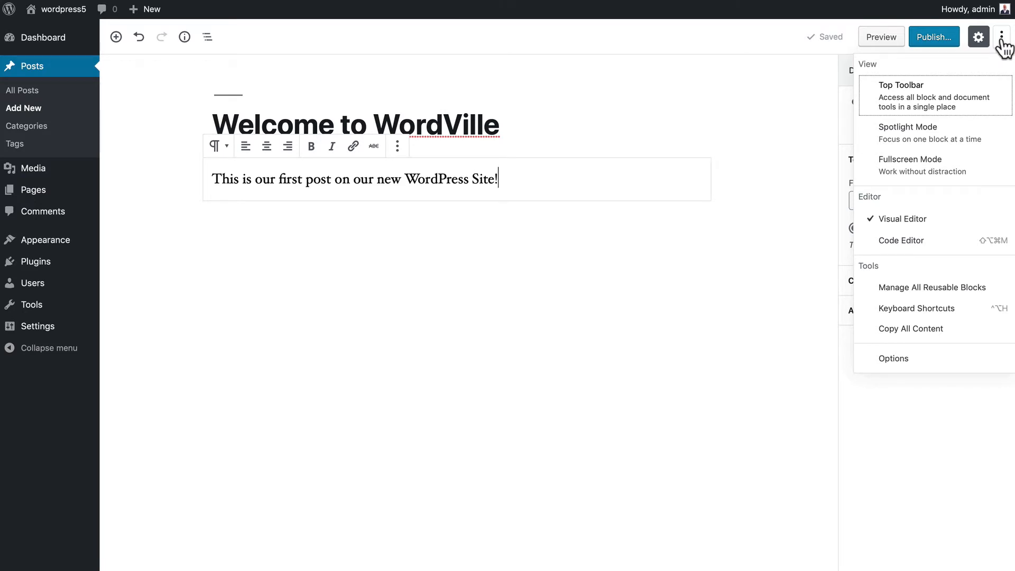
pyautogui.click(910, 101)
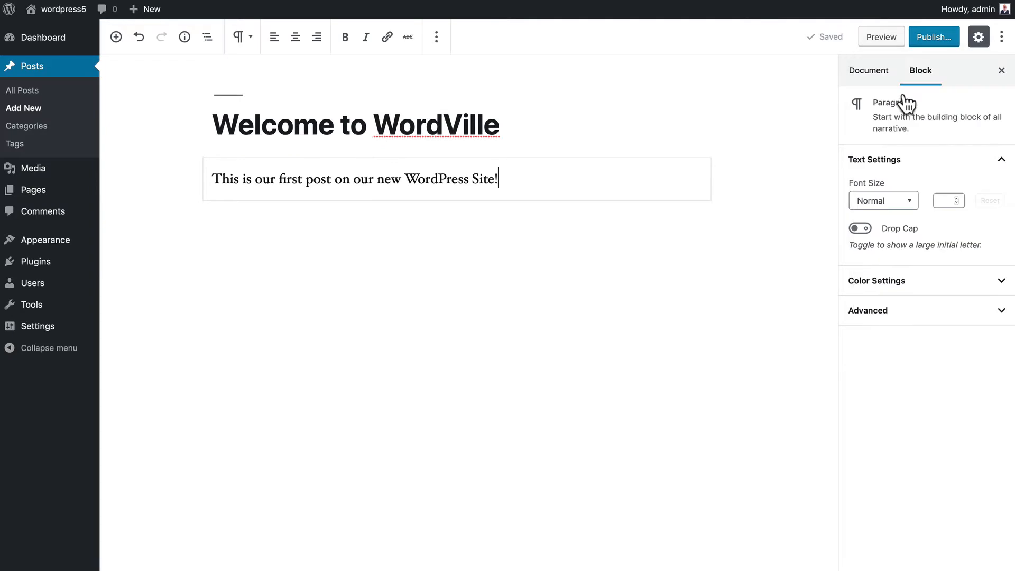
# - Turn on Spotlight mode to dim all but the current block
pyautogui.click(1001, 36)
pyautogui.click(912, 133)
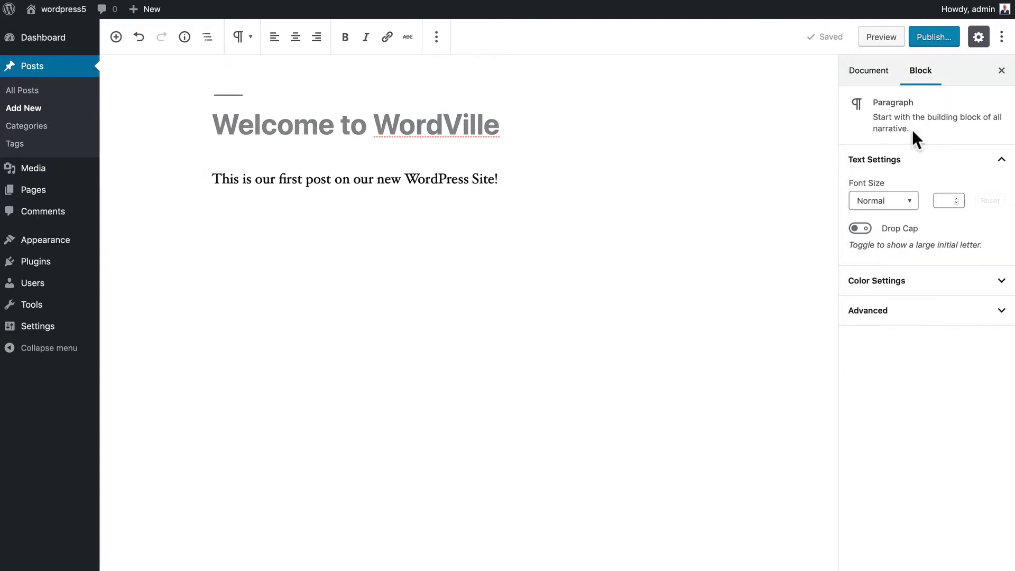
pyautogui.click(1001, 36)
pyautogui.click(904, 138)
# - Try Fullscreen mode, then turn it back off
pyautogui.click(1000, 40)
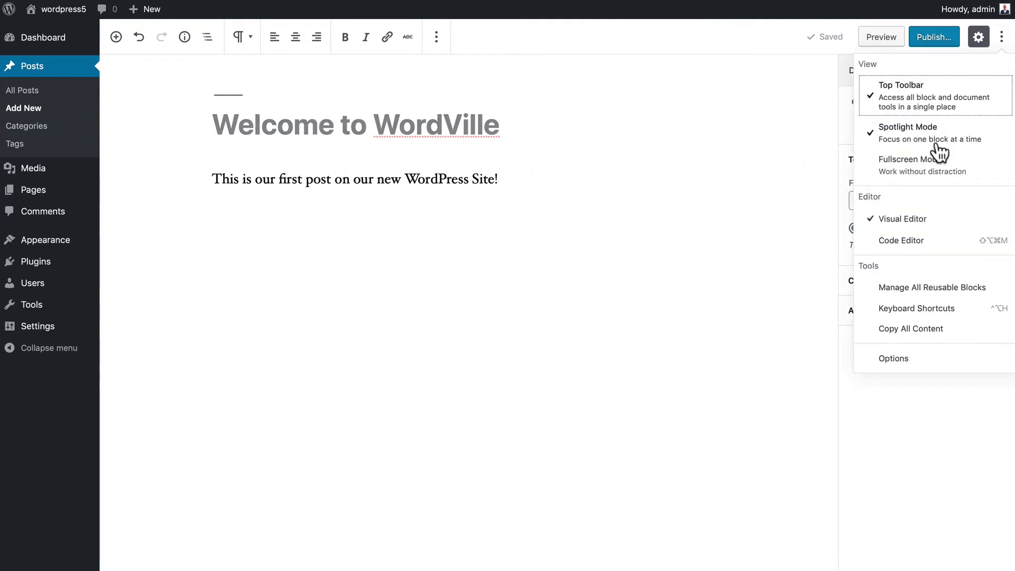
pyautogui.click(899, 172)
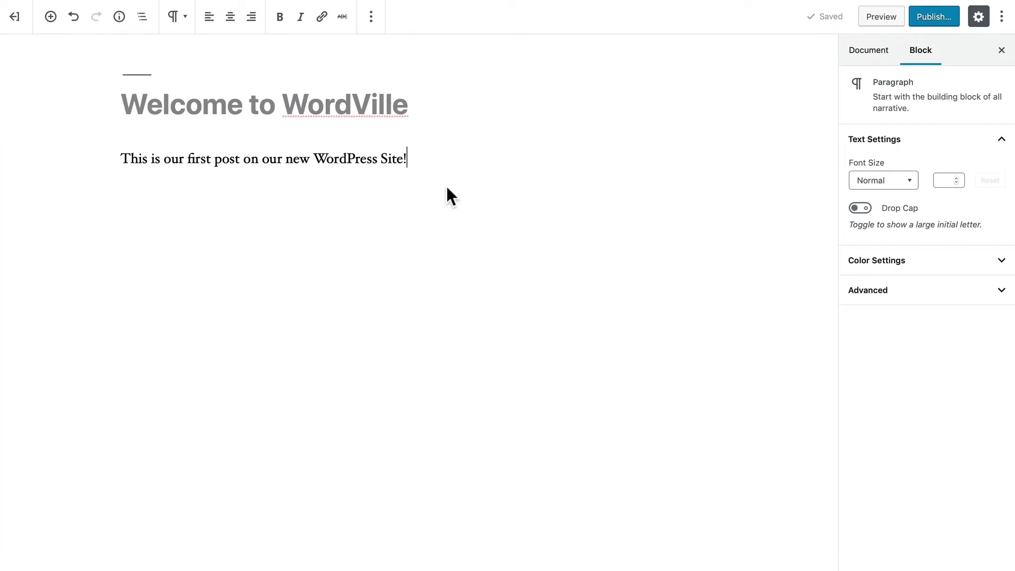
pyautogui.click(1003, 24)
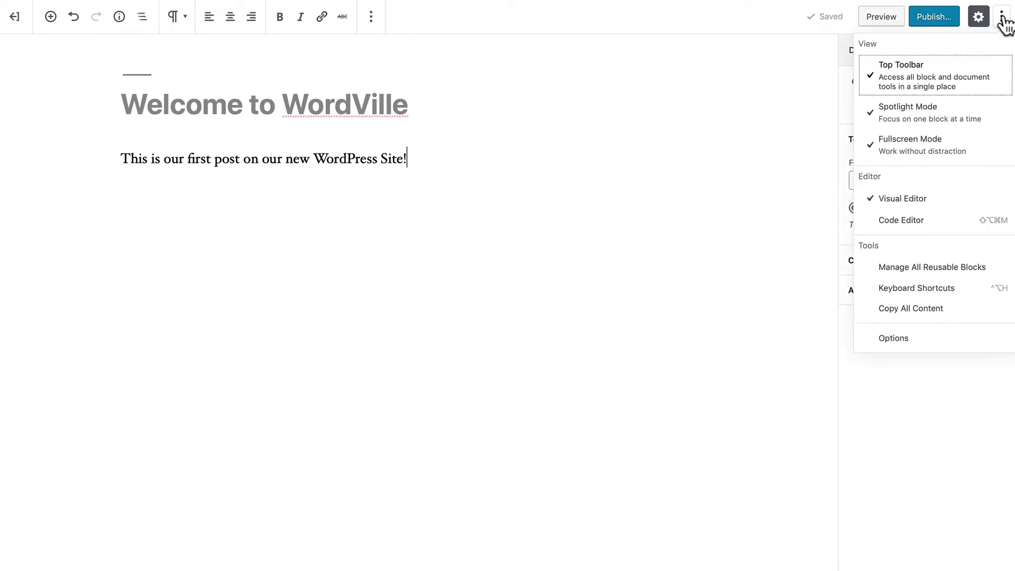
pyautogui.click(926, 144)
# - Turn Spotlight and Top Toolbar off, then switch to the Code Editor
pyautogui.click(1001, 38)
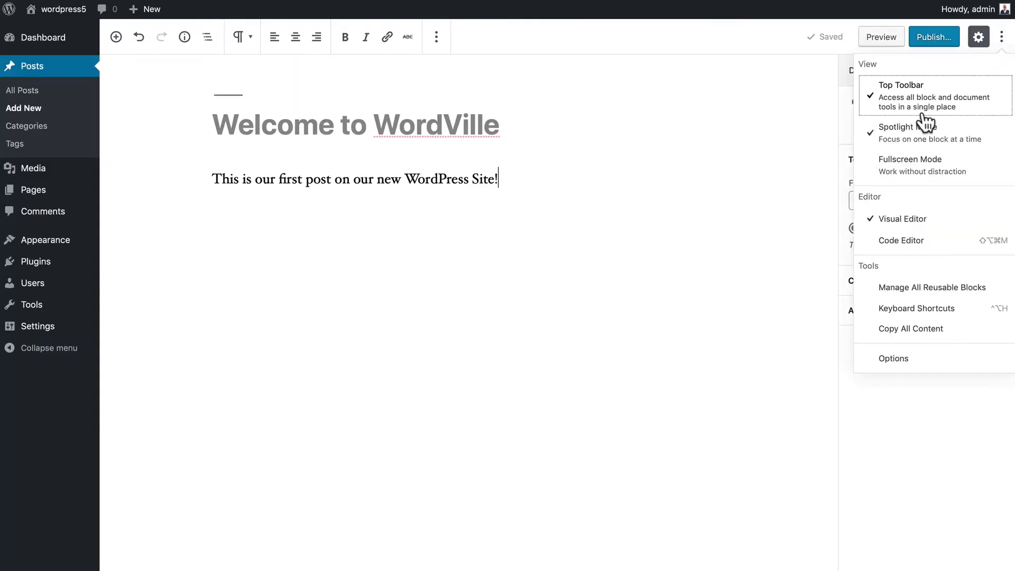
pyautogui.click(928, 130)
pyautogui.click(1001, 38)
pyautogui.click(923, 103)
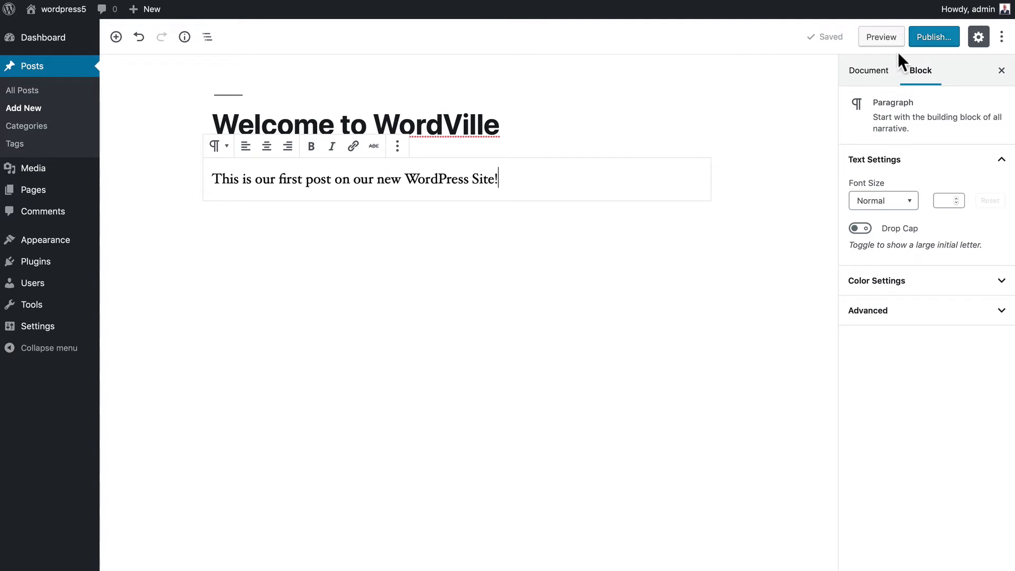
pyautogui.click(1001, 37)
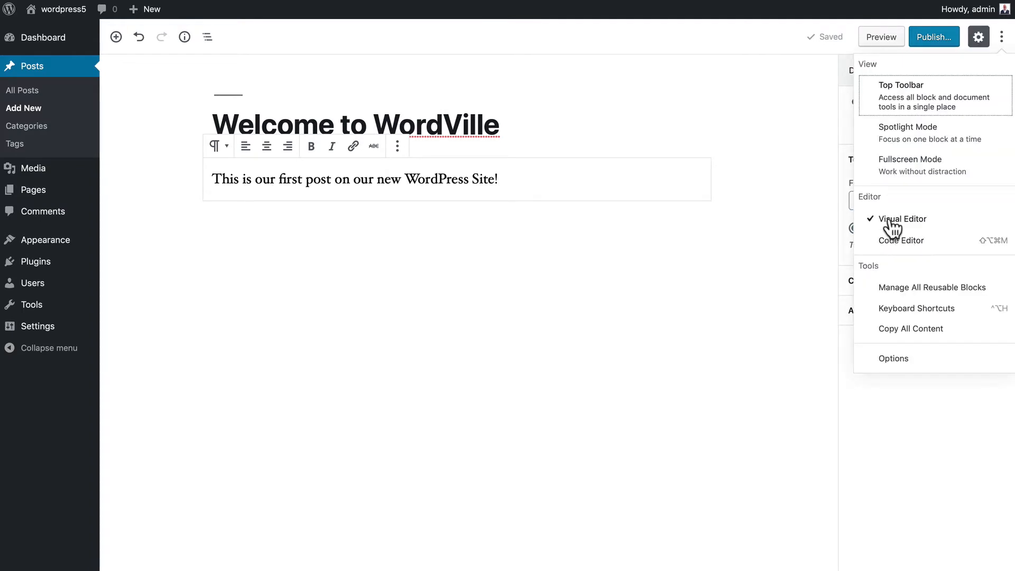
pyautogui.click(897, 242)
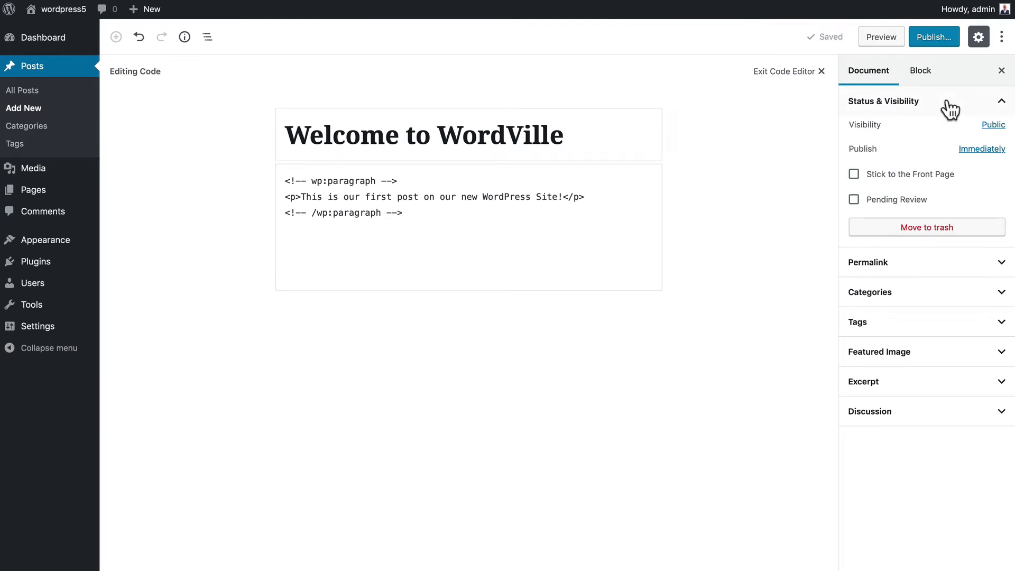
# - Switch back to the Visual Editor and view the Block, then Document settings
pyautogui.click(1001, 36)
pyautogui.click(894, 226)
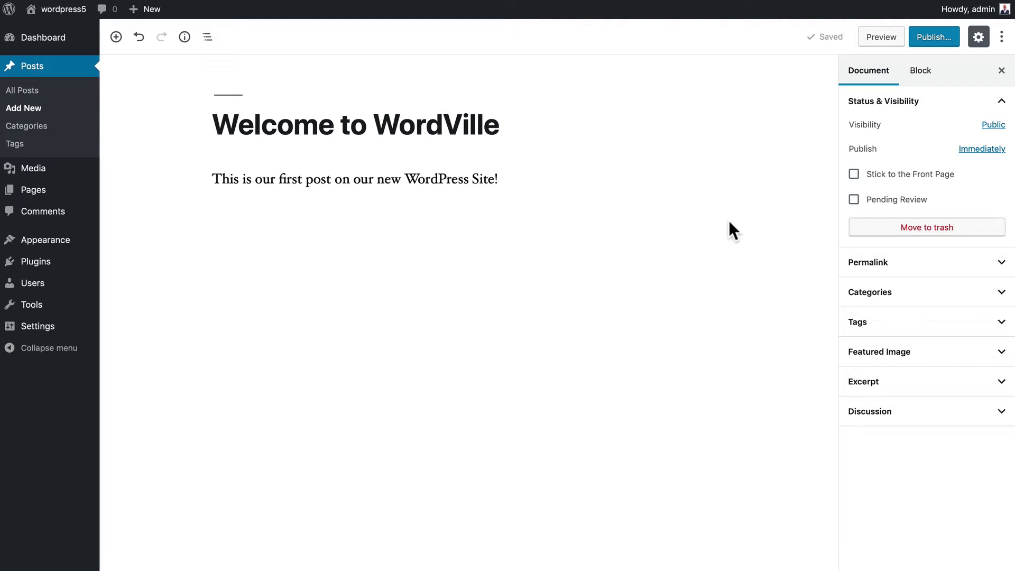
pyautogui.click(920, 74)
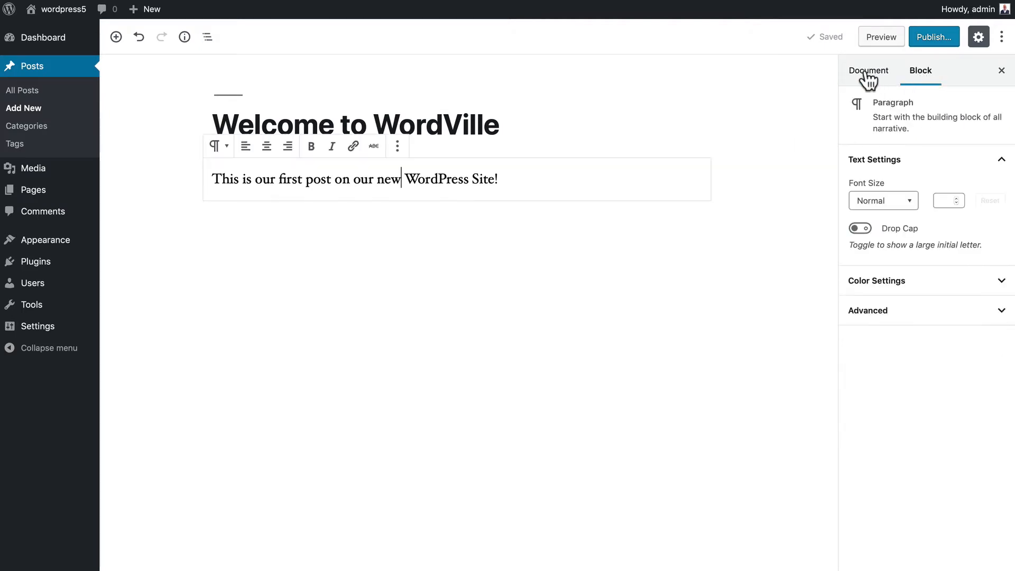
pyautogui.click(866, 73)
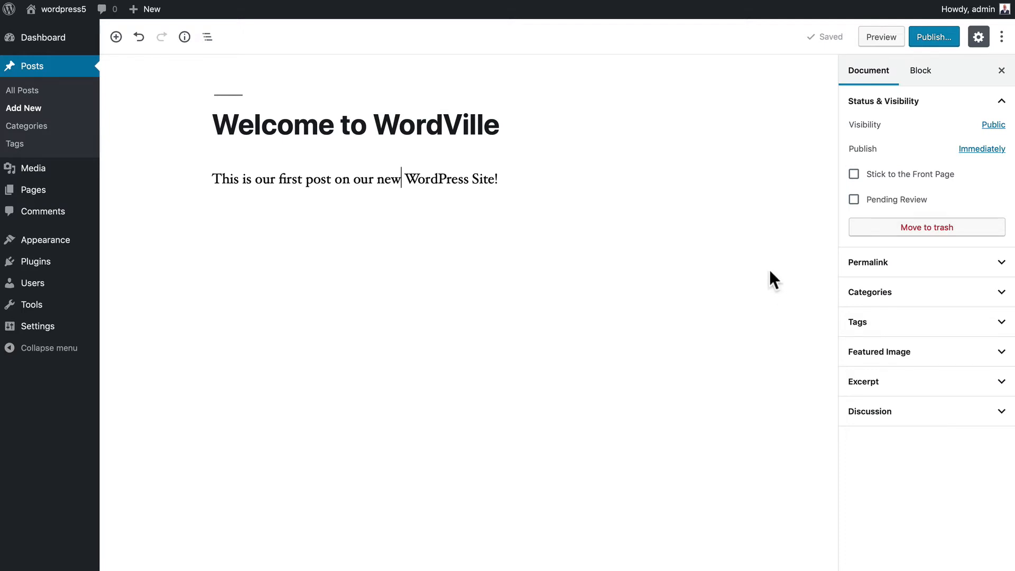
# - Expand and collapse the Permalink, Categories, Tags, Featured Image, Excerpt and Discussion panels
pyautogui.click(911, 264)
pyautogui.click(910, 264)
pyautogui.click(902, 304)
pyautogui.click(899, 303)
pyautogui.click(889, 322)
pyautogui.click(888, 322)
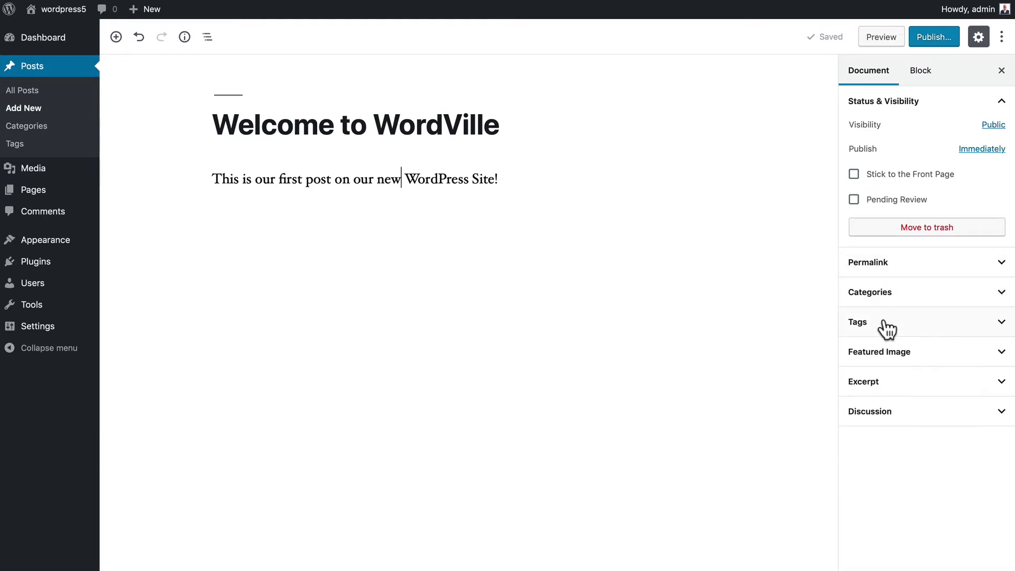
pyautogui.click(880, 359)
pyautogui.click(879, 360)
pyautogui.click(863, 389)
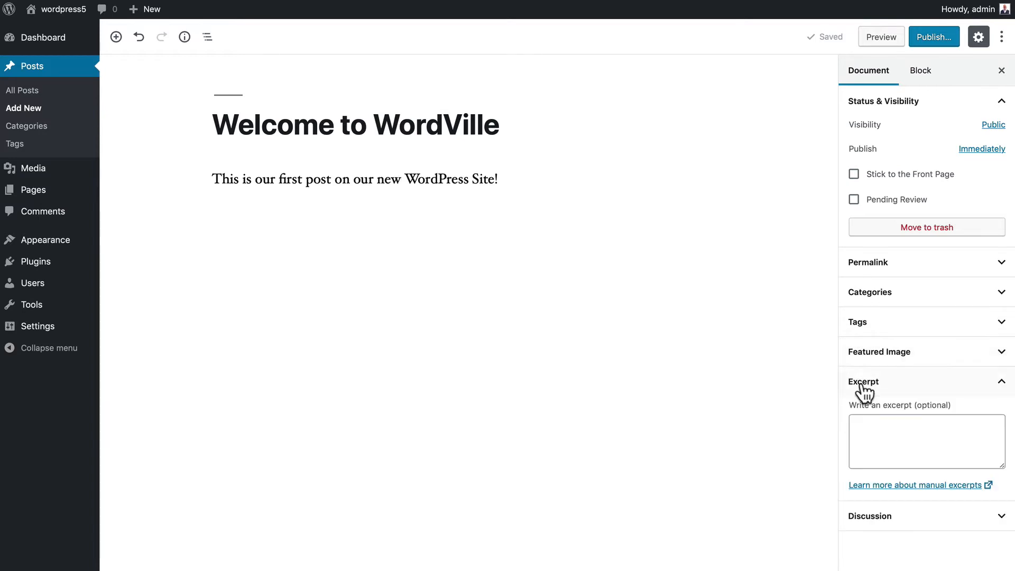
pyautogui.click(862, 386)
pyautogui.click(861, 410)
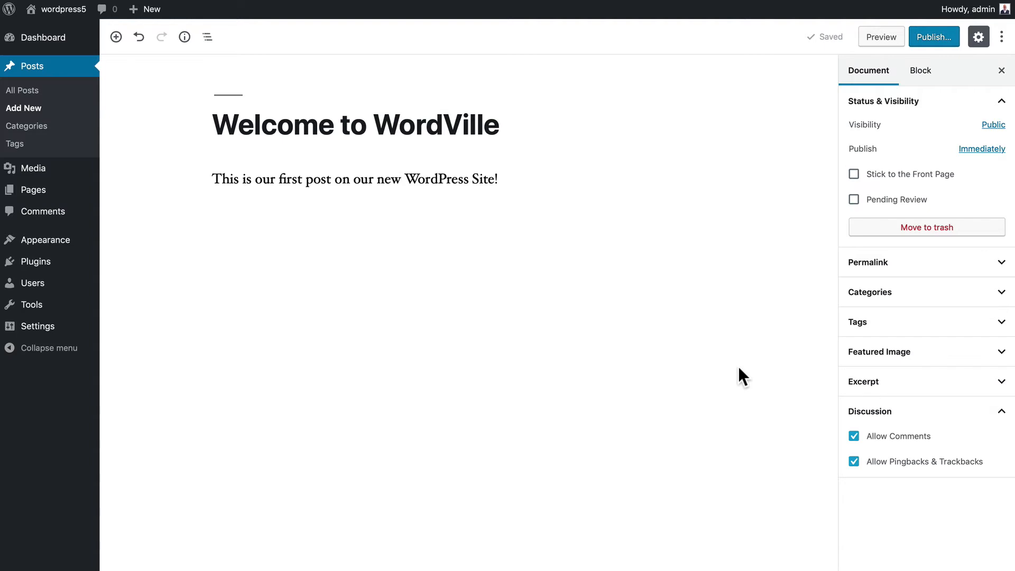
# - Check Stick to the Front Page in Document settings and bring up the pre-publish check
pyautogui.click(293, 200)
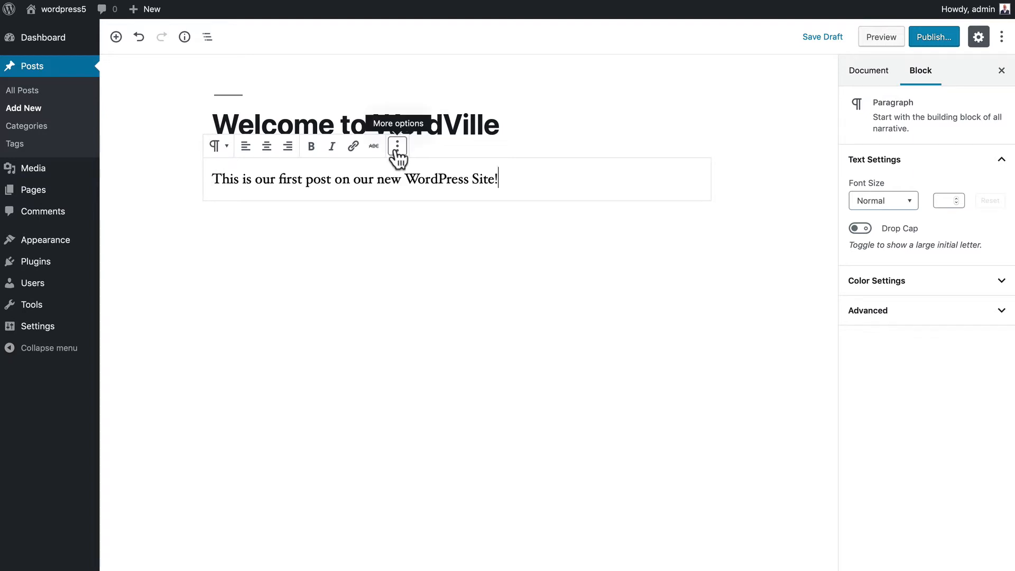
pyautogui.click(867, 74)
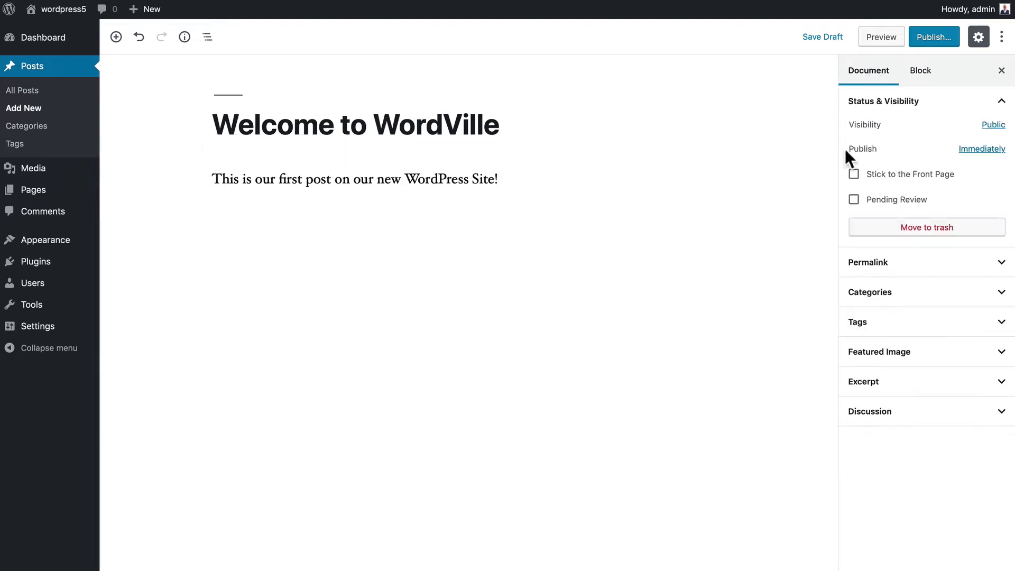
pyautogui.click(854, 174)
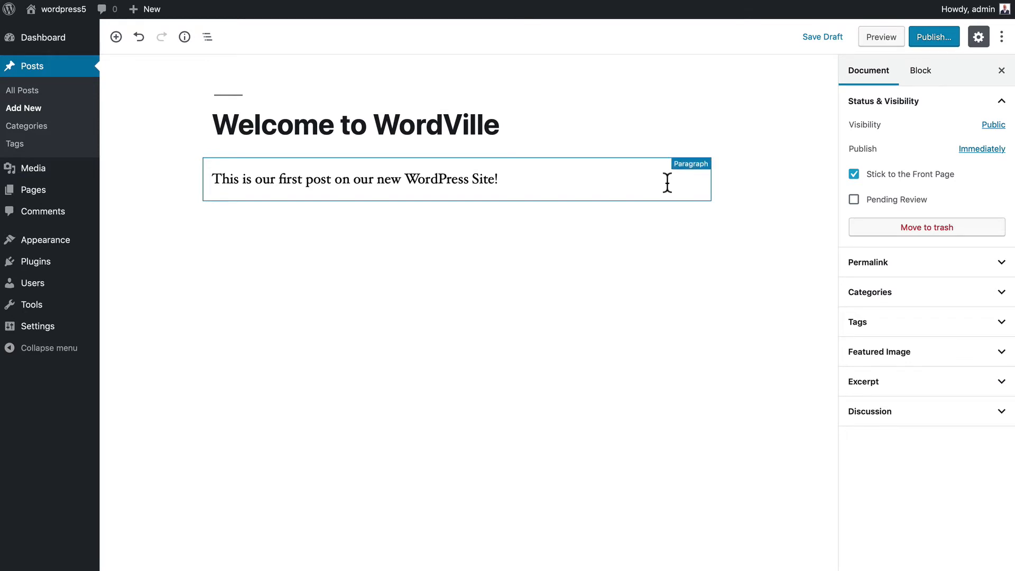
pyautogui.click(934, 40)
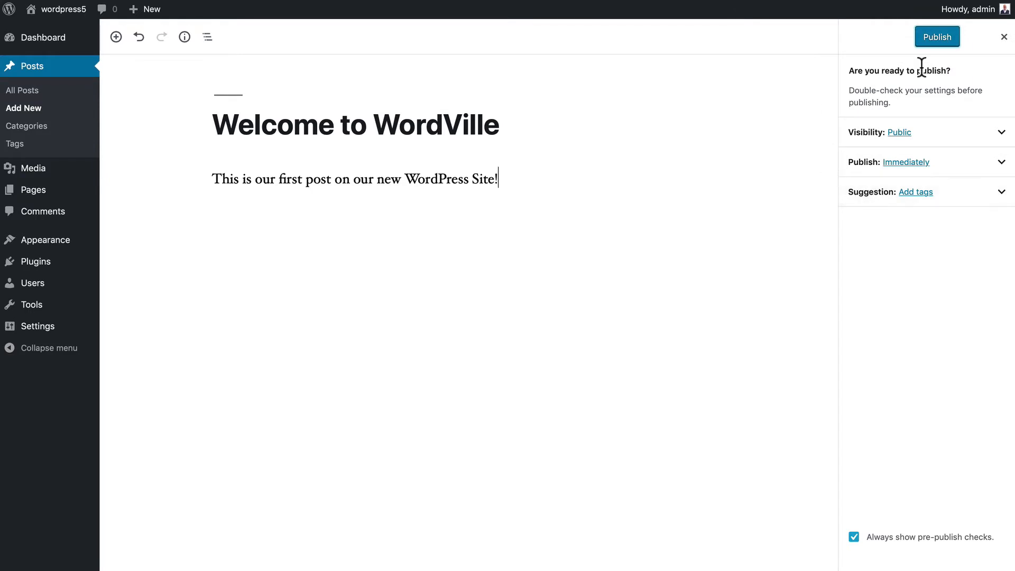
# - Publish 'Welcome to WordVille' and go to the posts list, where it shows as Sticky
pyautogui.click(937, 38)
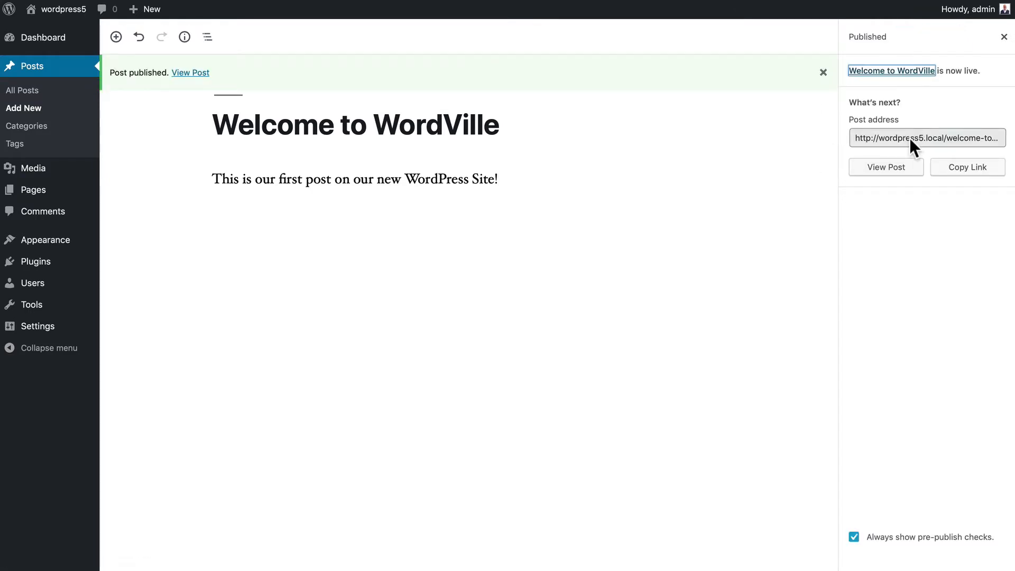
pyautogui.click(183, 73)
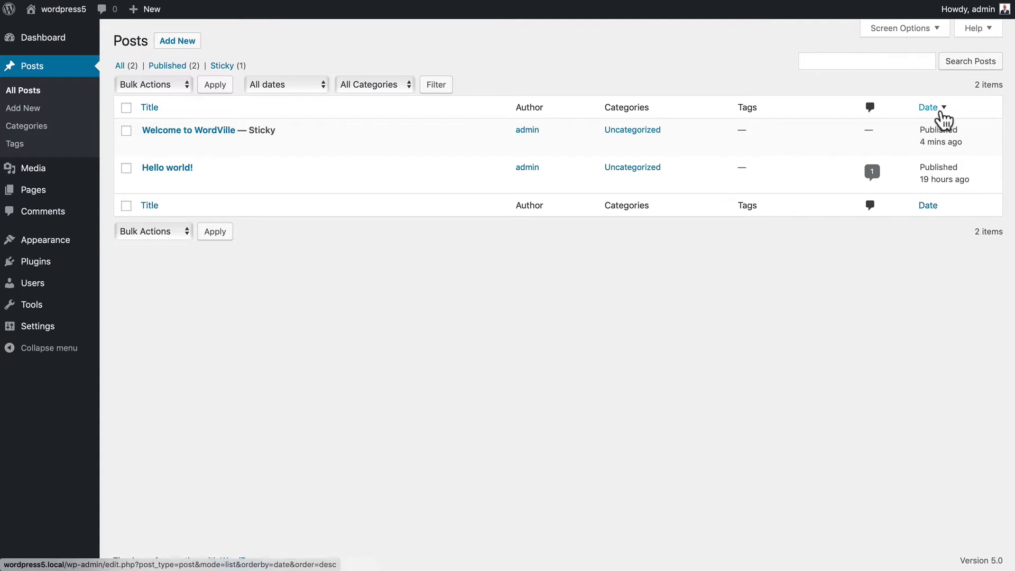
pyautogui.click(150, 107)
pyautogui.click(149, 107)
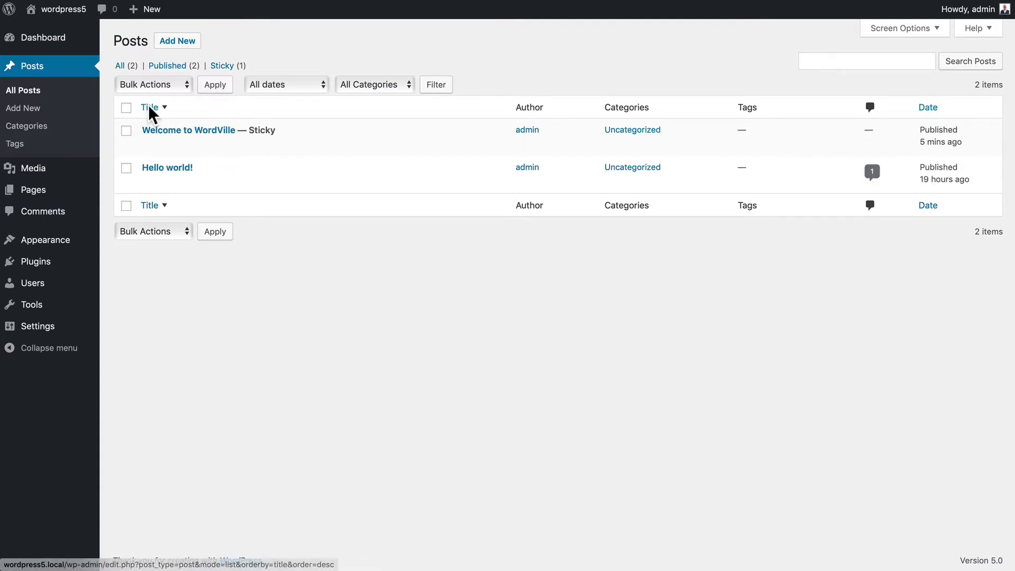
pyautogui.moveTo(160, 146)
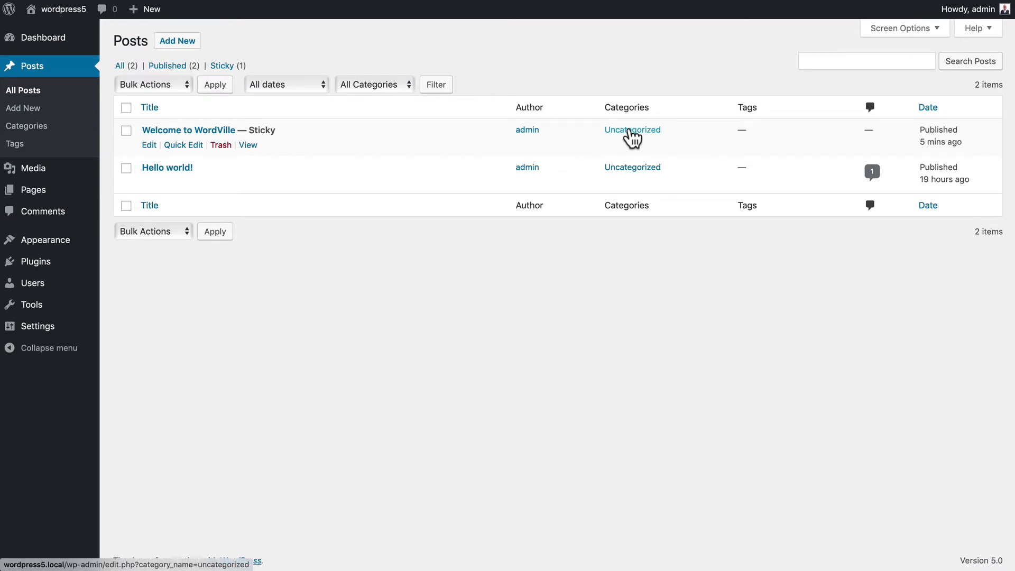
pyautogui.click(819, 61)
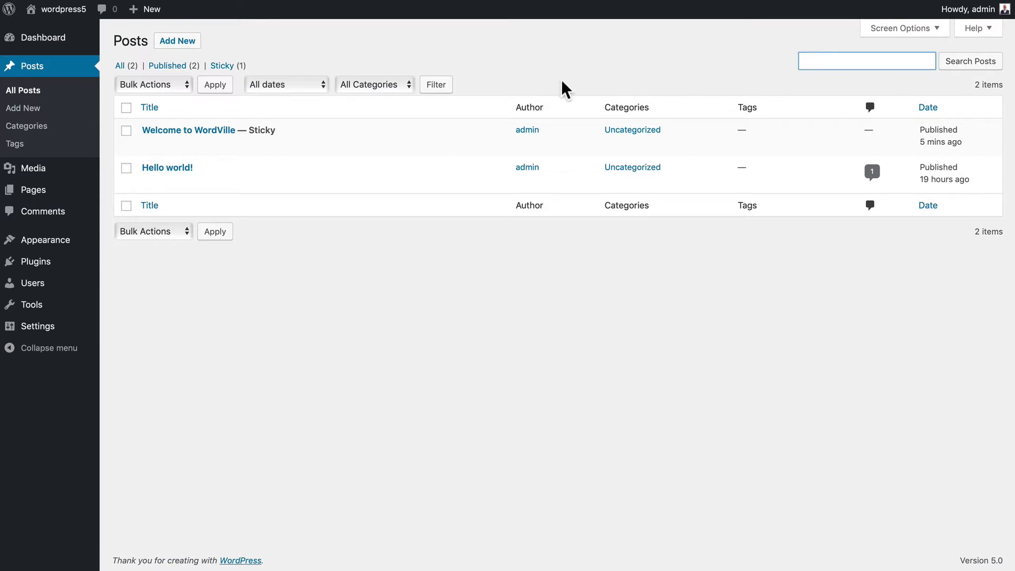
pyautogui.click(157, 83)
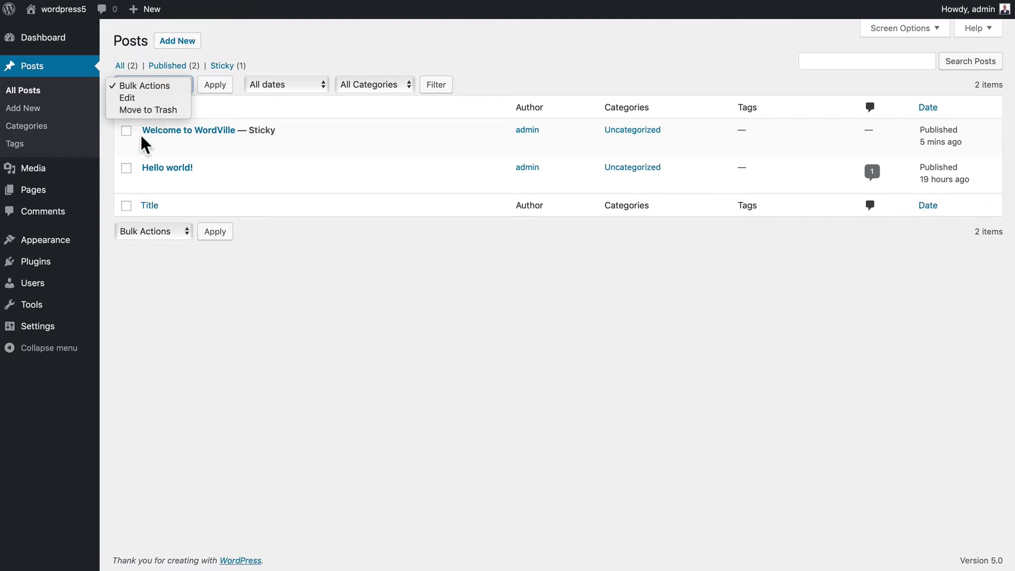
pyautogui.click(132, 191)
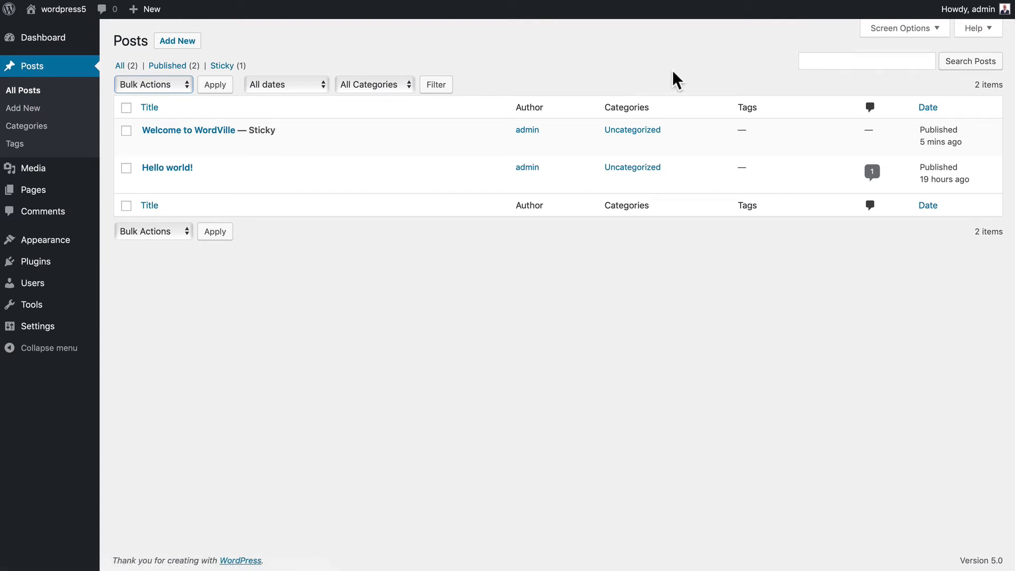
pyautogui.click(899, 29)
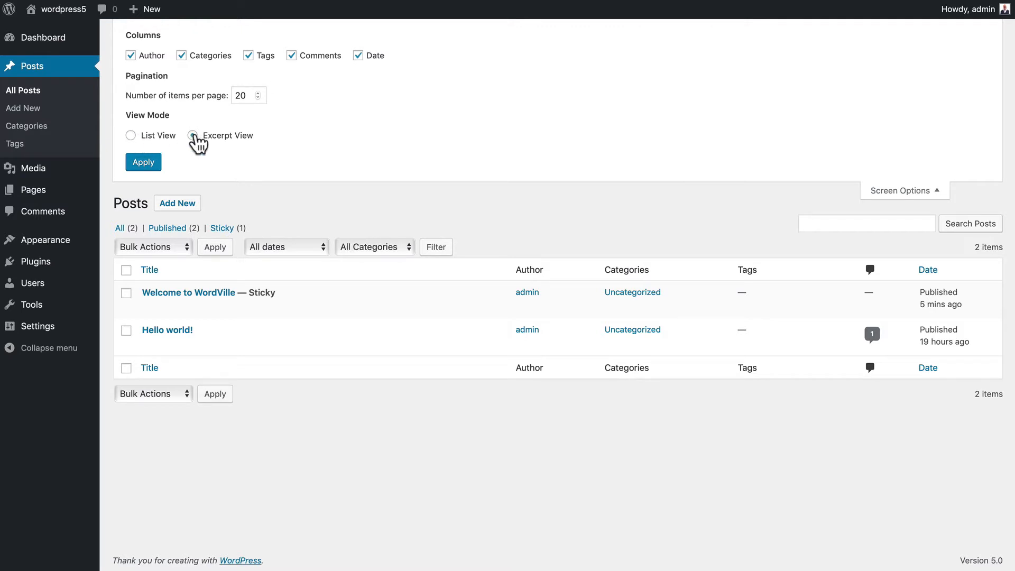
pyautogui.click(143, 161)
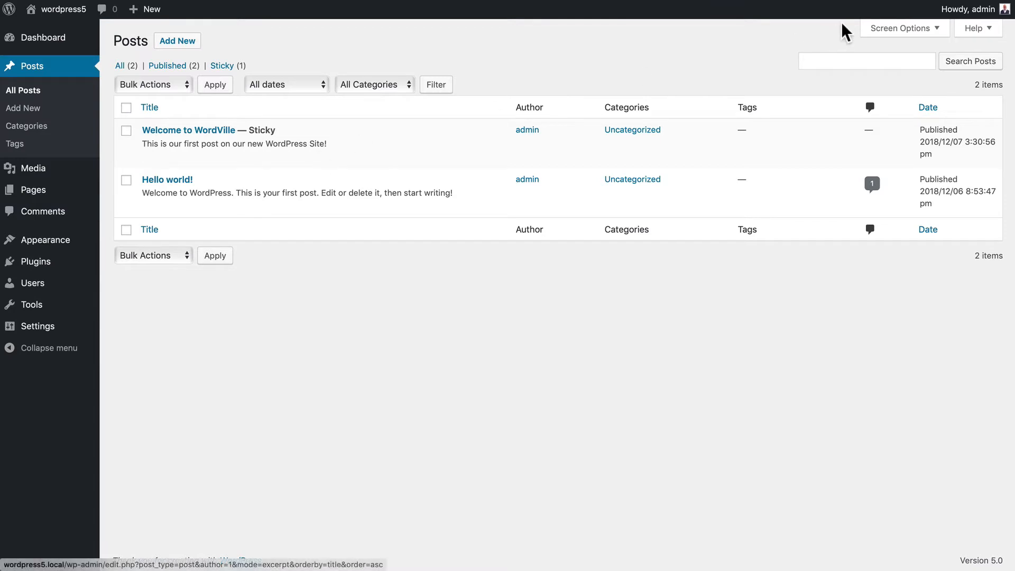
pyautogui.click(880, 29)
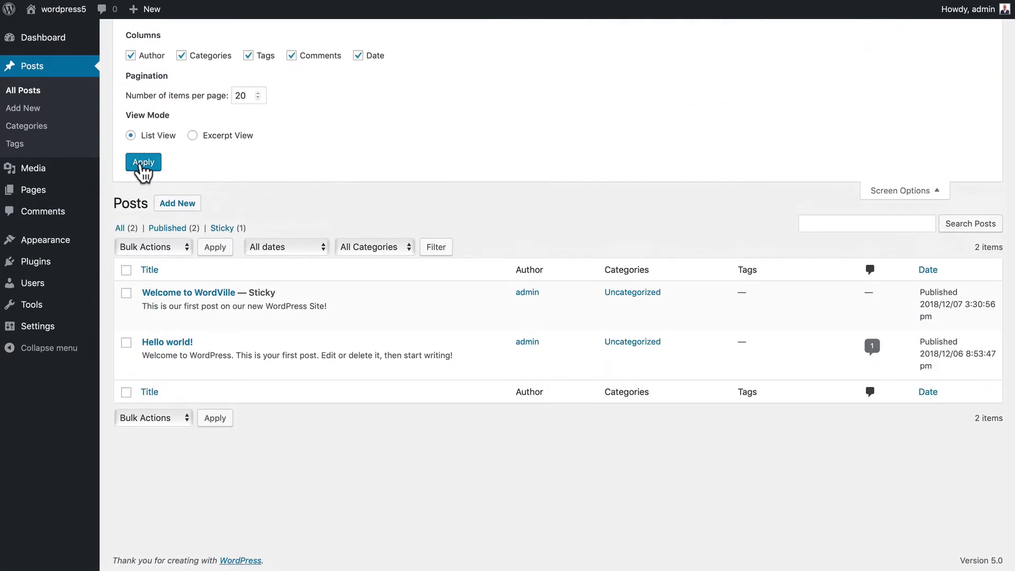
pyautogui.click(141, 164)
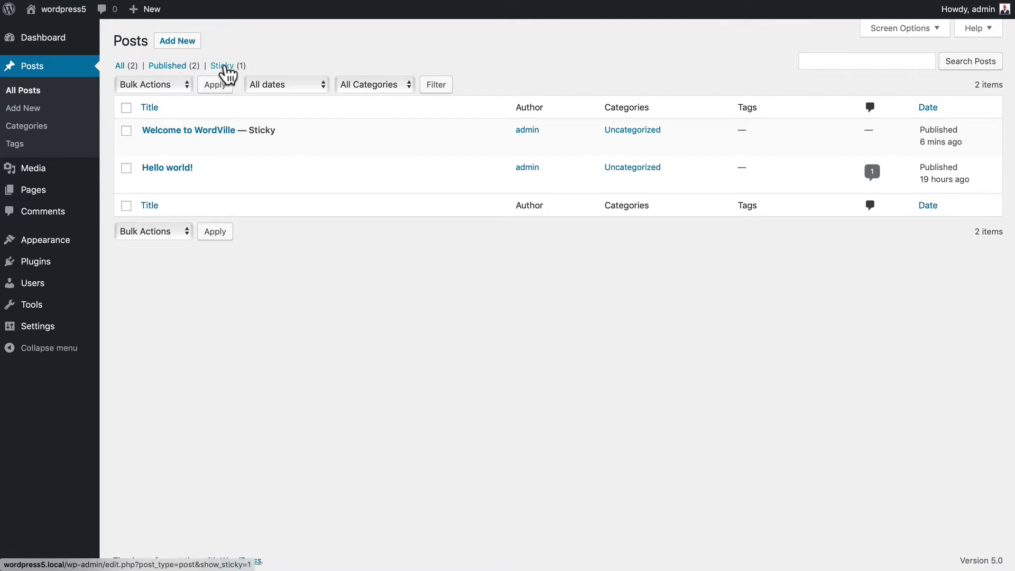
pyautogui.click(126, 131)
pyautogui.click(126, 168)
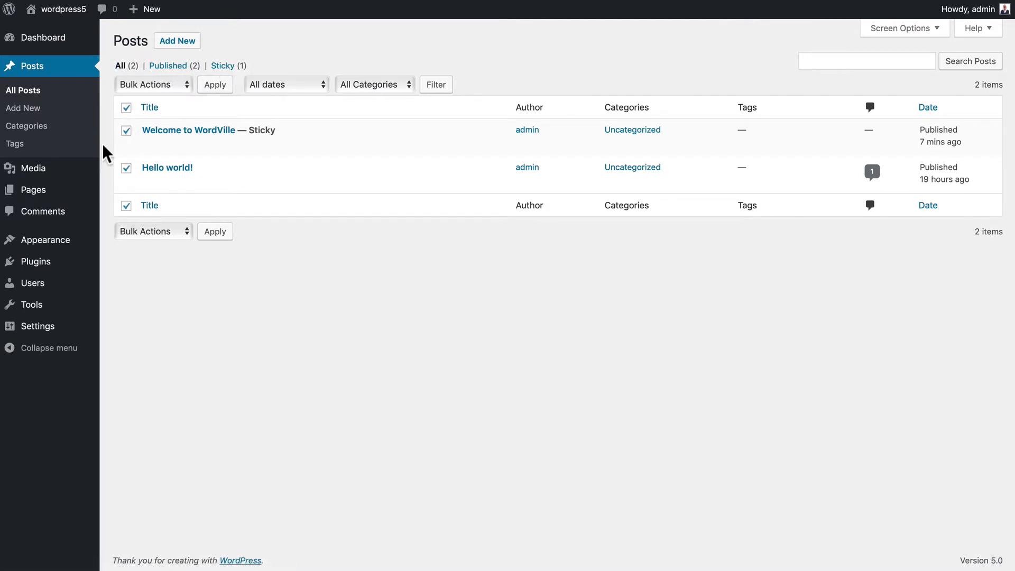
pyautogui.click(146, 84)
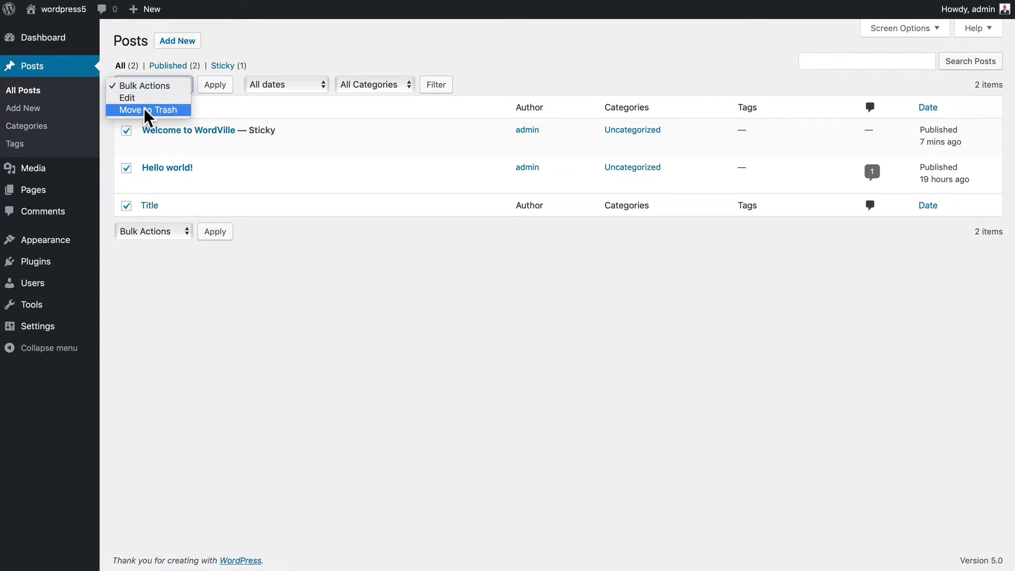
pyautogui.click(160, 98)
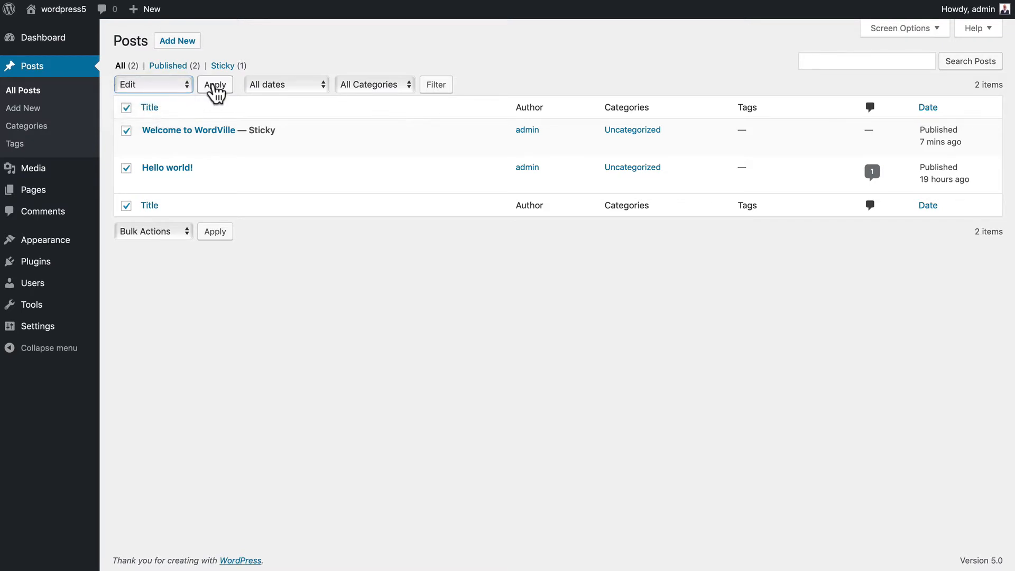
pyautogui.click(215, 86)
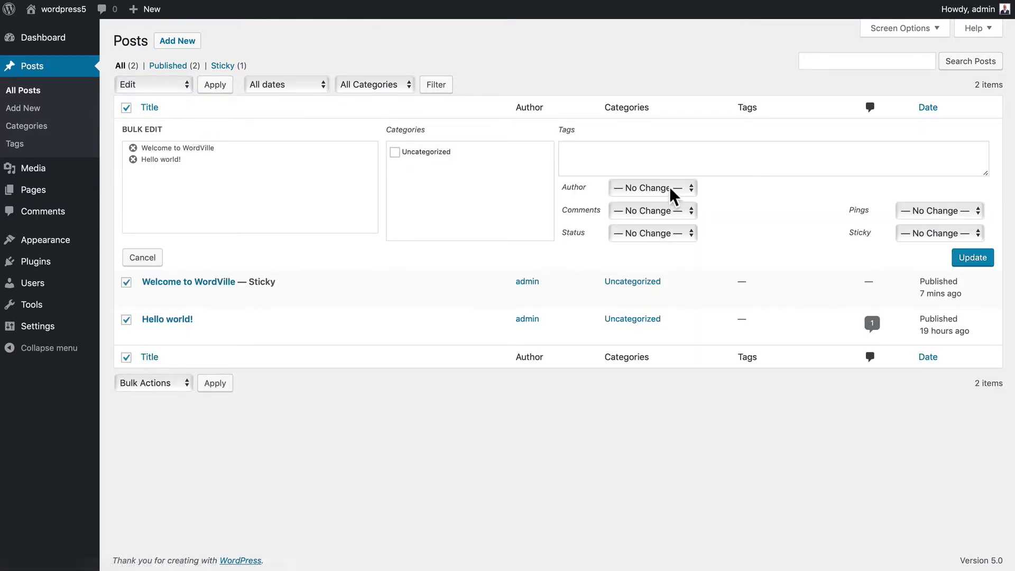
pyautogui.click(652, 186)
pyautogui.click(653, 190)
pyautogui.click(651, 210)
pyautogui.click(713, 211)
pyautogui.click(640, 233)
pyautogui.click(767, 220)
pyautogui.click(136, 83)
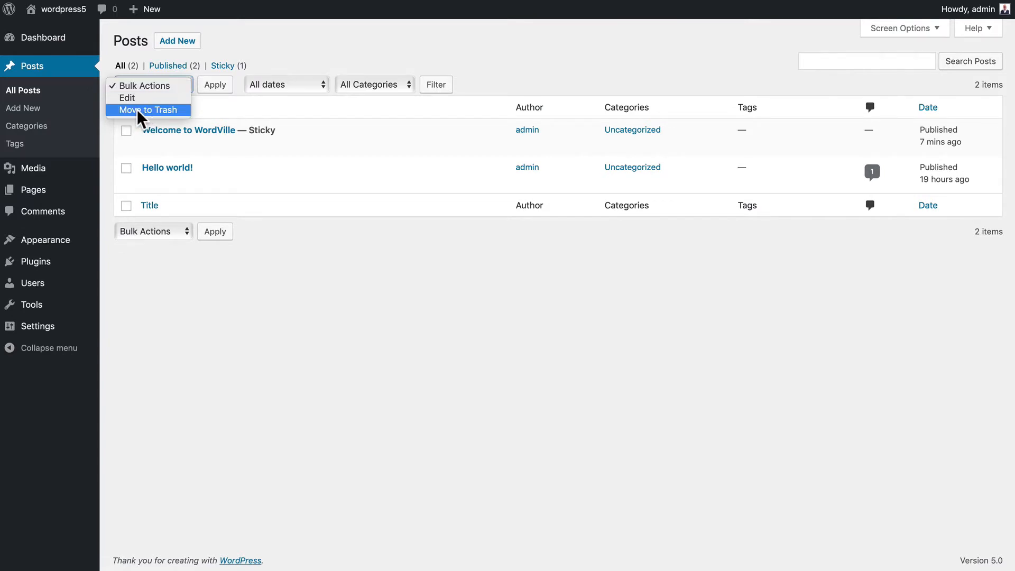
pyautogui.click(375, 49)
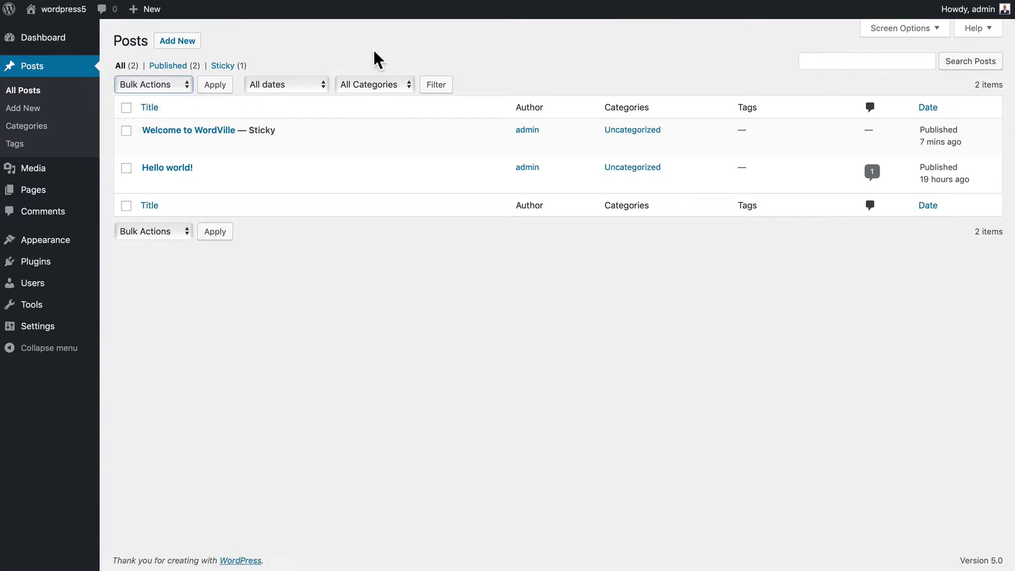
pyautogui.click(284, 81)
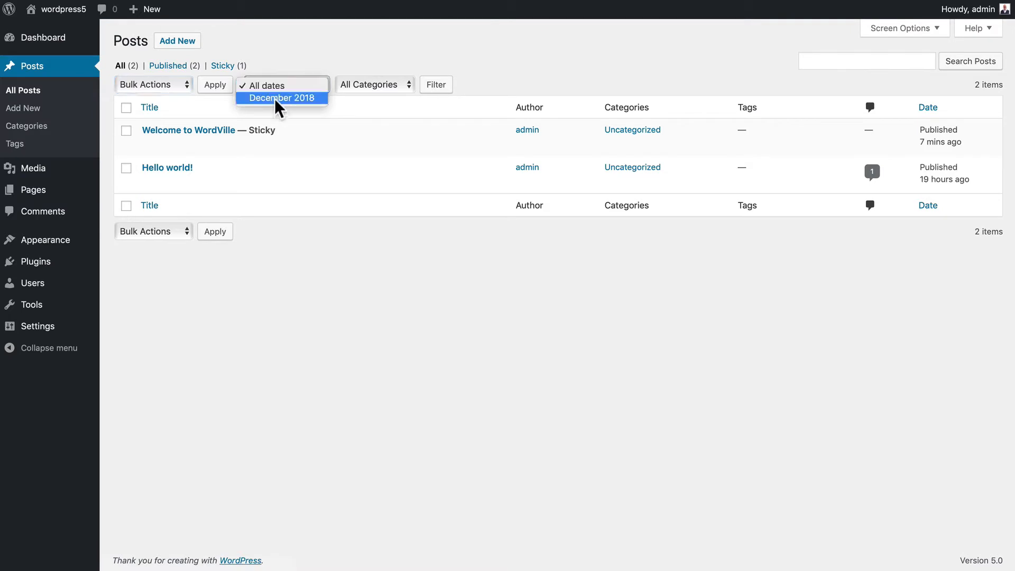
pyautogui.click(221, 109)
pyautogui.click(376, 85)
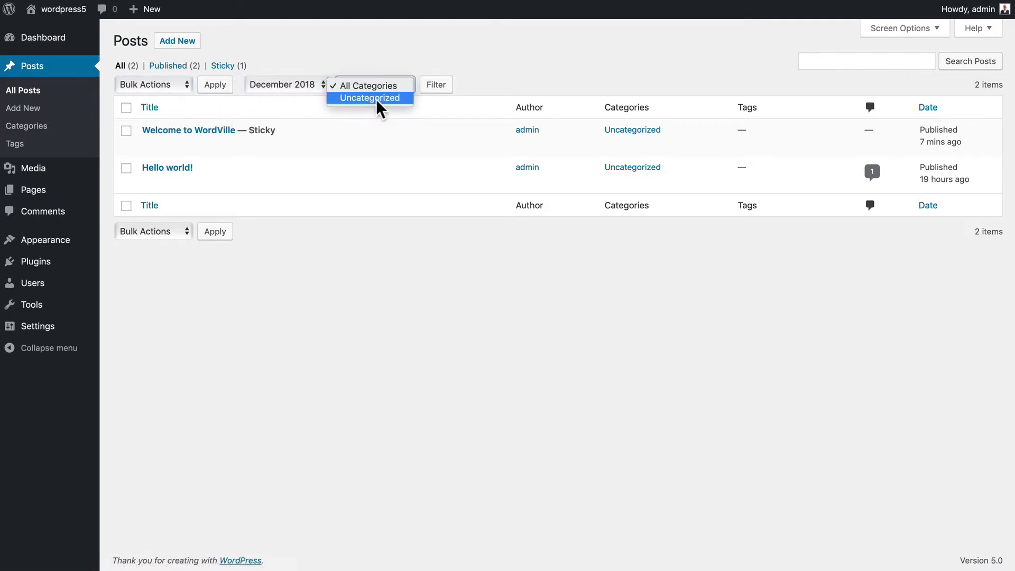
pyautogui.click(376, 99)
pyautogui.click(437, 88)
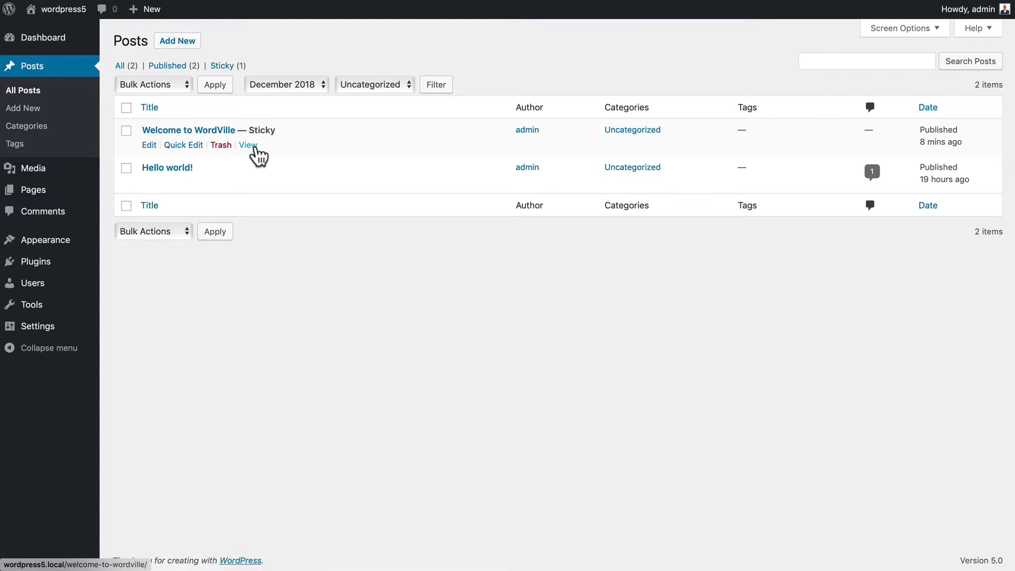
pyautogui.click(183, 147)
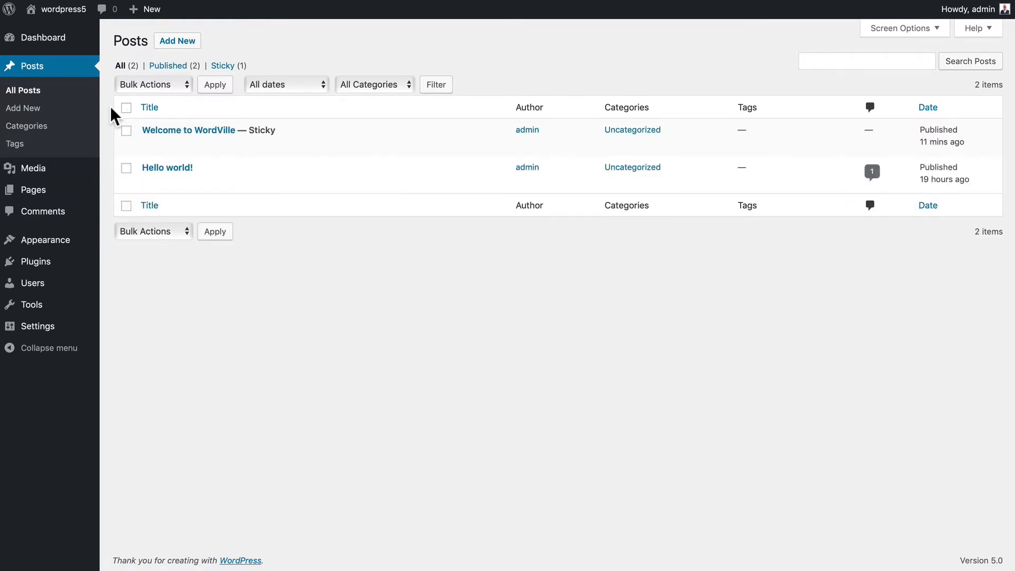
# - Try bulk-trashing both posts, then trash only the Hello world! post
pyautogui.click(147, 86)
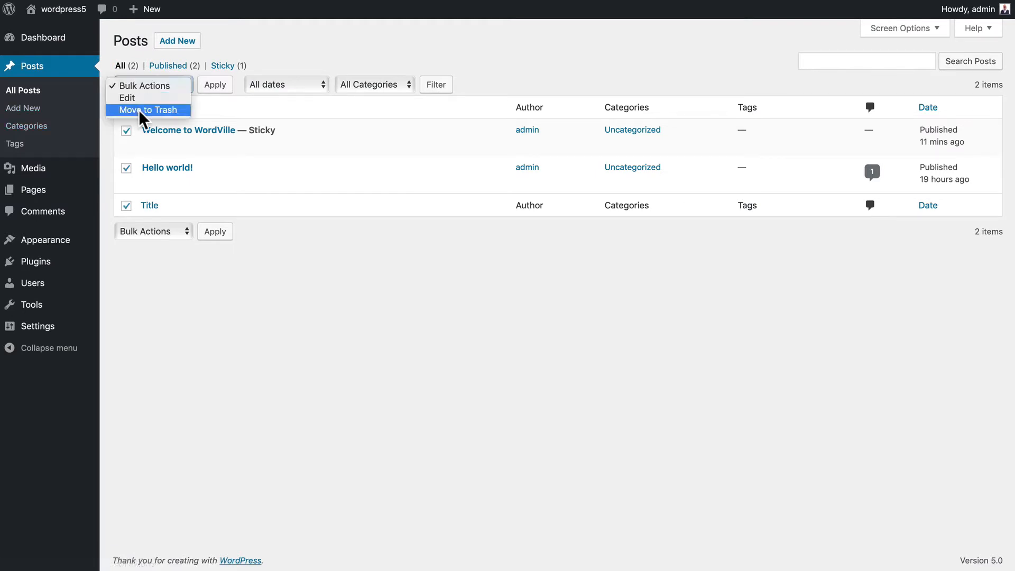
pyautogui.click(139, 110)
pyautogui.click(216, 86)
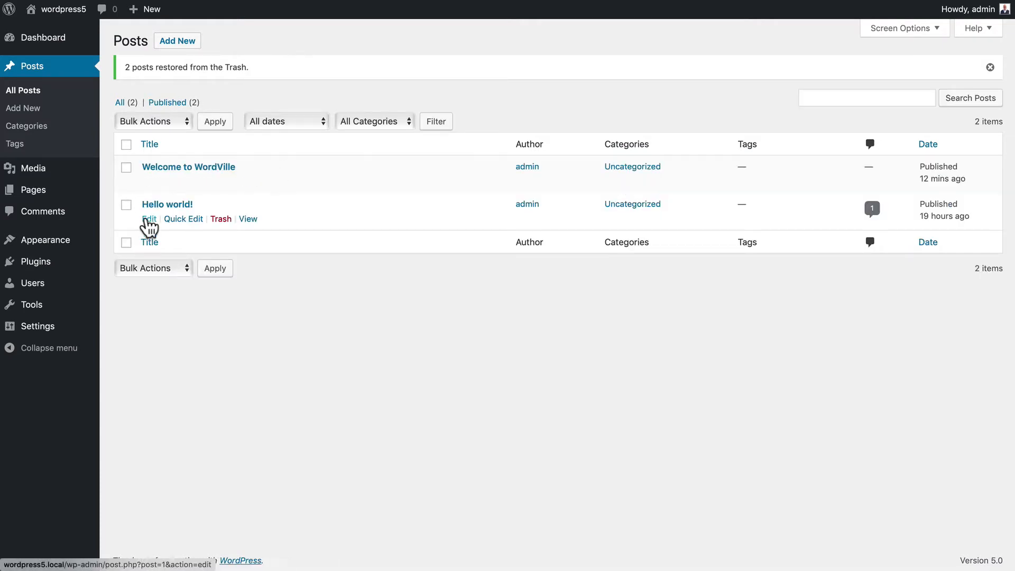
pyautogui.click(220, 218)
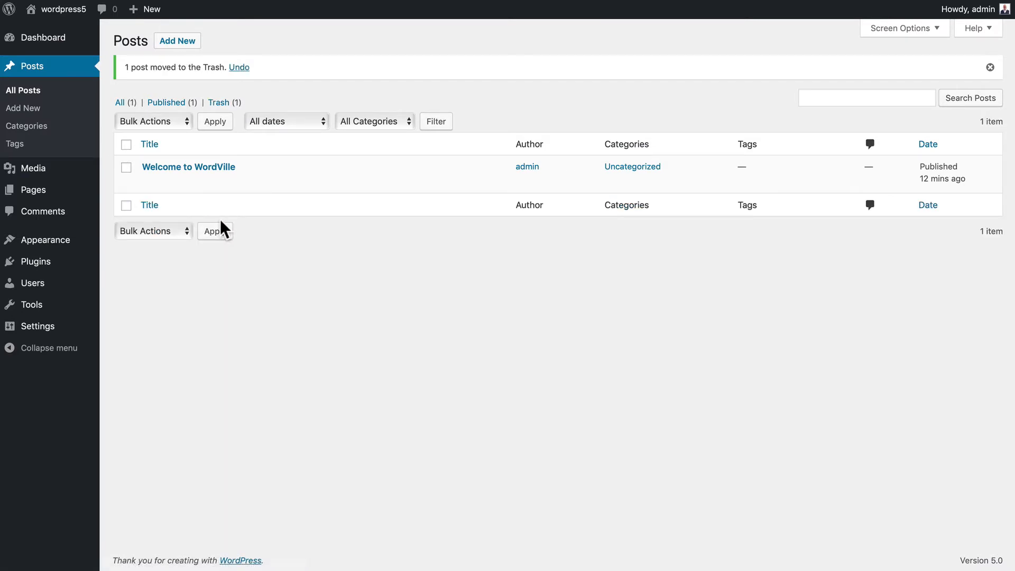
# - Open the Trash view, select Hello world! and look at its bulk actions without applying one
pyautogui.click(217, 103)
pyautogui.moveTo(174, 140)
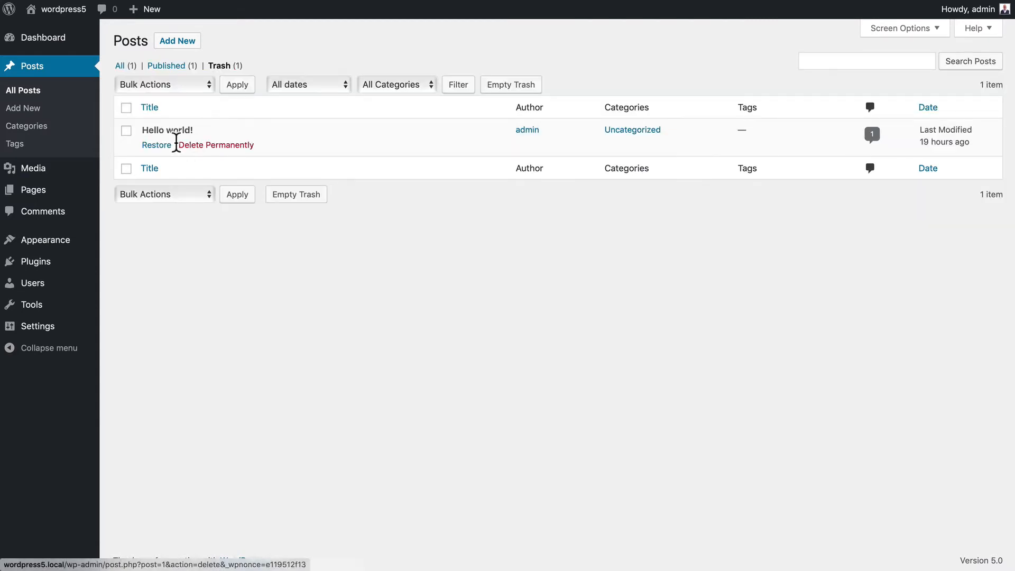
pyautogui.click(125, 131)
pyautogui.click(147, 85)
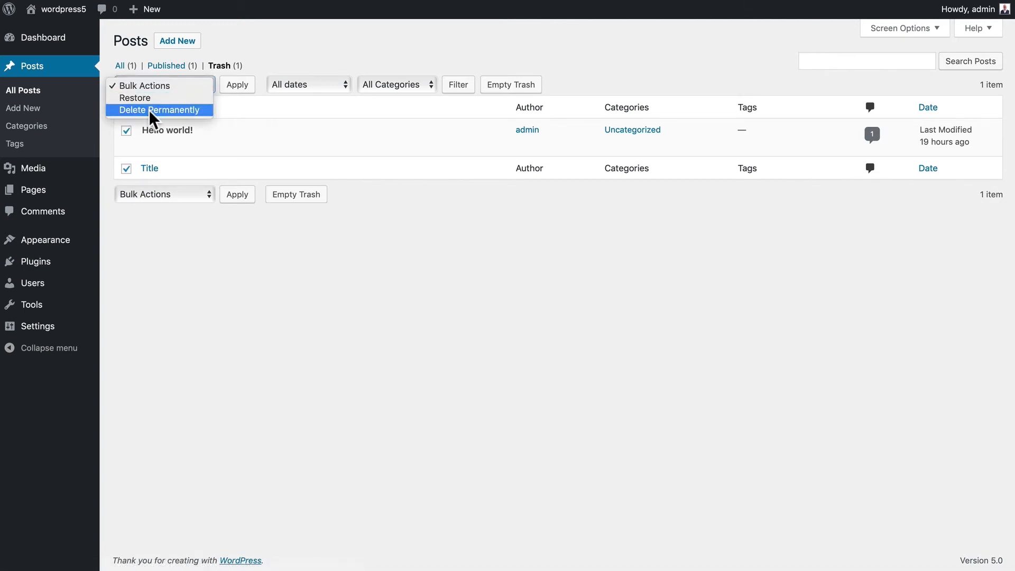
pyautogui.click(283, 65)
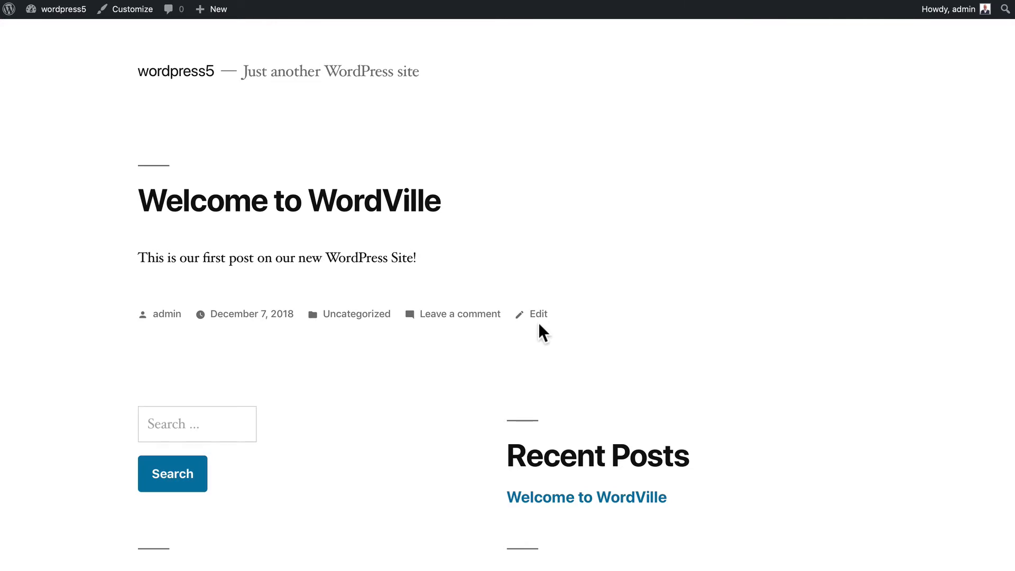
# - Search the live site for 'wordville' using the Search widget and scroll the results
pyautogui.scroll(-6, 539, 324)
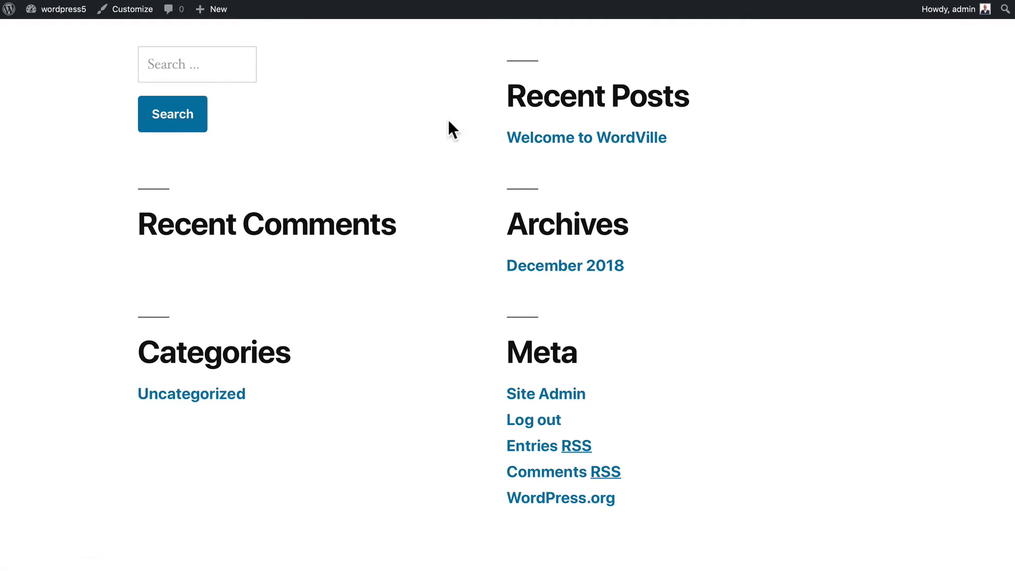
pyautogui.click(161, 63)
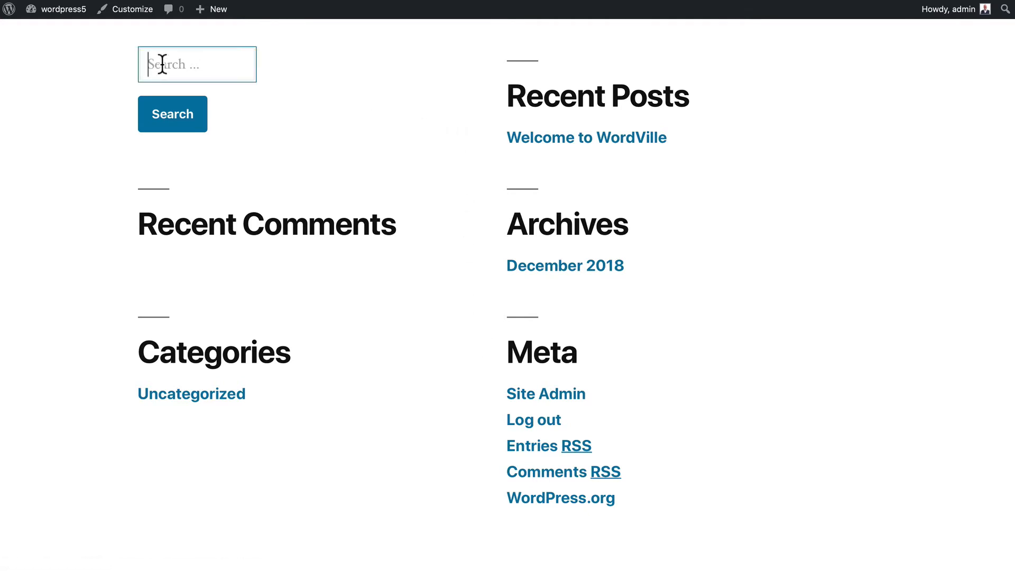
pyautogui.write('wordville')
pyautogui.press('Return')
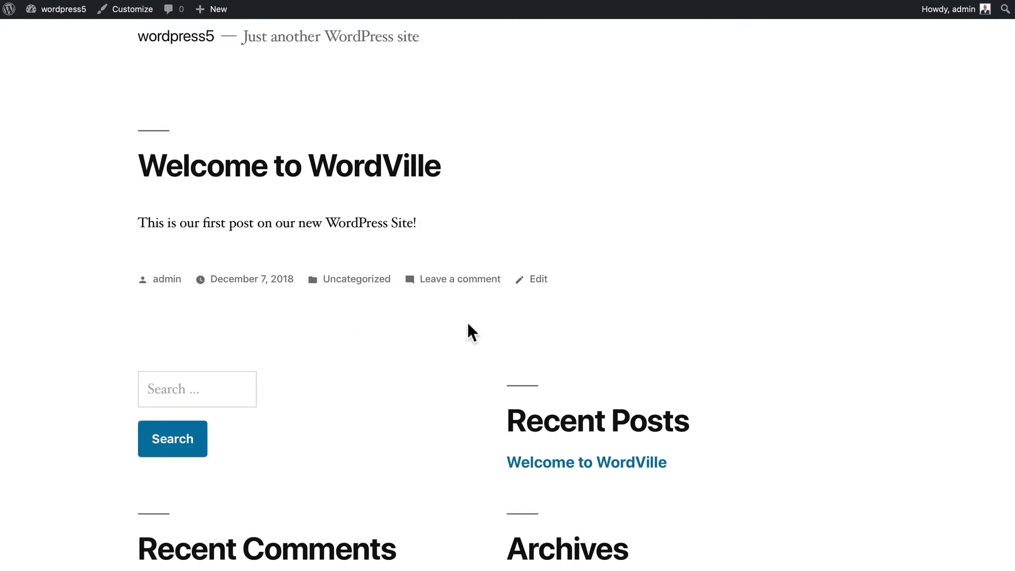
pyautogui.scroll(-5, 460, 338)
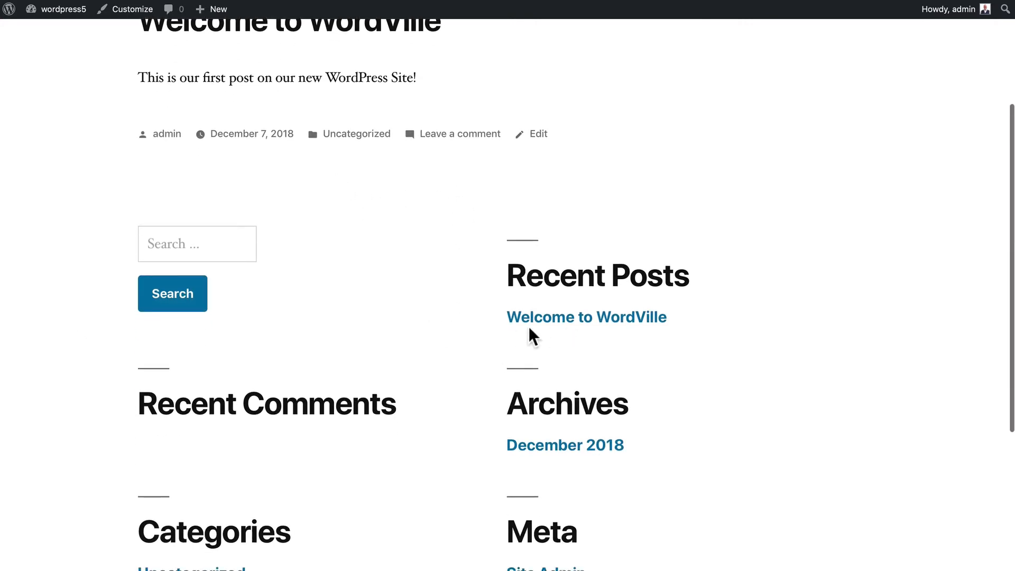
# - Open the Welcome to WordVille post page and scroll down to its comment form
pyautogui.click(597, 319)
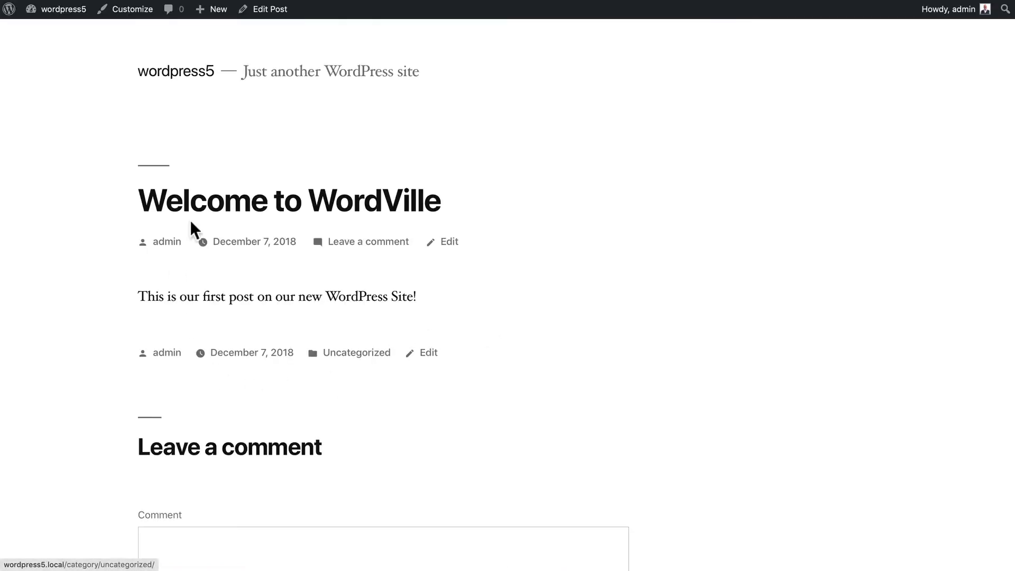
pyautogui.scroll(-10, 88, 325)
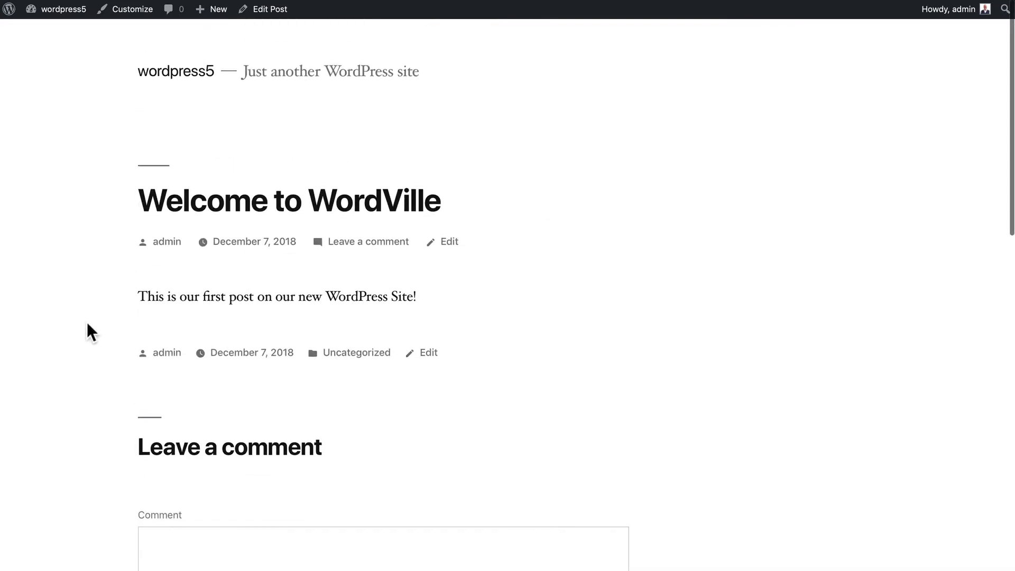
pyautogui.scroll(-2, 87, 323)
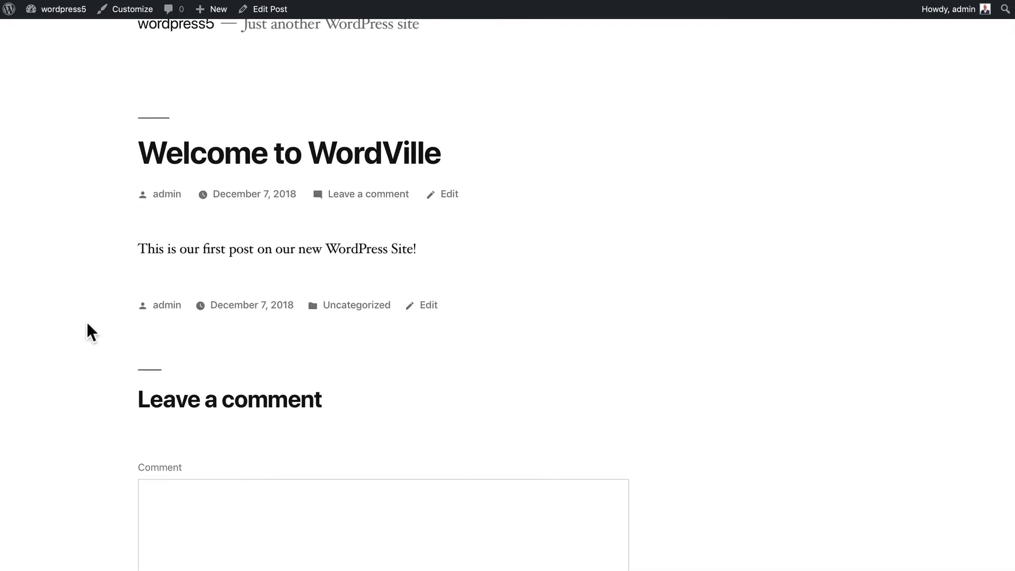
pyautogui.scroll(-5, 87, 324)
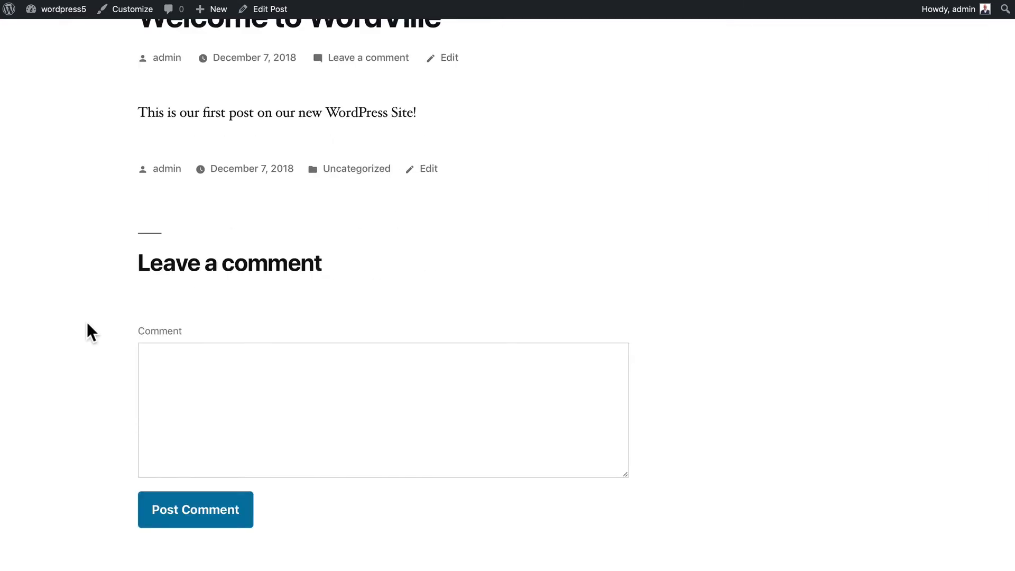
pyautogui.scroll(-4, 90, 267)
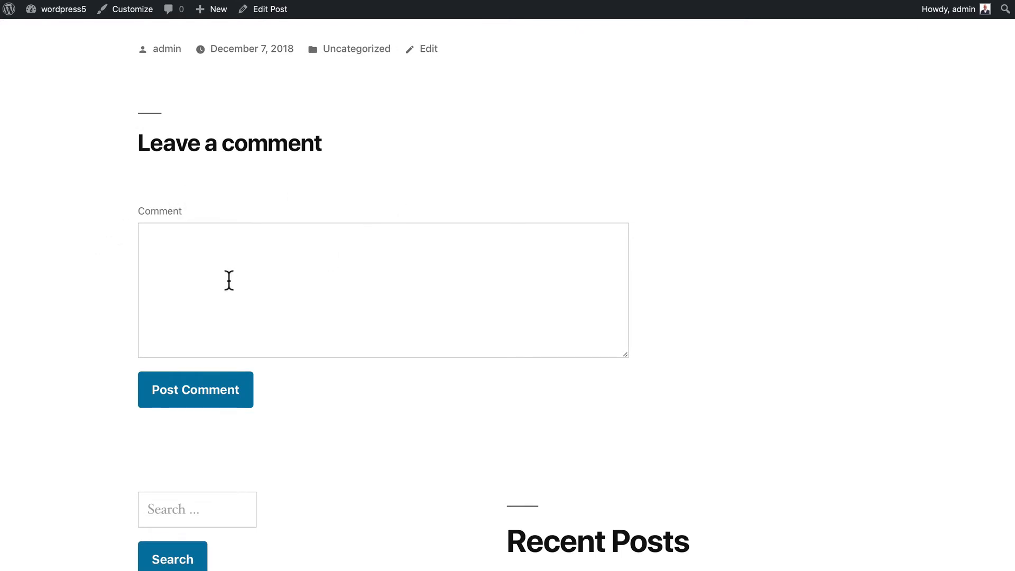
# - Post the comment 'This is a great post!' and check that it appears
pyautogui.click(229, 280)
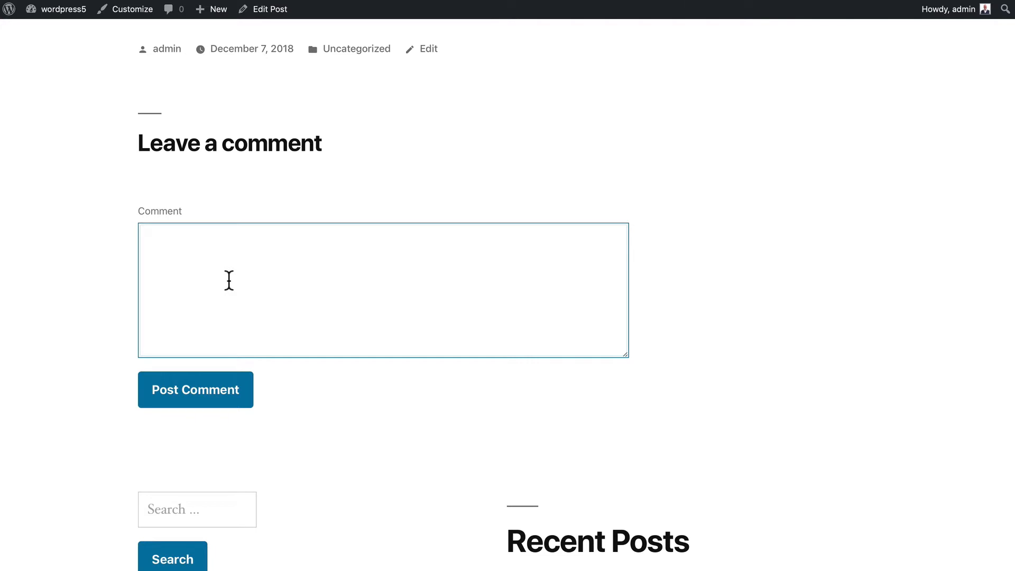
pyautogui.write('This is a great post')
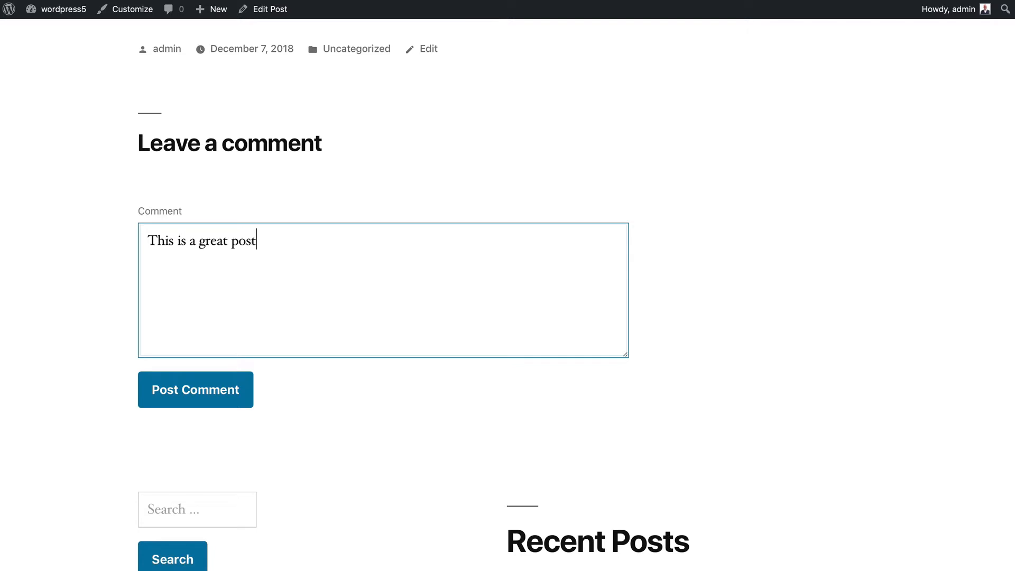
pyautogui.write('!')
pyautogui.click(196, 393)
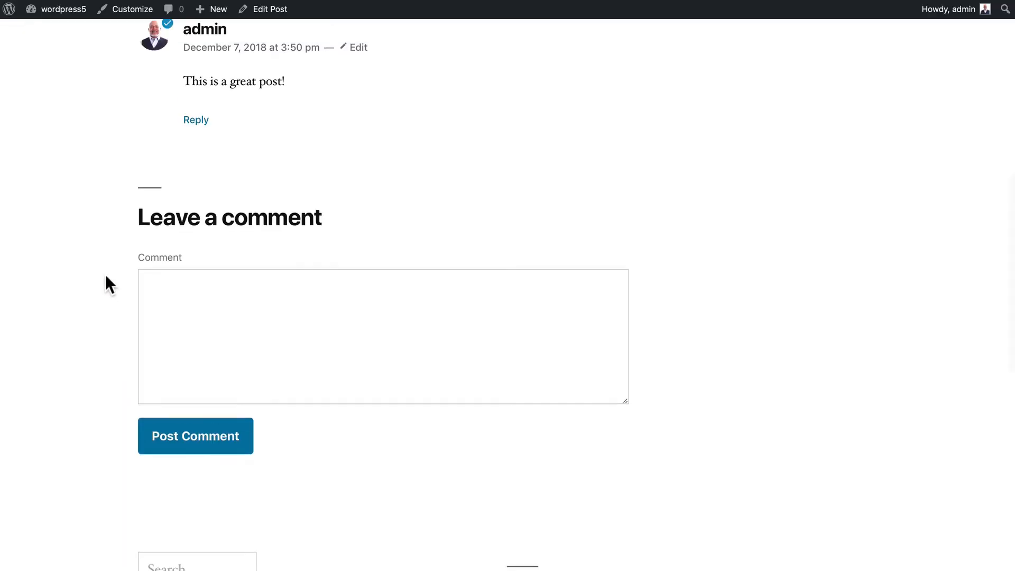
pyautogui.scroll(5, 96, 301)
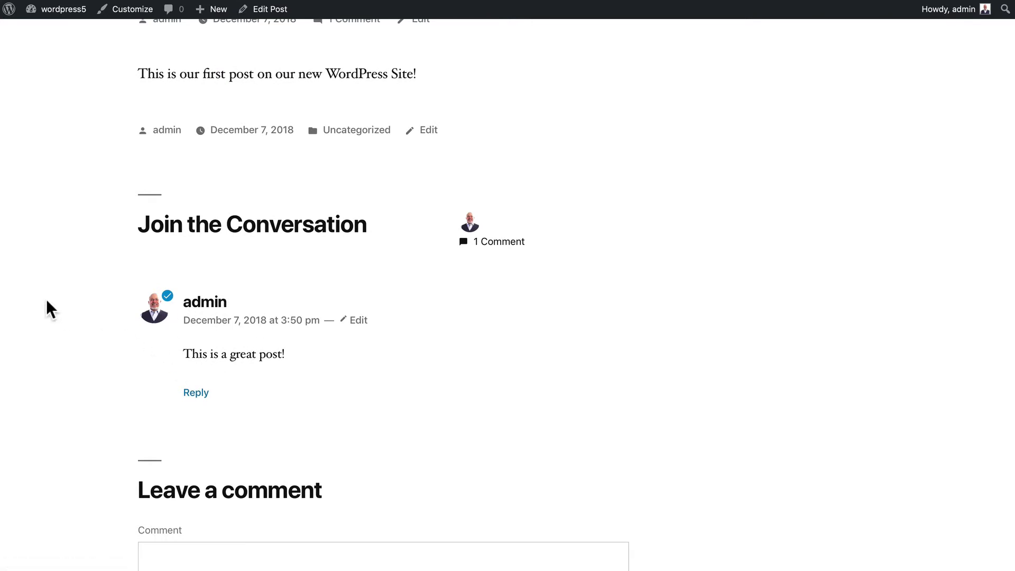
pyautogui.scroll(-12, 47, 309)
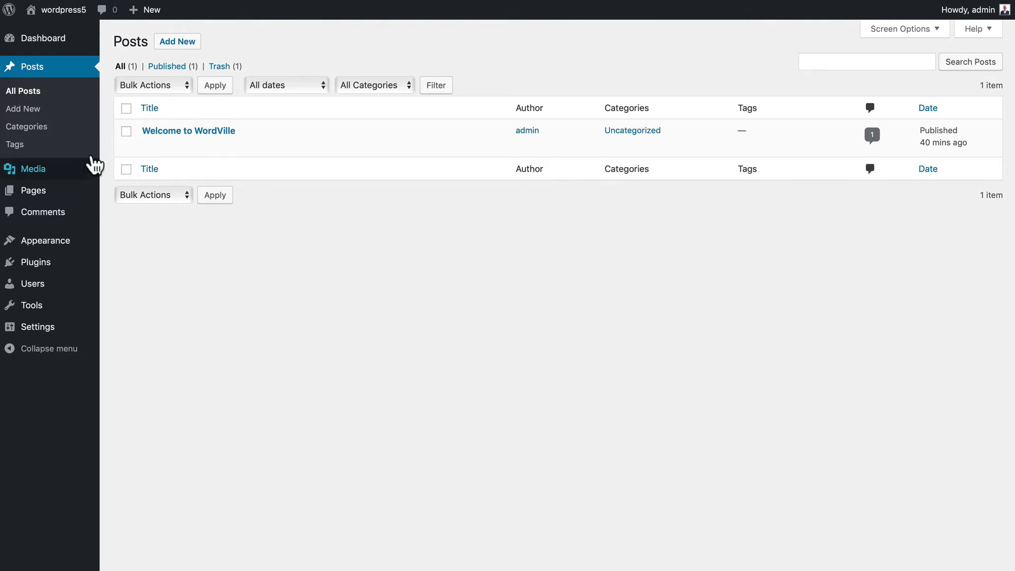
# - Edit Welcome to WordVille and select its title to reveal the permalink ending welcome-to-wordville
pyautogui.click(150, 146)
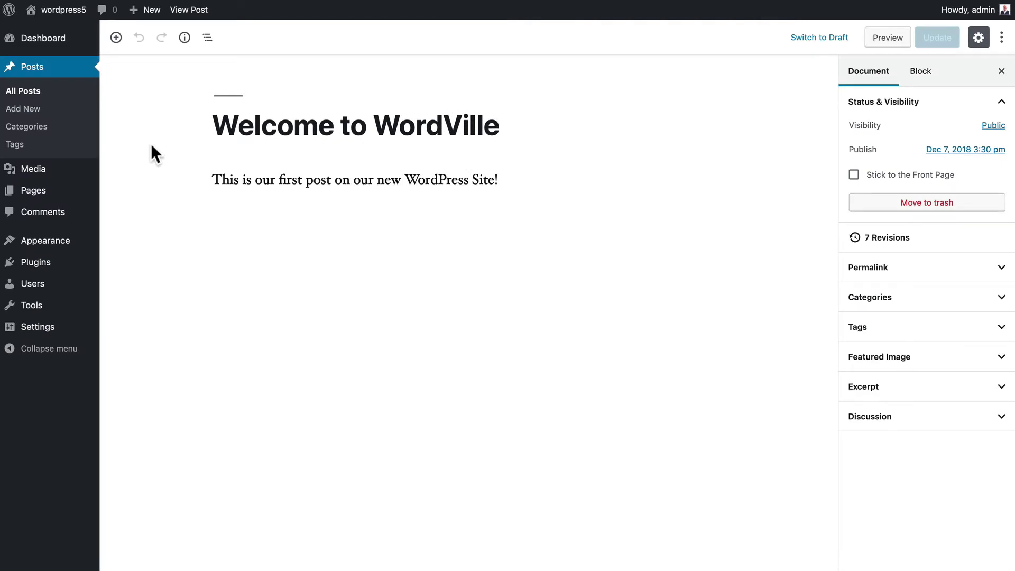
pyautogui.click(232, 118)
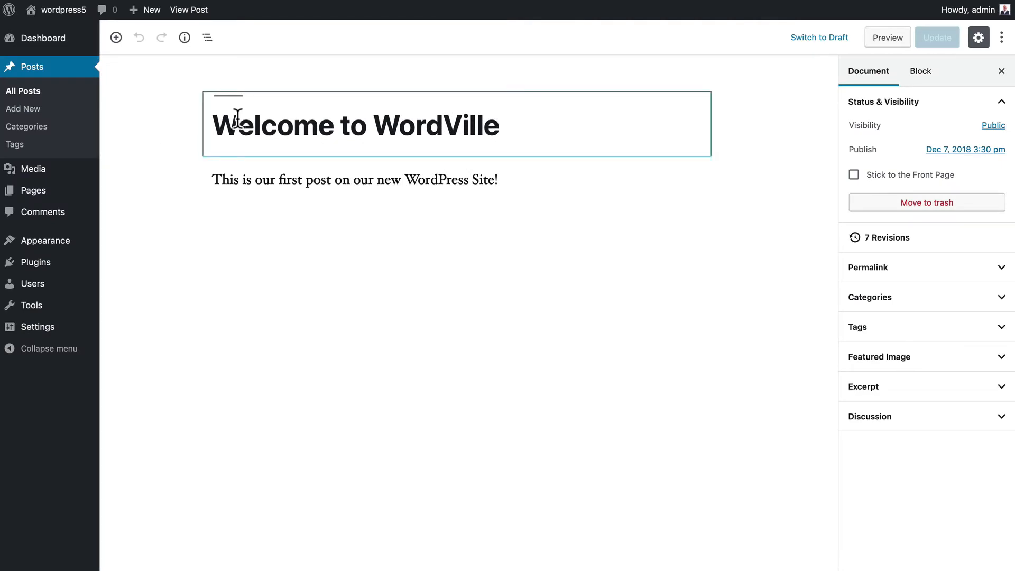
pyautogui.click(242, 119)
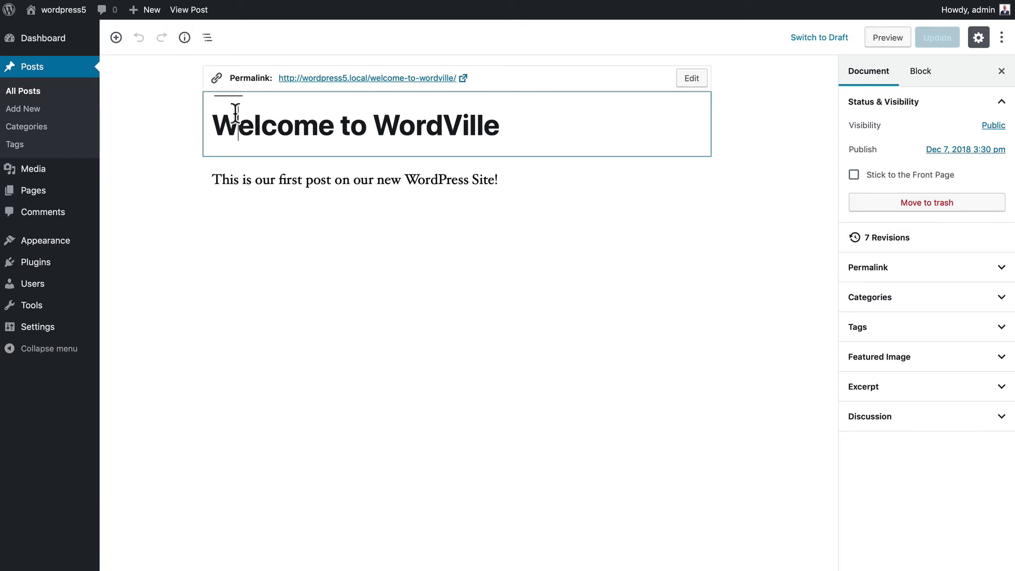
pyautogui.click(349, 181)
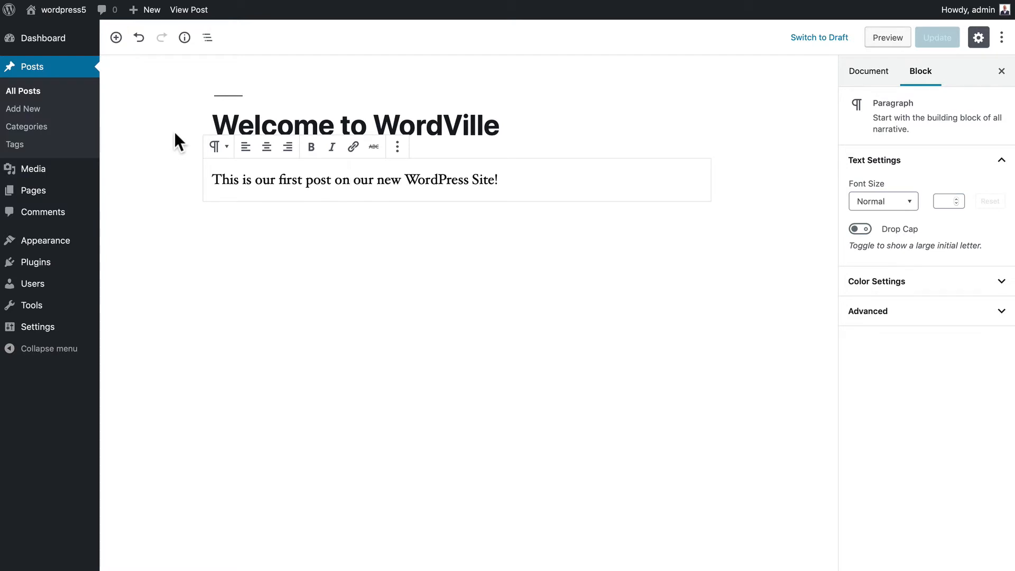
pyautogui.click(181, 117)
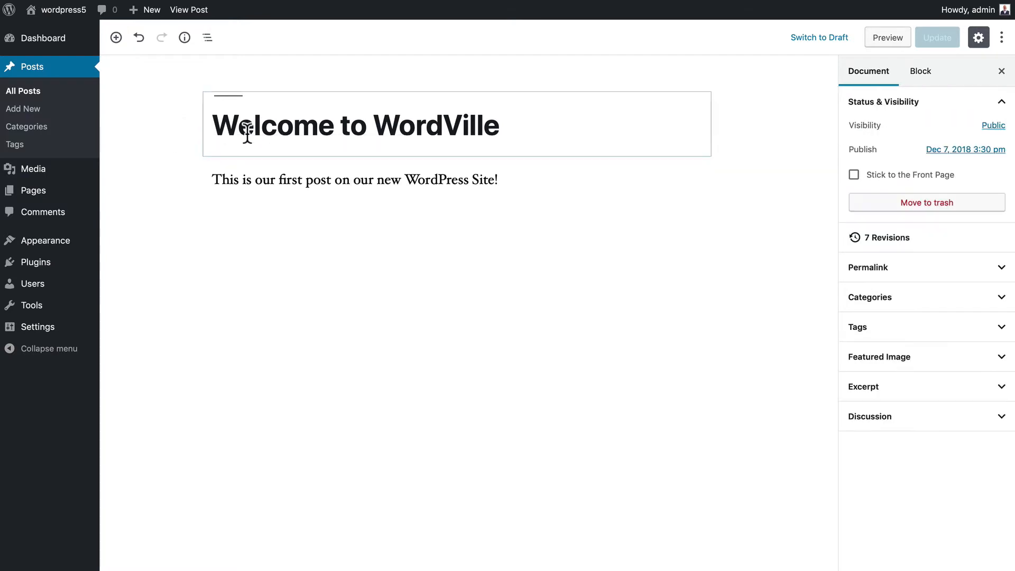
pyautogui.click(263, 127)
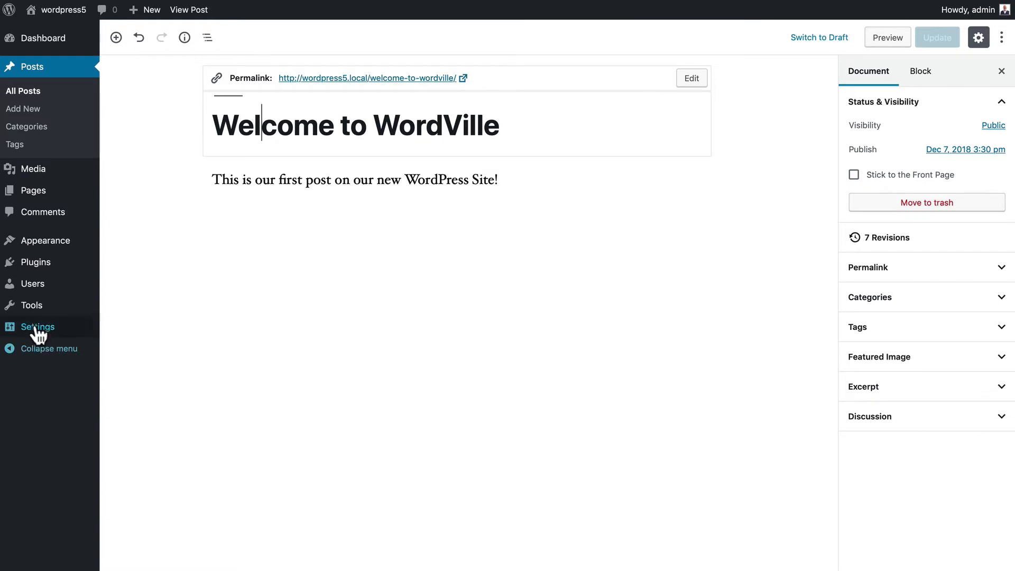
# - Go to Settings > Permalinks, where Post name (/%postname%/) is the current structure
pyautogui.moveTo(89, 333)
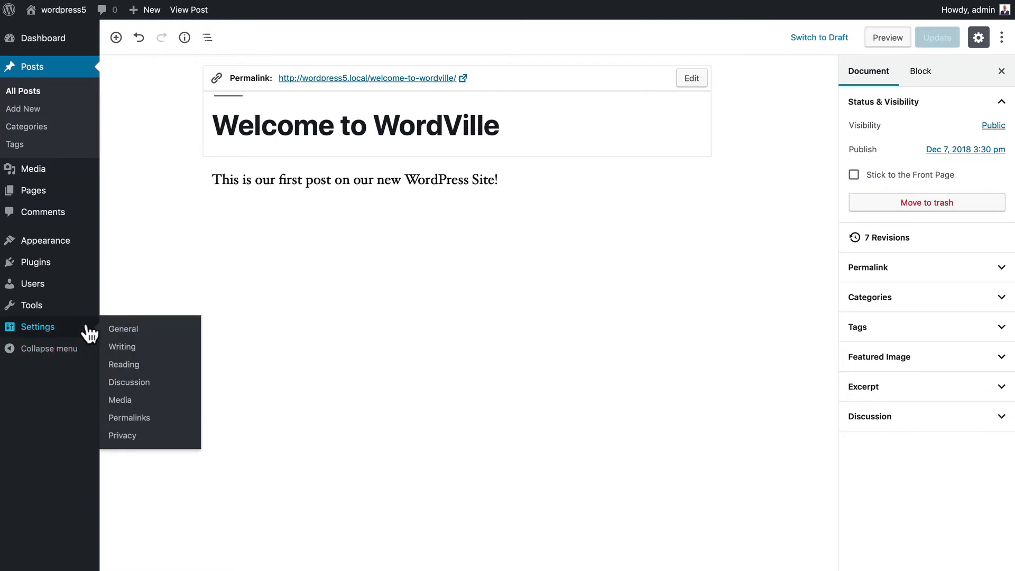
pyautogui.click(123, 418)
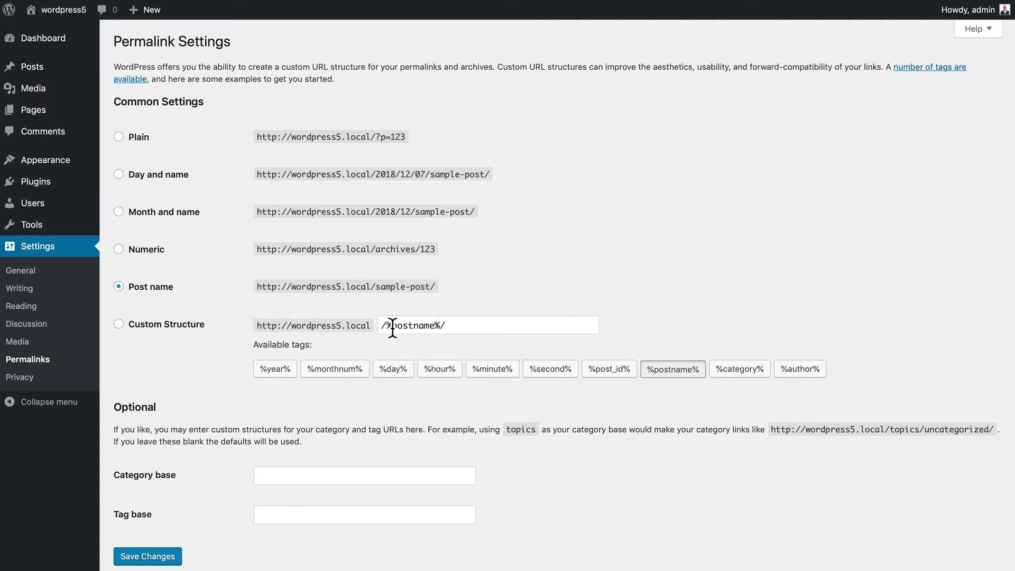
# - Replace the permalink structure with Custom Structure /%category%/%postname%/ and save changes
pyautogui.click(152, 325)
pyautogui.click(736, 372)
pyautogui.moveTo(508, 326); pyautogui.dragTo(373, 328)
pyautogui.press('BackSpace')
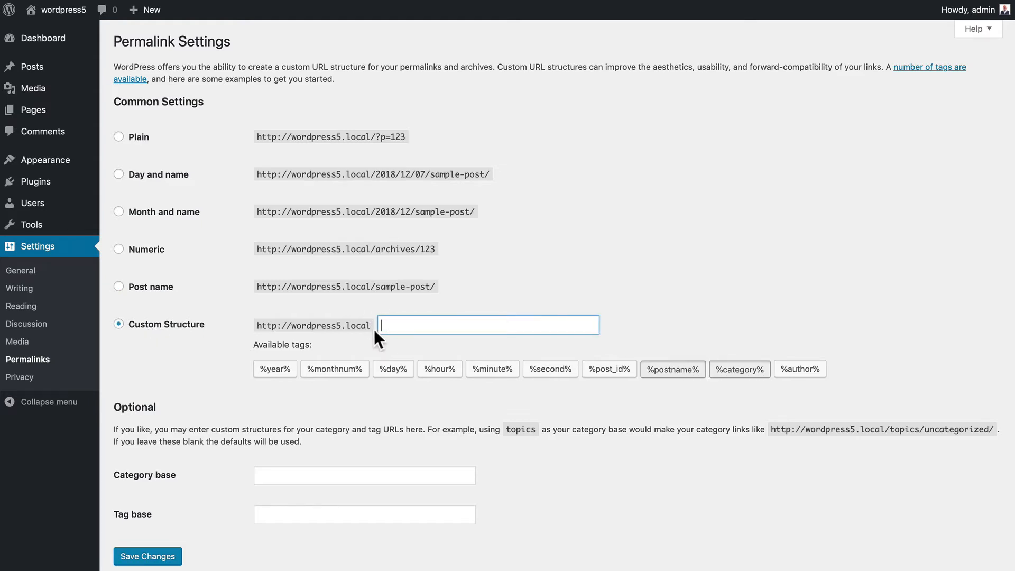
pyautogui.click(734, 371)
pyautogui.click(672, 371)
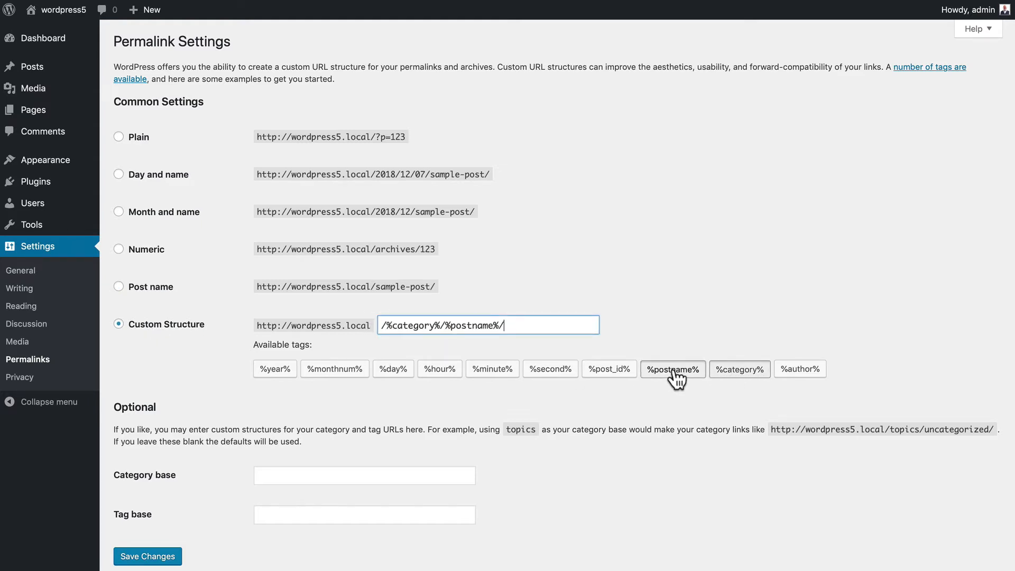
pyautogui.click(151, 556)
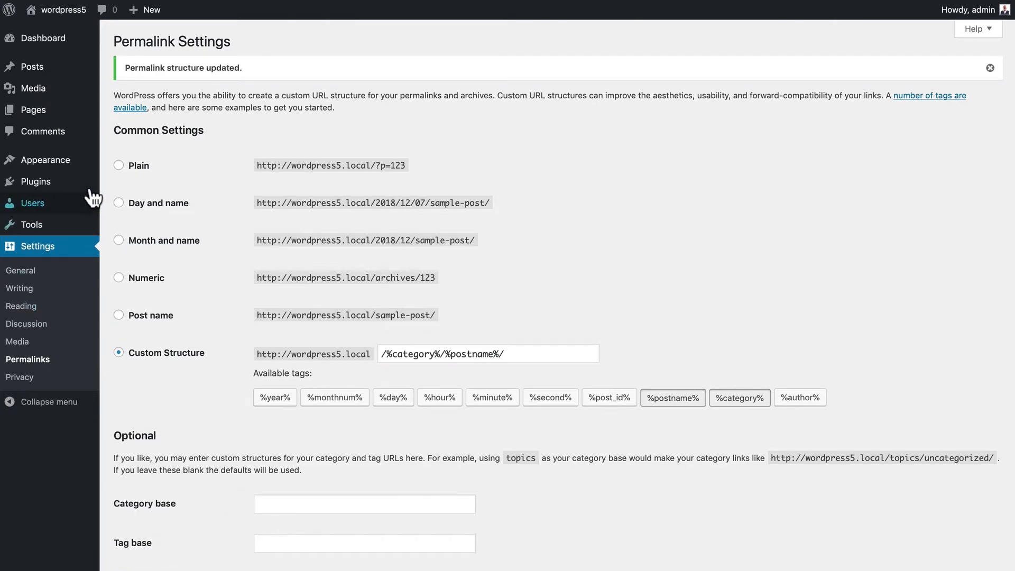
# - Edit Welcome to WordVille from All Posts and confirm its permalink is /uncategorized/welcome-to-wordville/
pyautogui.moveTo(47, 72)
pyautogui.click(113, 68)
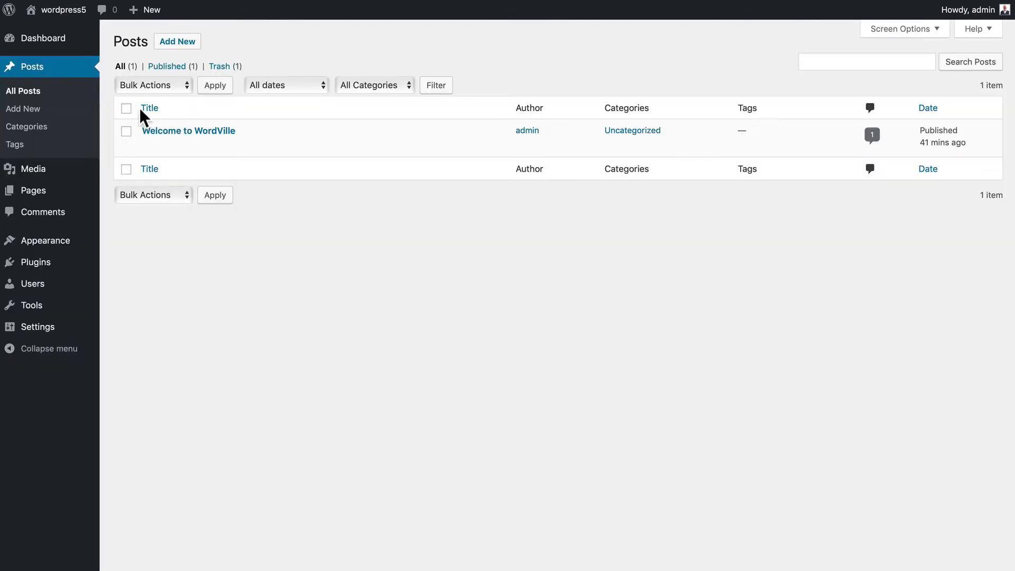
pyautogui.click(150, 146)
pyautogui.click(318, 127)
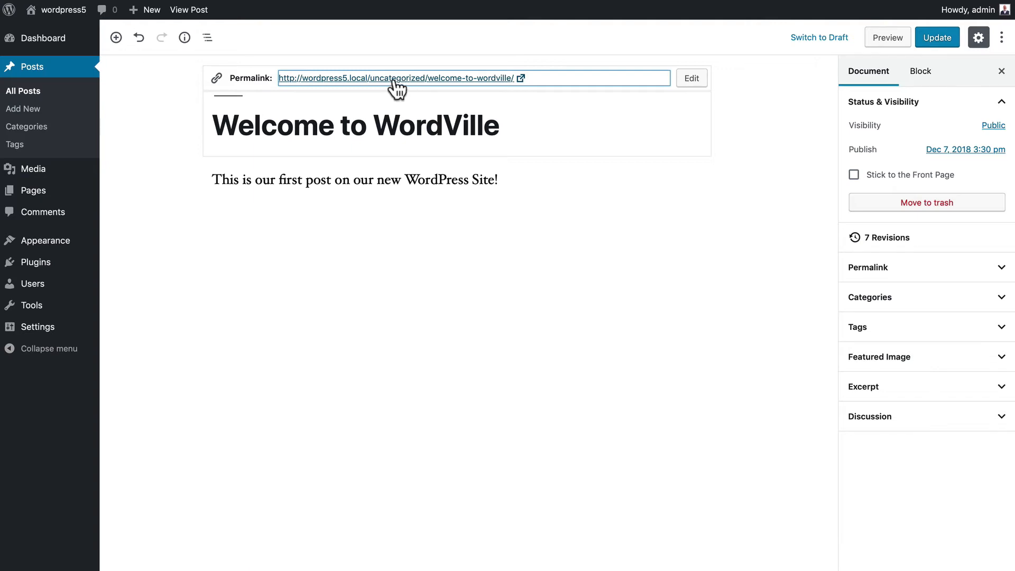
pyautogui.click(247, 129)
pyautogui.moveTo(217, 127); pyautogui.dragTo(505, 132)
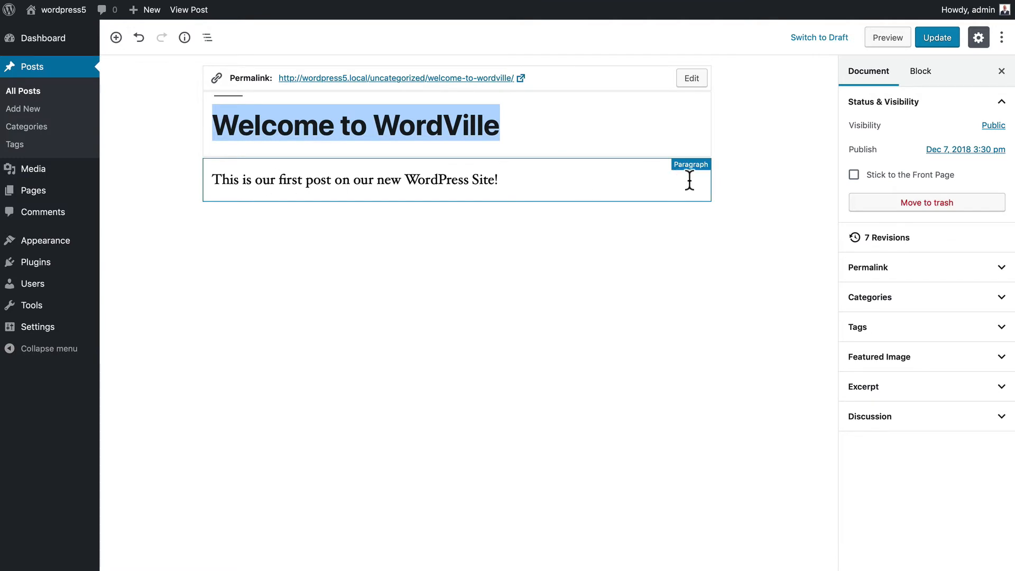
# - Make 'WordPress' bold and italic in the opening paragraph and centre that paragraph
pyautogui.click(664, 181)
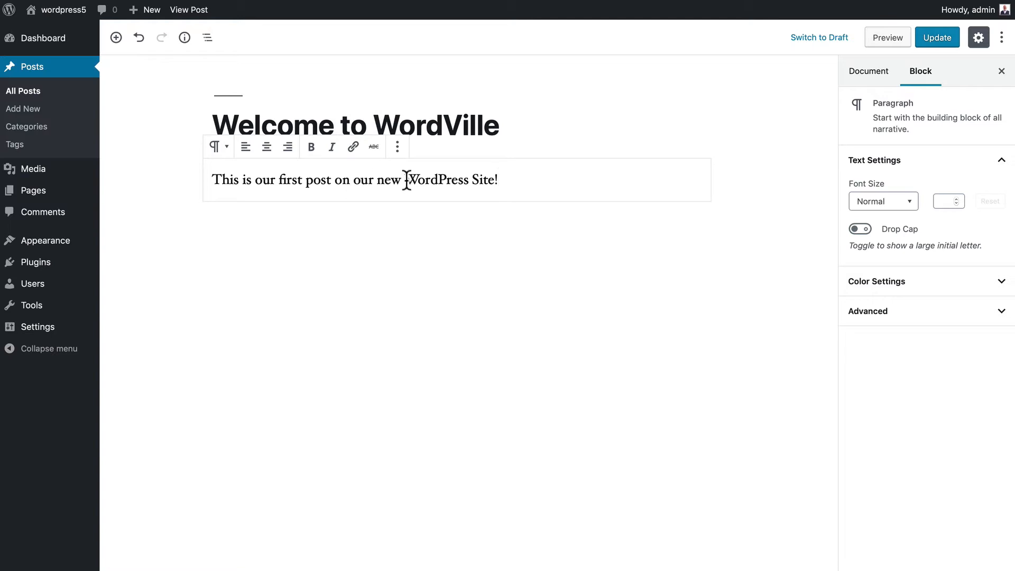
pyautogui.moveTo(404, 180); pyautogui.dragTo(468, 180)
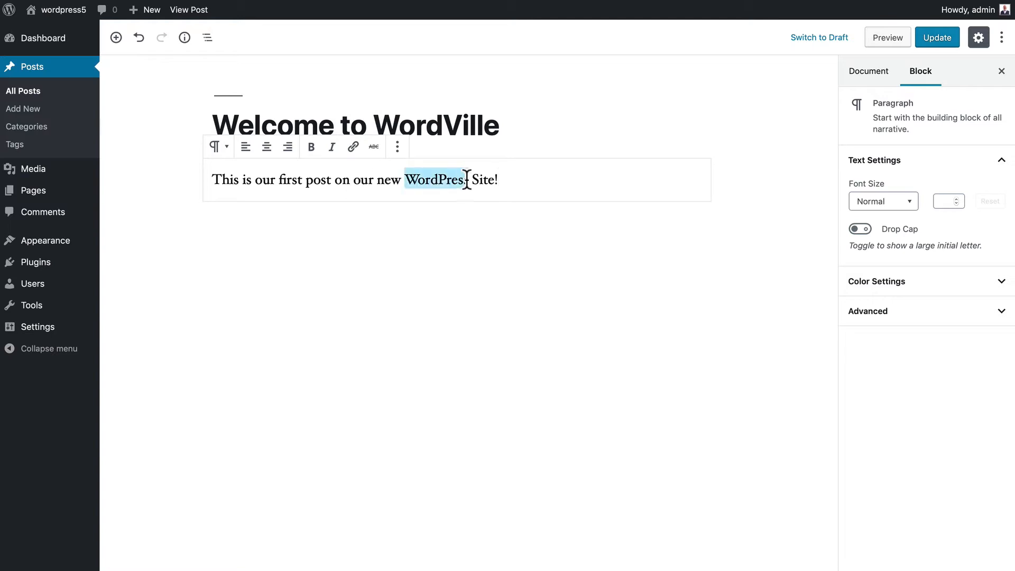
pyautogui.click(311, 147)
pyautogui.click(331, 147)
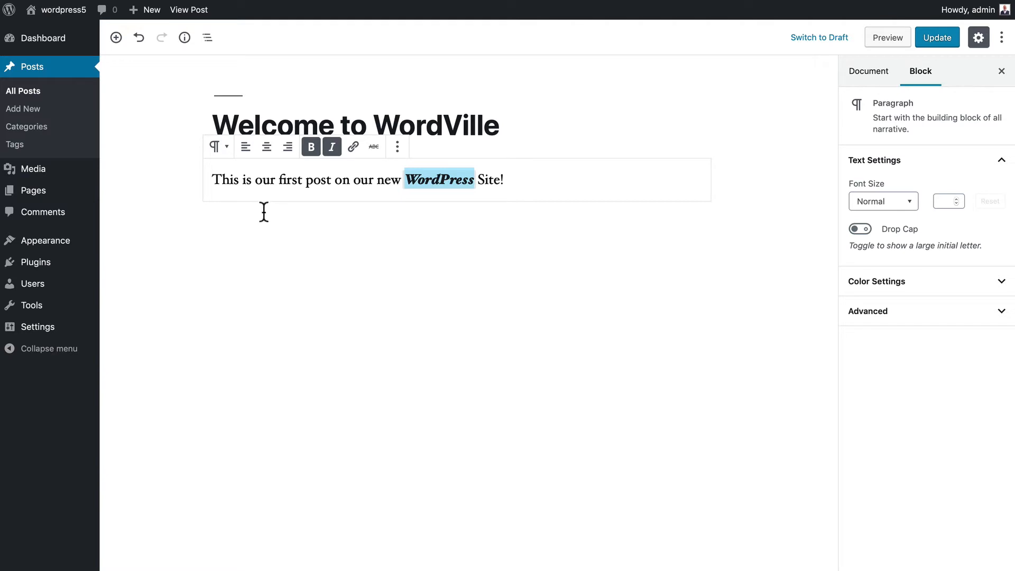
pyautogui.click(267, 147)
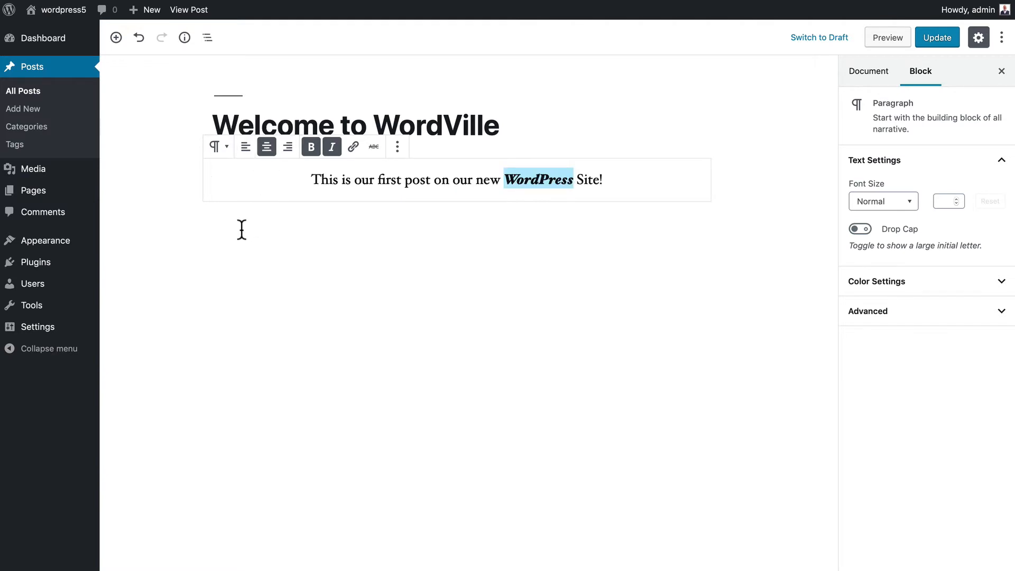
pyautogui.click(221, 148)
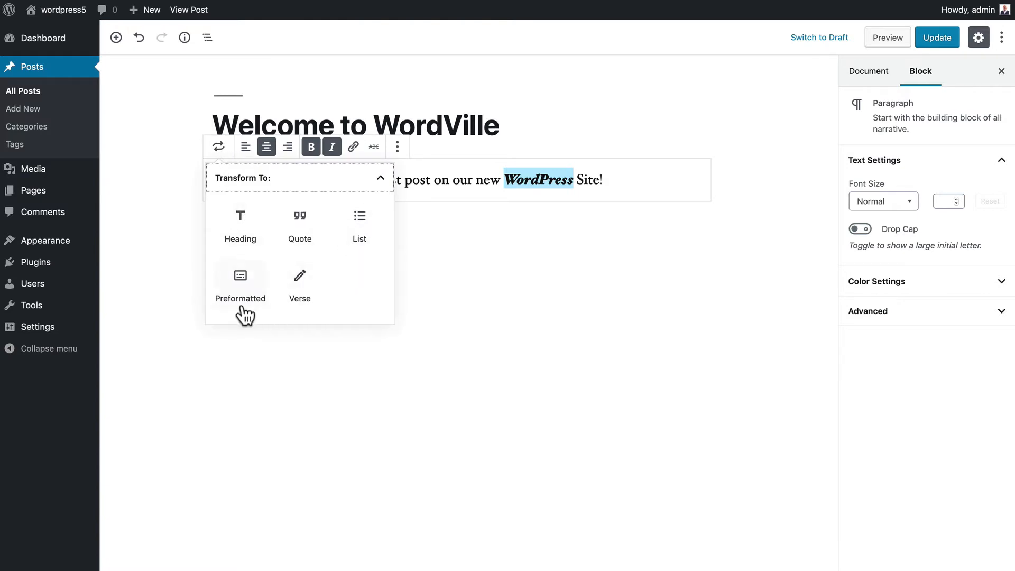
pyautogui.click(180, 192)
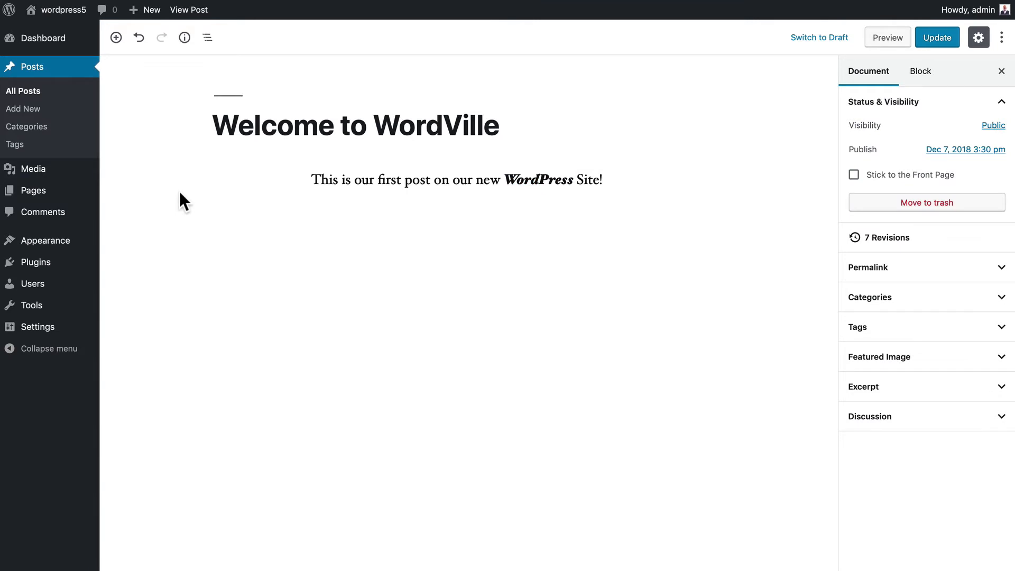
pyautogui.click(397, 180)
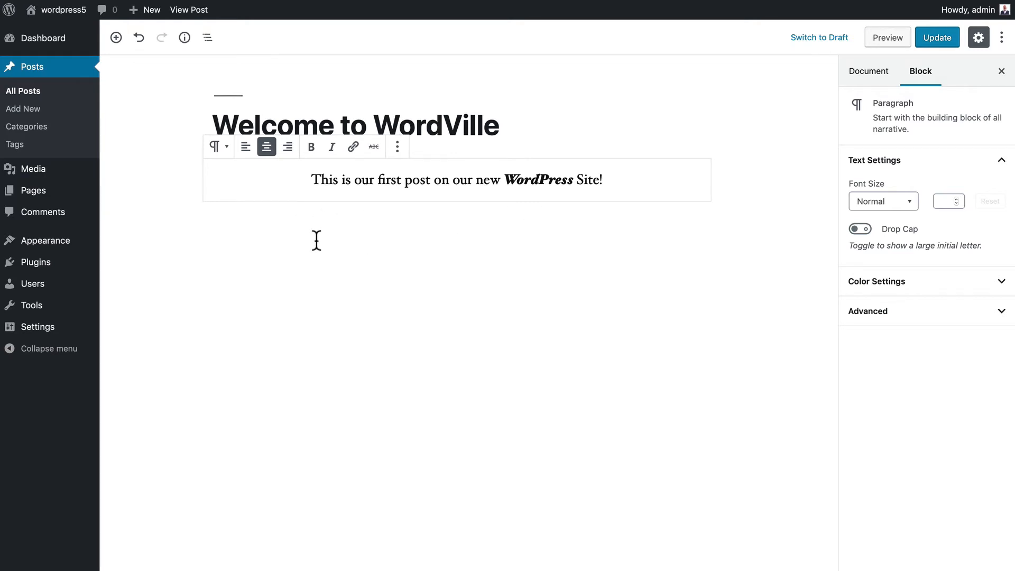
# - Add an H2 heading 'This is an H2 Block' below the intro paragraph, with a new paragraph after it
pyautogui.click(115, 37)
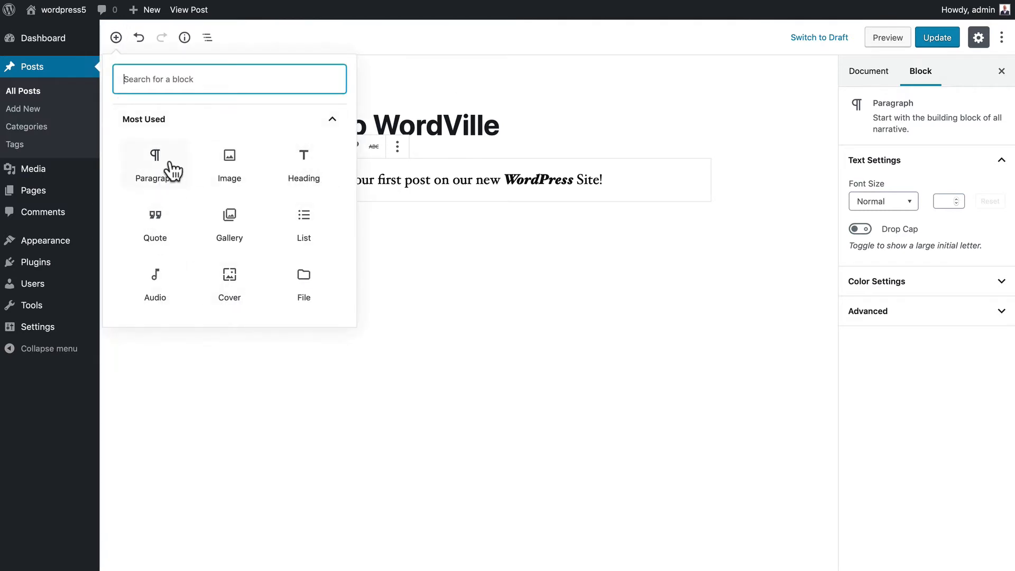
pyautogui.scroll(-5, 224, 161)
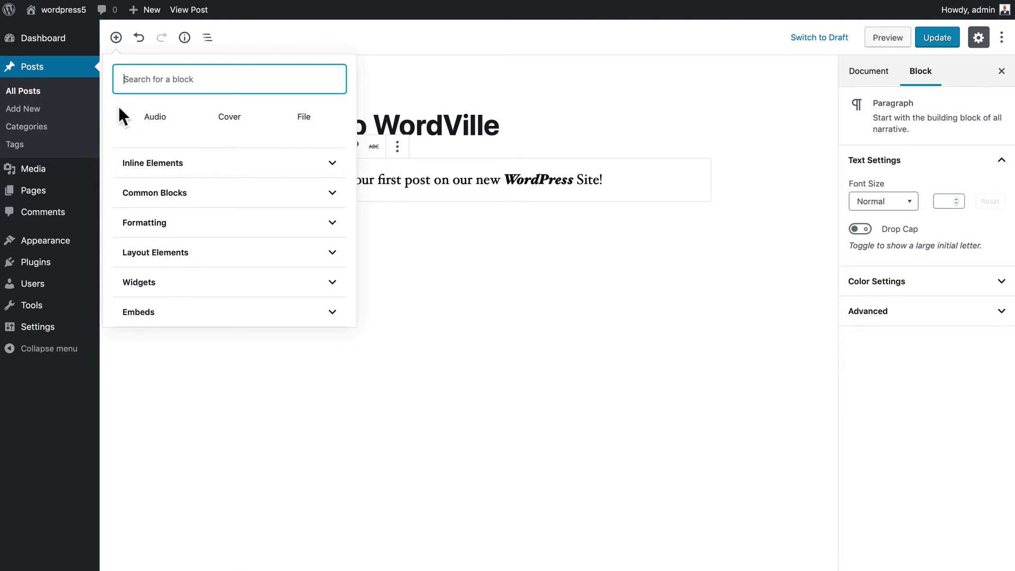
pyautogui.scroll(5, 118, 106)
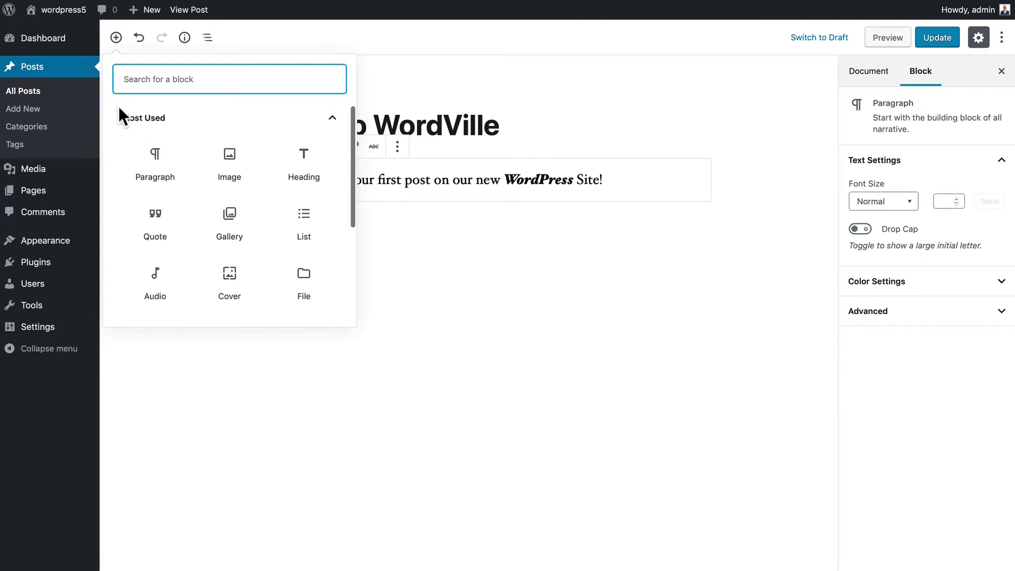
pyautogui.click(303, 165)
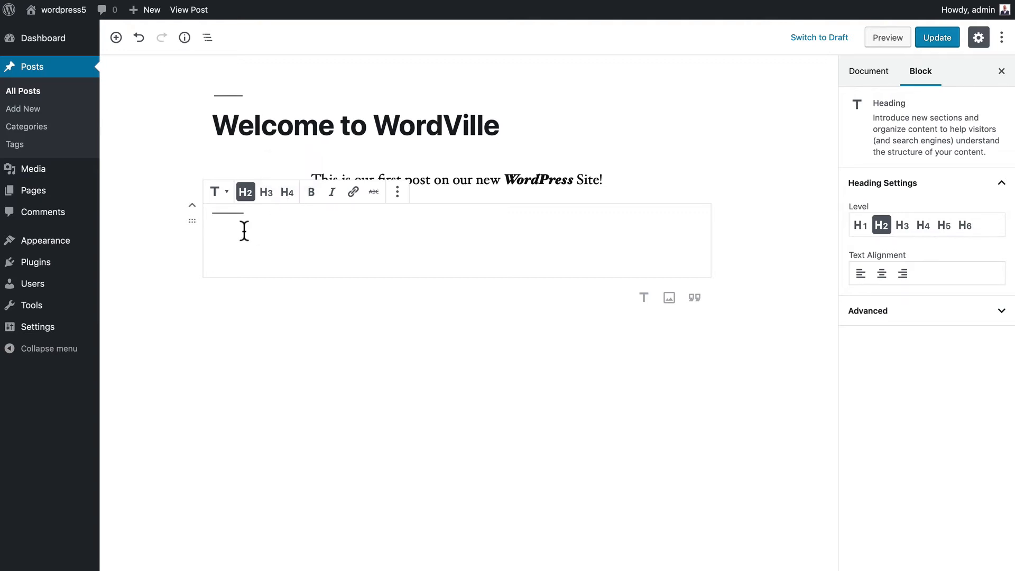
pyautogui.write('is i')
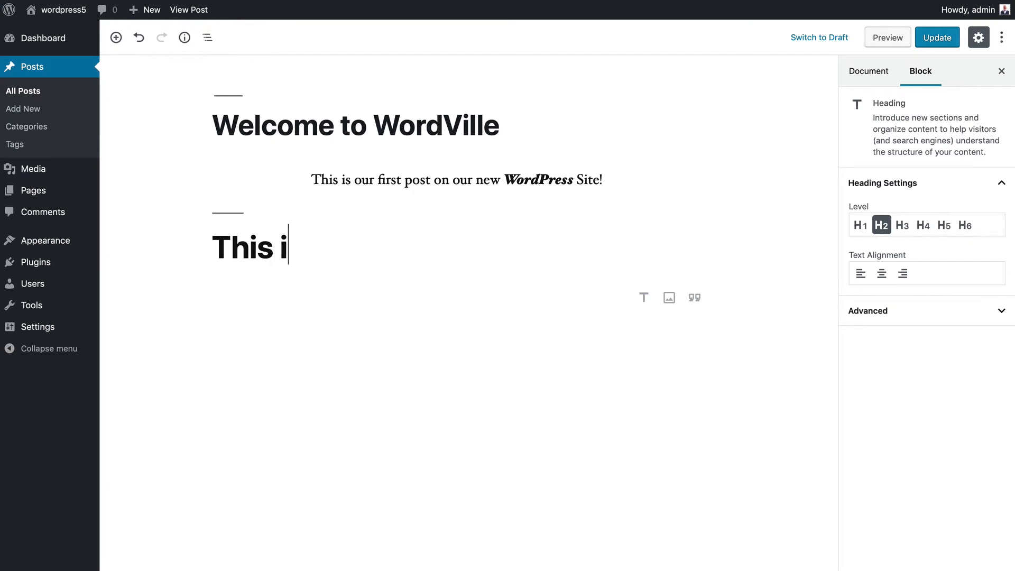
pyautogui.write('s an H2 Block')
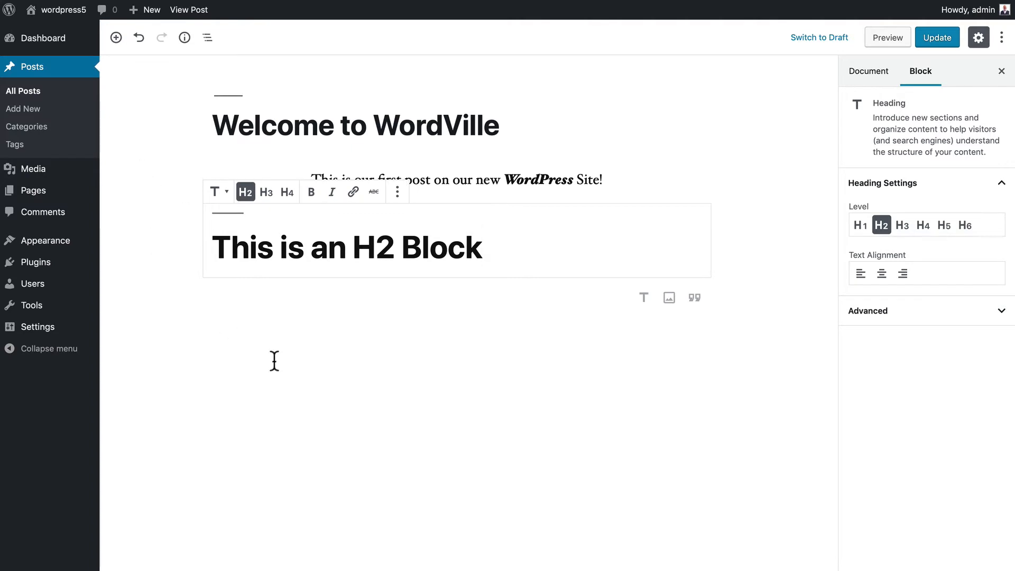
pyautogui.press('Return')
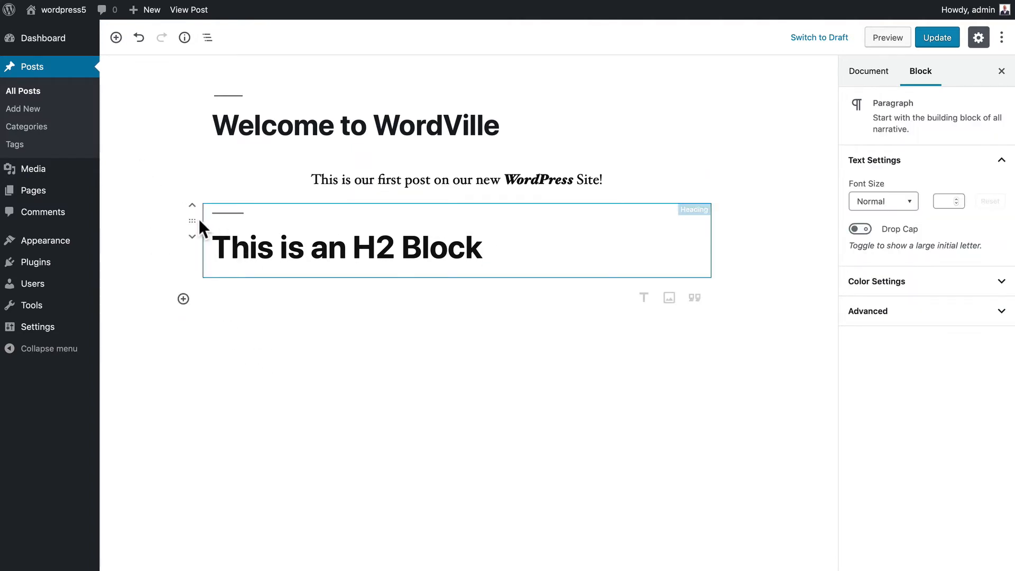
# - Move the heading up and back down, then select the empty paragraph below it
pyautogui.click(193, 218)
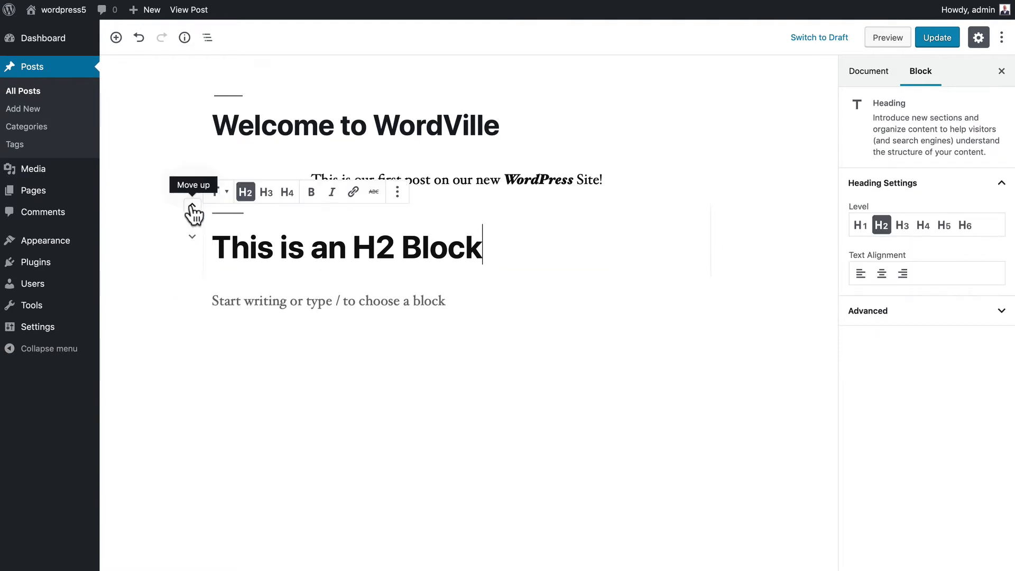
pyautogui.click(193, 210)
pyautogui.click(194, 204)
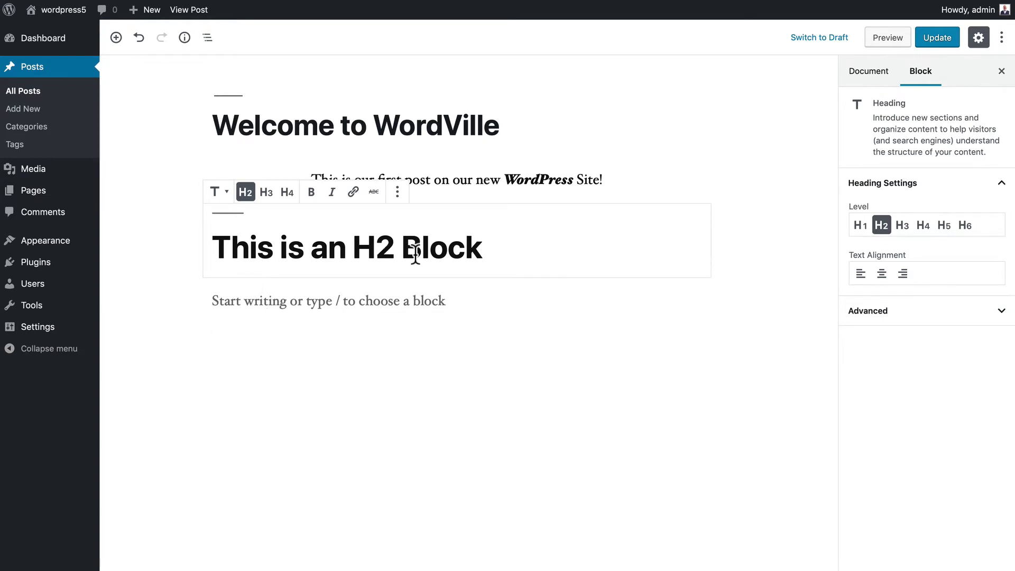
pyautogui.click(395, 303)
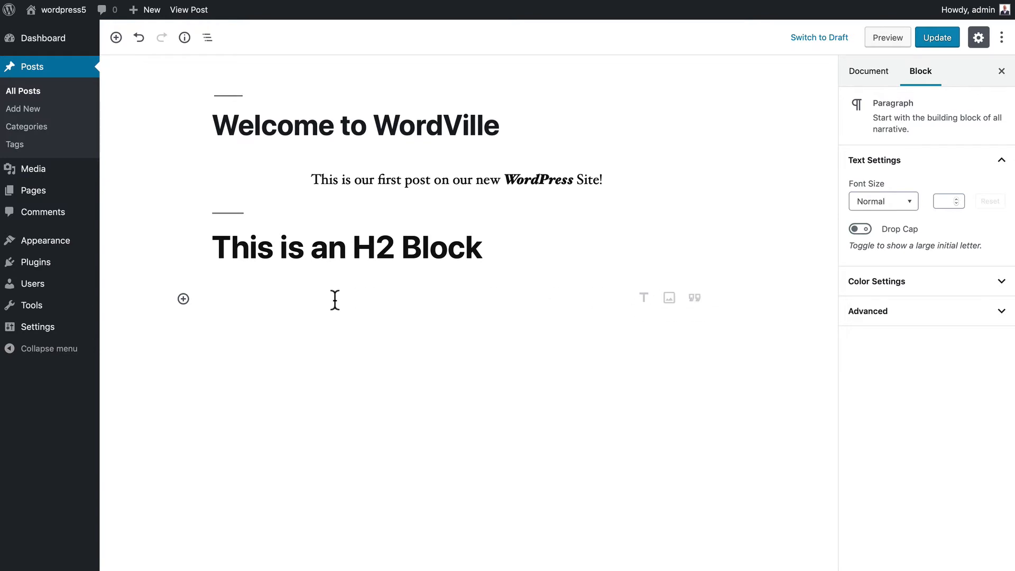
# - Type the paragraph 'More information about Wordville.' under the heading
pyautogui.write('More inforatm')
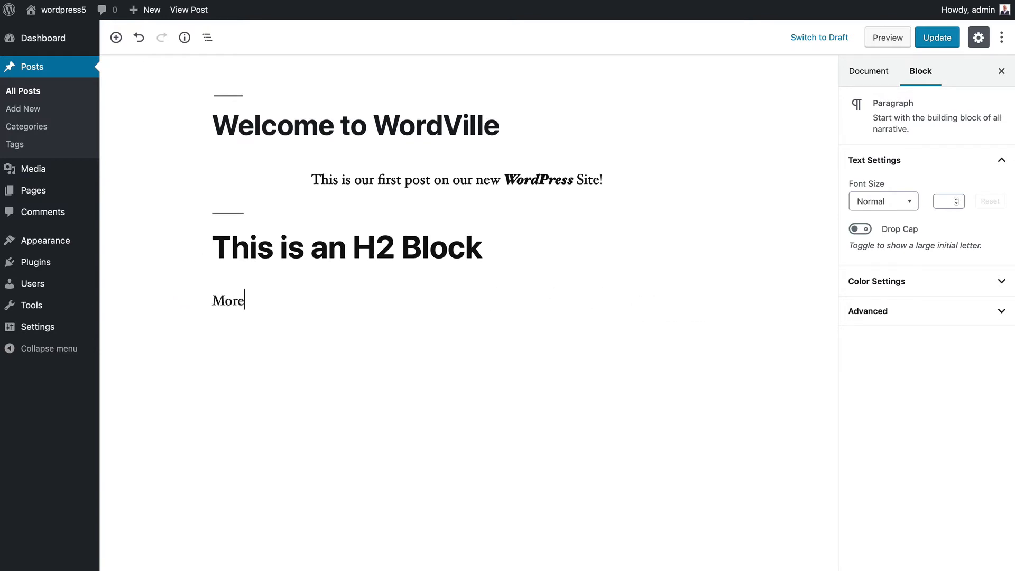
pyautogui.press('BackSpace')
pyautogui.press('BackSpace')
pyautogui.write('mation about W')
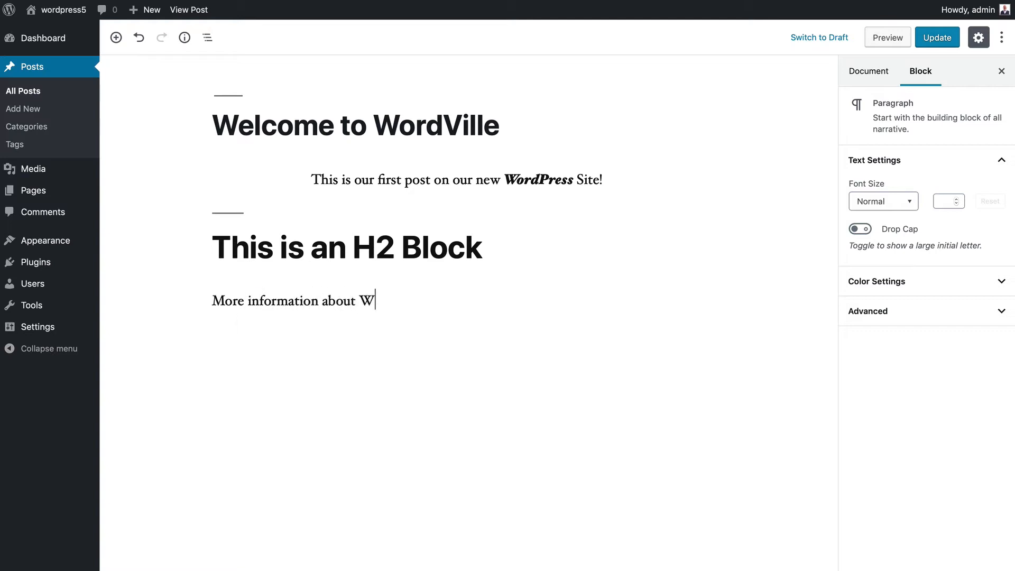
pyautogui.write('ordville.')
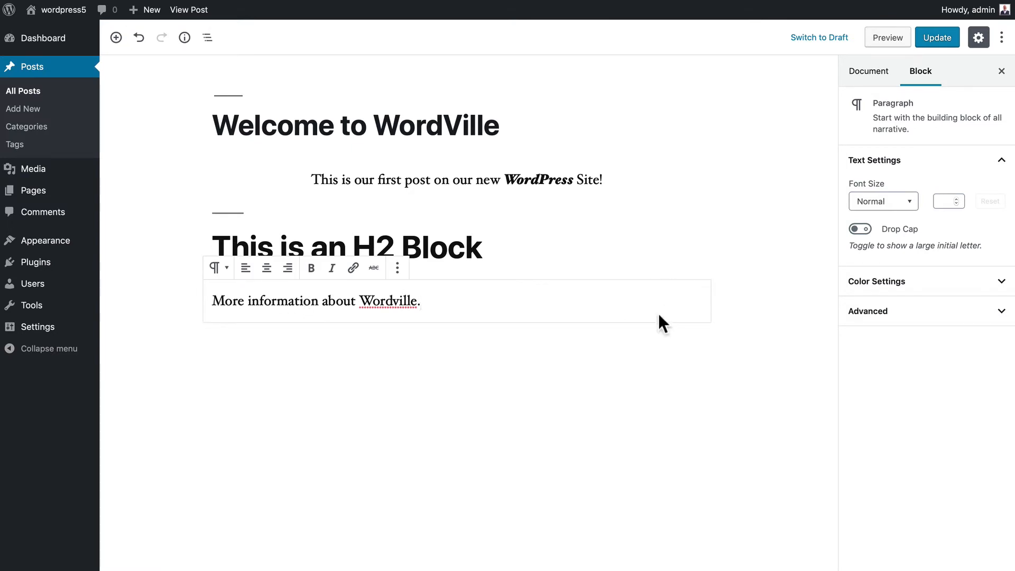
# - Convert the paragraph to Quote, List, Paragraph and Verse, then undo back to Paragraph
pyautogui.click(219, 268)
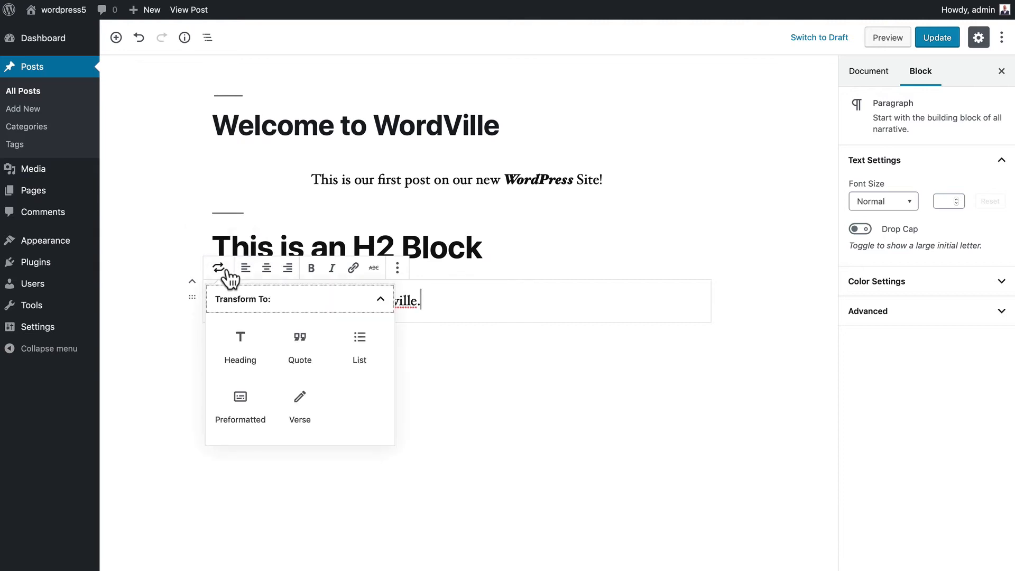
pyautogui.click(299, 350)
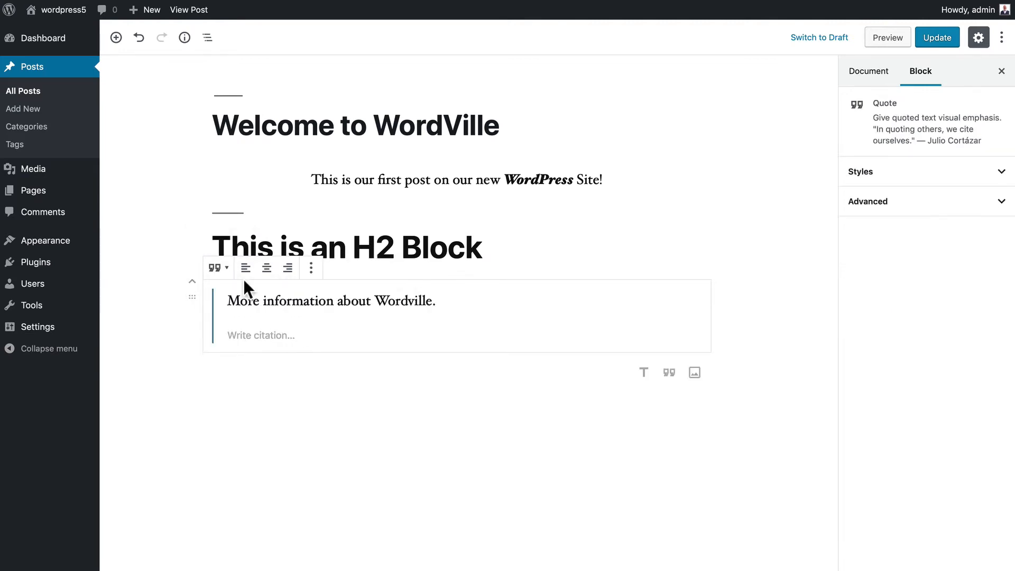
pyautogui.click(218, 268)
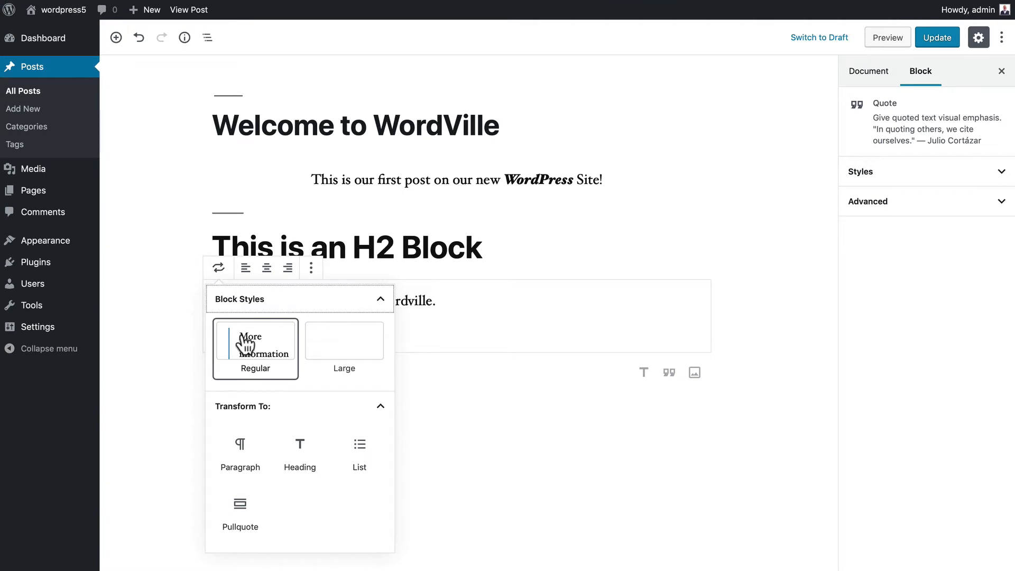
pyautogui.click(359, 445)
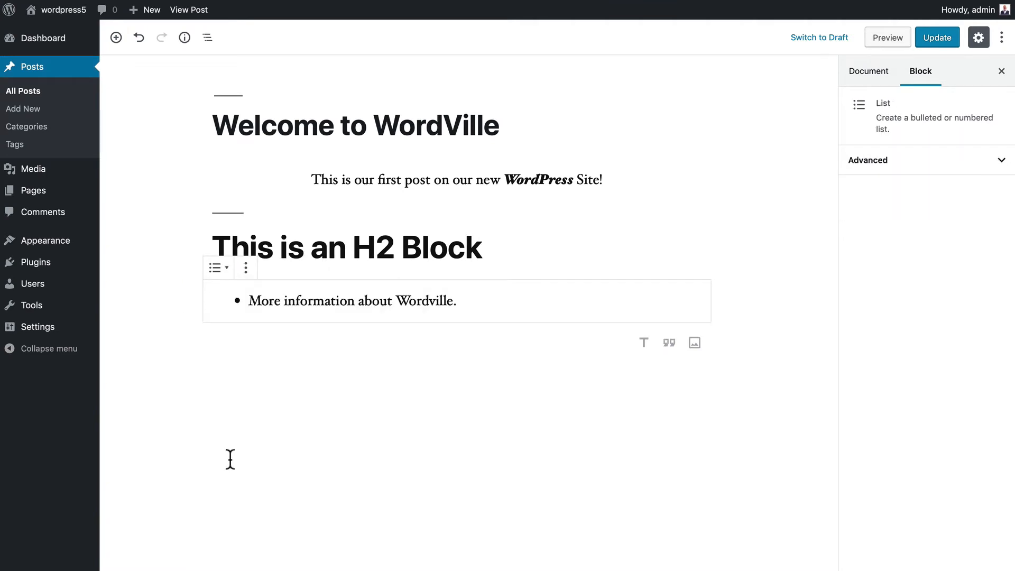
pyautogui.click(219, 268)
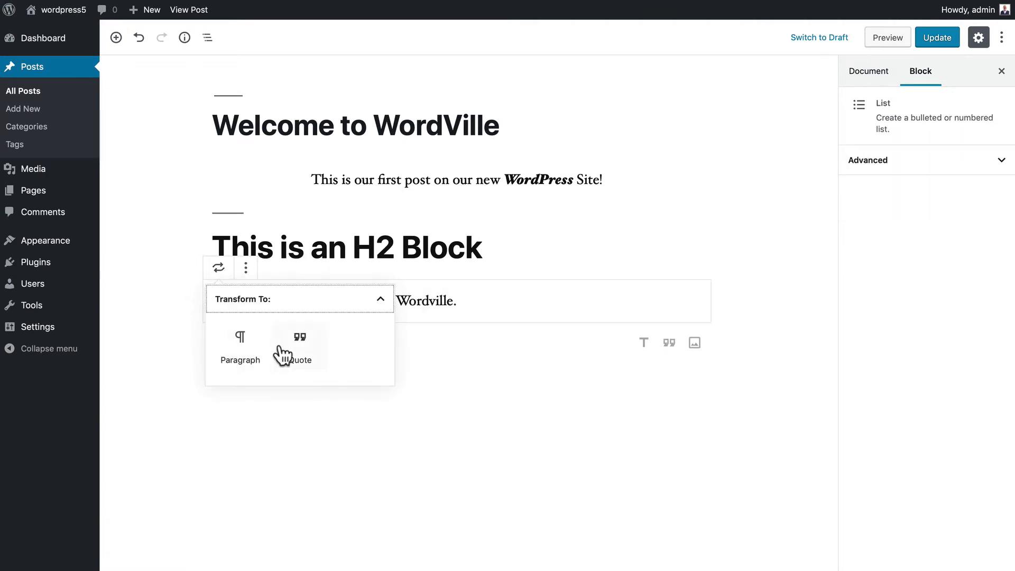
pyautogui.click(243, 352)
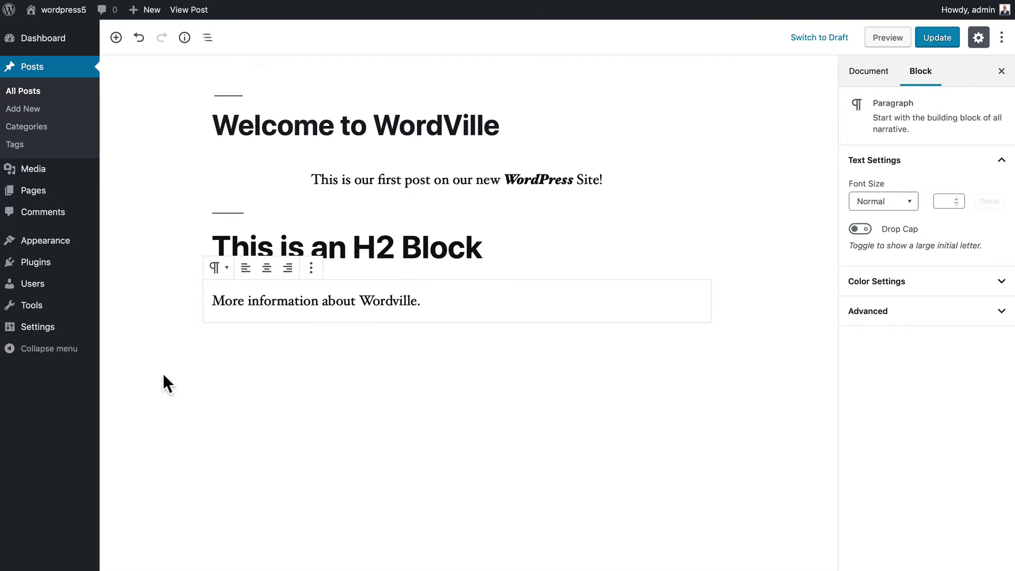
pyautogui.click(221, 269)
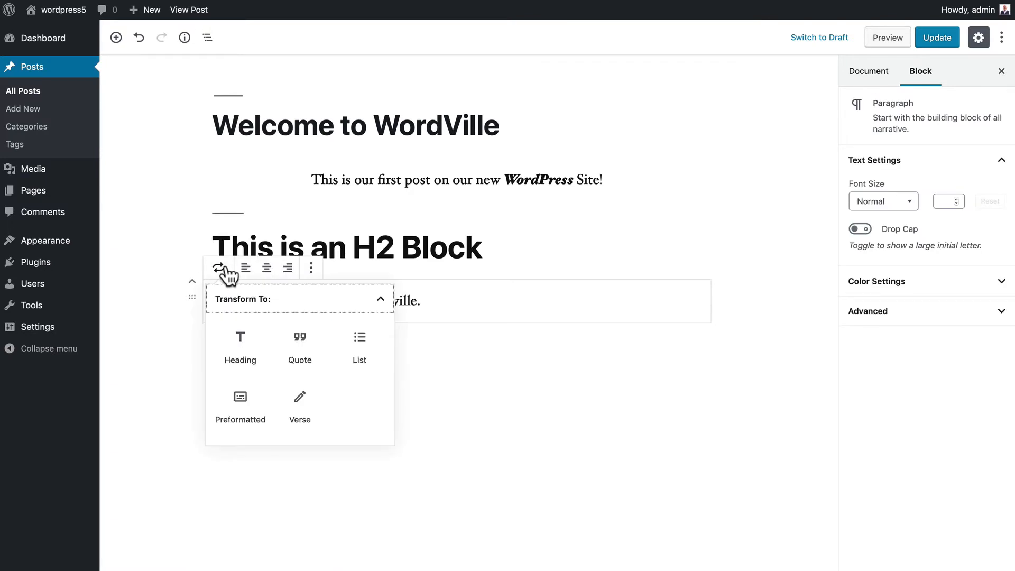
pyautogui.click(297, 407)
pyautogui.hotkey('ctrl', 'z')
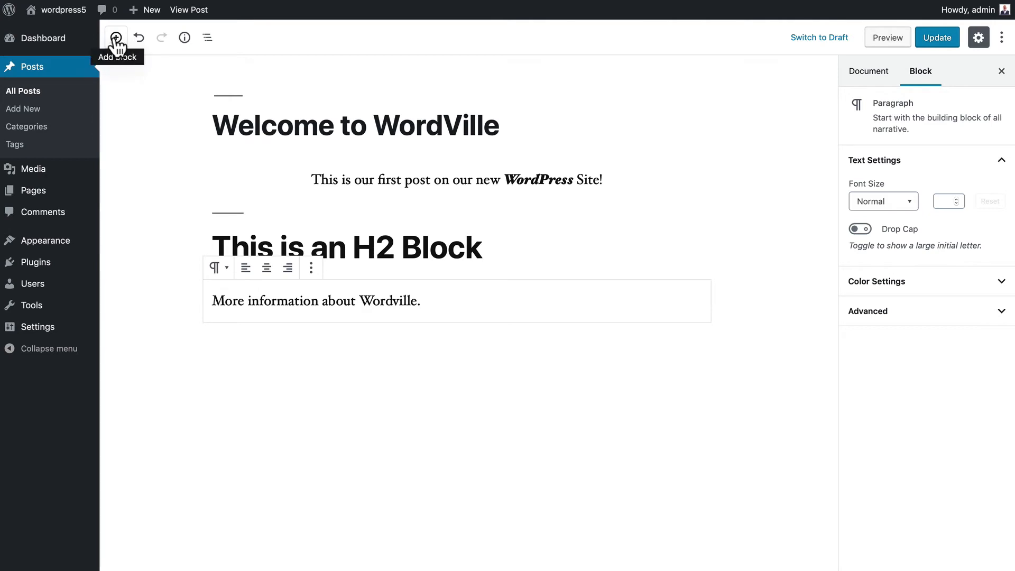
pyautogui.click(185, 38)
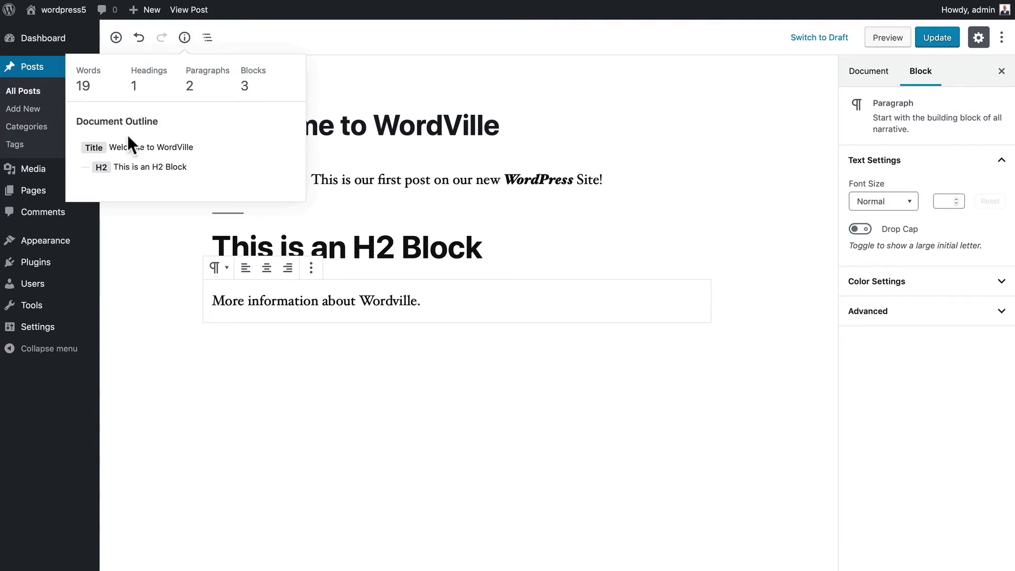
pyautogui.click(208, 37)
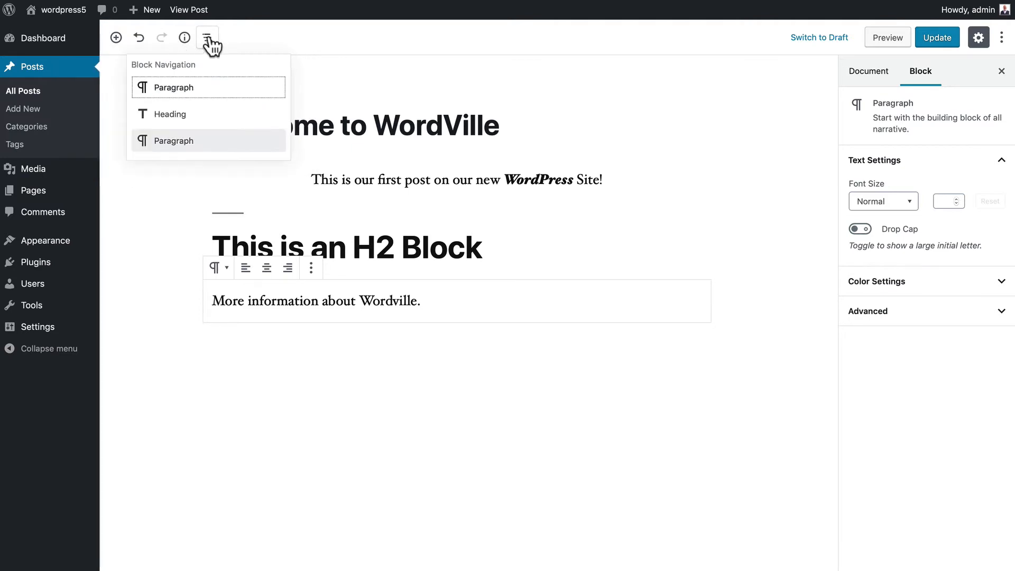
pyautogui.click(167, 115)
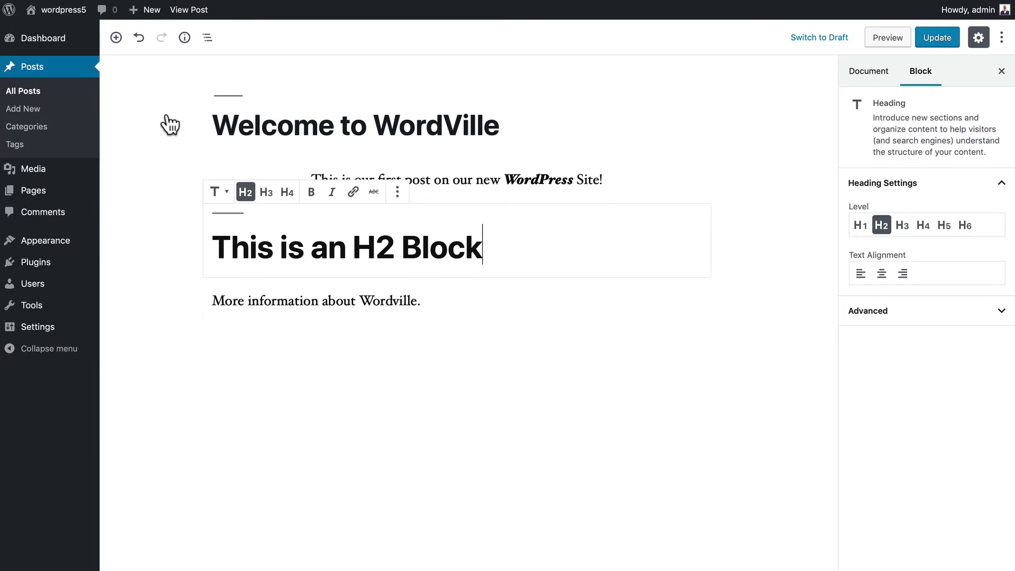
pyautogui.click(207, 38)
pyautogui.click(168, 87)
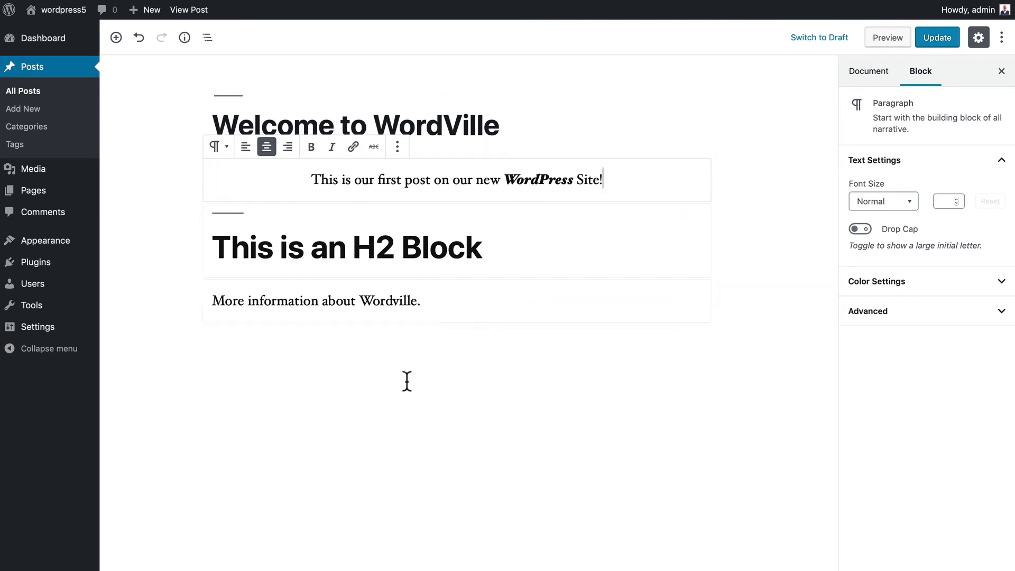
pyautogui.click(871, 79)
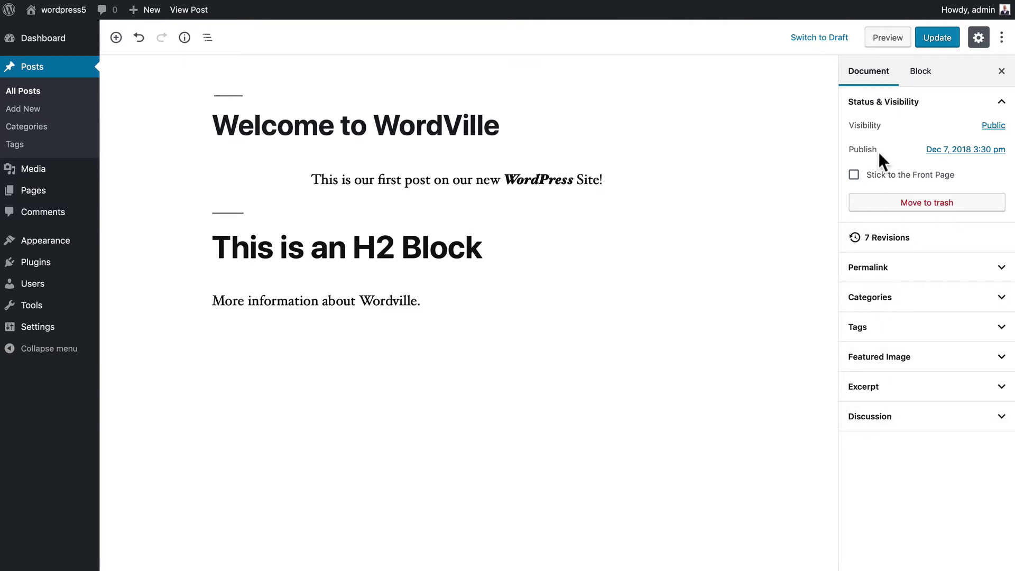
pyautogui.click(923, 74)
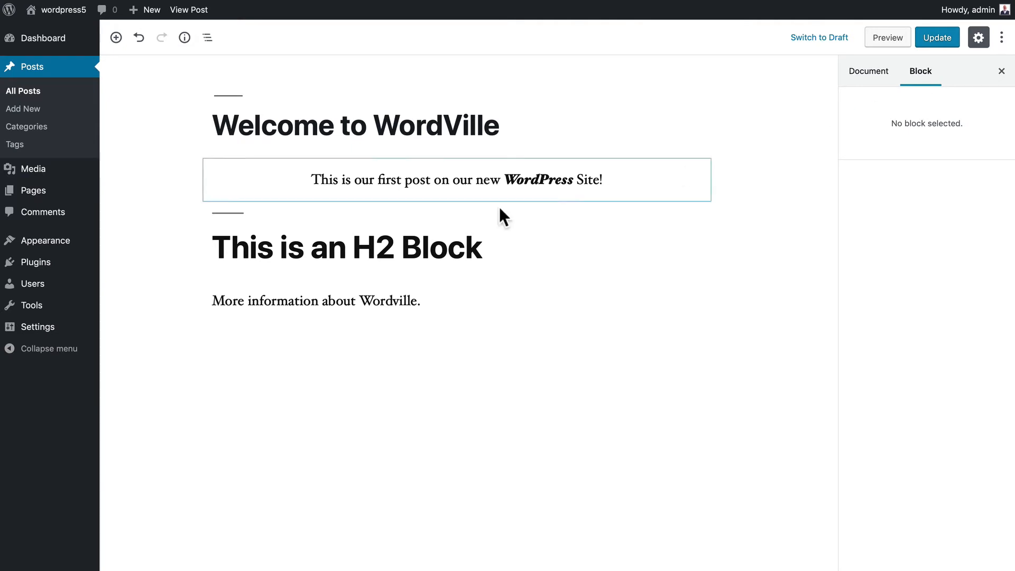
pyautogui.click(421, 179)
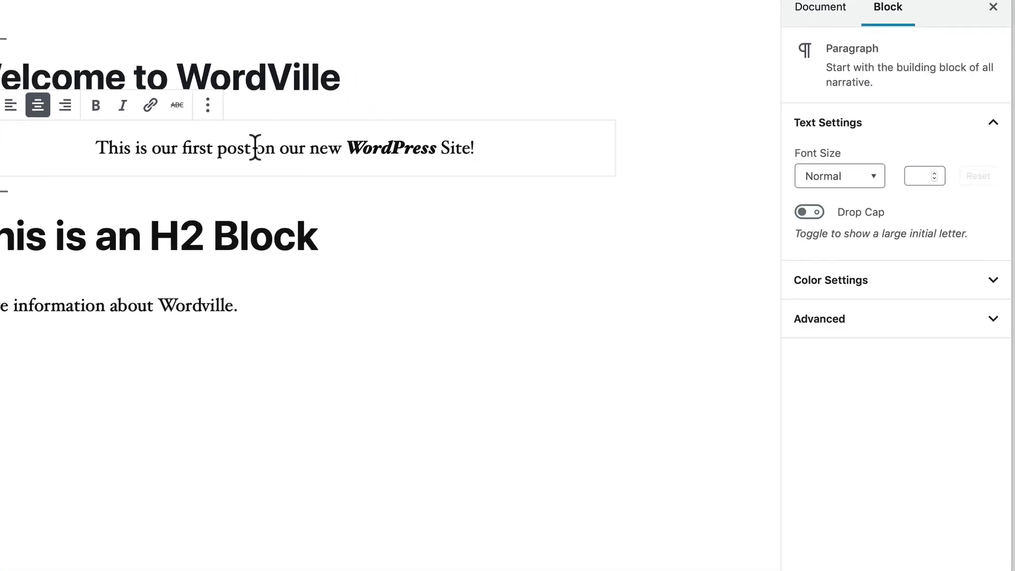
# - Cycle the heading through H4, H5, H6 and H2, align it right, then choose H3
pyautogui.click(296, 237)
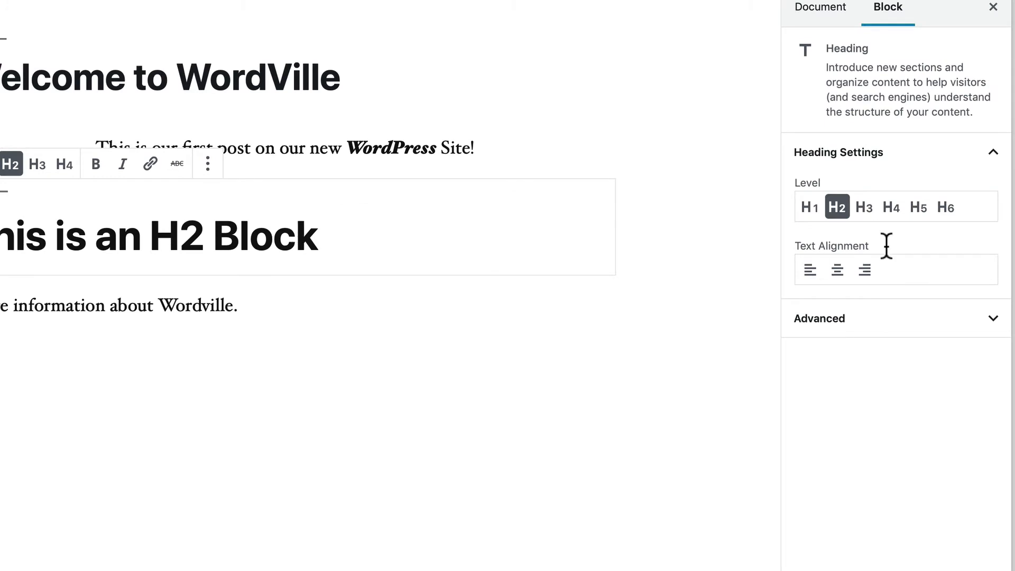
pyautogui.click(892, 209)
pyautogui.click(921, 211)
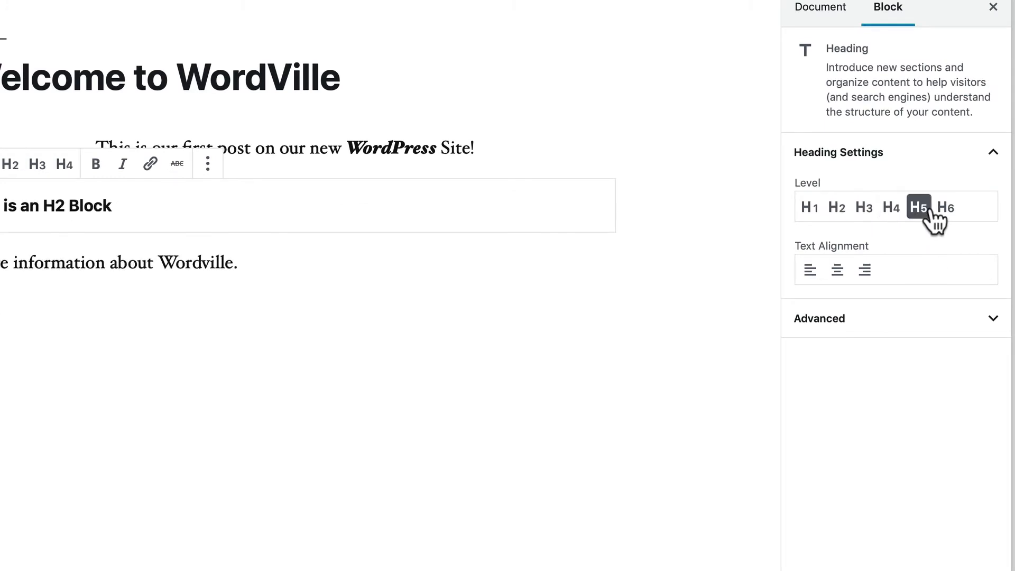
pyautogui.click(947, 212)
pyautogui.click(844, 207)
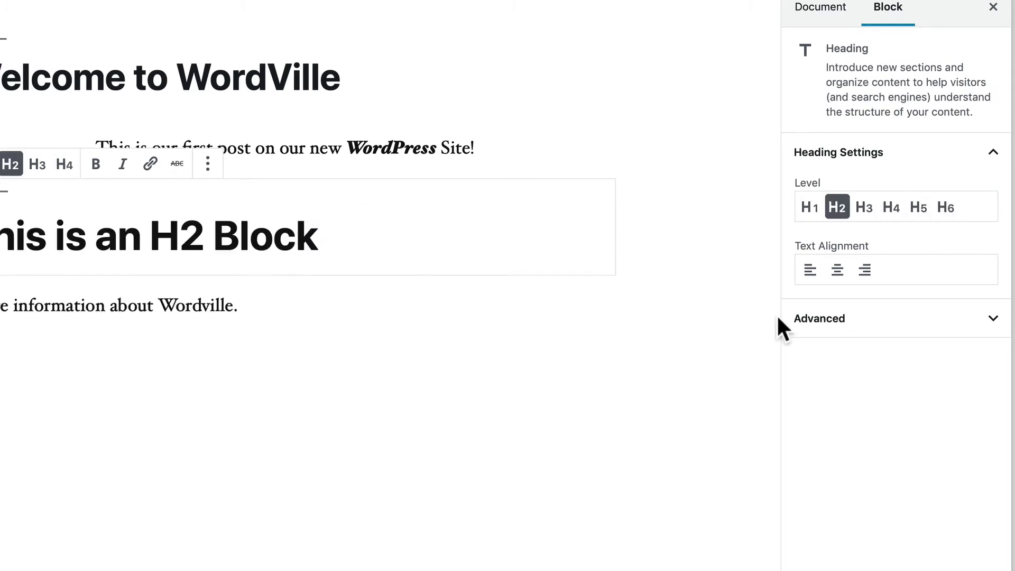
pyautogui.click(864, 270)
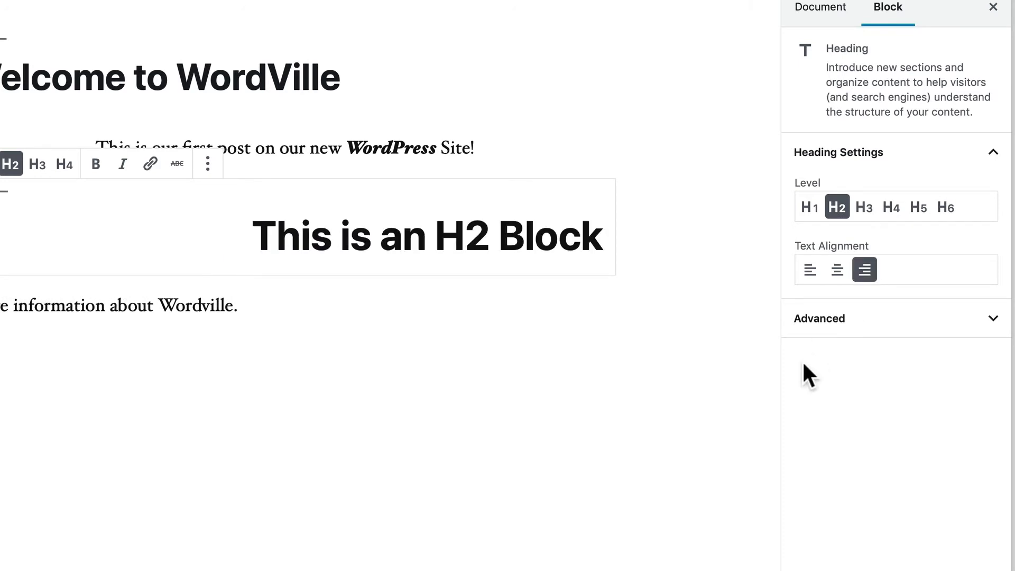
pyautogui.click(865, 211)
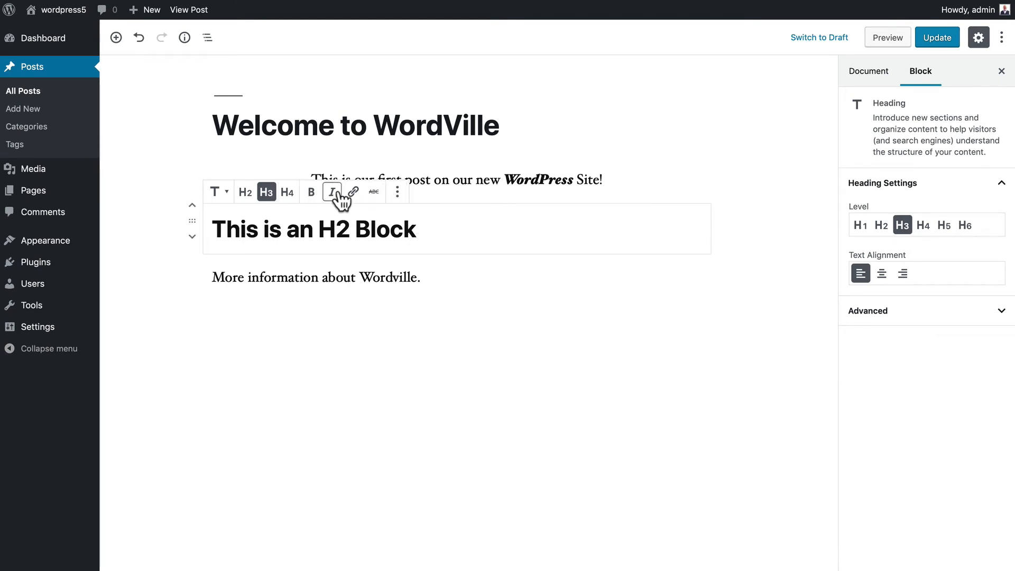
pyautogui.click(398, 192)
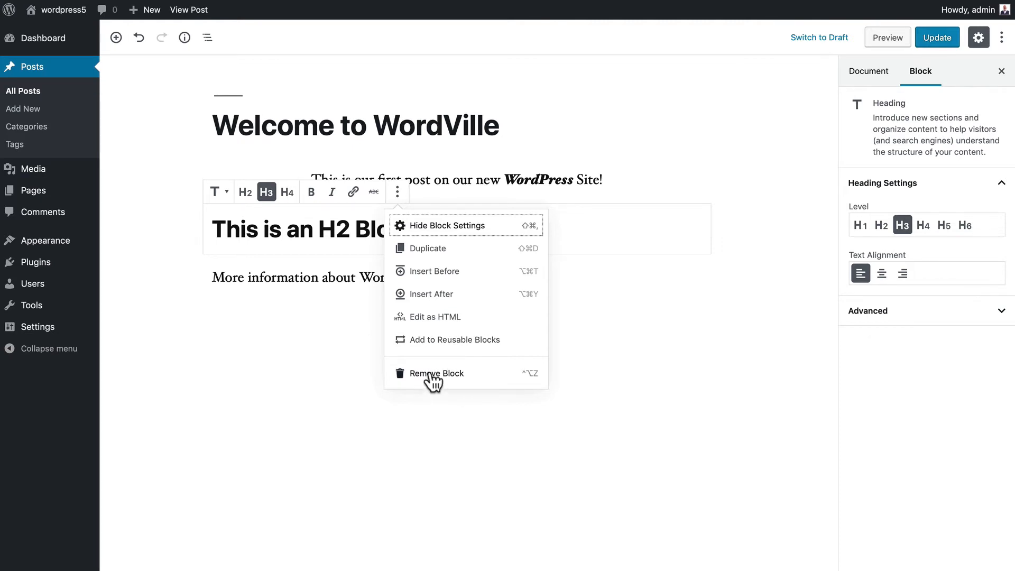
pyautogui.click(347, 343)
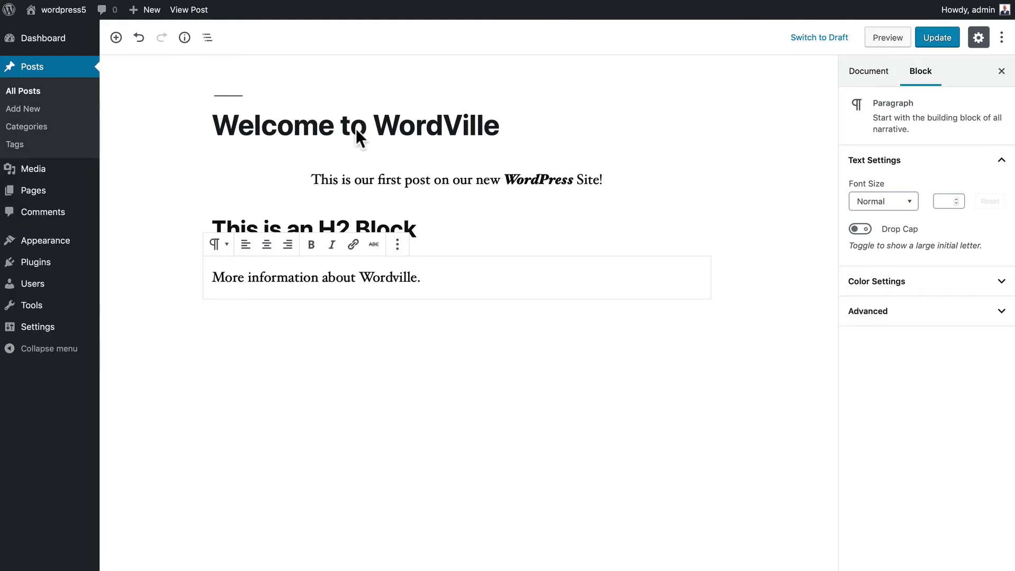
pyautogui.click(351, 127)
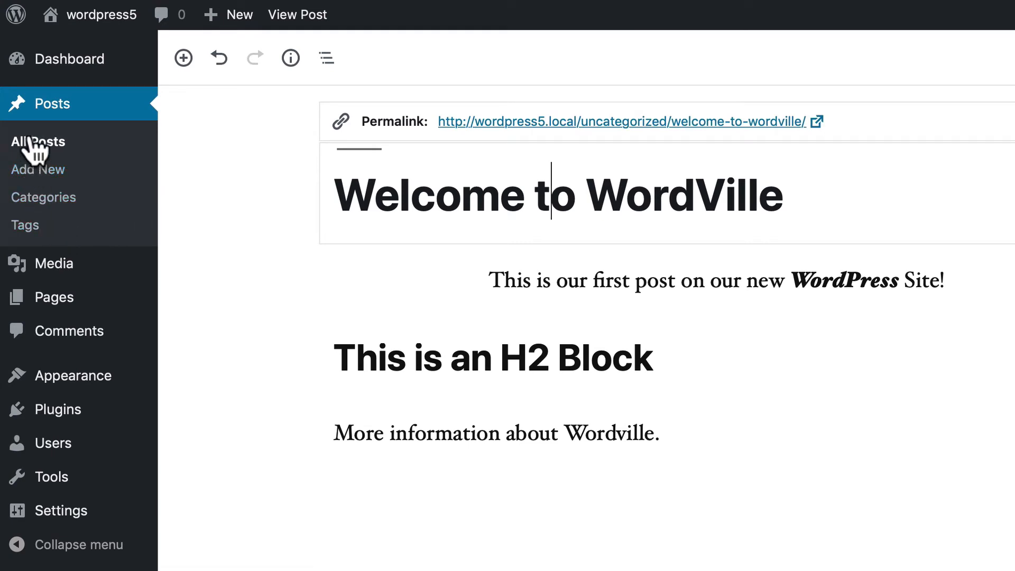
# - On Posts > Categories, add category News, slug news, description 'This is the news category'
pyautogui.click(31, 199)
pyautogui.moveTo(555, 179)
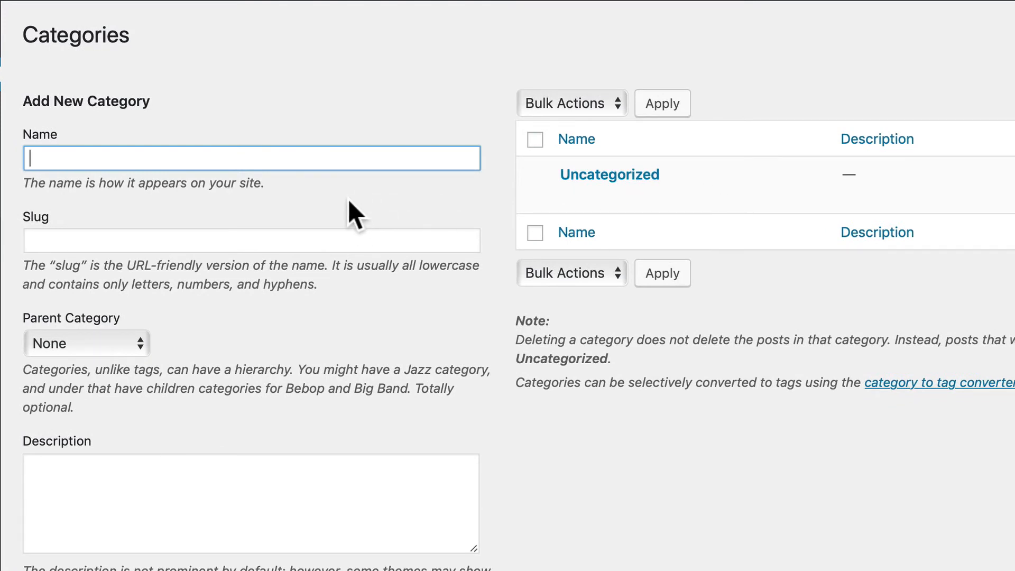
pyautogui.write('News')
pyautogui.press('Tab')
pyautogui.write('news')
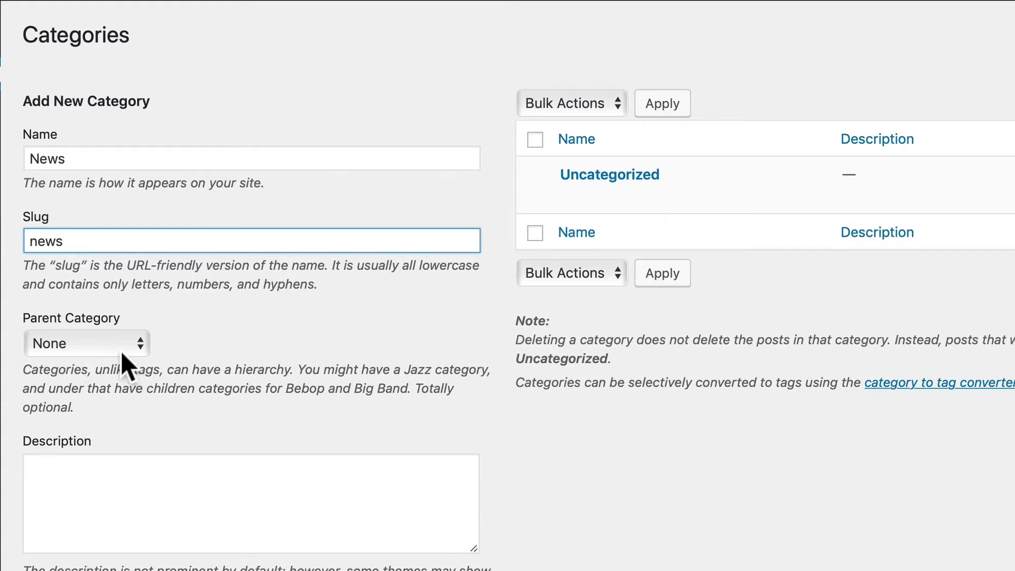
pyautogui.click(96, 478)
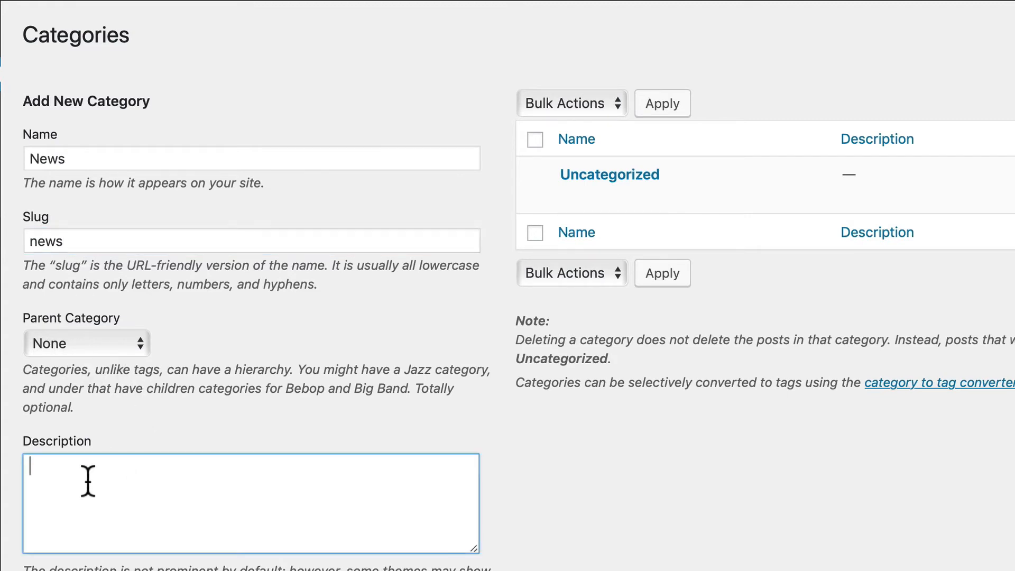
pyautogui.write('This is the news cate')
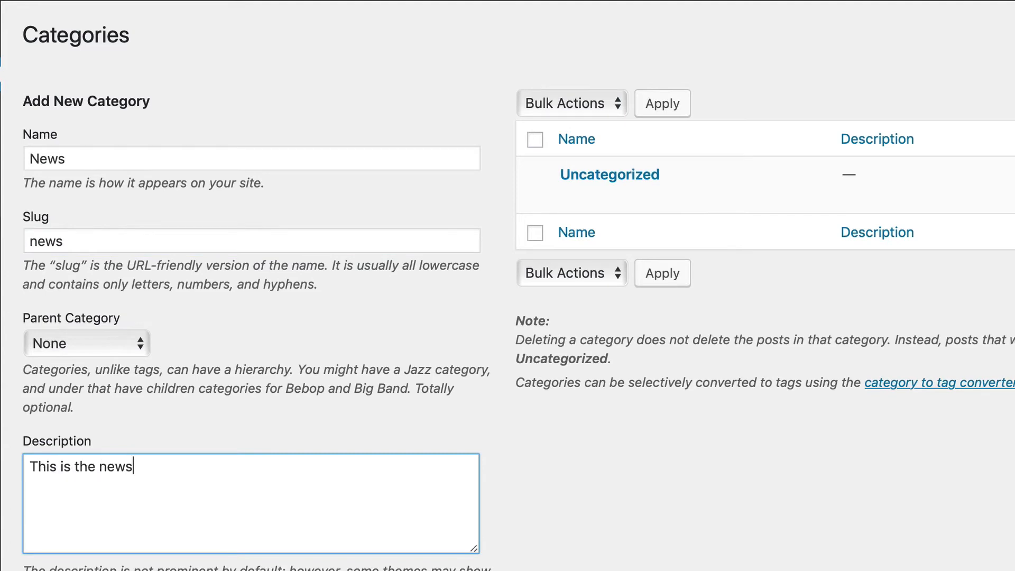
pyautogui.write('gory')
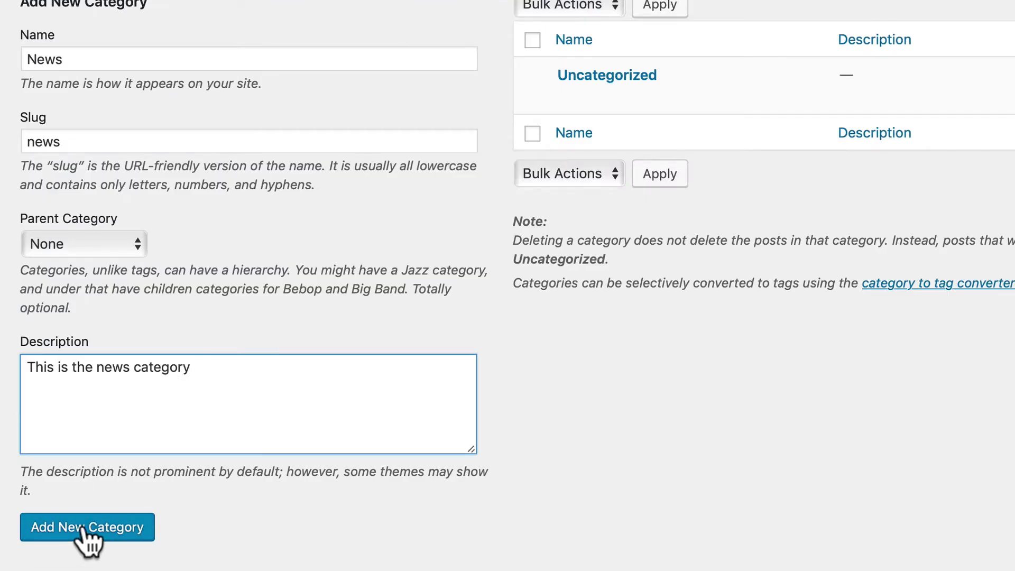
pyautogui.click(84, 529)
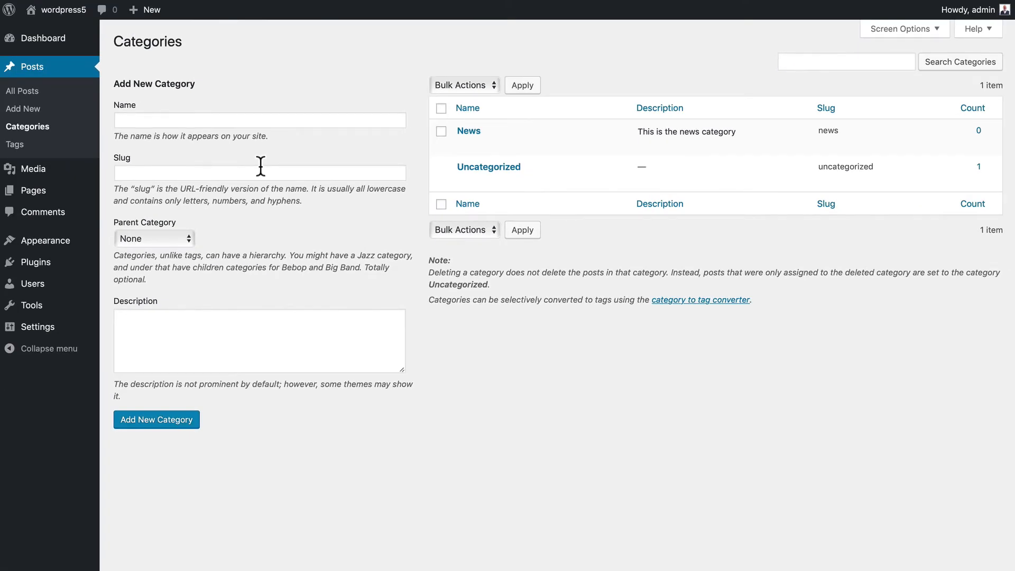
# - Add an Attractions category with the slug attractions
pyautogui.click(191, 121)
pyautogui.write('Attractions')
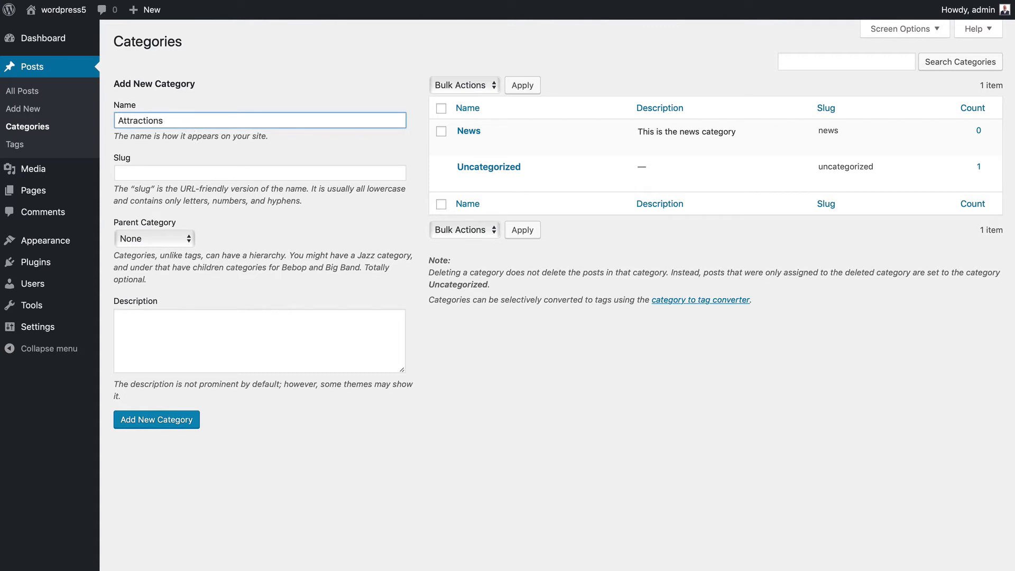
pyautogui.click(166, 173)
pyautogui.write('attractions')
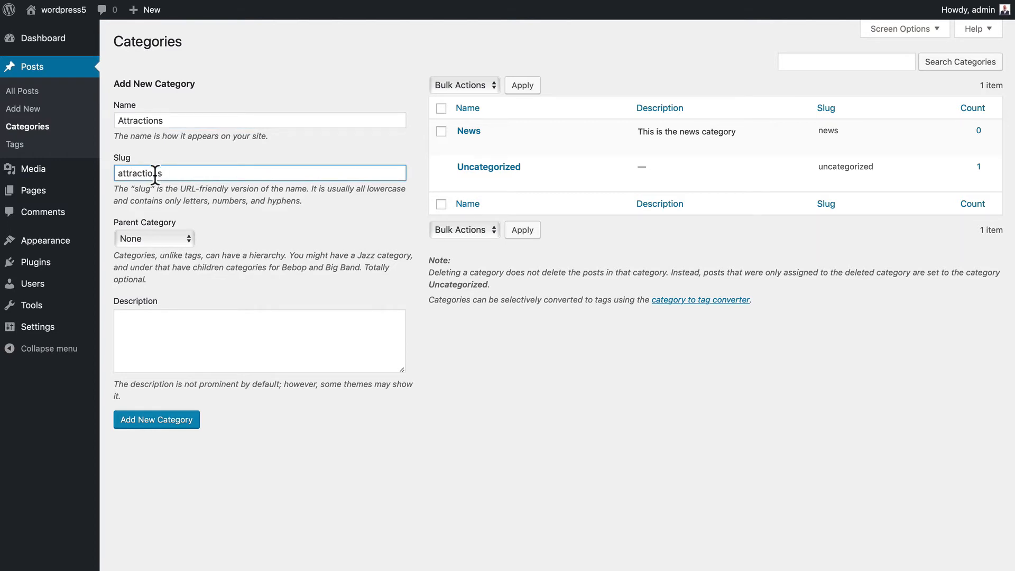
pyautogui.click(155, 422)
# - Enter Children as the new category name with the slug children
pyautogui.click(133, 123)
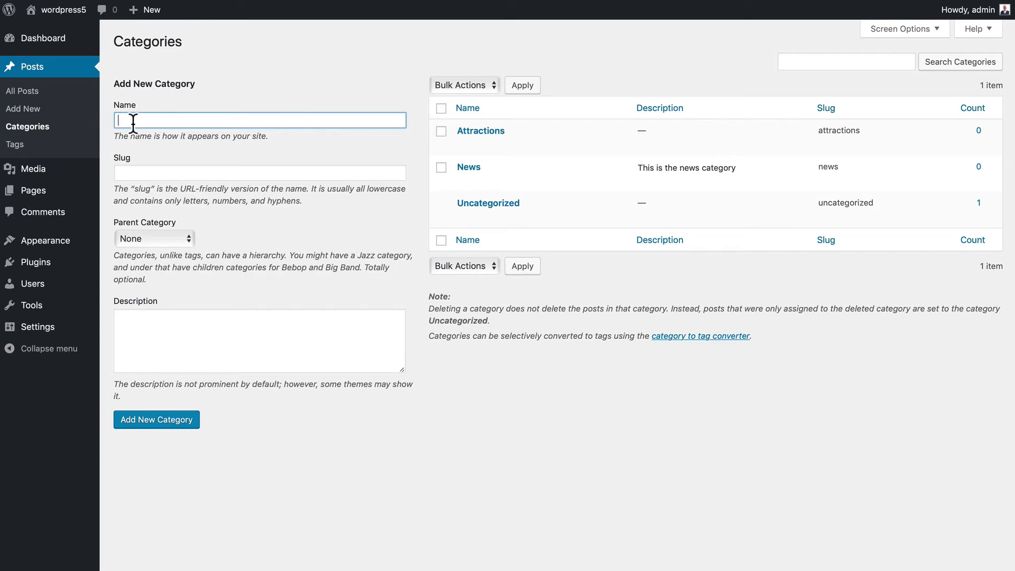
pyautogui.write('Chid')
pyautogui.press('BackSpace')
pyautogui.write('ldren')
pyautogui.press('Tab')
pyautogui.write('childre')
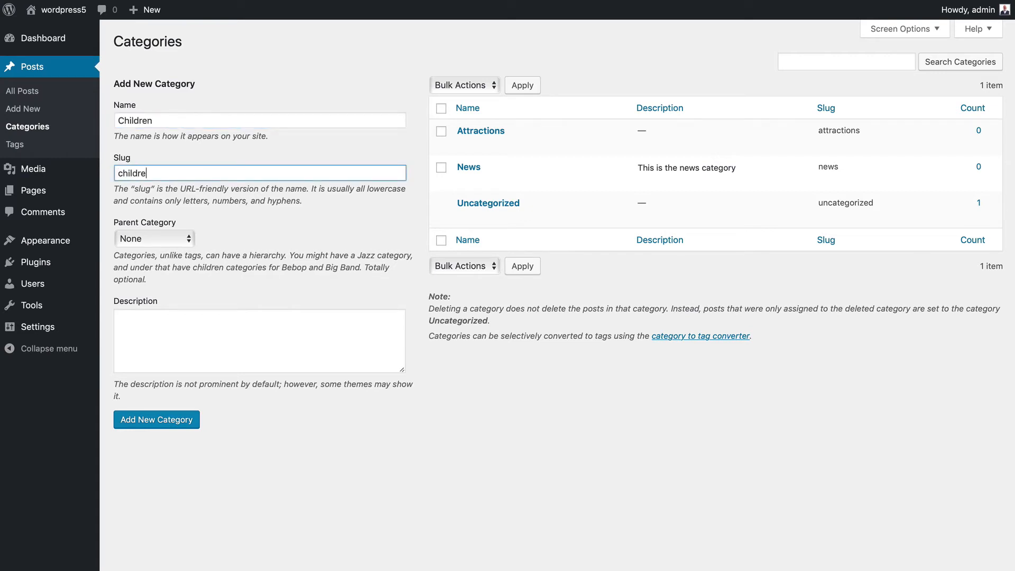
pyautogui.write('n')
# - Add the Children category with Attractions as its parent category
pyautogui.click(151, 241)
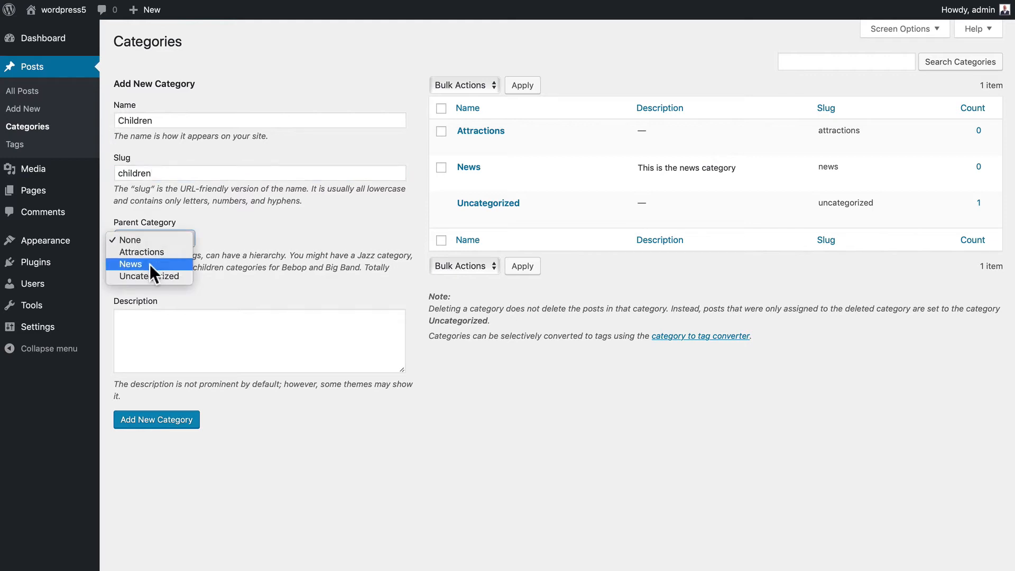
pyautogui.click(148, 253)
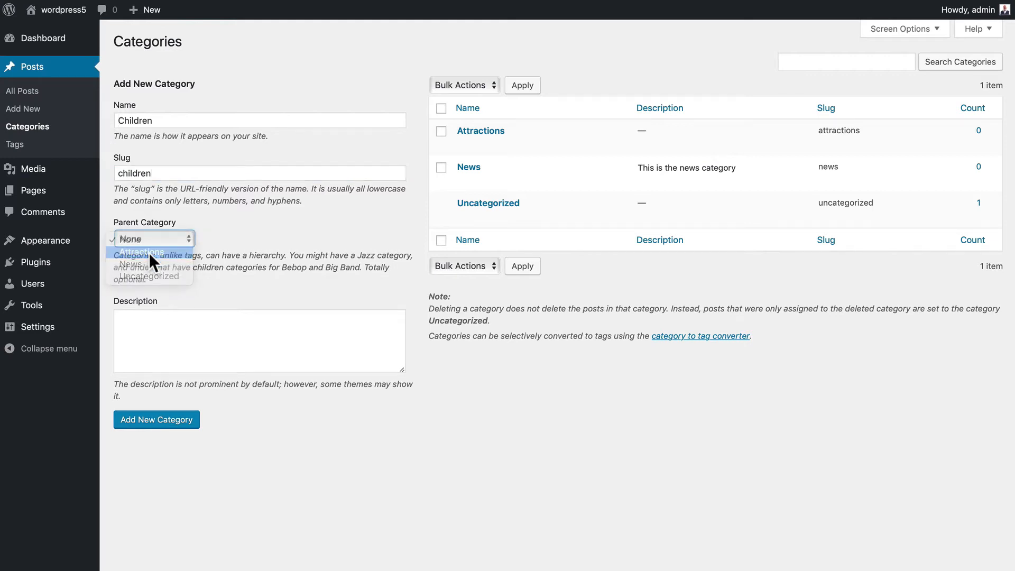
pyautogui.click(153, 423)
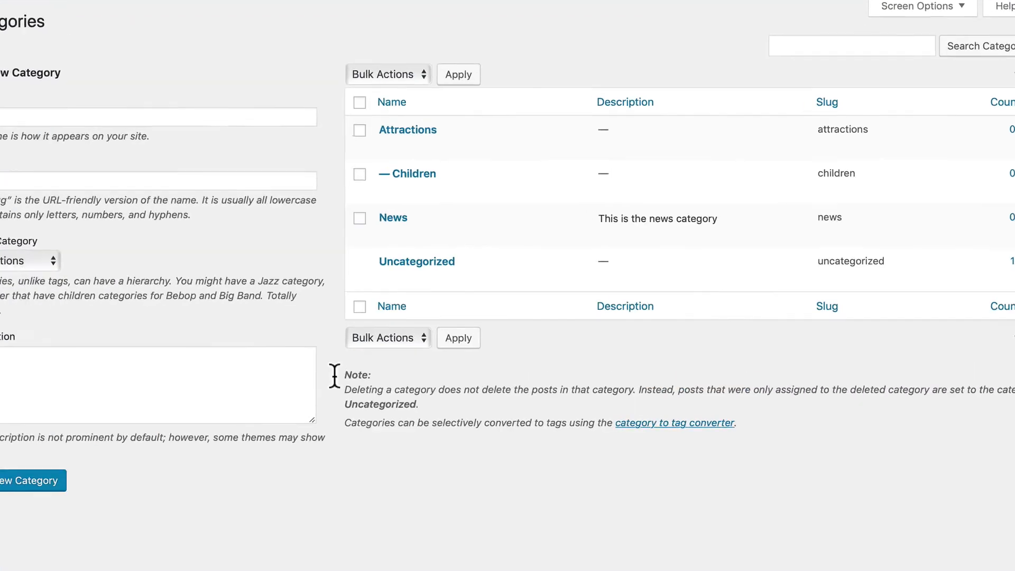
pyautogui.moveTo(459, 177)
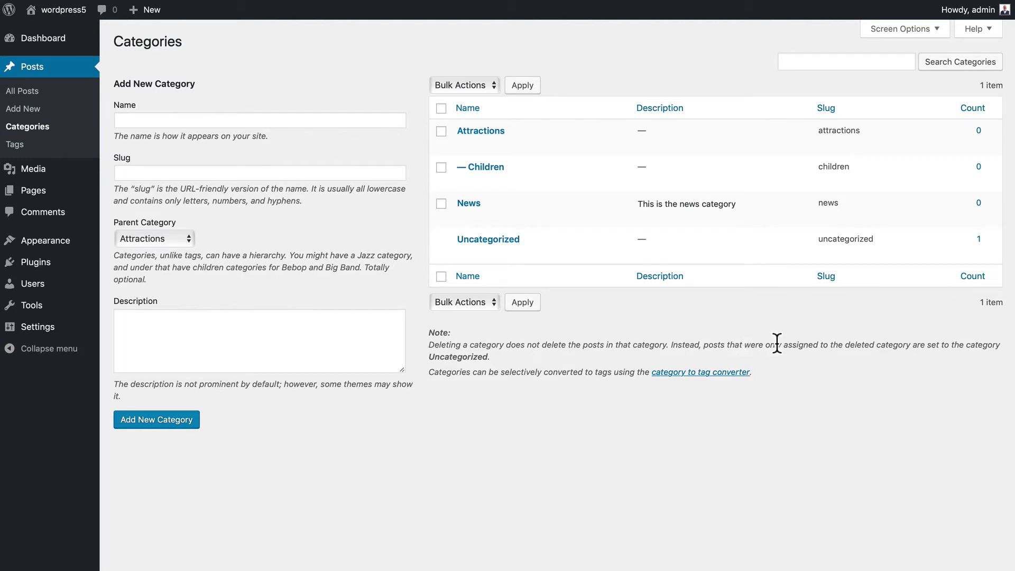
pyautogui.moveTo(563, 259)
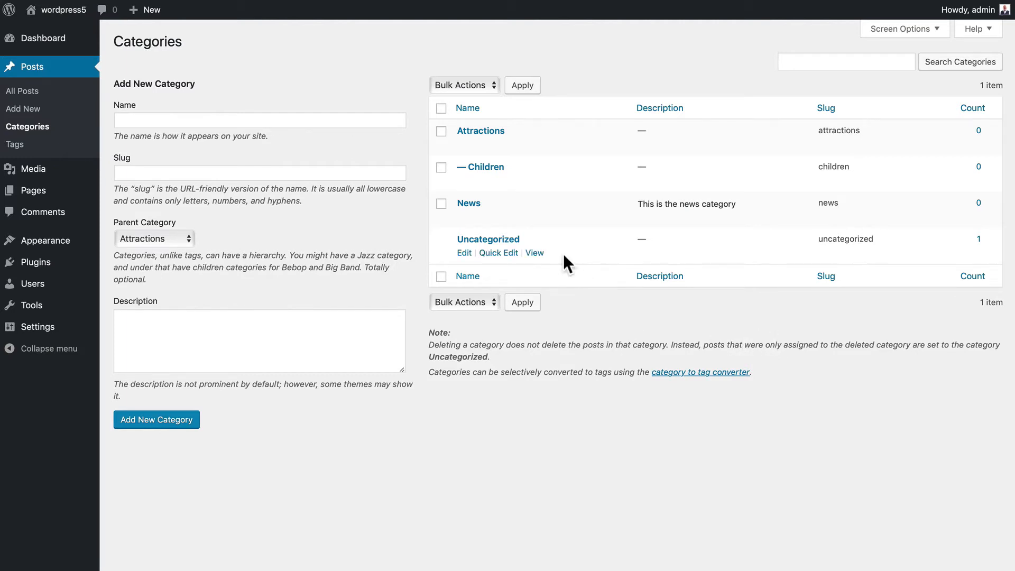
# - Rename the Uncategorized category to General and return to the category list
pyautogui.click(464, 254)
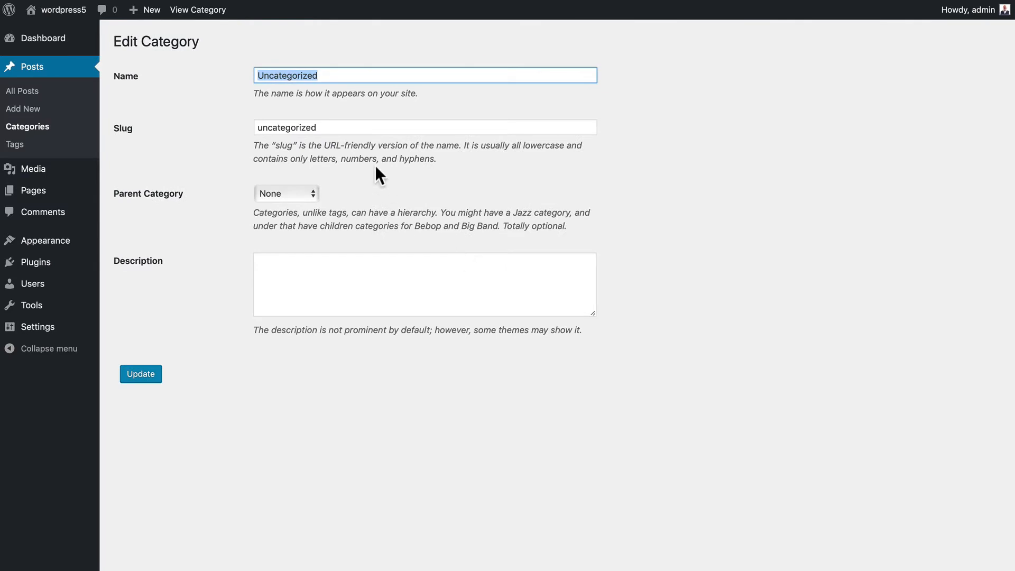
pyautogui.write('General')
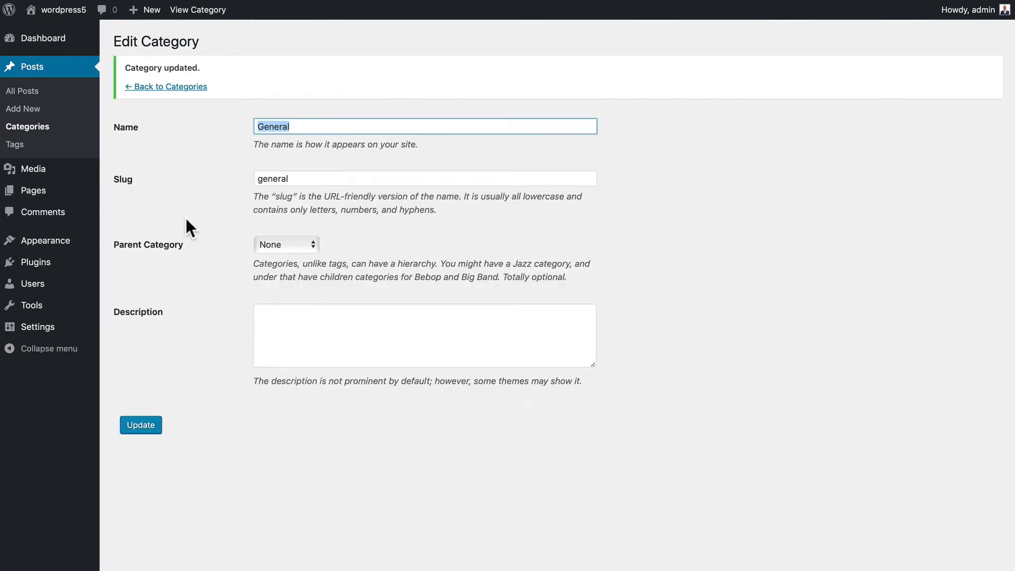
pyautogui.click(148, 86)
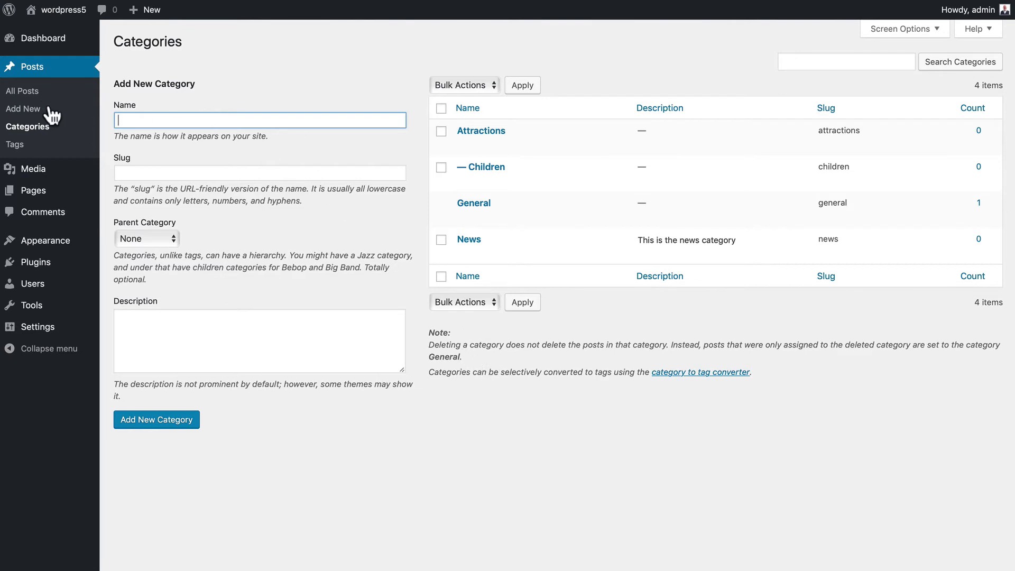
pyautogui.click(17, 91)
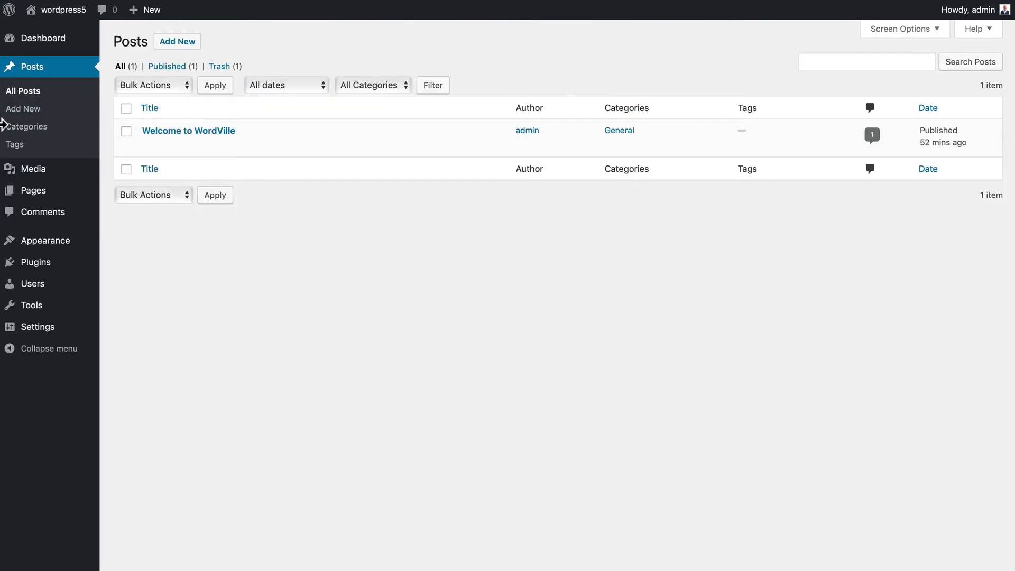
# - Bulk-edit the Welcome to WordVille post to add the News category
pyautogui.moveTo(119, 131)
pyautogui.click(126, 109)
pyautogui.click(141, 85)
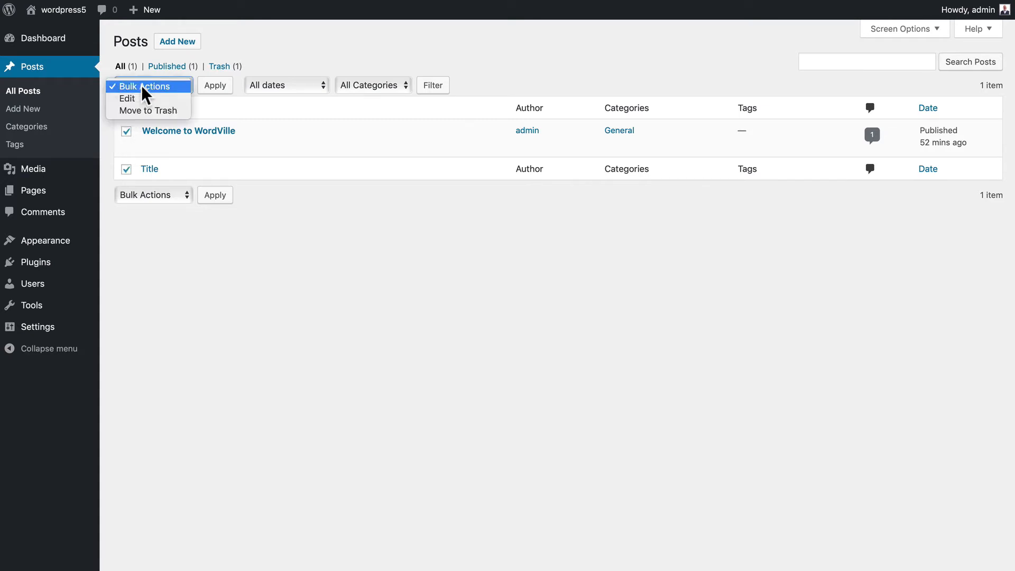
pyautogui.click(140, 100)
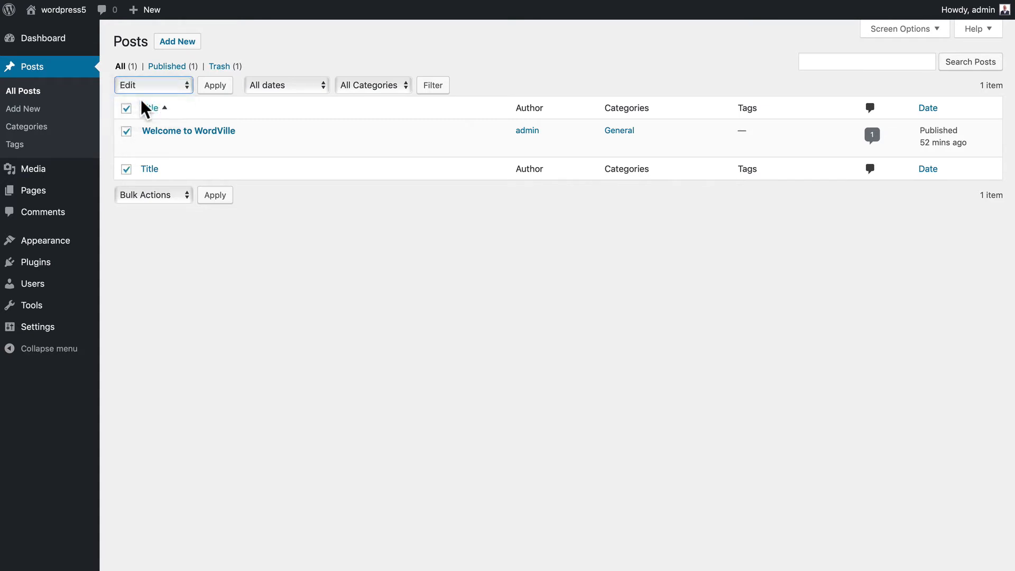
pyautogui.click(213, 88)
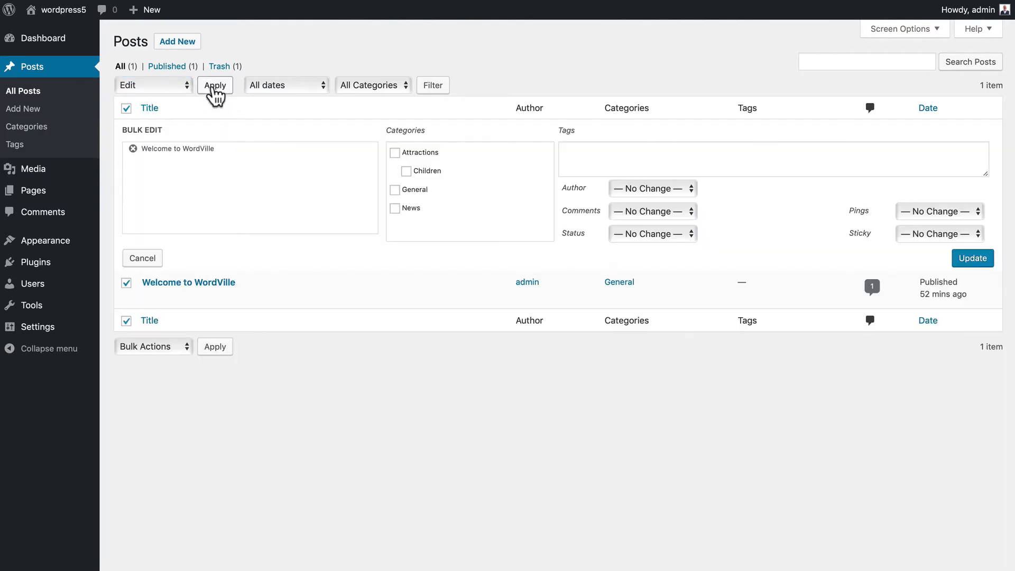
pyautogui.click(395, 191)
pyautogui.click(395, 189)
pyautogui.click(395, 208)
pyautogui.click(974, 261)
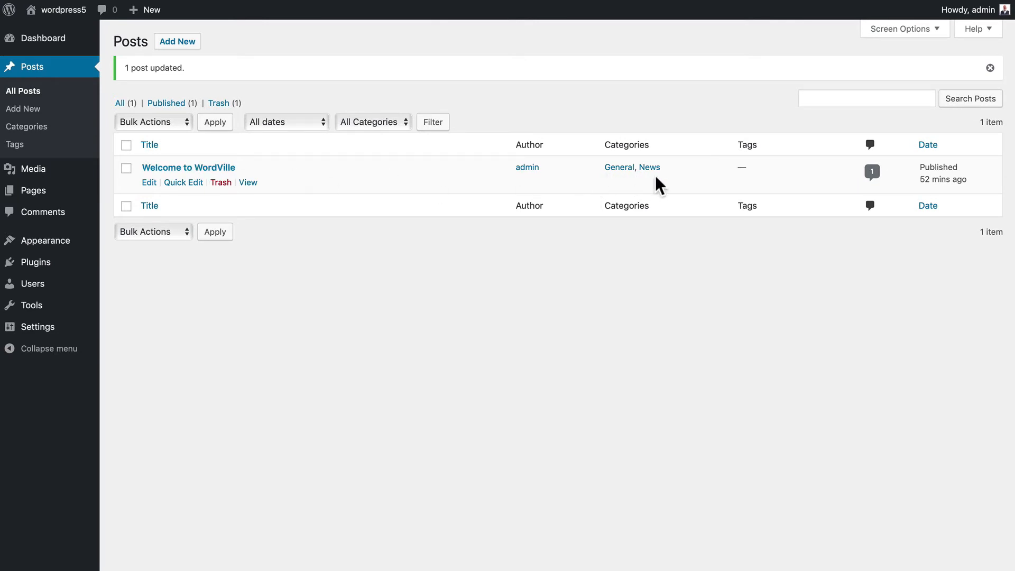
# - Untick General on the Welcome to WordVille post, leaving only News, and update it
pyautogui.click(150, 183)
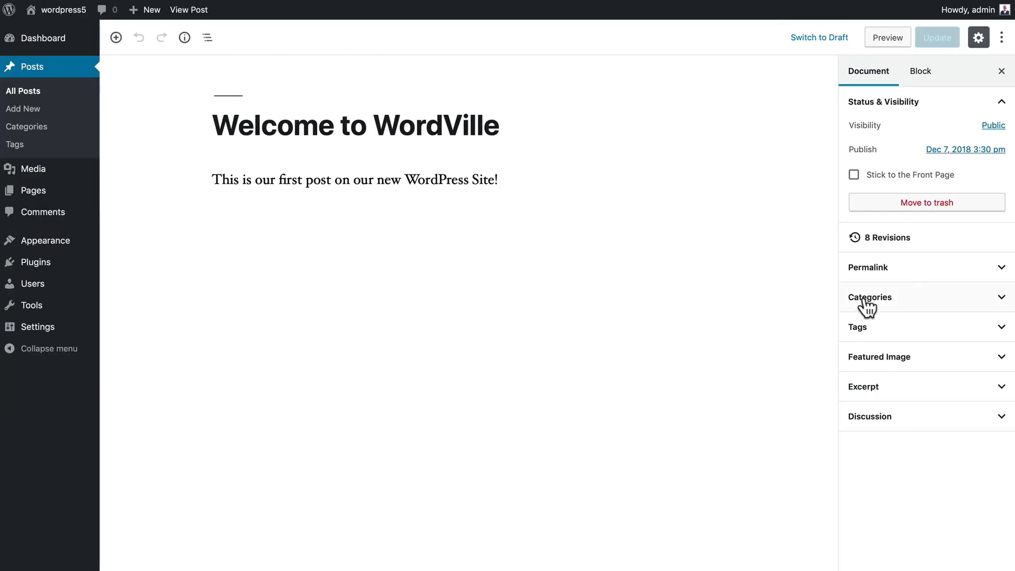
pyautogui.click(866, 303)
pyautogui.click(852, 324)
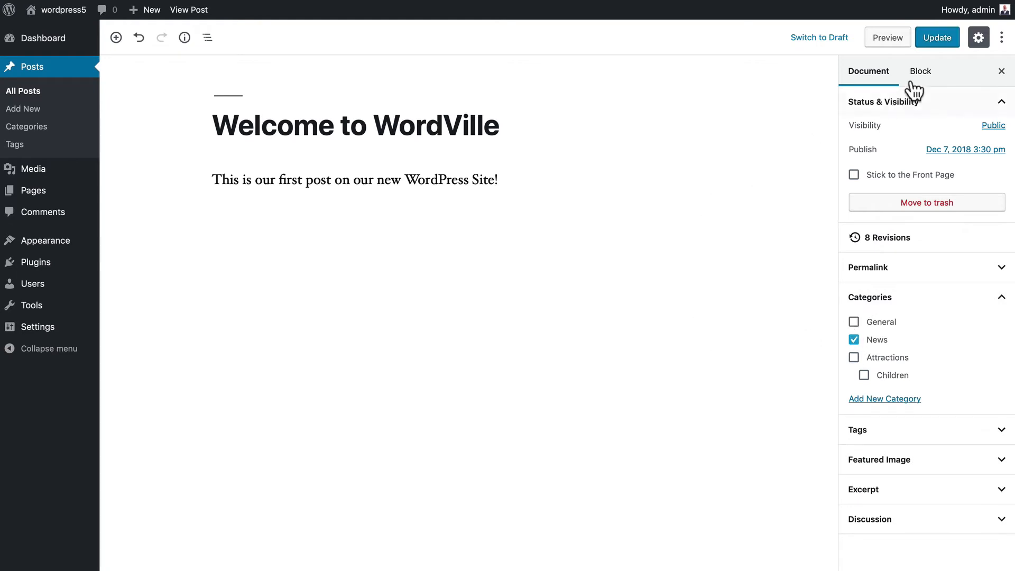
pyautogui.click(937, 37)
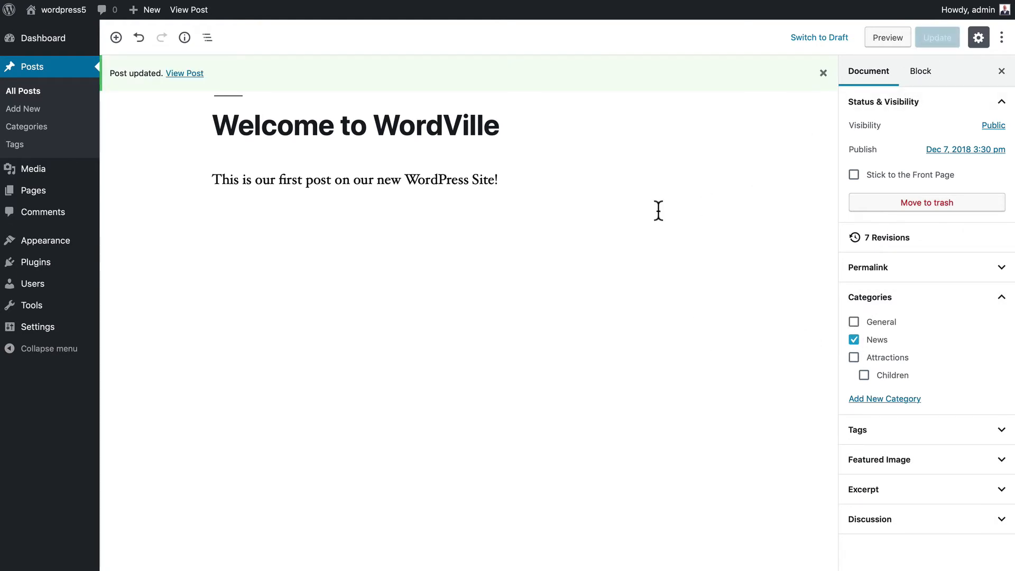
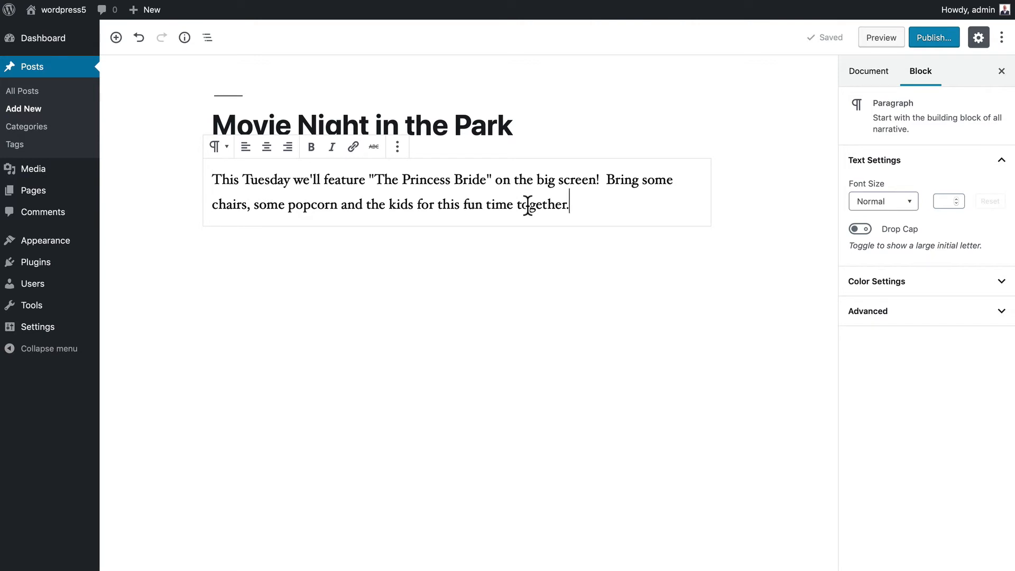
# - File the Movie Night in the Park post under the Events category
pyautogui.click(870, 84)
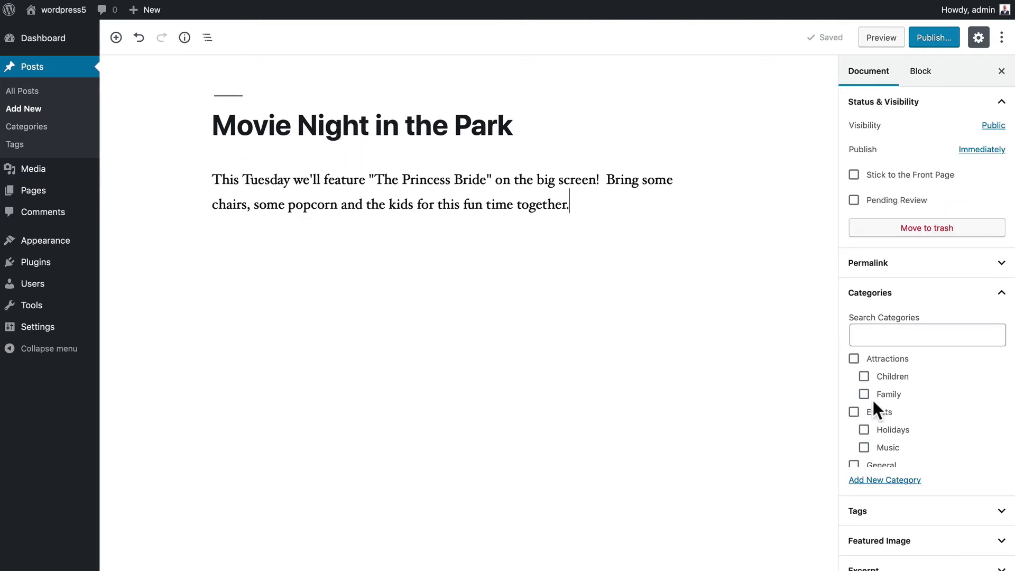
pyautogui.click(878, 412)
pyautogui.scroll(-2, 891, 420)
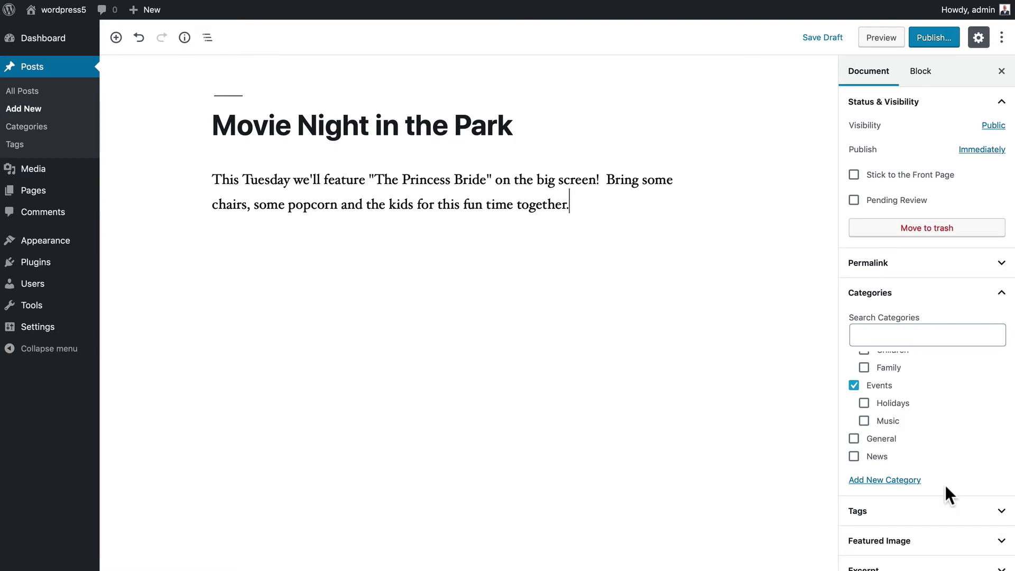
# - Add the tags 'movies' and 'family night' to the post
pyautogui.click(899, 512)
pyautogui.click(880, 554)
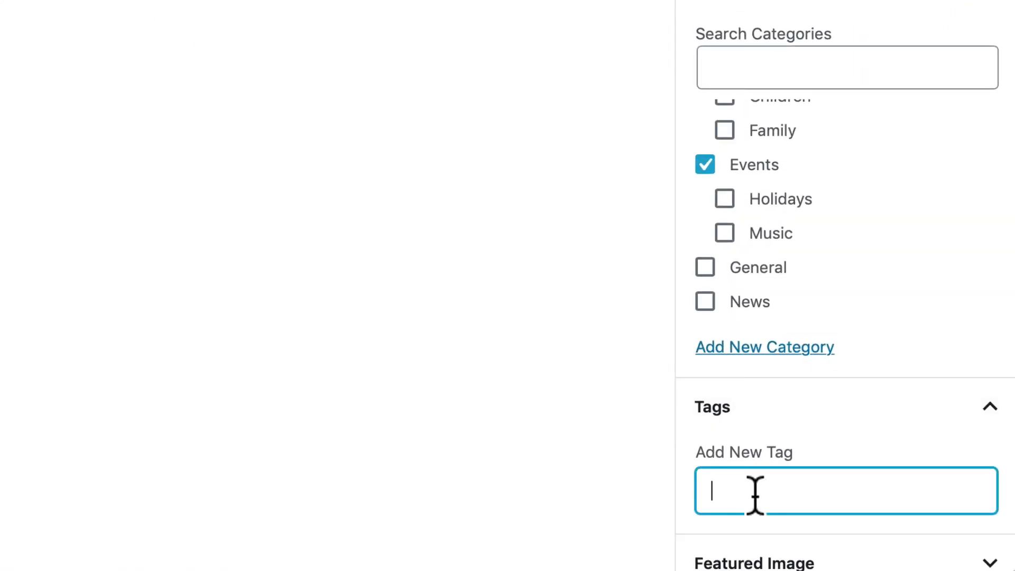
pyautogui.write('movies')
pyautogui.press('Return')
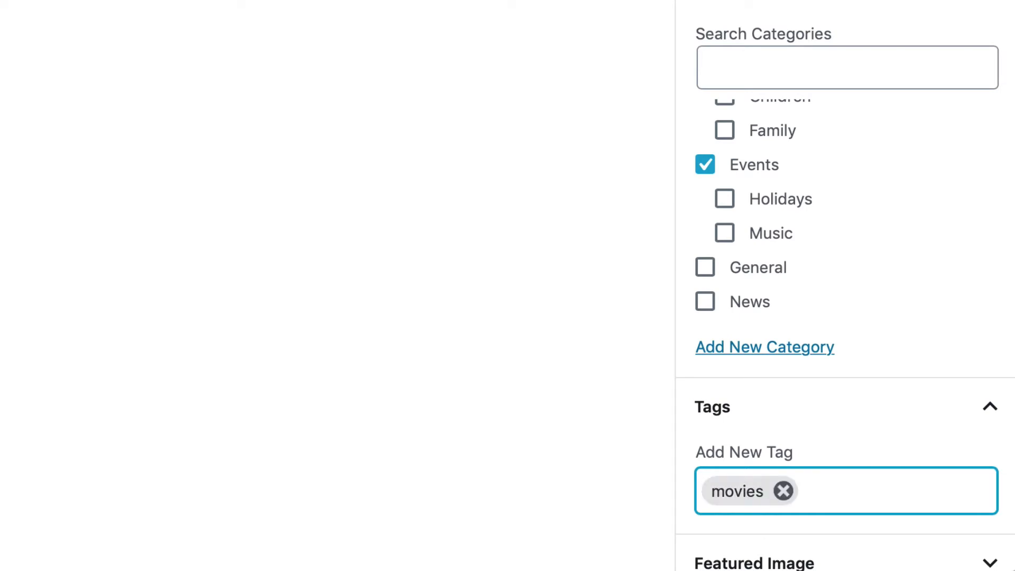
pyautogui.write('family night')
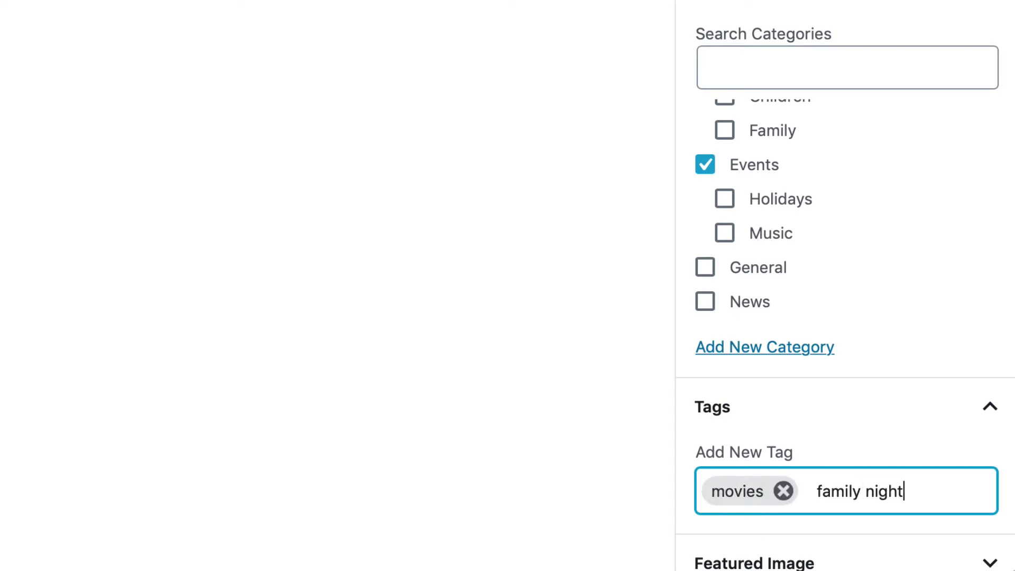
pyautogui.press('Return')
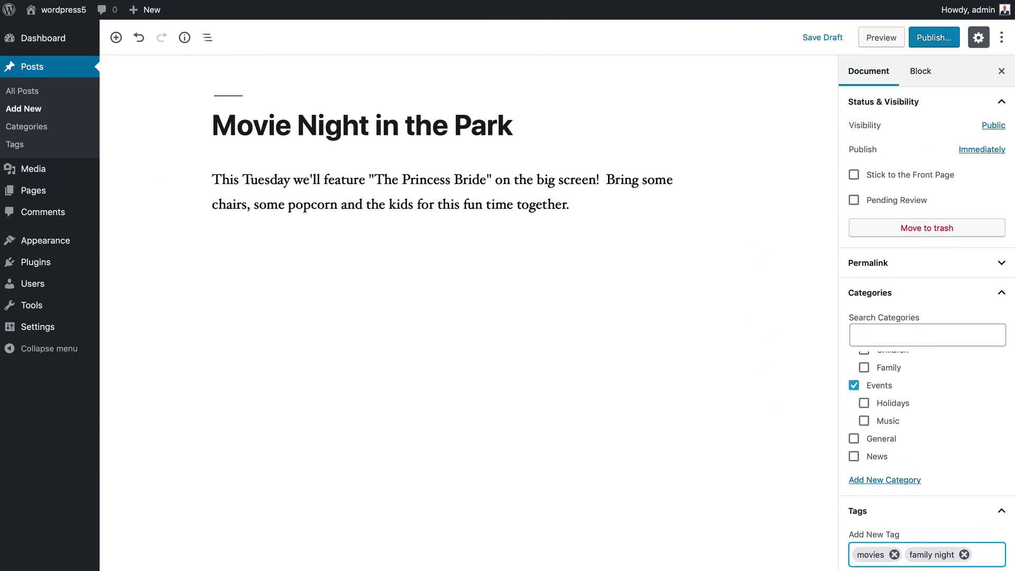
# - Publish the Movie Night in the Park post and view it on the site
pyautogui.click(931, 40)
pyautogui.click(935, 41)
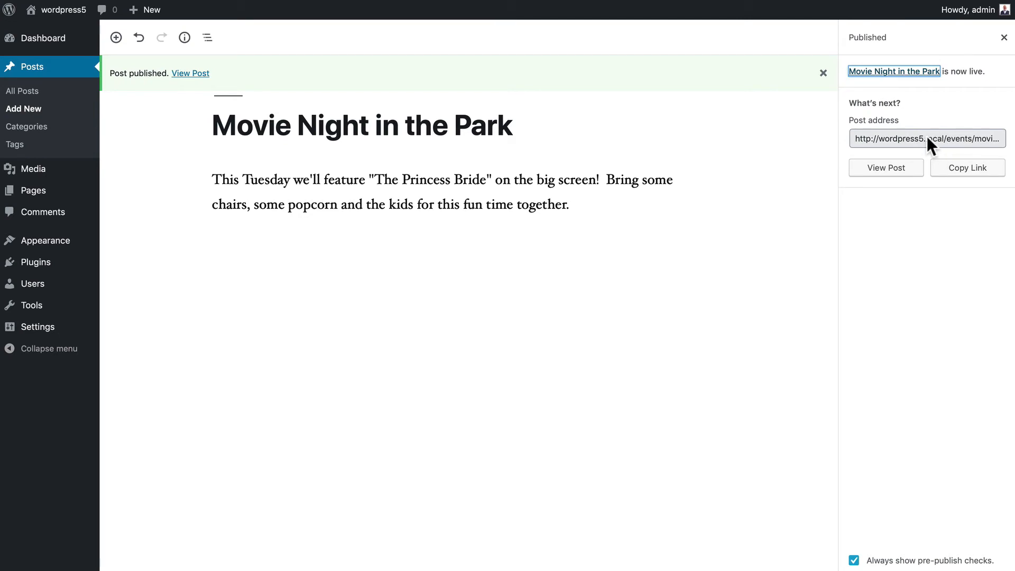
pyautogui.click(885, 169)
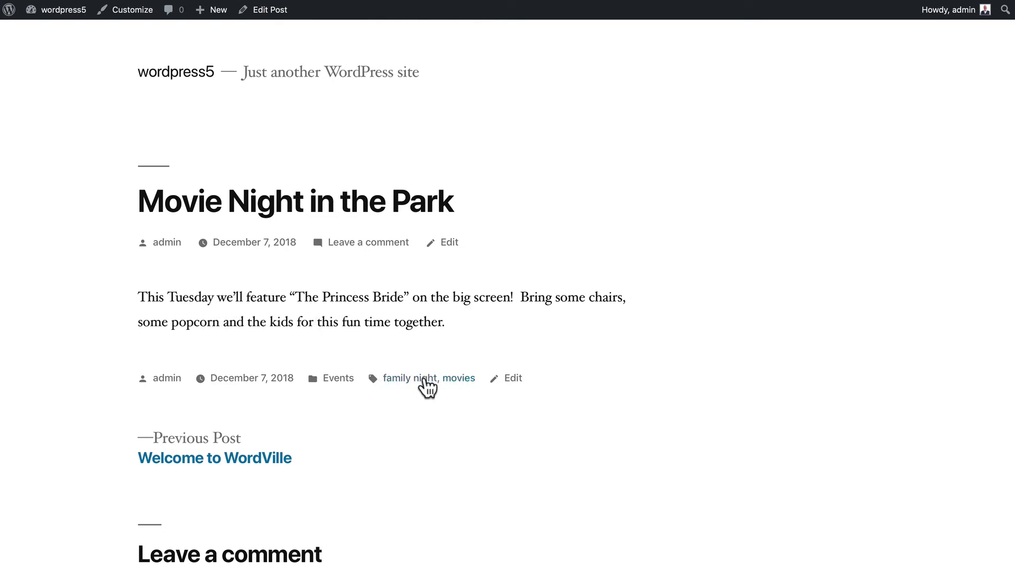
# - Open the 'family night' tag archive listing the post and browse it
pyautogui.click(402, 378)
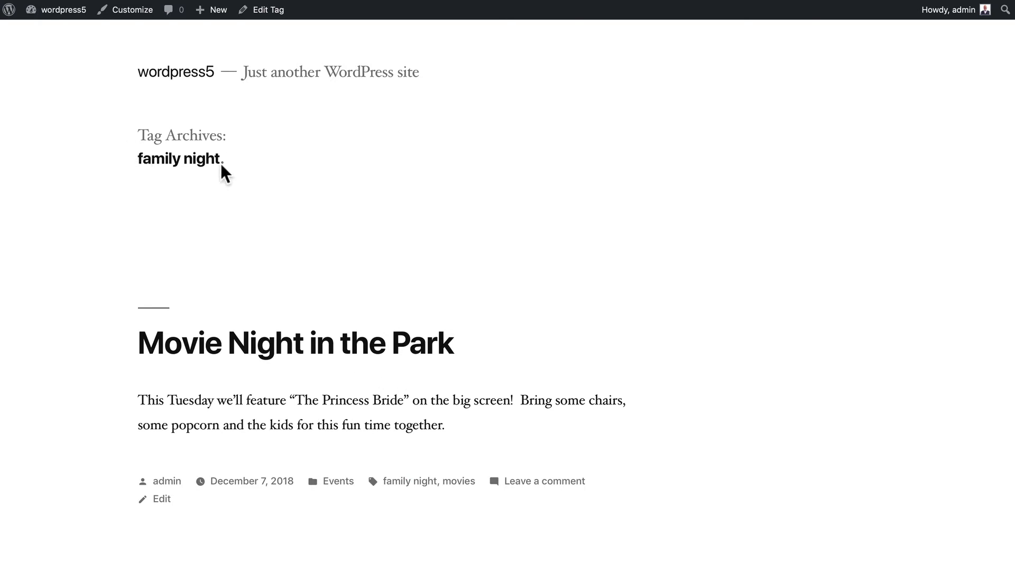
pyautogui.scroll(-5, 202, 235)
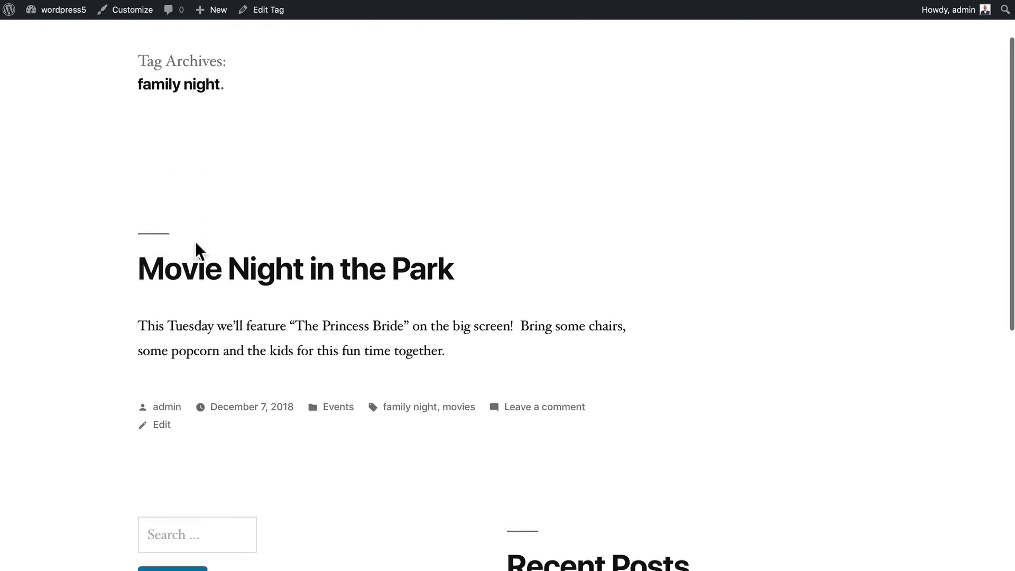
pyautogui.scroll(-5, 198, 232)
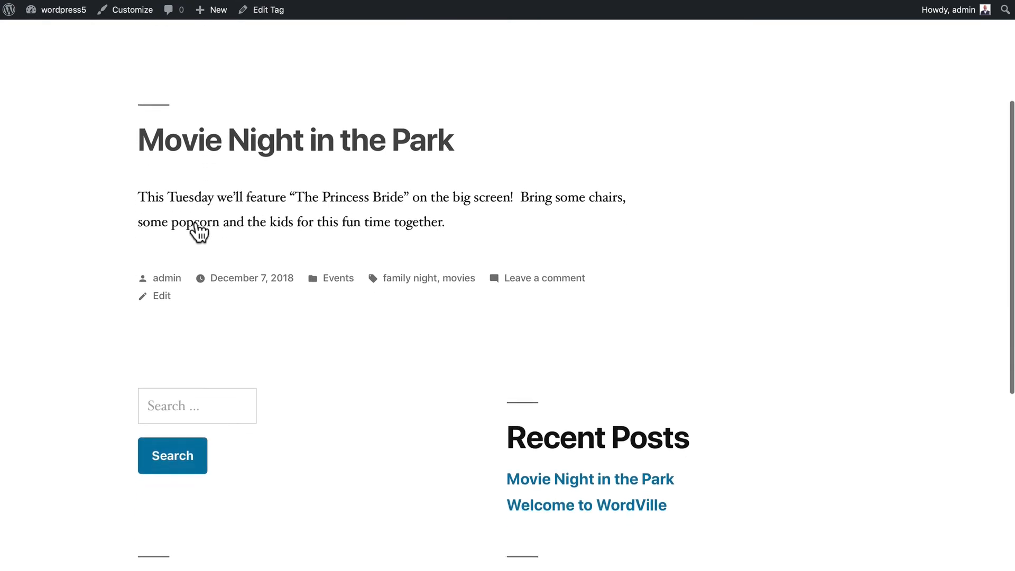
pyautogui.scroll(-2, 196, 222)
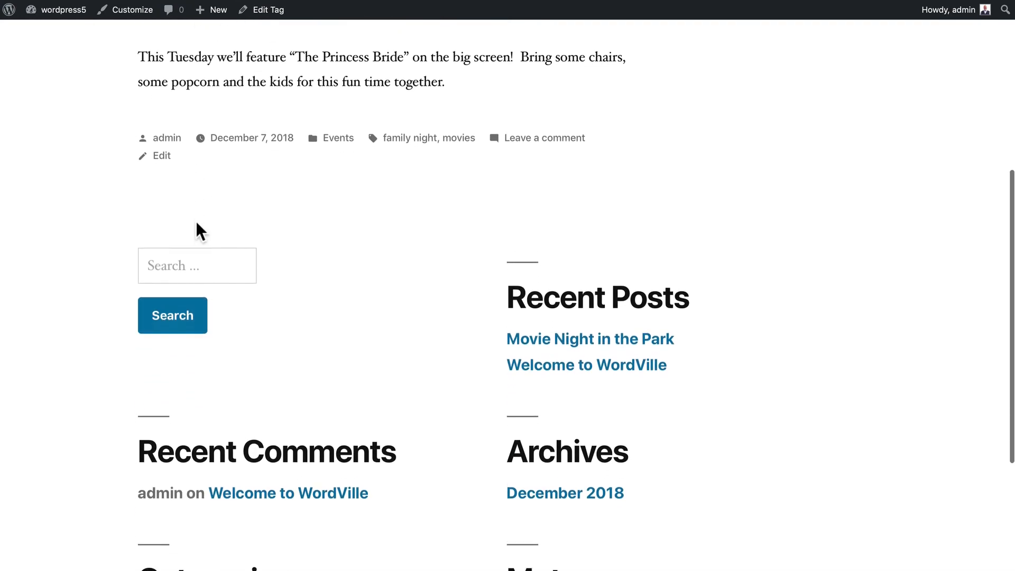
pyautogui.scroll(10, 197, 222)
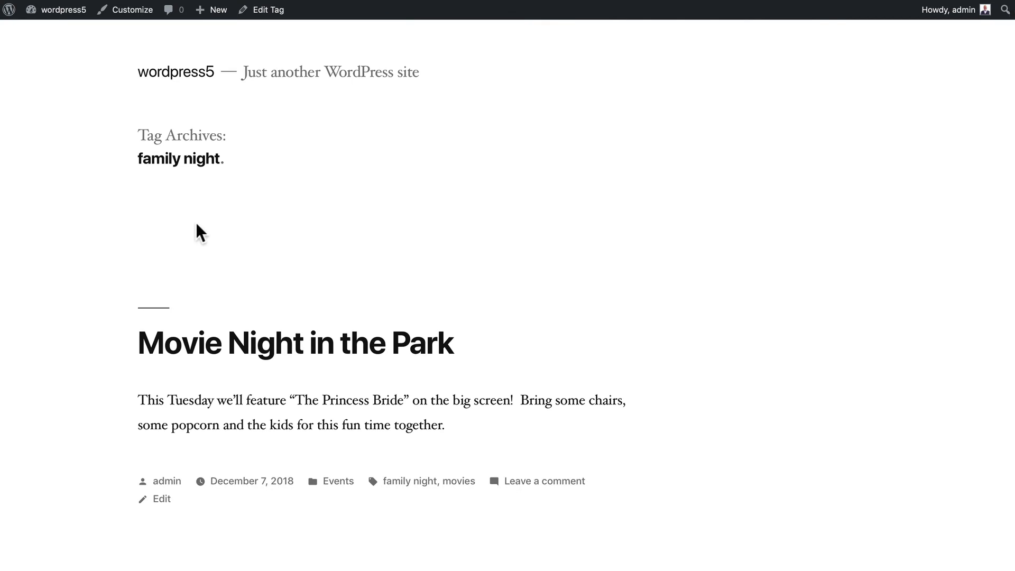
# - Go to the Dashboard from the admin bar, then to Posts > Tags
pyautogui.moveTo(46, 11)
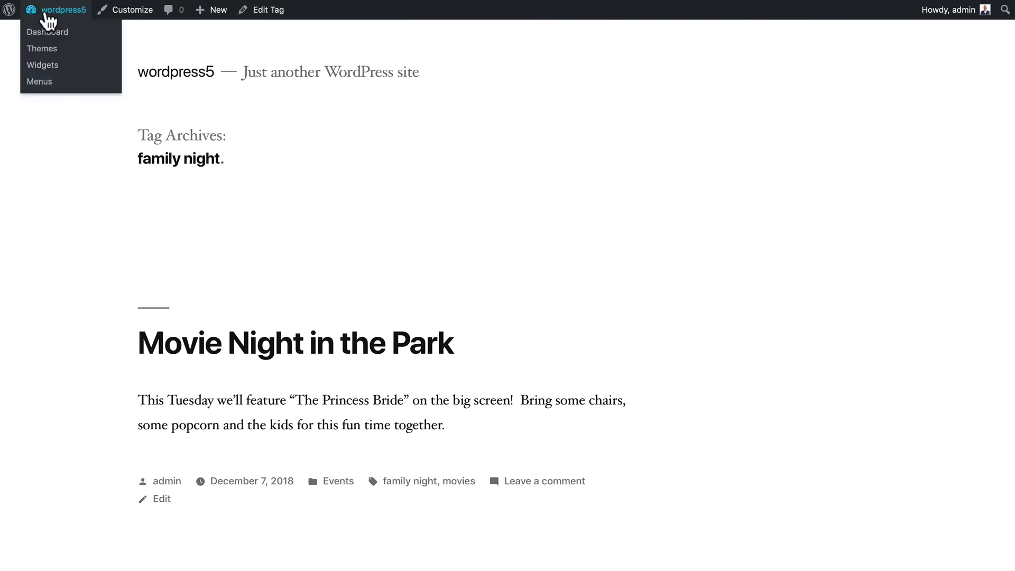
pyautogui.click(44, 32)
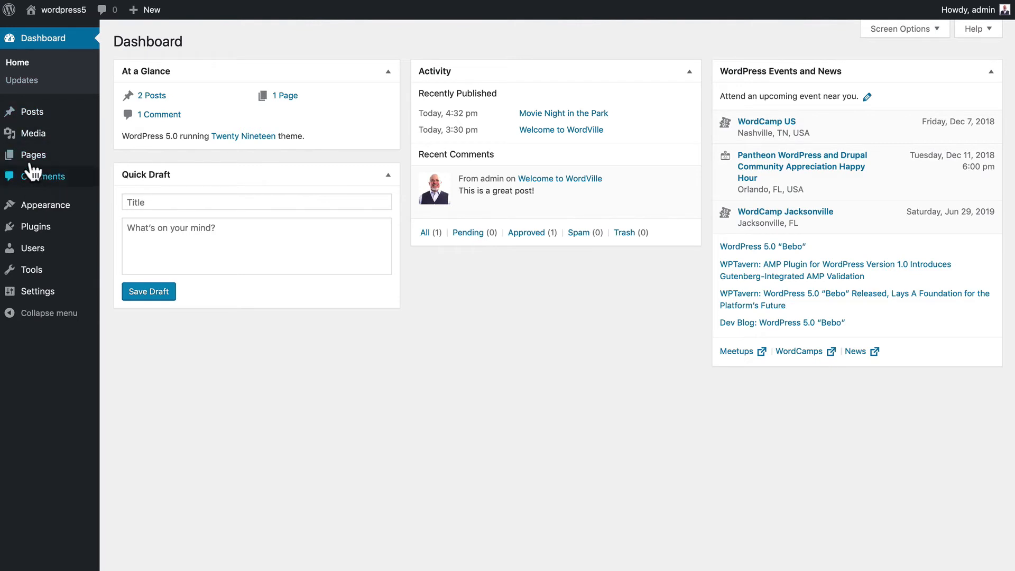
pyautogui.click(32, 110)
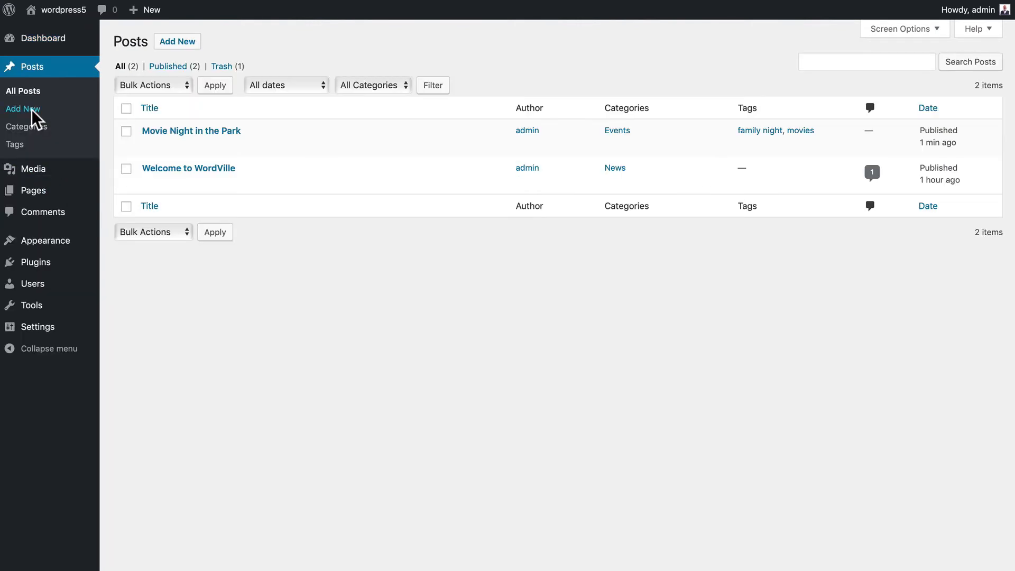
pyautogui.click(15, 145)
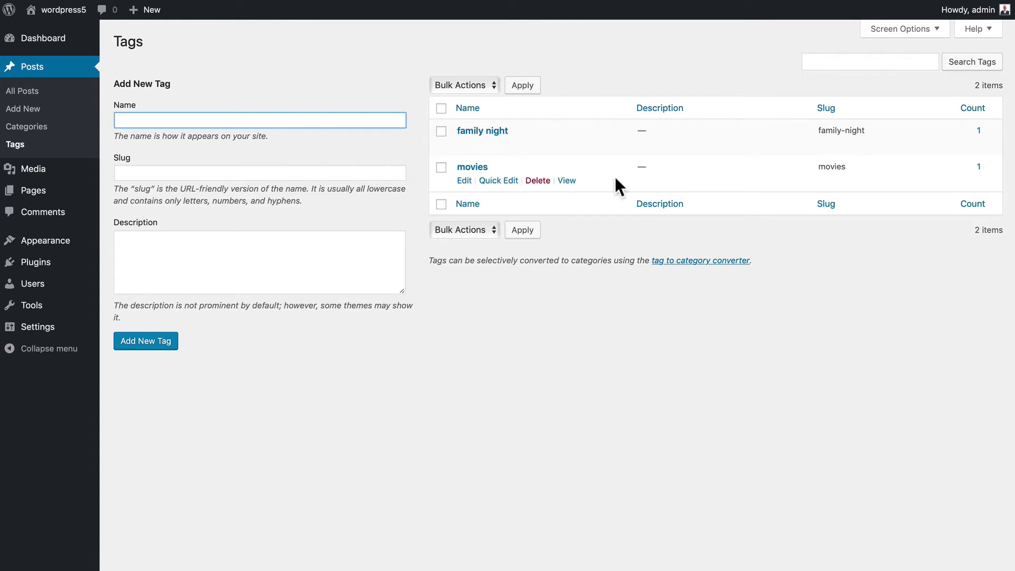
# - Create a new post titled 'Another Movie Night in the Park' with the body 'Forest Gump'
pyautogui.click(23, 110)
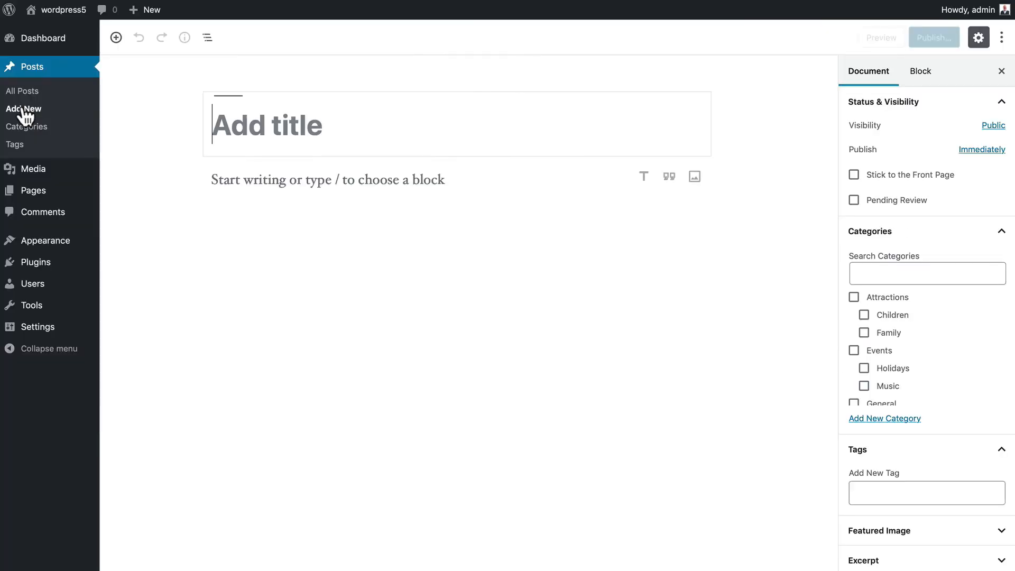
pyautogui.write('A')
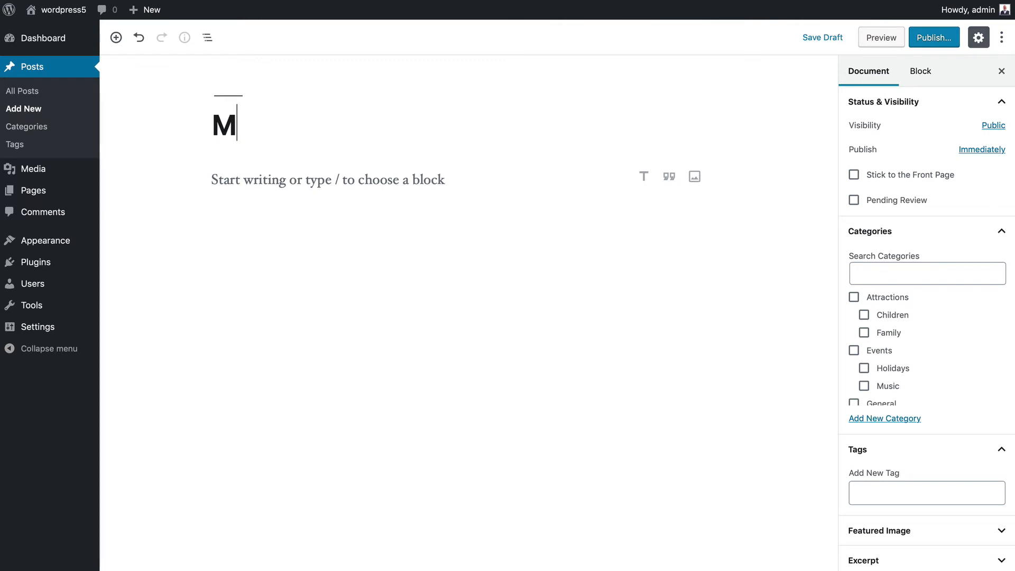
pyautogui.write('nother Mo')
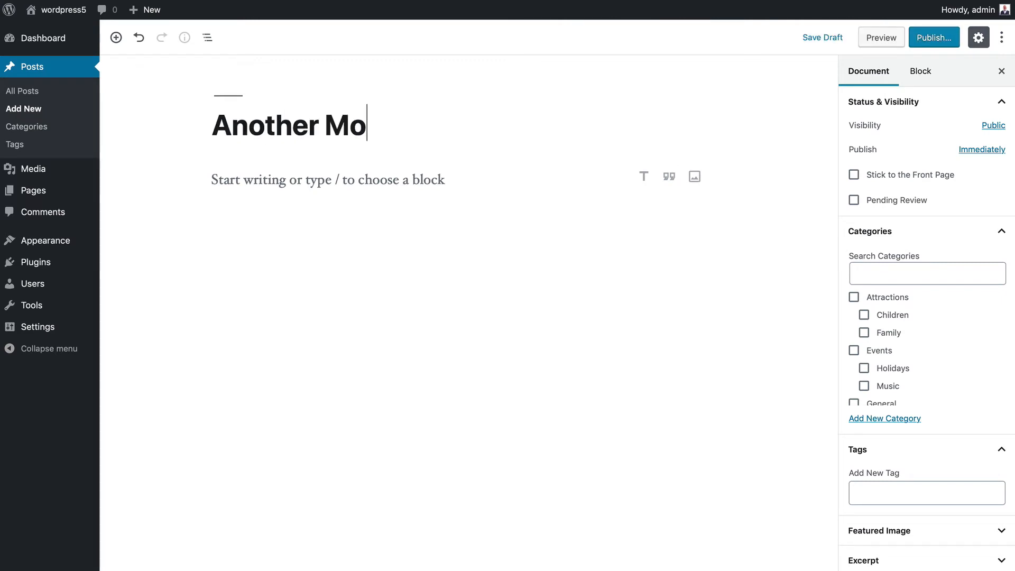
pyautogui.write('vie Night in th')
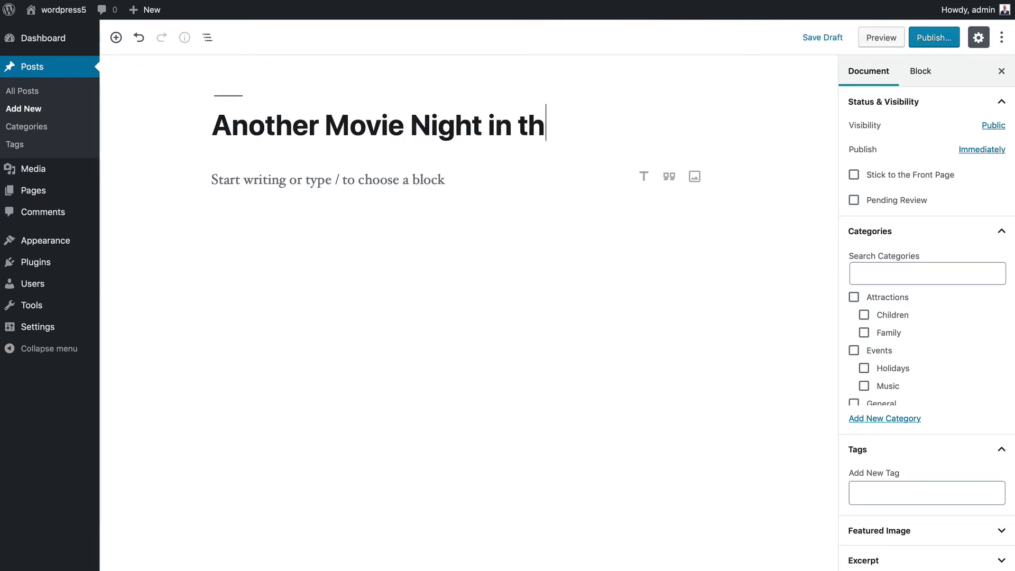
pyautogui.write('e Park')
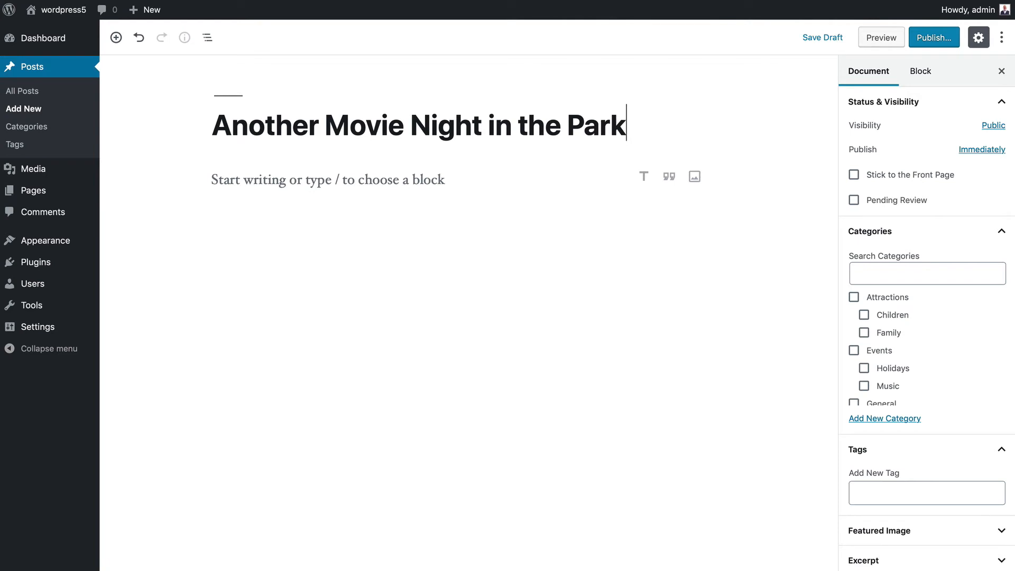
pyautogui.click(231, 178)
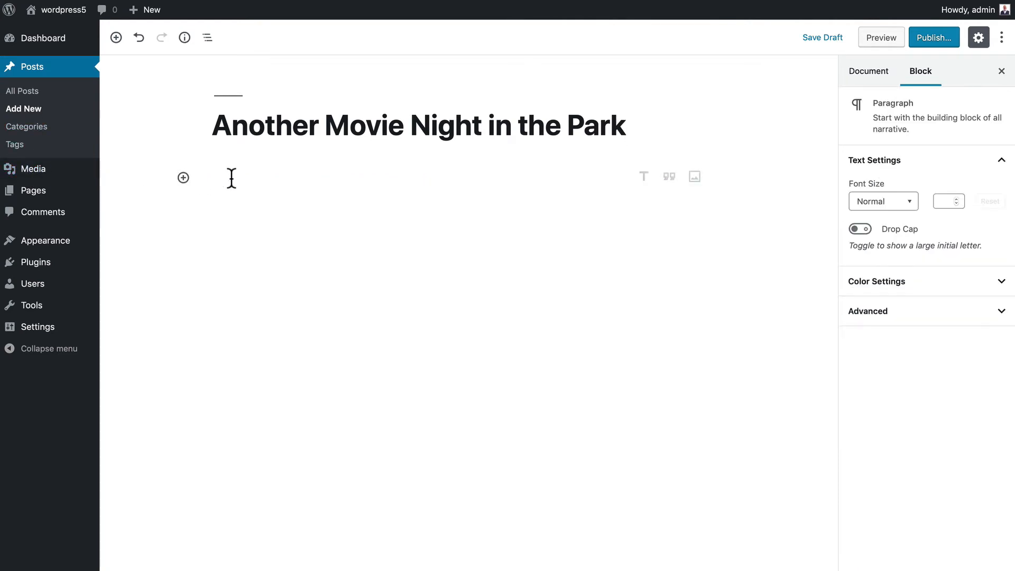
pyautogui.write('Forest Gump')
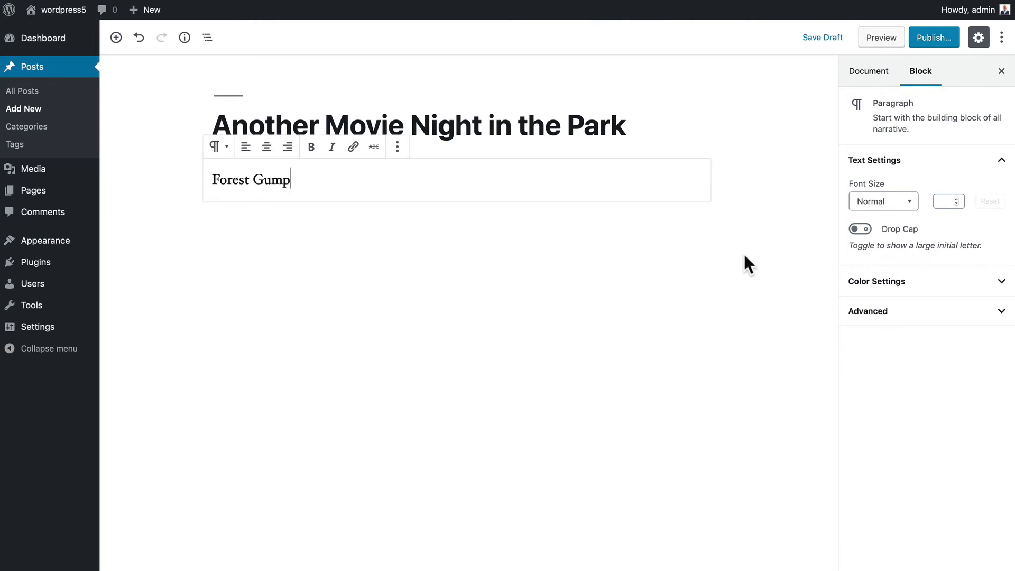
# - Tag the post with the existing 'movies' tag and publish it
pyautogui.click(879, 77)
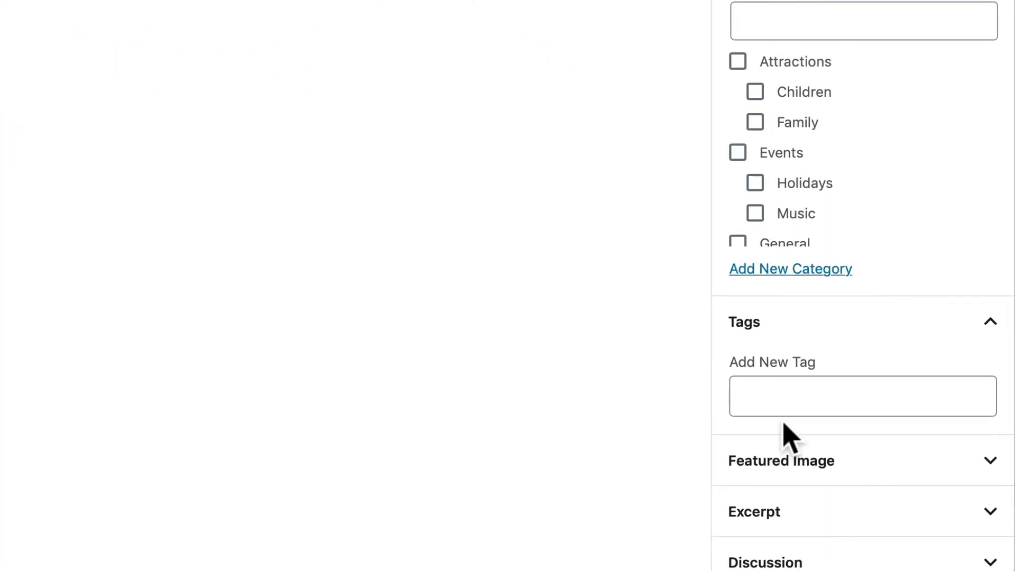
pyautogui.click(778, 395)
pyautogui.write('mo')
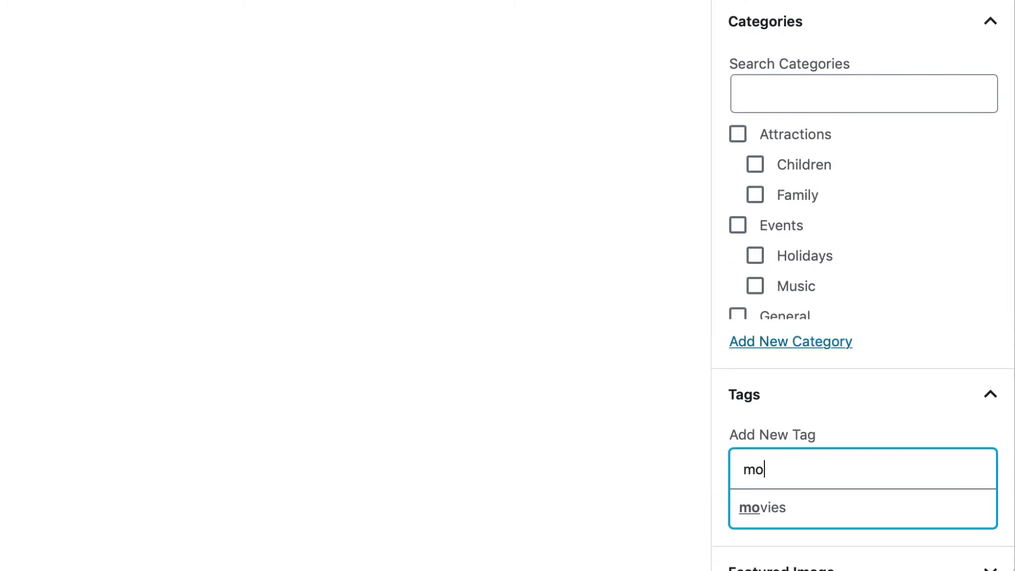
pyautogui.click(765, 509)
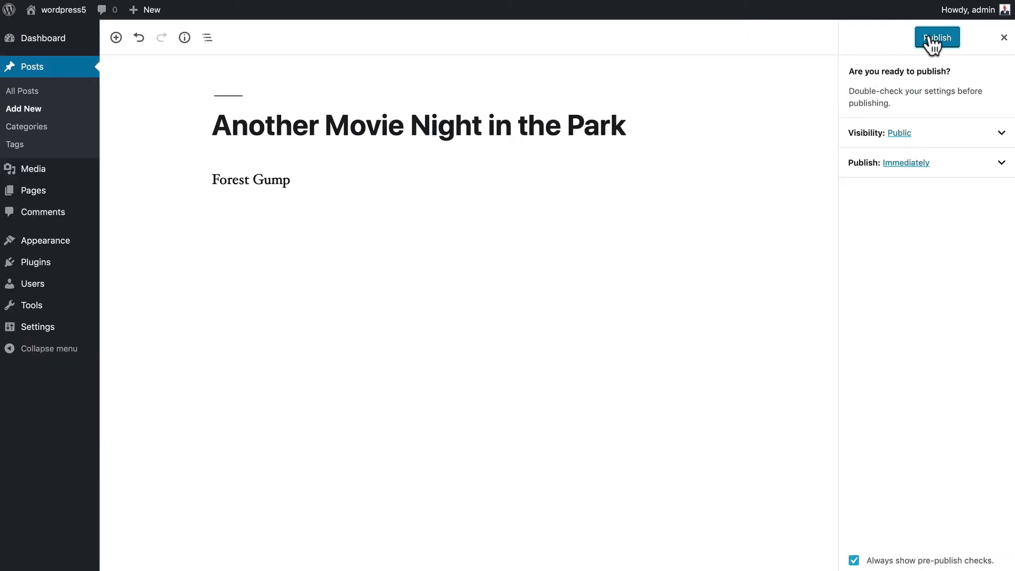
pyautogui.click(930, 42)
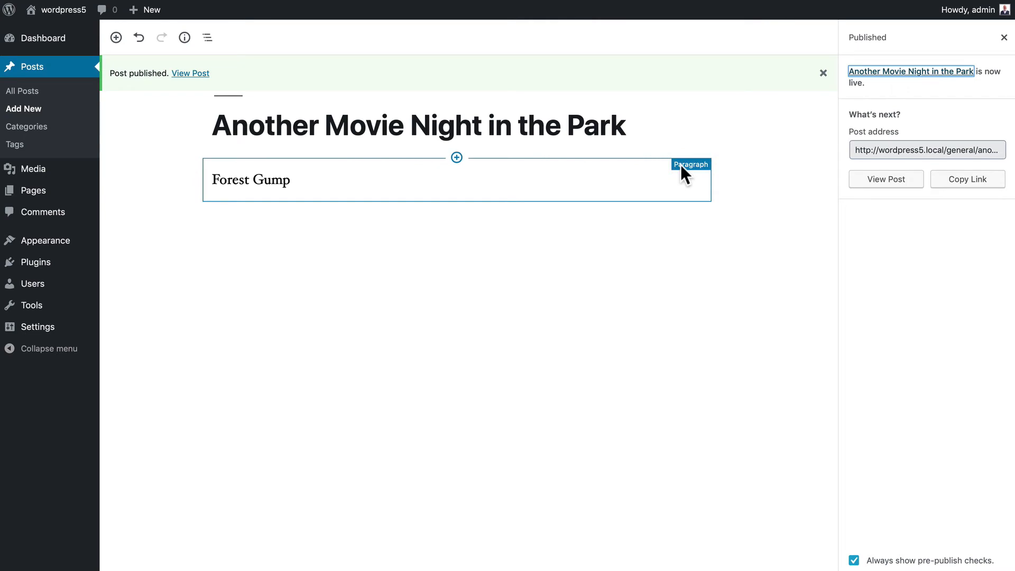
# - View the new post, open the 'movies' tag archive, and scroll back to the top
pyautogui.click(189, 74)
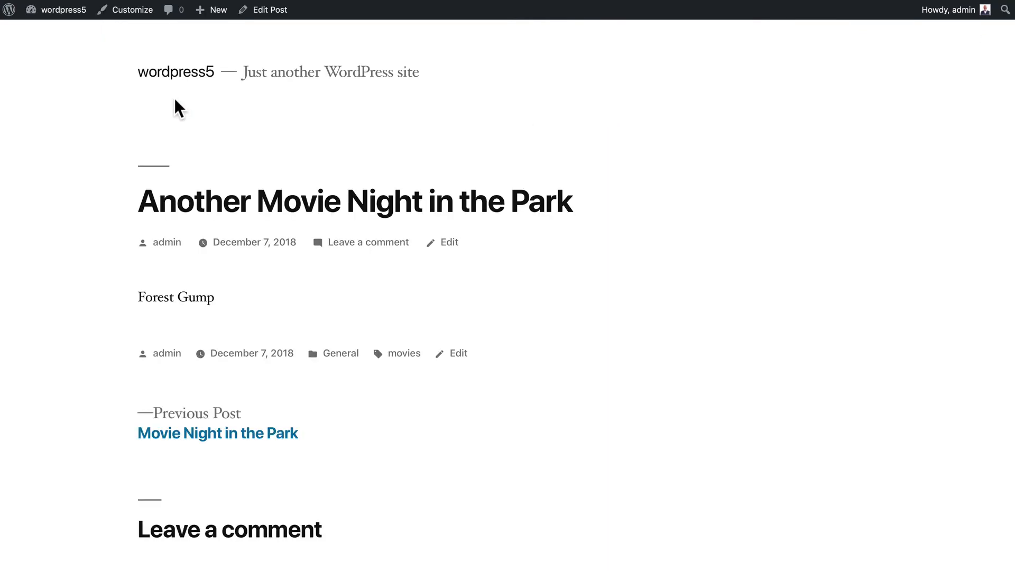
pyautogui.click(403, 353)
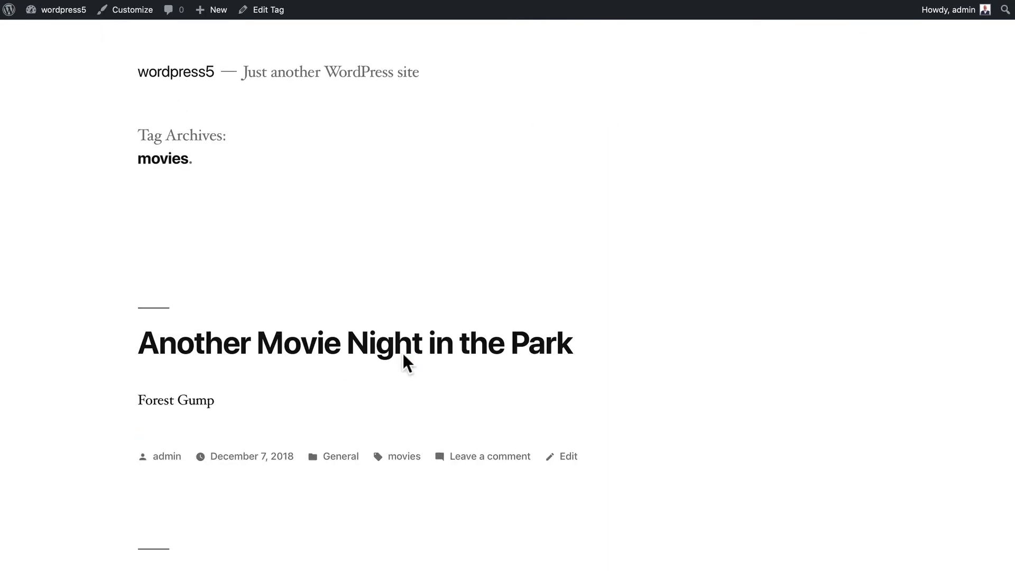
pyautogui.scroll(-5, 77, 348)
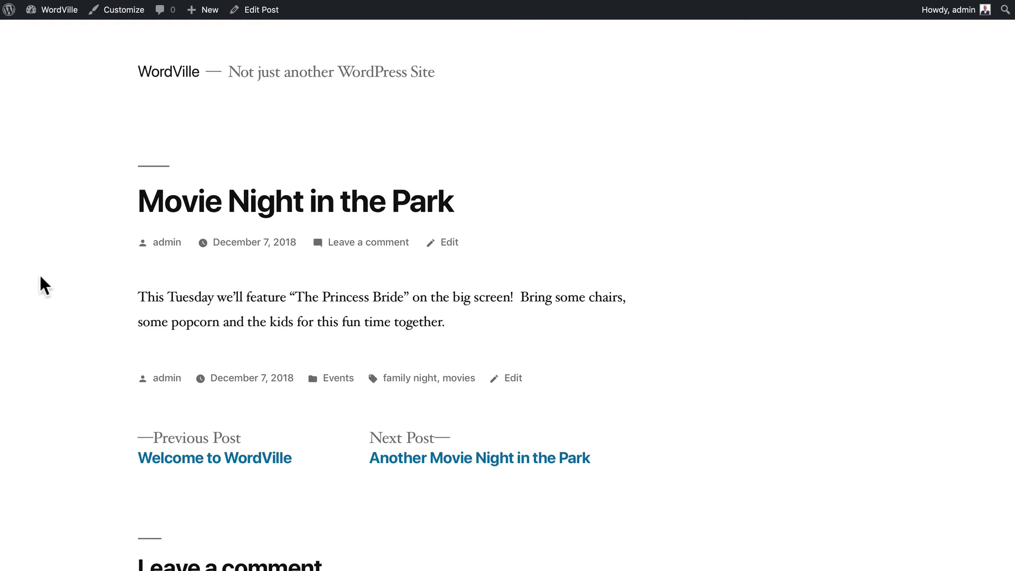
pyautogui.scroll(-6, 43, 284)
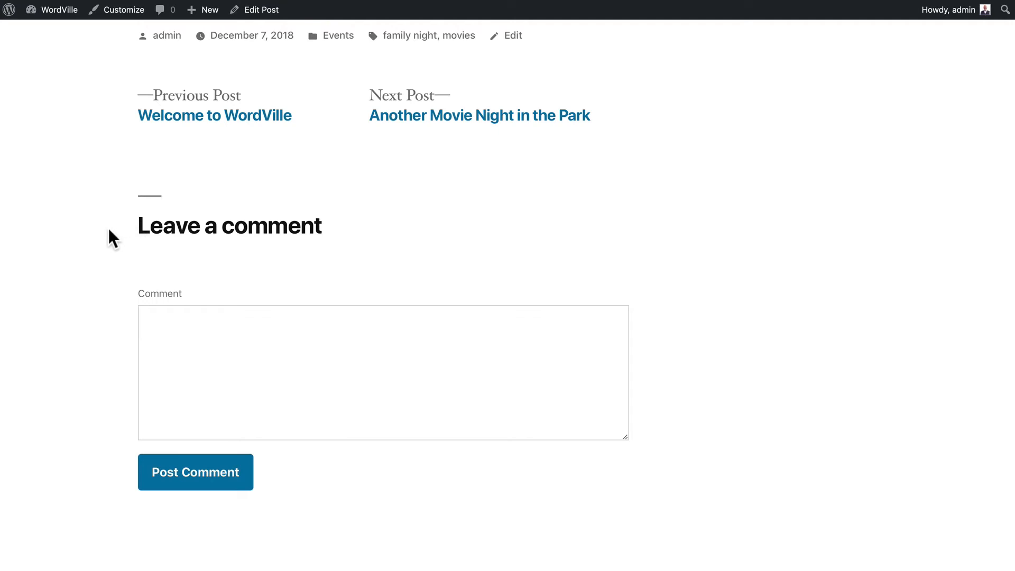
pyautogui.scroll(6, 108, 238)
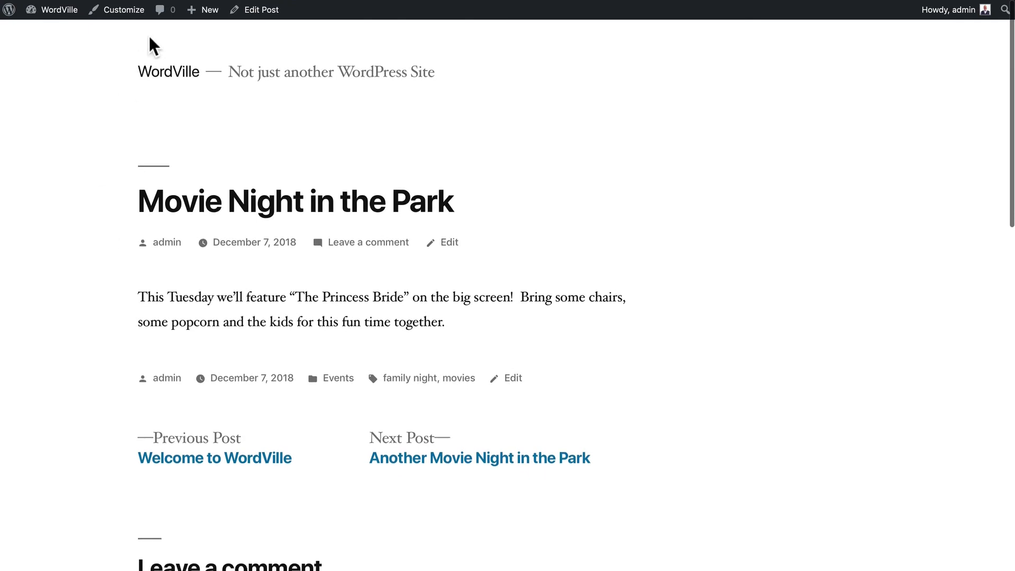
# - Visit the Dashboard and Comments pages, then open the All Posts list
pyautogui.moveTo(61, 20)
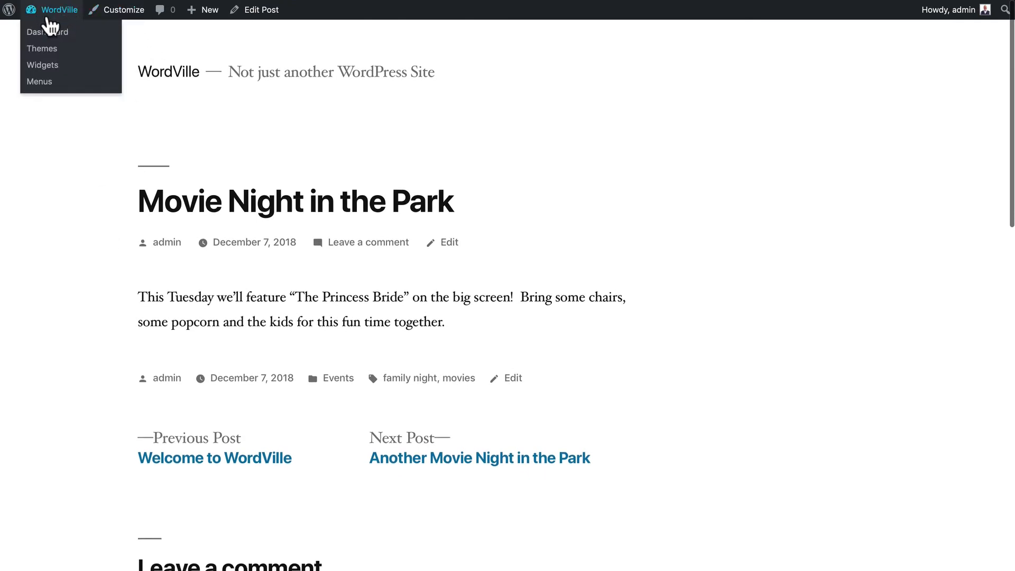
pyautogui.click(47, 33)
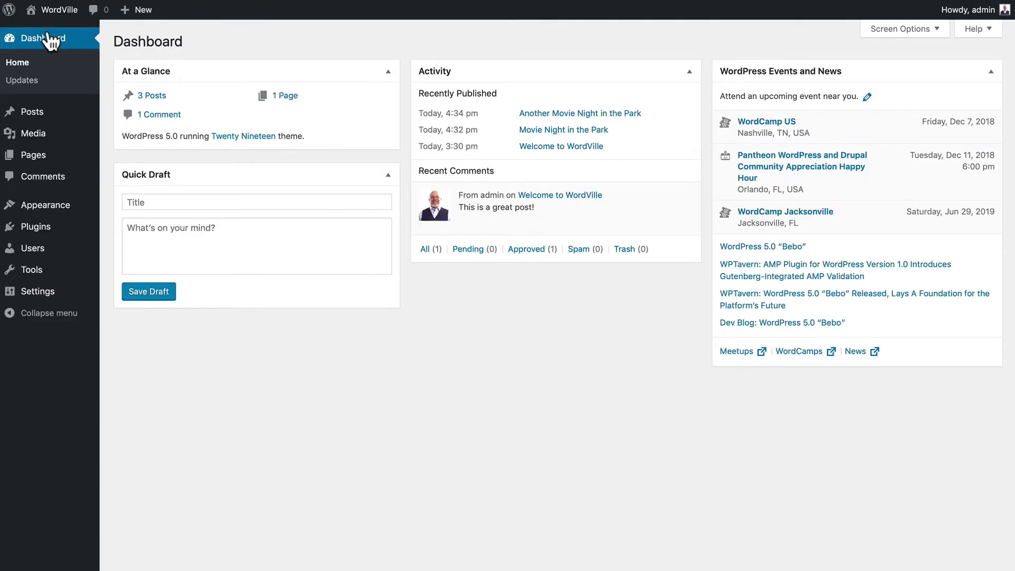
pyautogui.click(32, 176)
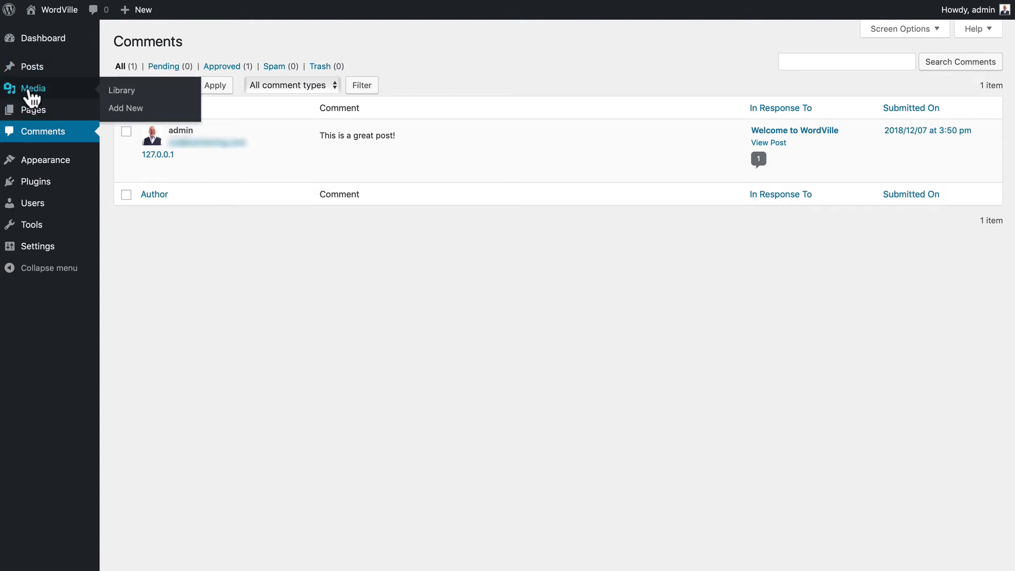
pyautogui.click(29, 73)
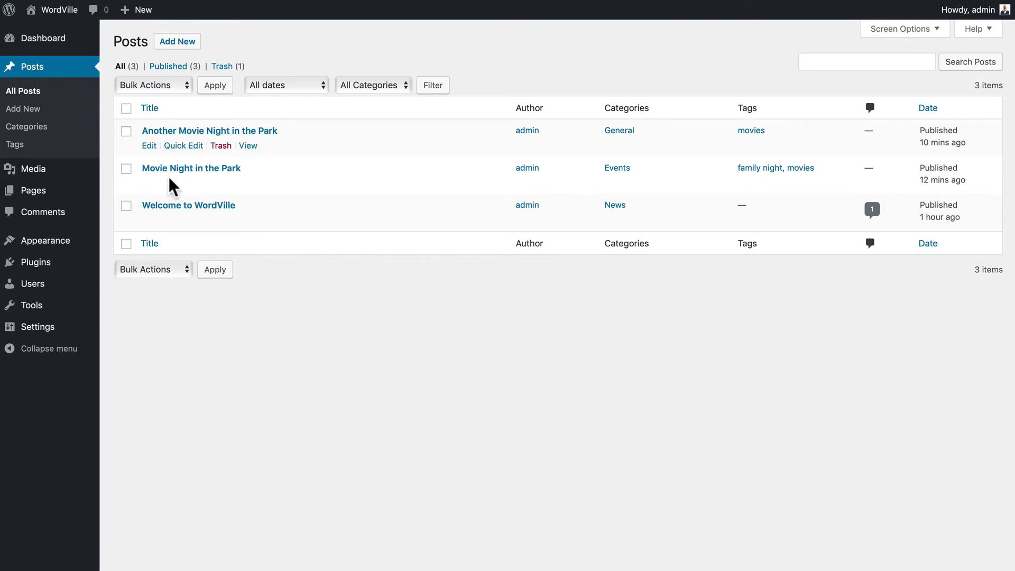
# - Edit Another Movie Night in the Park and uncheck Allow Comments under Discussion
pyautogui.click(149, 145)
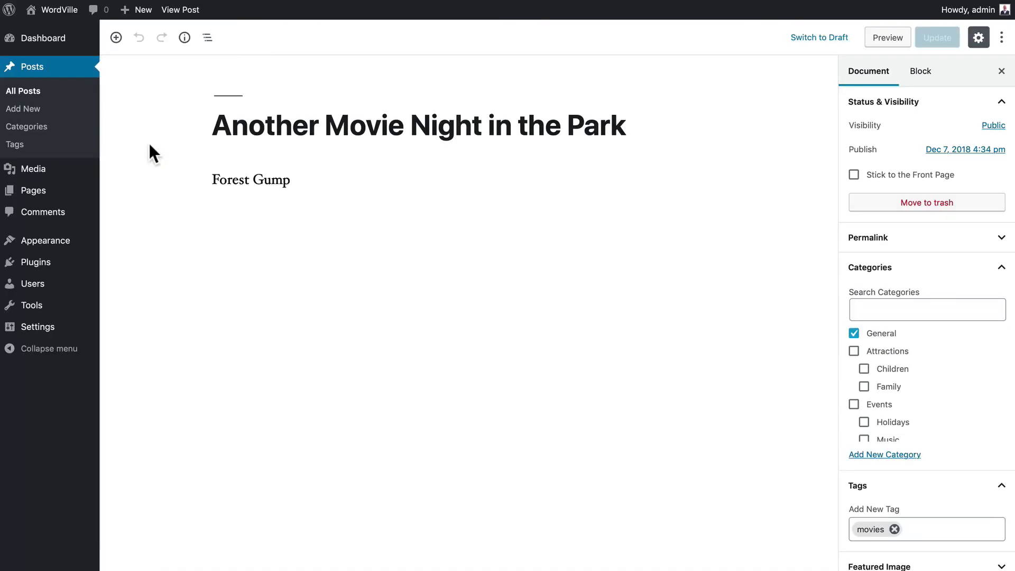
pyautogui.scroll(-1, 753, 143)
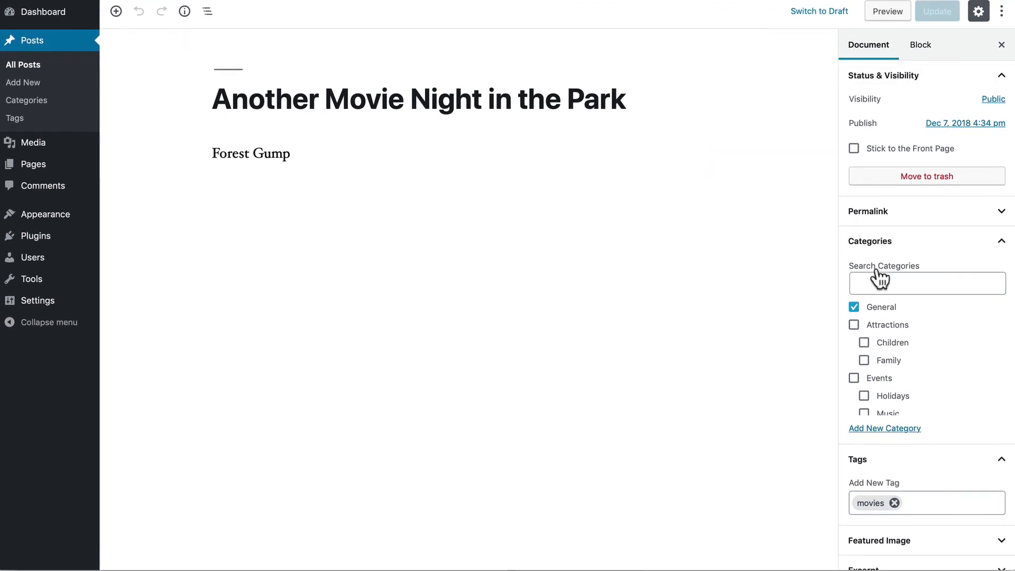
pyautogui.scroll(-2, 888, 286)
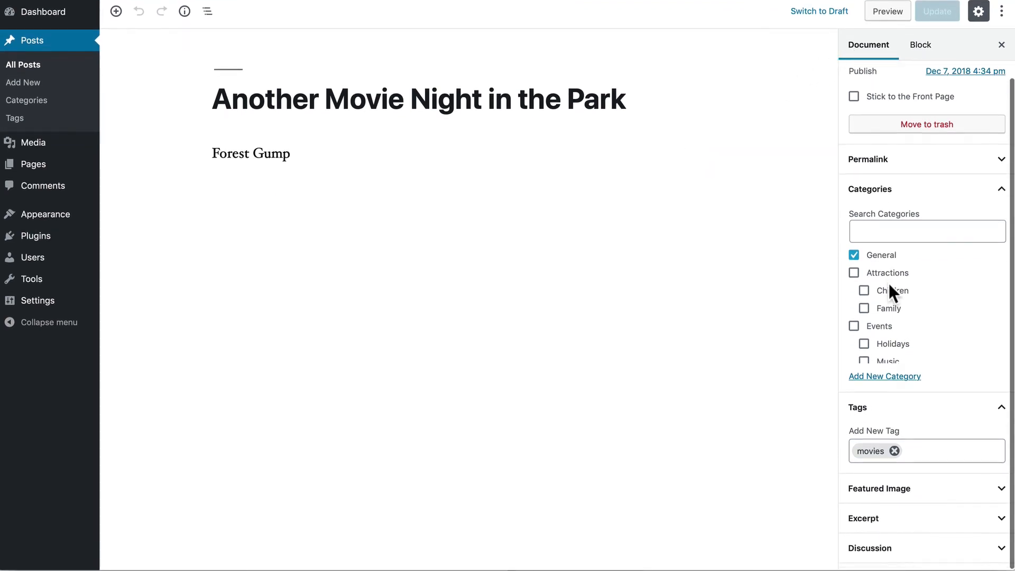
pyautogui.click(874, 557)
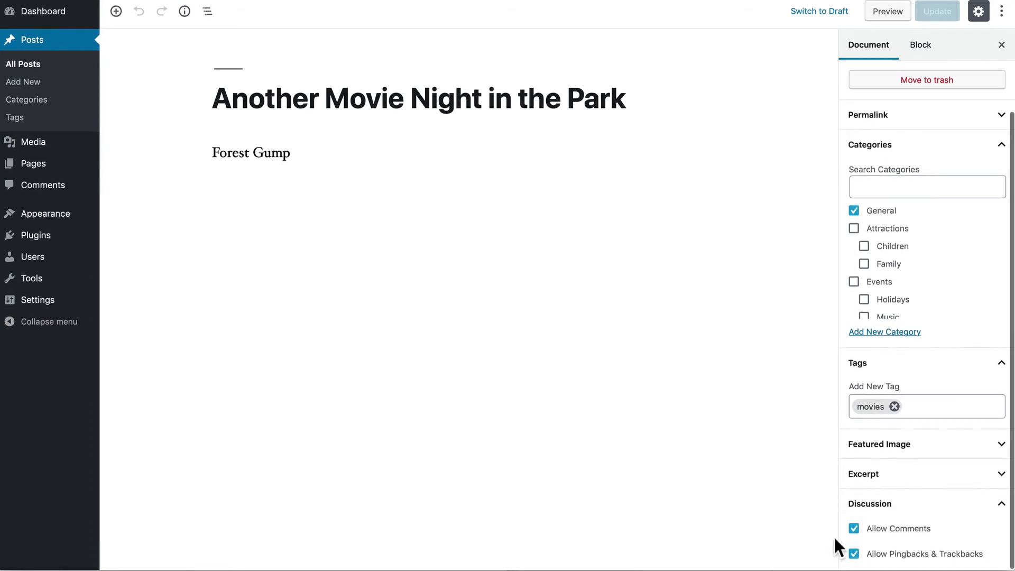
pyautogui.click(854, 528)
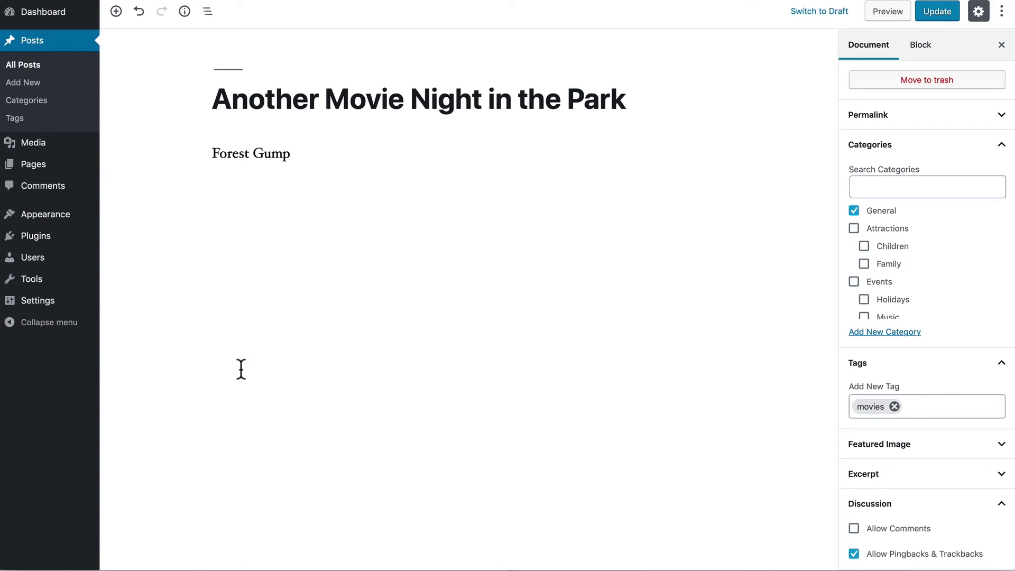
pyautogui.moveTo(34, 309)
# - Re-enable comments and post 'This sounds like a lot of fun!' on the live post
pyautogui.click(853, 530)
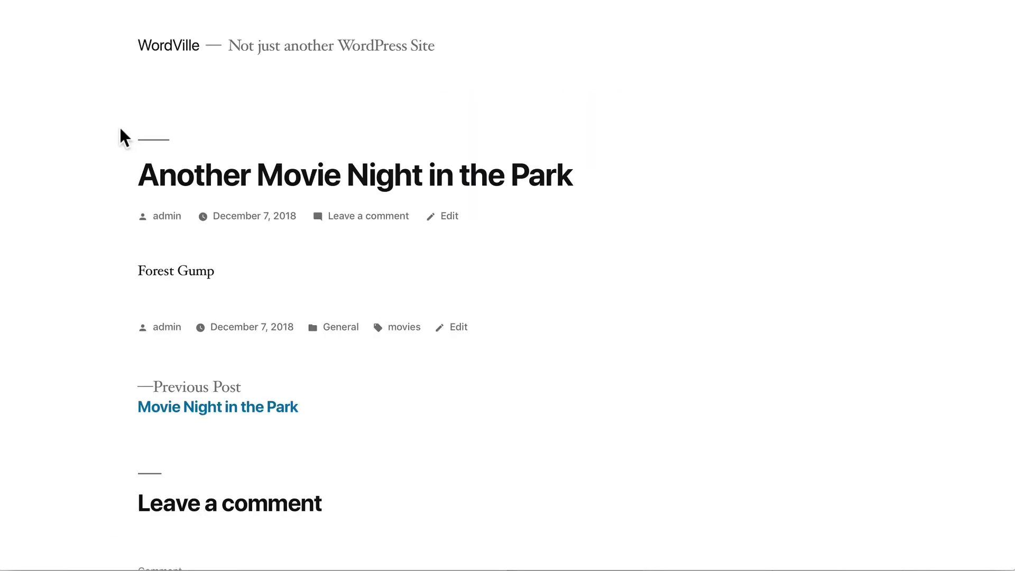
pyautogui.scroll(-6, 109, 121)
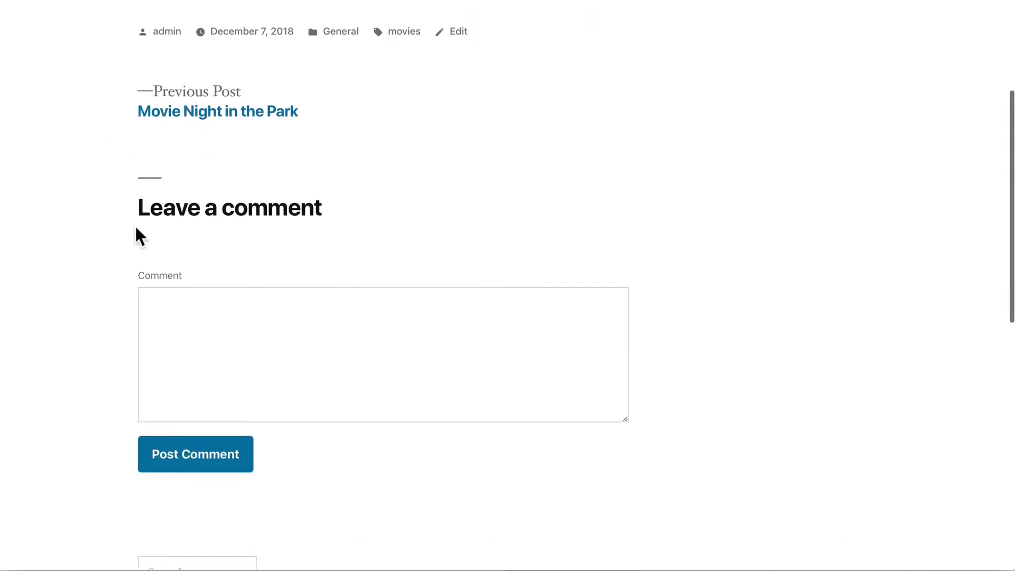
pyautogui.click(192, 333)
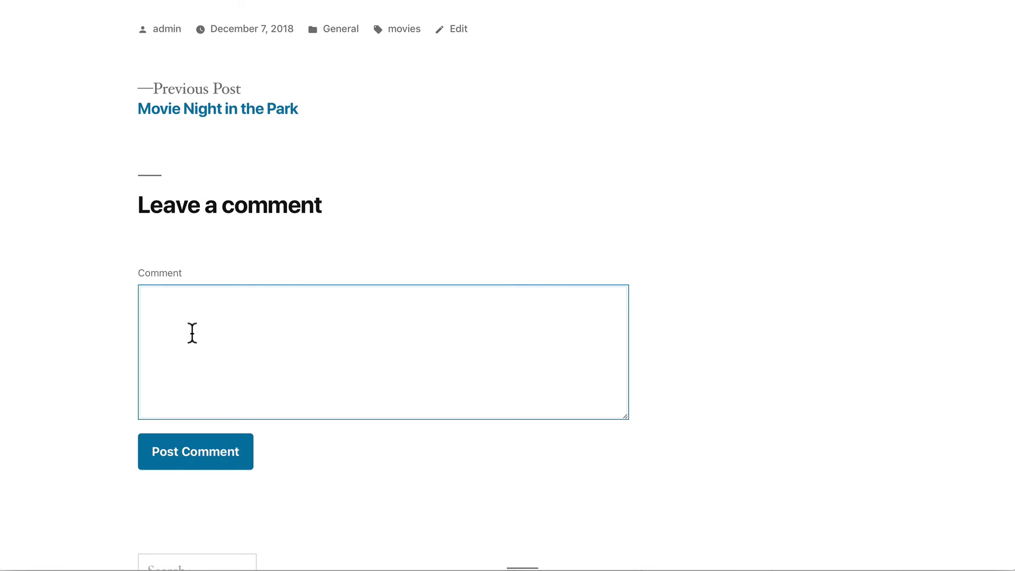
pyautogui.write('This sounds like a lot ')
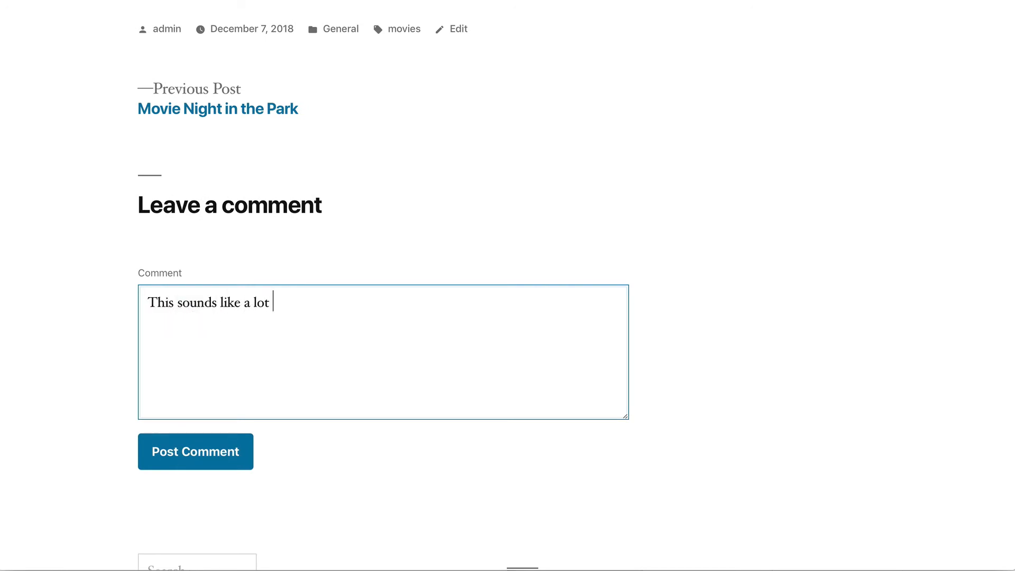
pyautogui.write('of fun!')
pyautogui.click(177, 462)
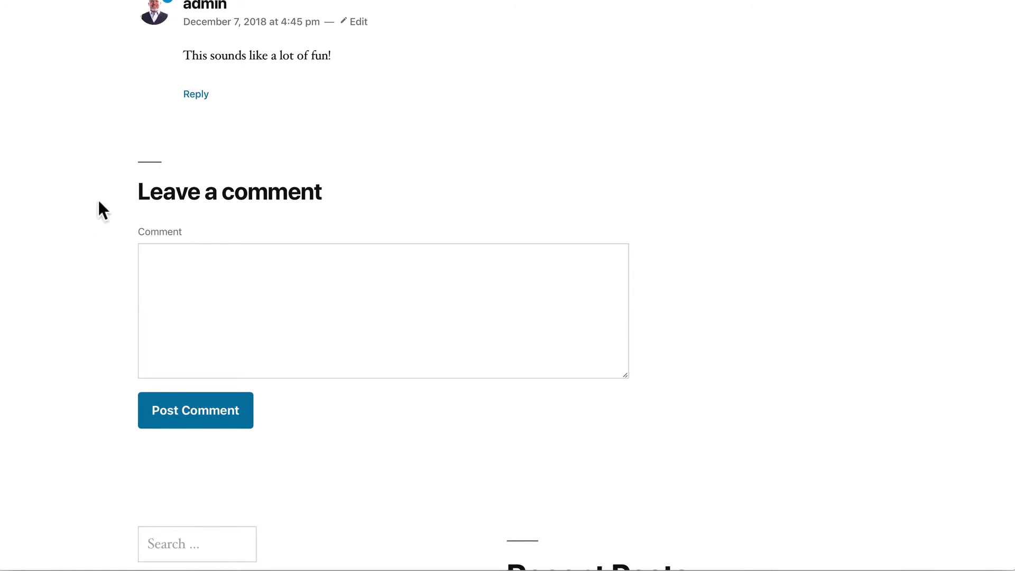
pyautogui.scroll(5, 100, 206)
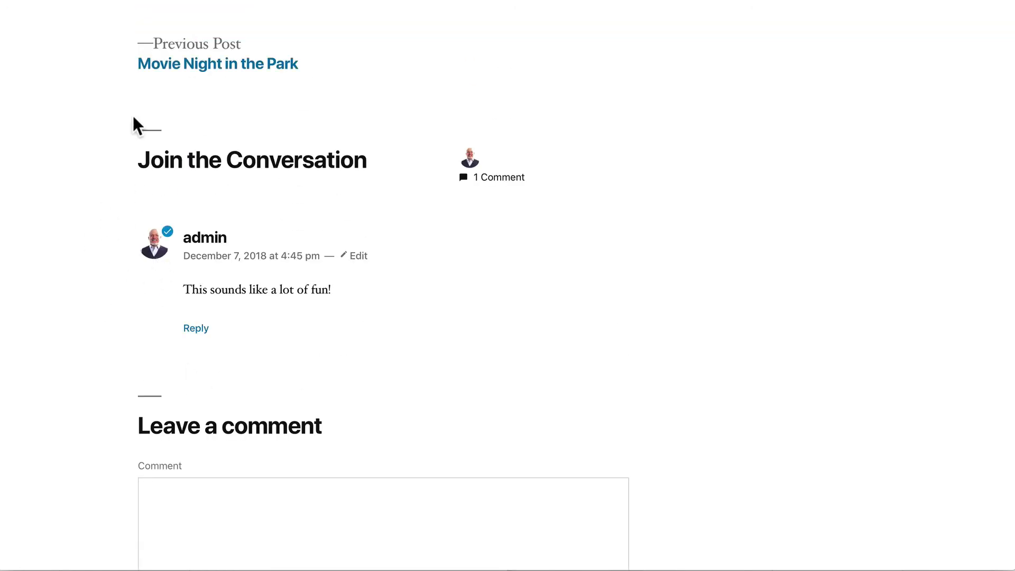
pyautogui.scroll(7, 59, 153)
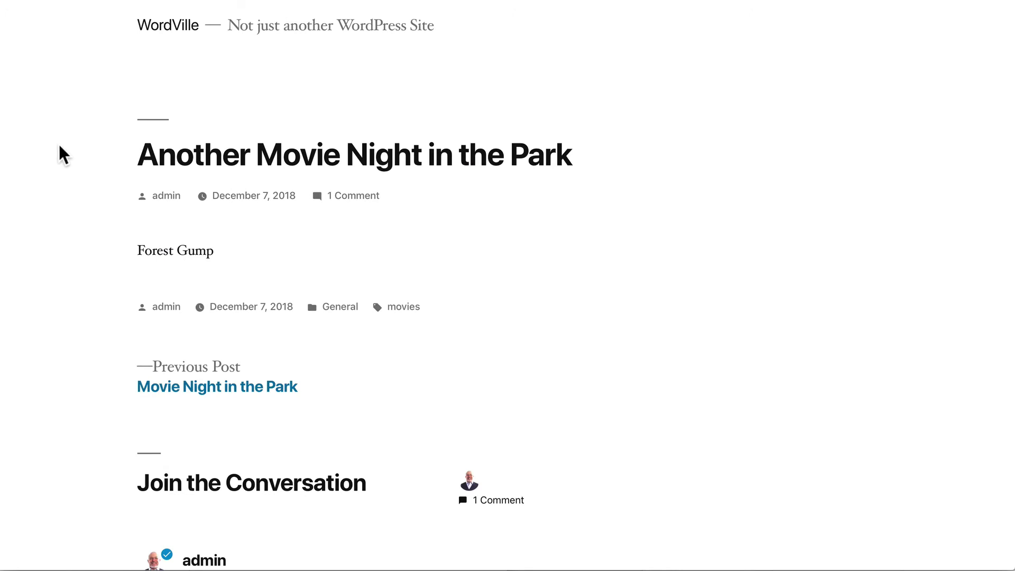
pyautogui.scroll(-12, 59, 148)
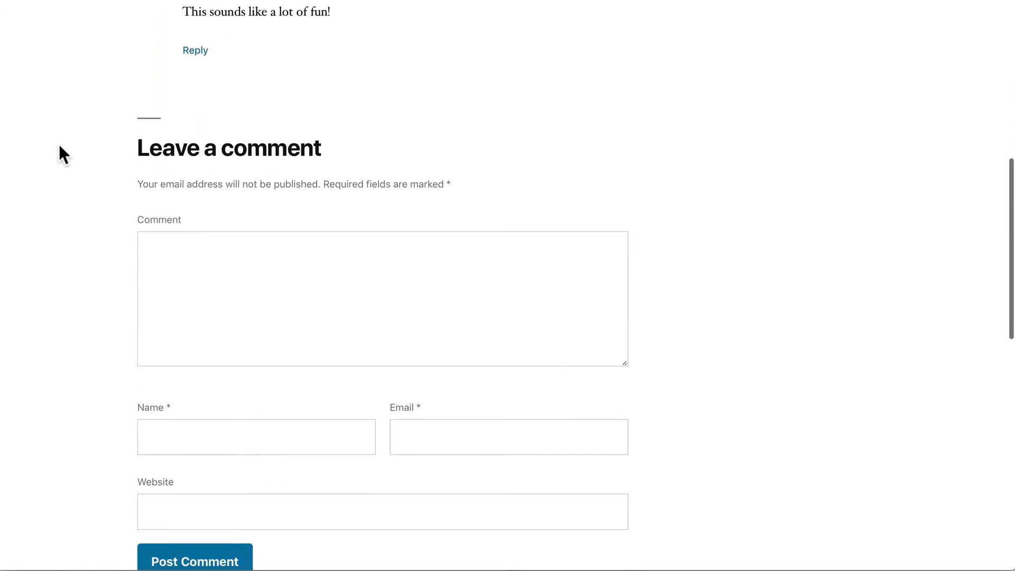
pyautogui.scroll(-1, 60, 147)
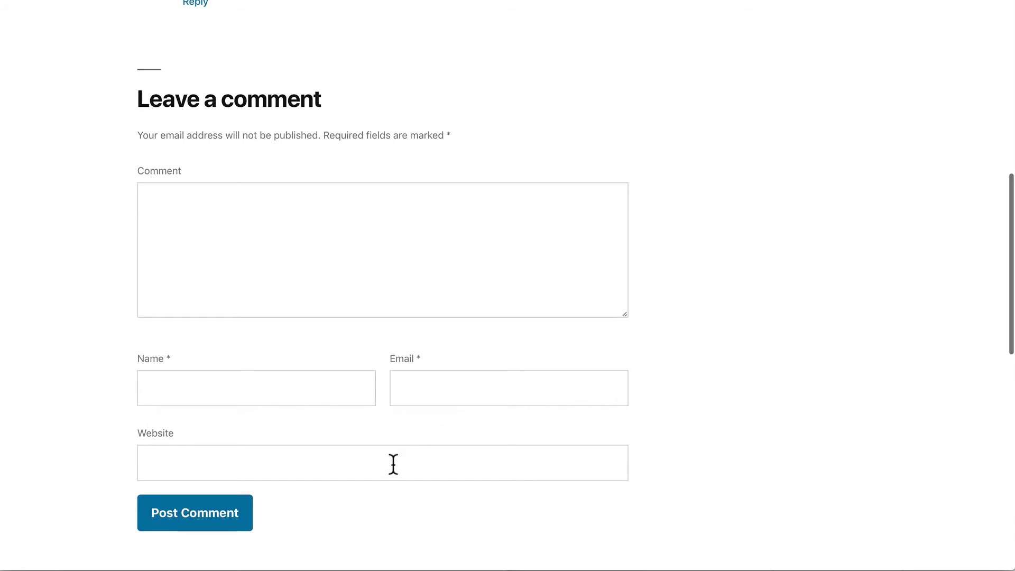
# - Write the comment 'Is the park really a good venue for watching movies?'
pyautogui.click(279, 227)
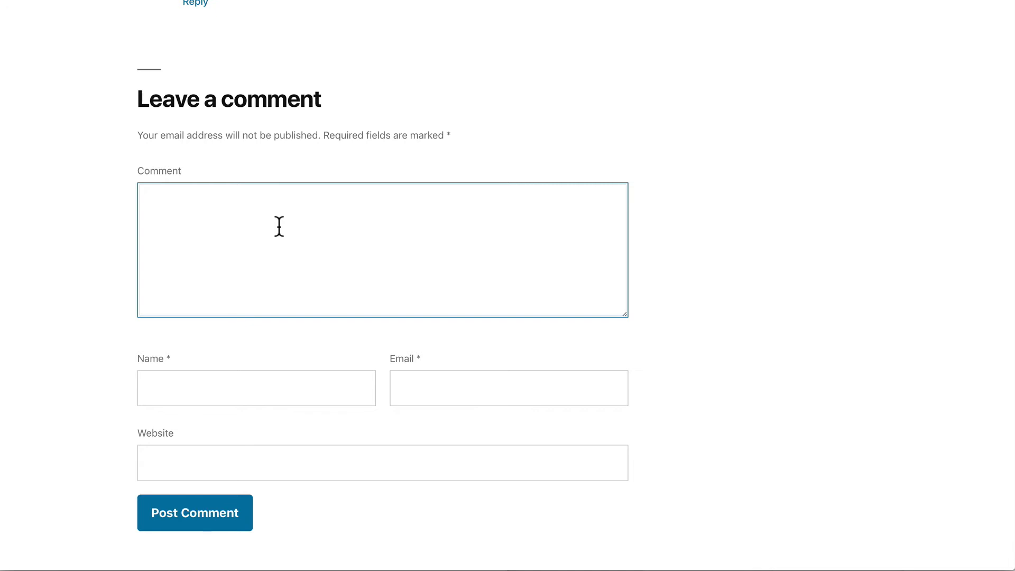
pyautogui.write('Is the part')
pyautogui.press('BackSpace')
pyautogui.write('k really a goo')
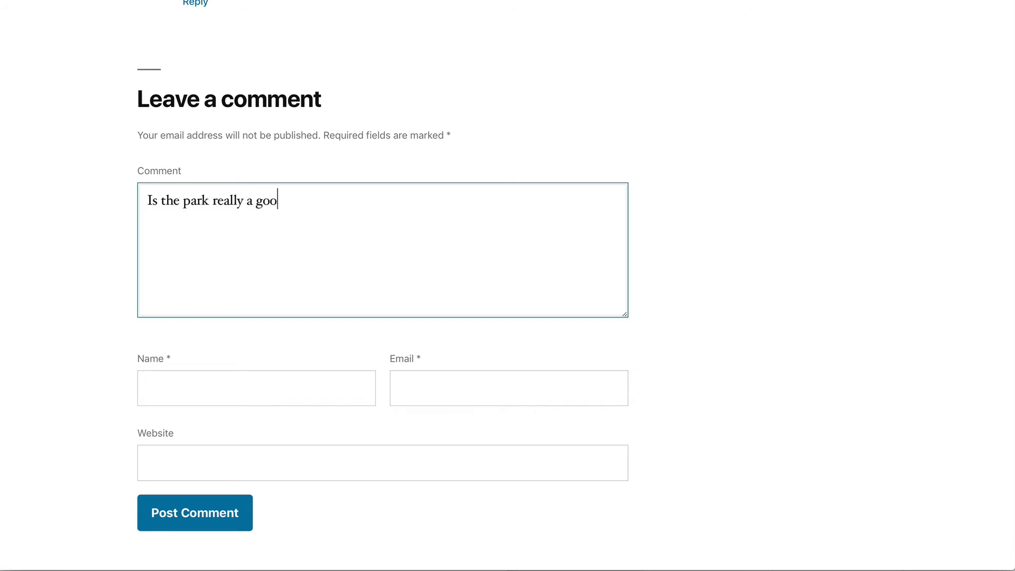
pyautogui.write('d venue for wa')
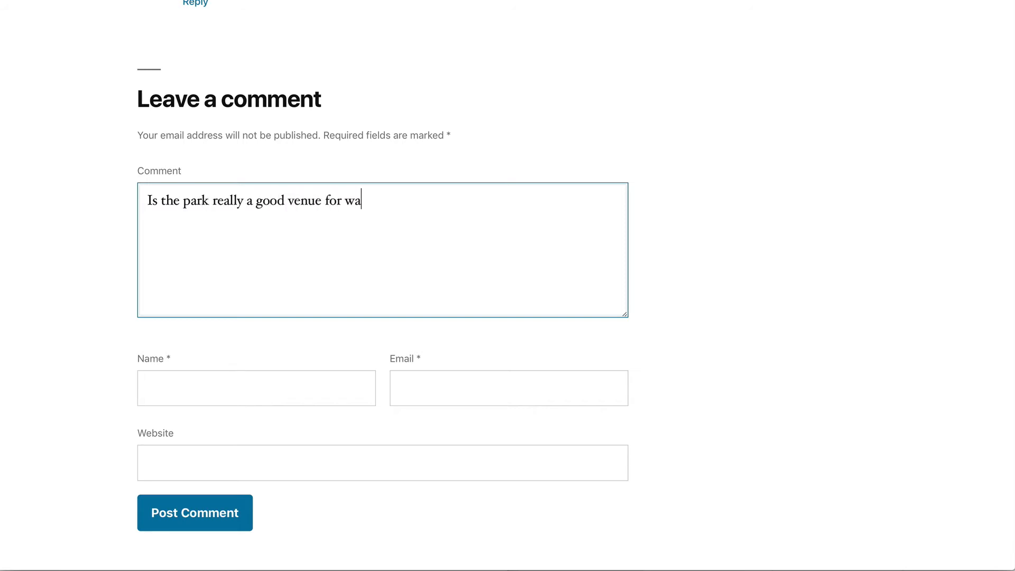
pyautogui.write('tching movies')
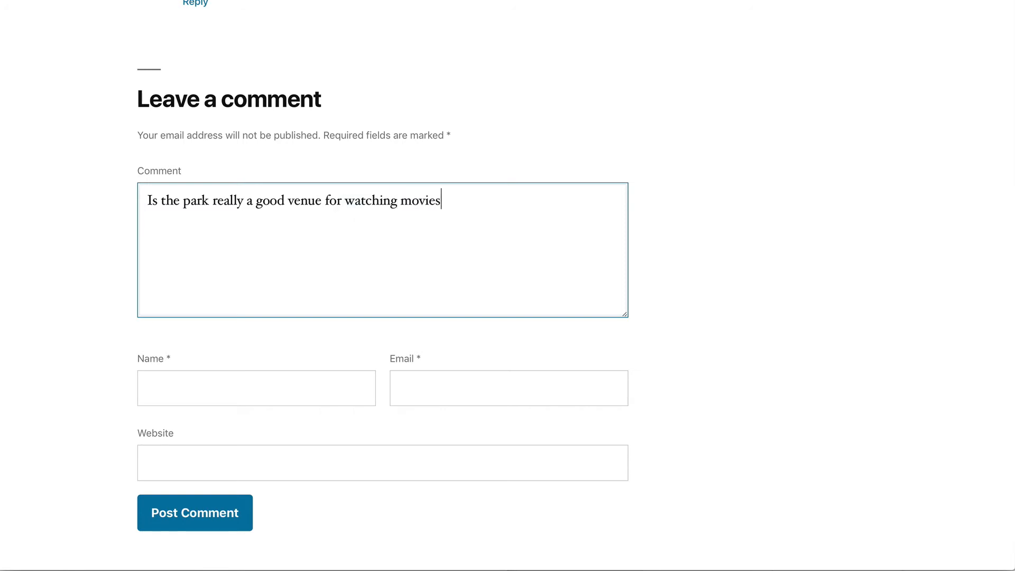
pyautogui.write('?')
# - Fill in the commenter's name and e-mail and submit the comment
pyautogui.click(208, 383)
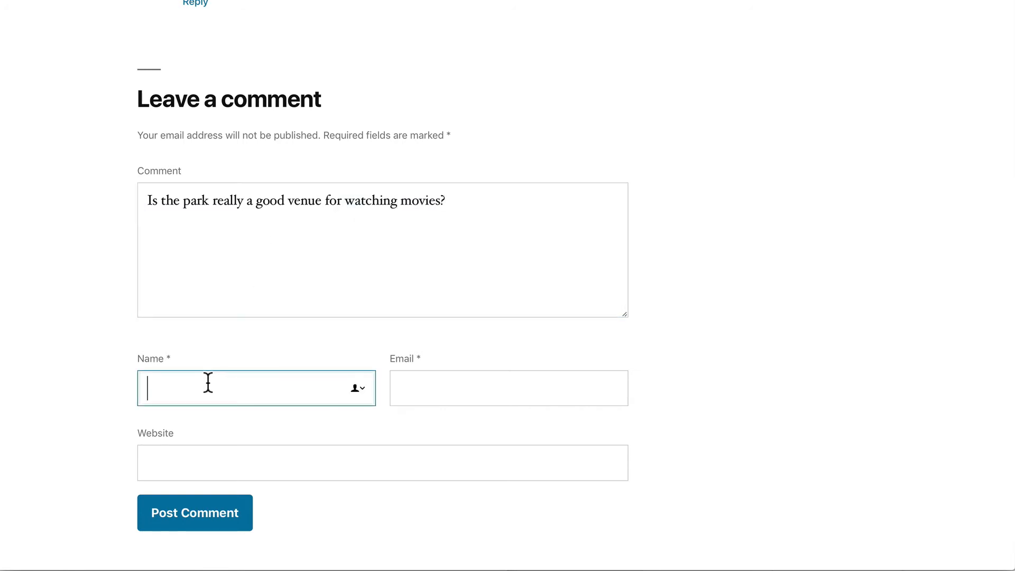
pyautogui.press('Tab')
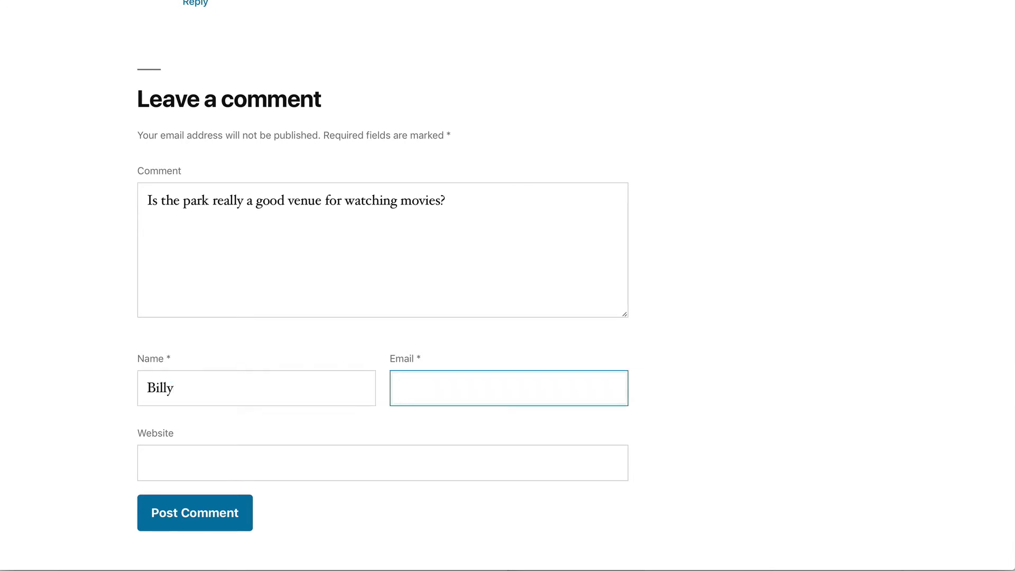
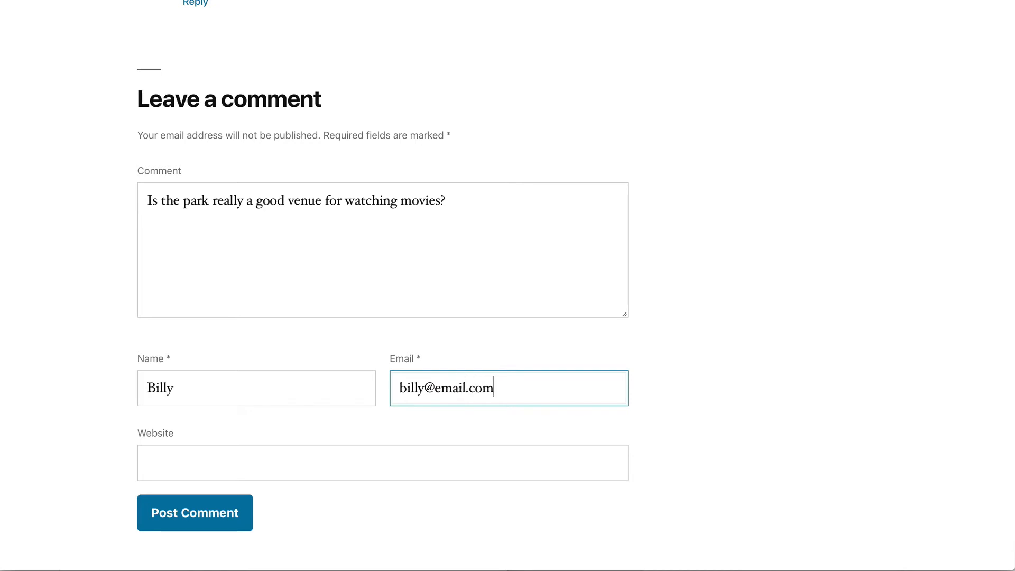
pyautogui.press('Tab')
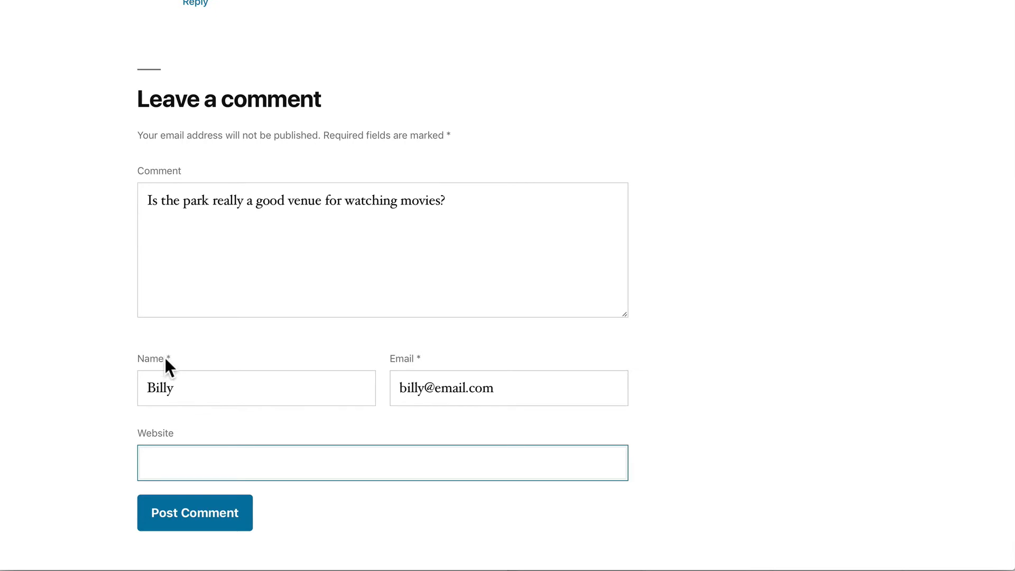
pyautogui.click(194, 515)
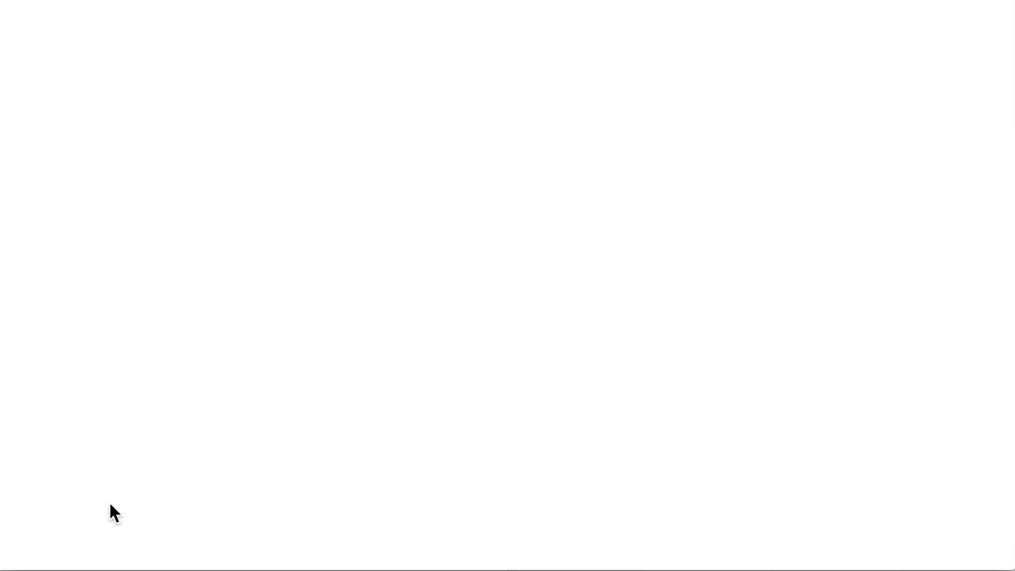
pyautogui.scroll(-4, 85, 225)
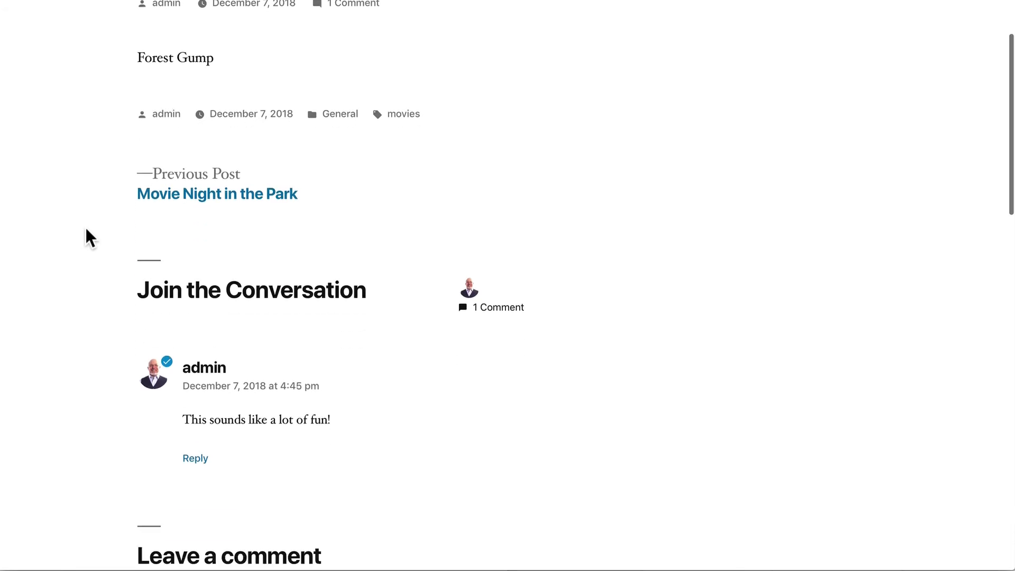
pyautogui.scroll(-6, 85, 226)
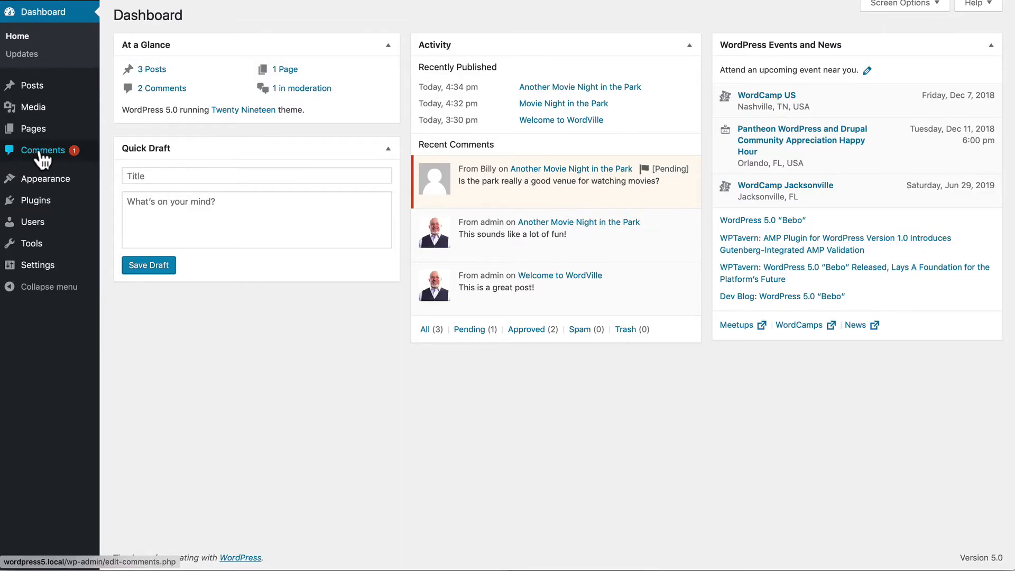
# - Approve the pending park-venue question on the Comments admin page
pyautogui.click(40, 152)
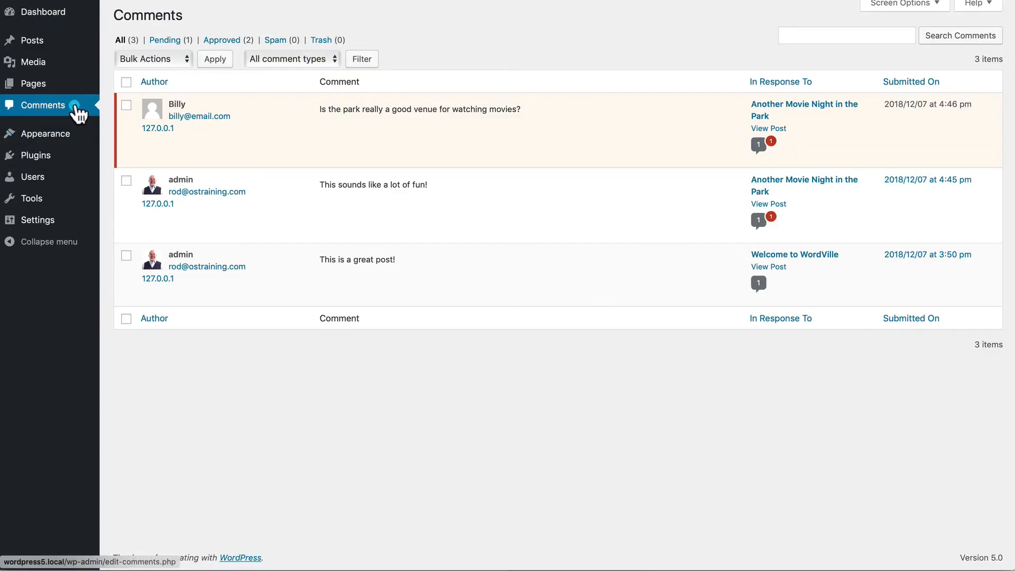
pyautogui.moveTo(347, 139)
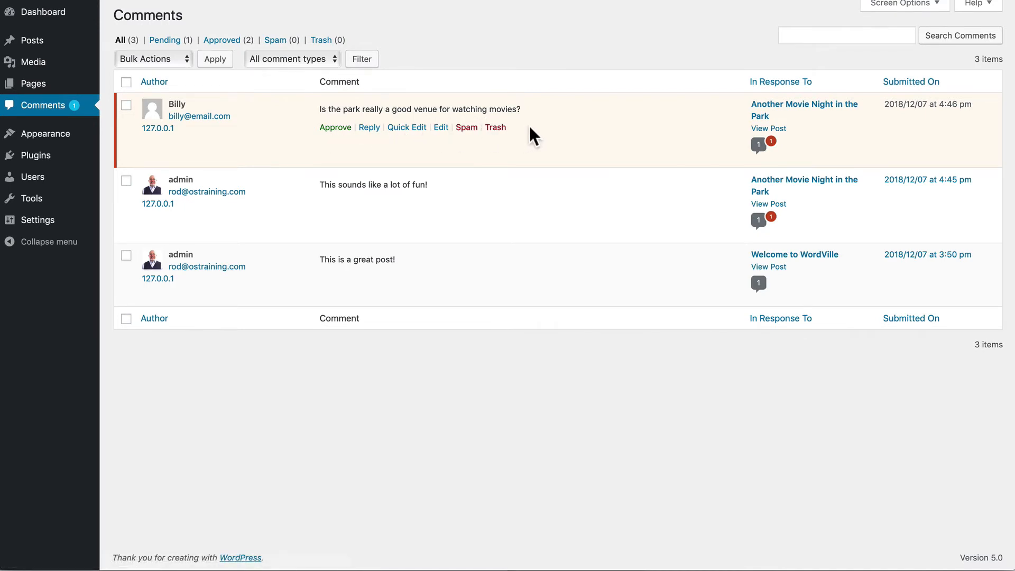
pyautogui.click(334, 127)
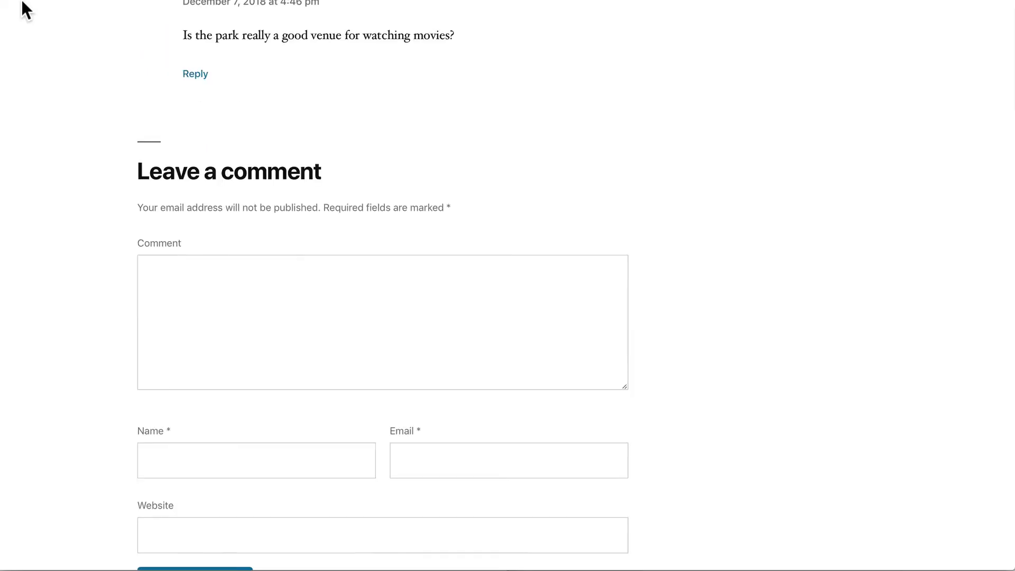
pyautogui.scroll(4, 24, 8)
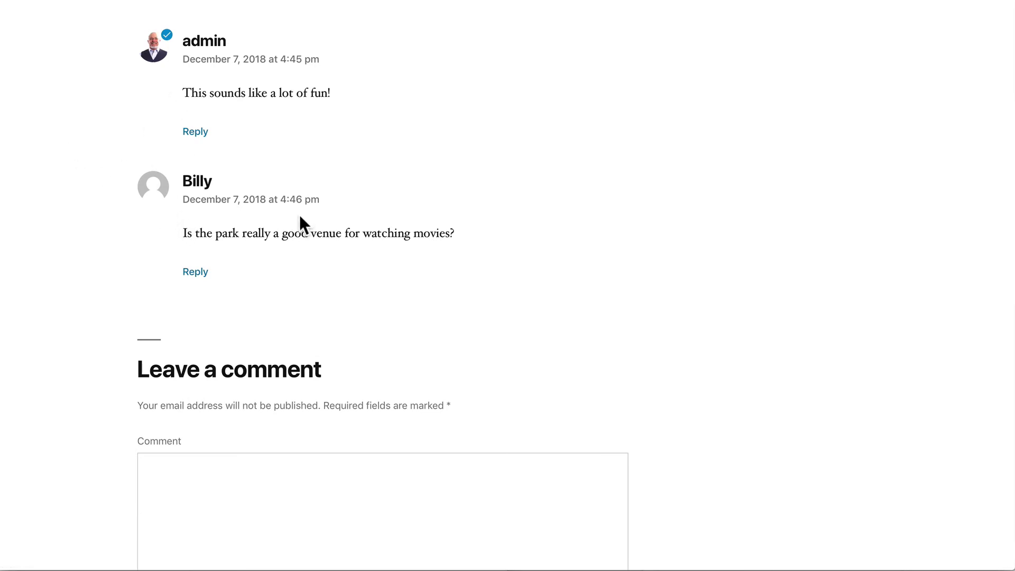
# - Start and cancel a reply to the reader's comment, then return to the admin Posts list
pyautogui.click(196, 272)
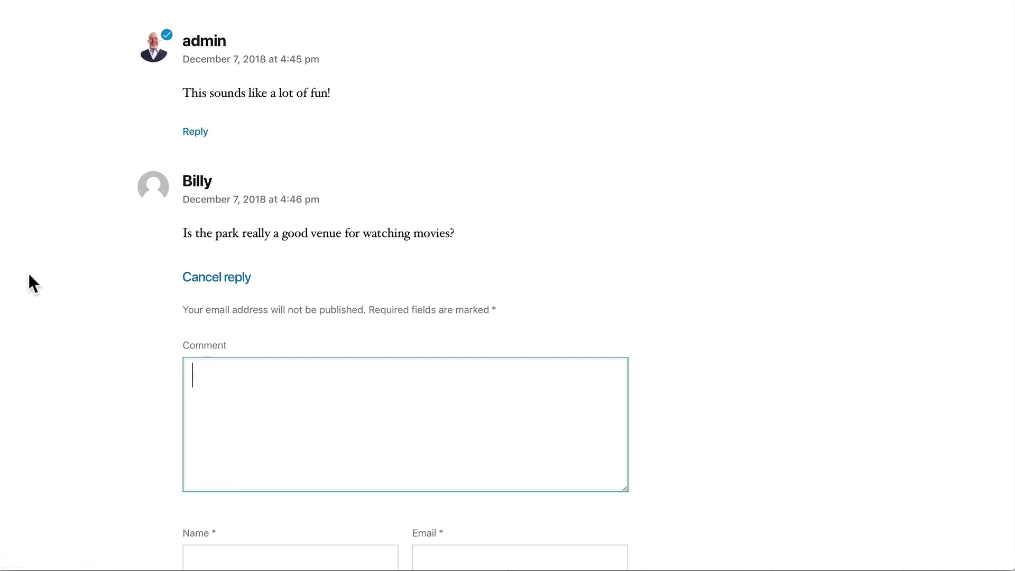
pyautogui.scroll(-3, 107, 270)
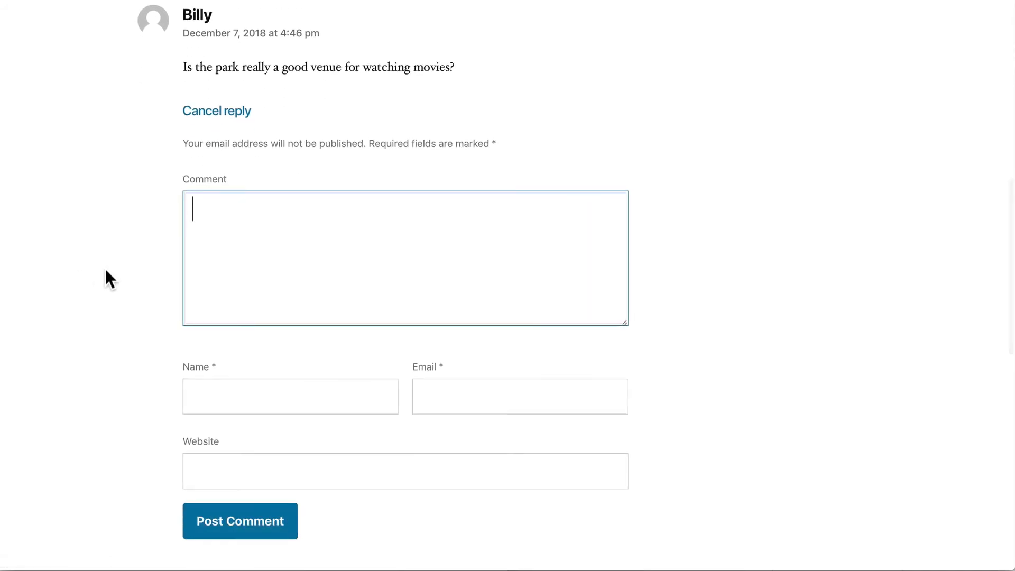
pyautogui.scroll(10, 106, 268)
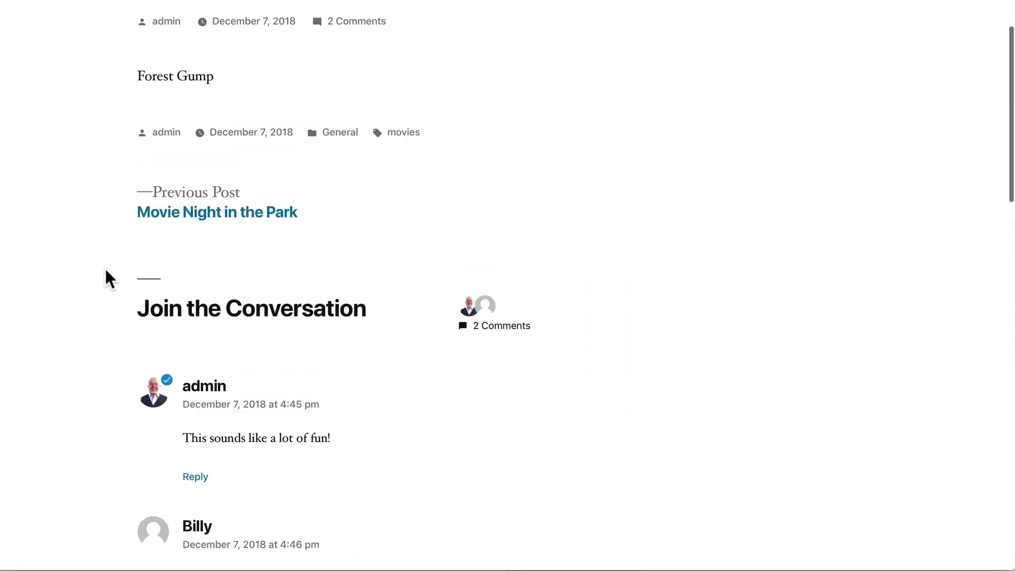
pyautogui.scroll(-9, 106, 269)
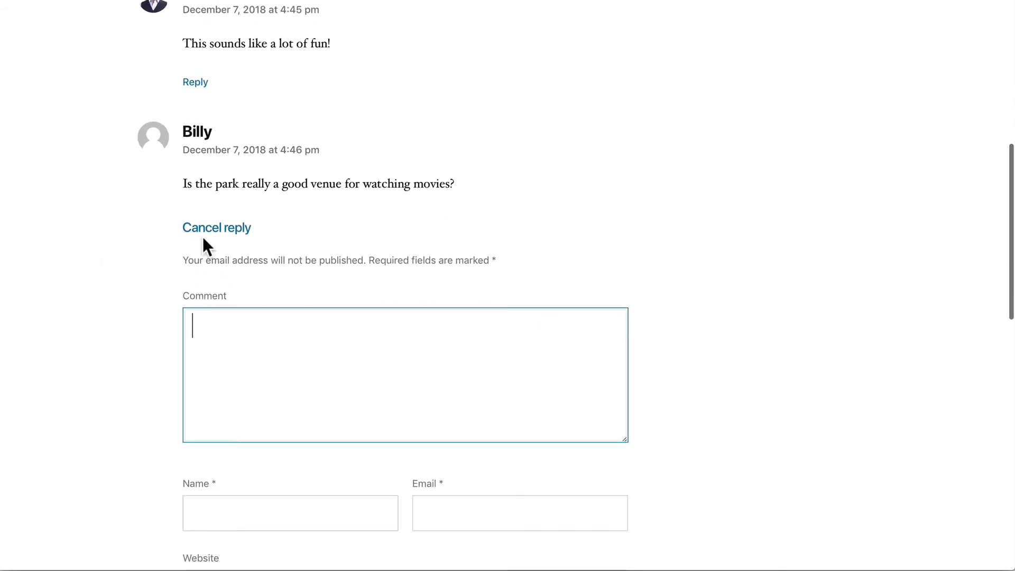
pyautogui.click(205, 232)
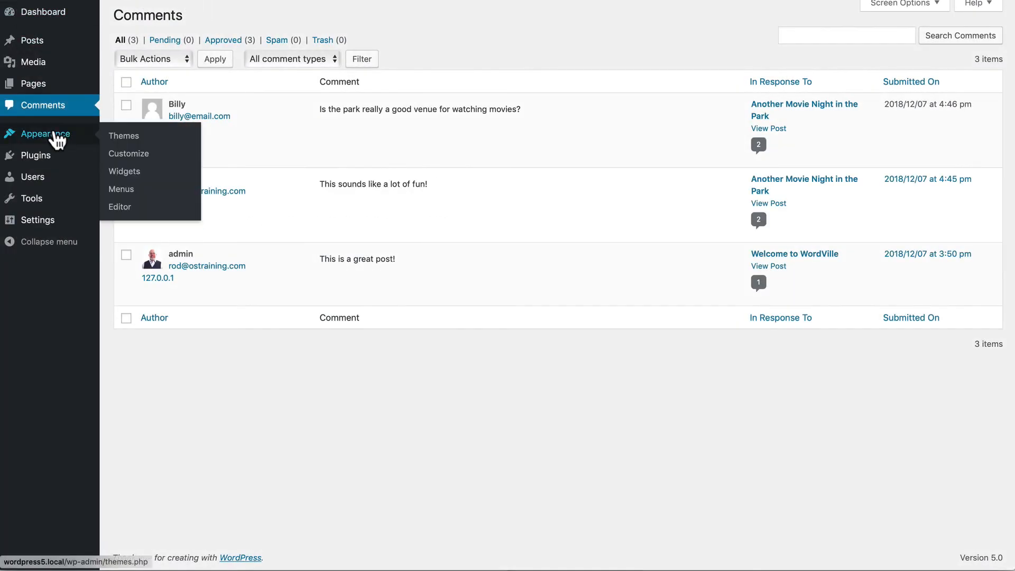
pyautogui.moveTo(73, 89)
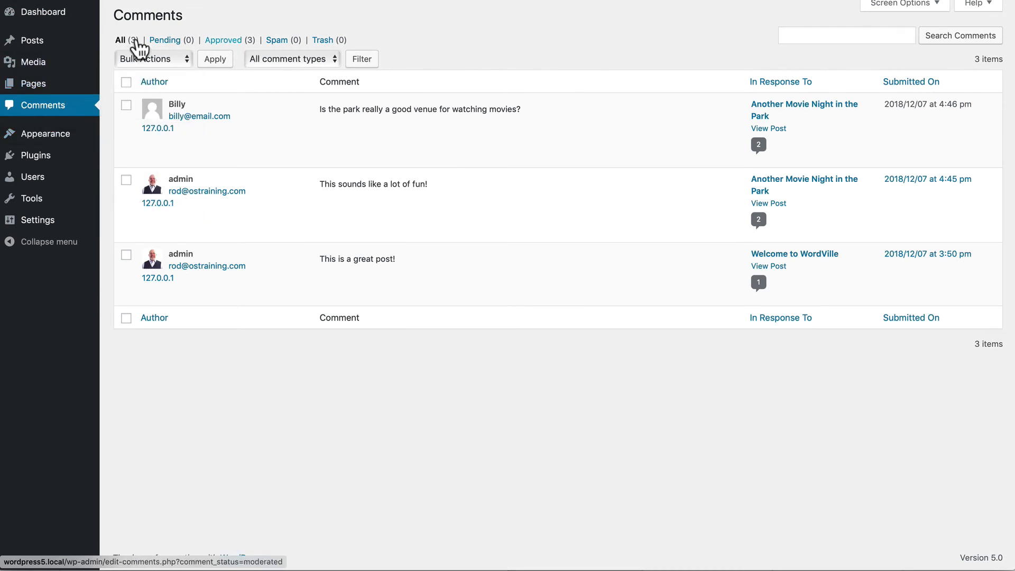
pyautogui.click(34, 43)
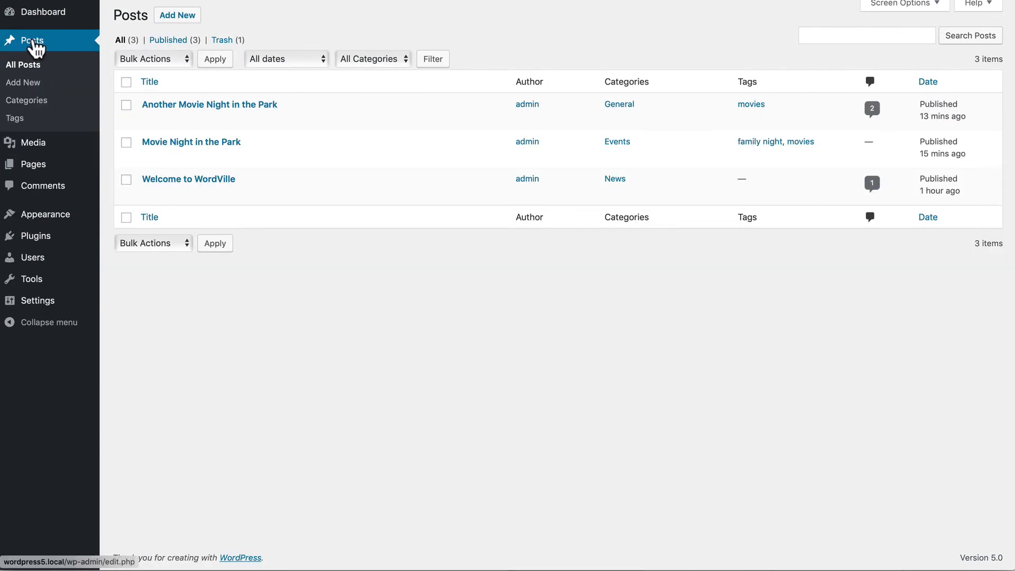
# - On Another Movie Night in the Park, reply to the reader: 'yes - it's an amazing place to watch movies!'
pyautogui.moveTo(183, 127)
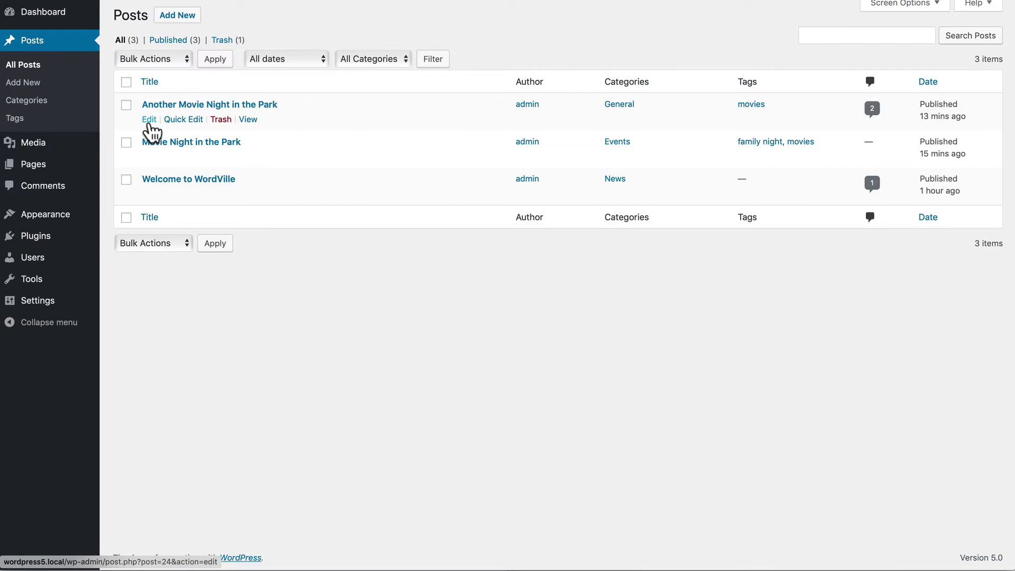
pyautogui.click(248, 120)
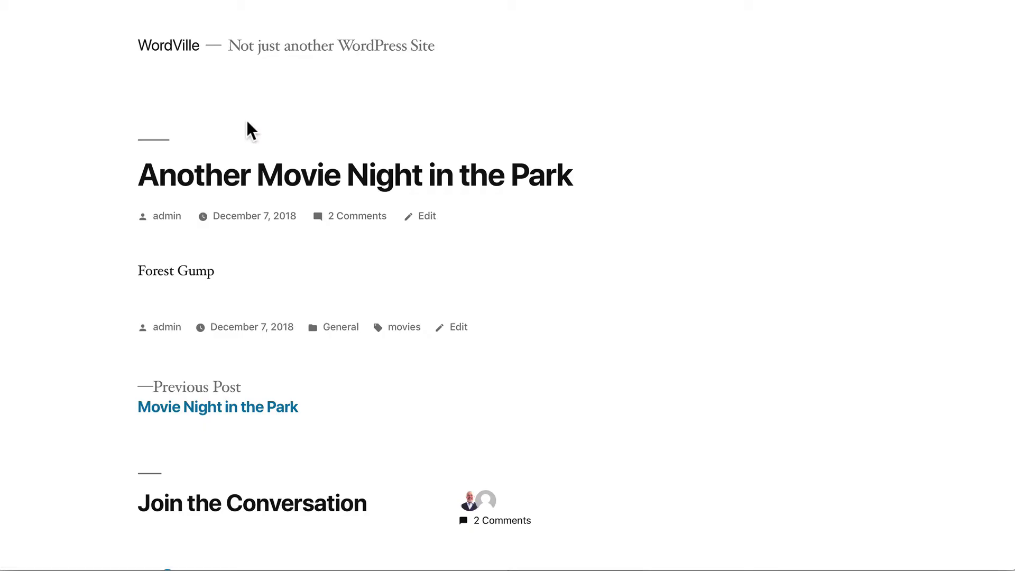
pyautogui.scroll(-1, 248, 123)
pyautogui.scroll(-10, 246, 119)
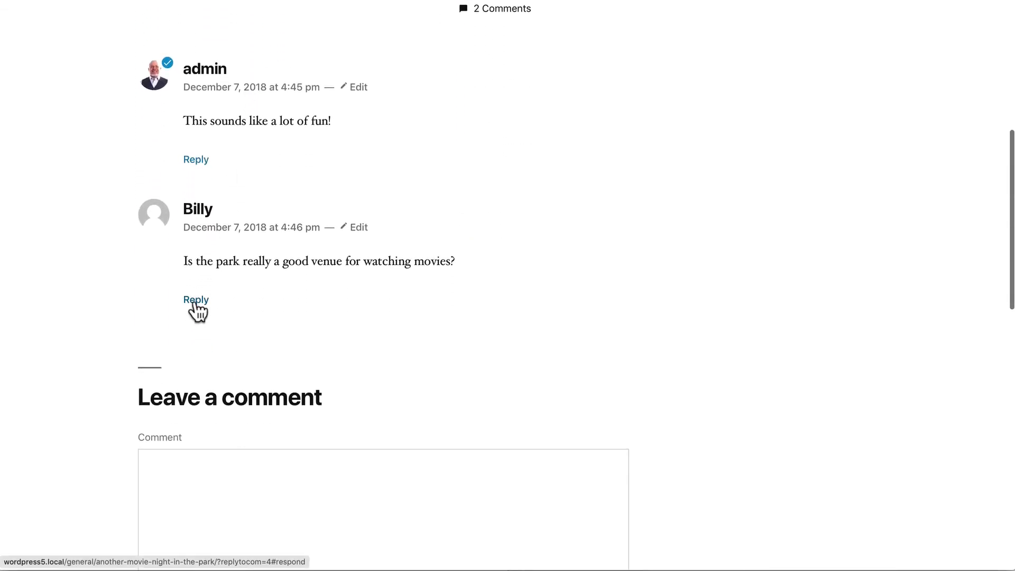
pyautogui.click(196, 300)
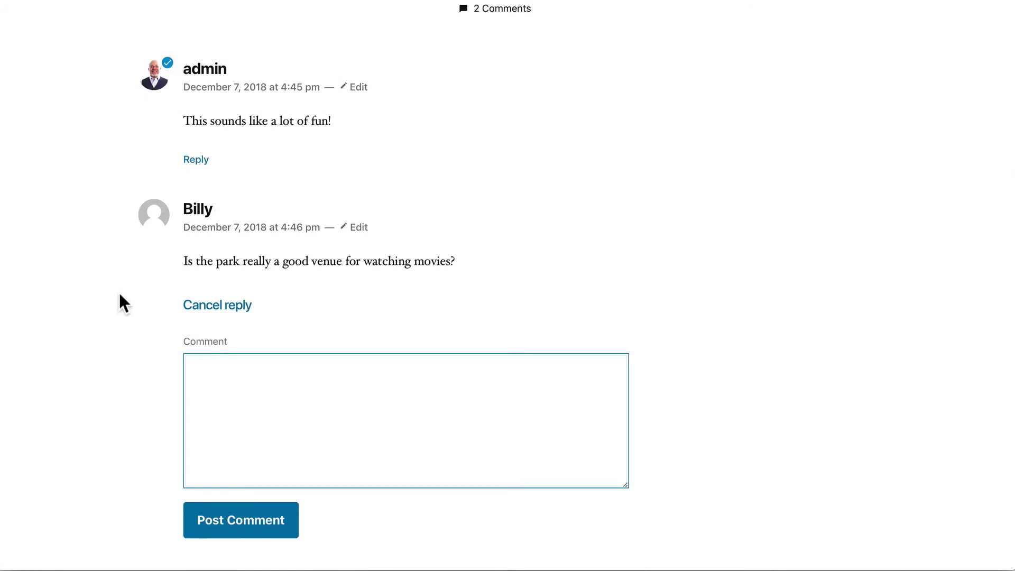
pyautogui.write("yes - it's an amazi")
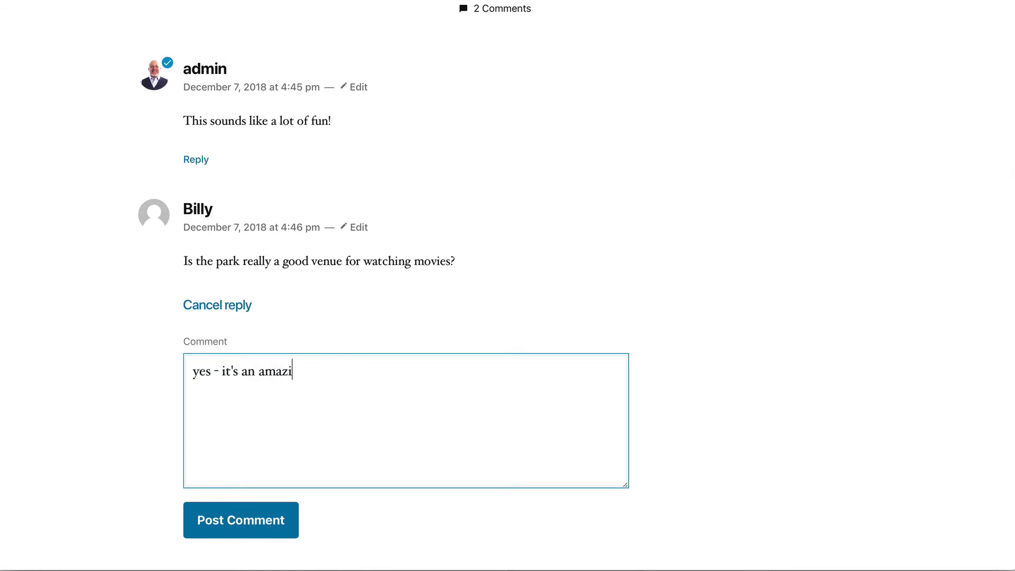
pyautogui.write('ng place to watch movies!')
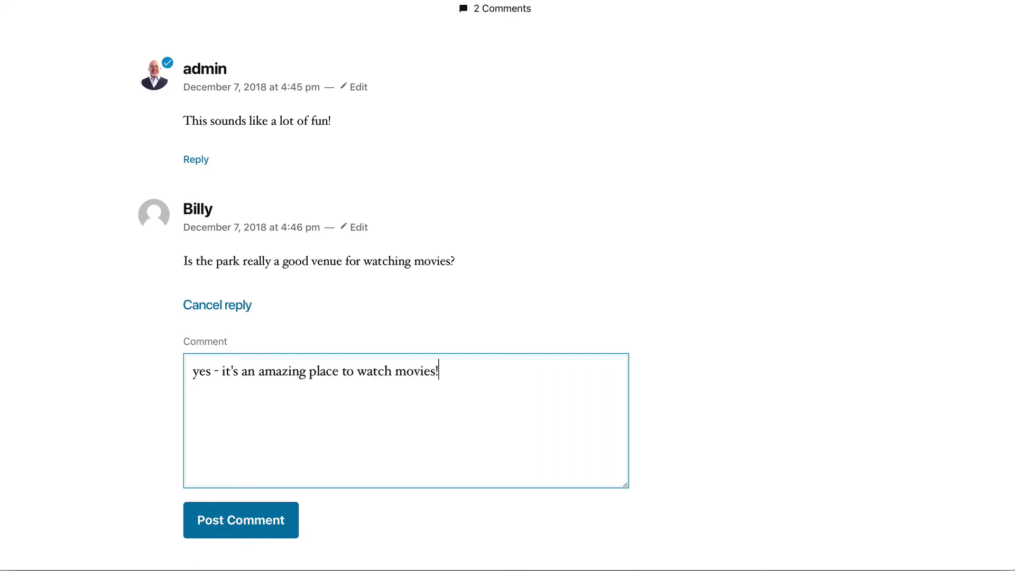
pyautogui.click(249, 520)
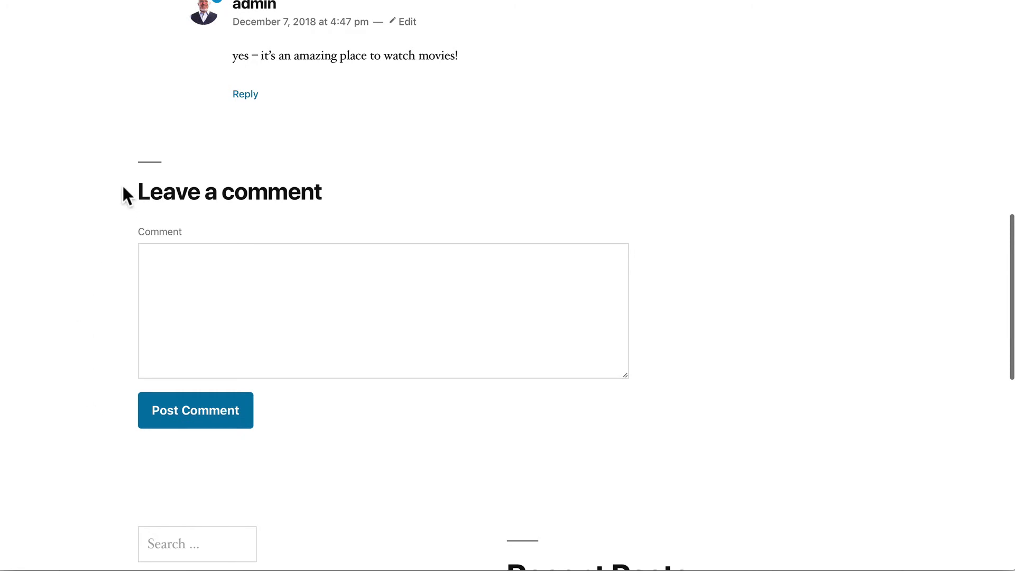
pyautogui.scroll(5, 93, 181)
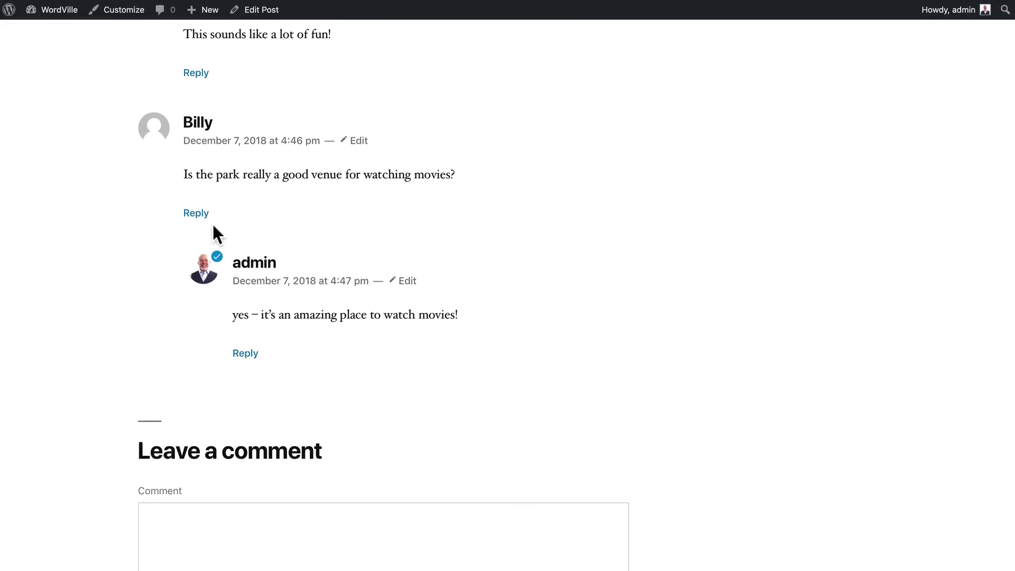
# - Review the Comments page, selecting all comments and closing Bulk Actions without applying any
pyautogui.moveTo(54, 16)
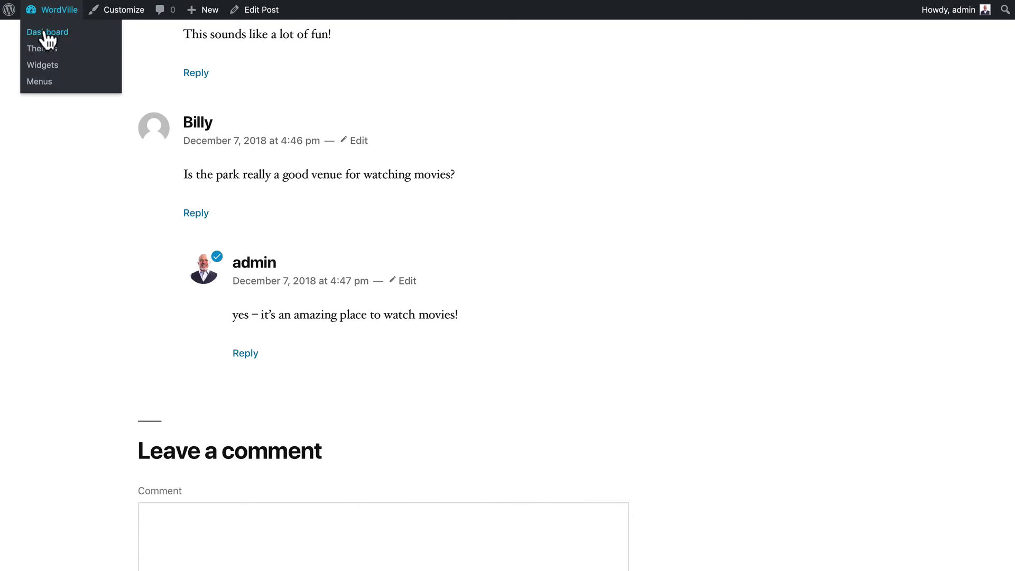
pyautogui.click(45, 33)
pyautogui.click(37, 176)
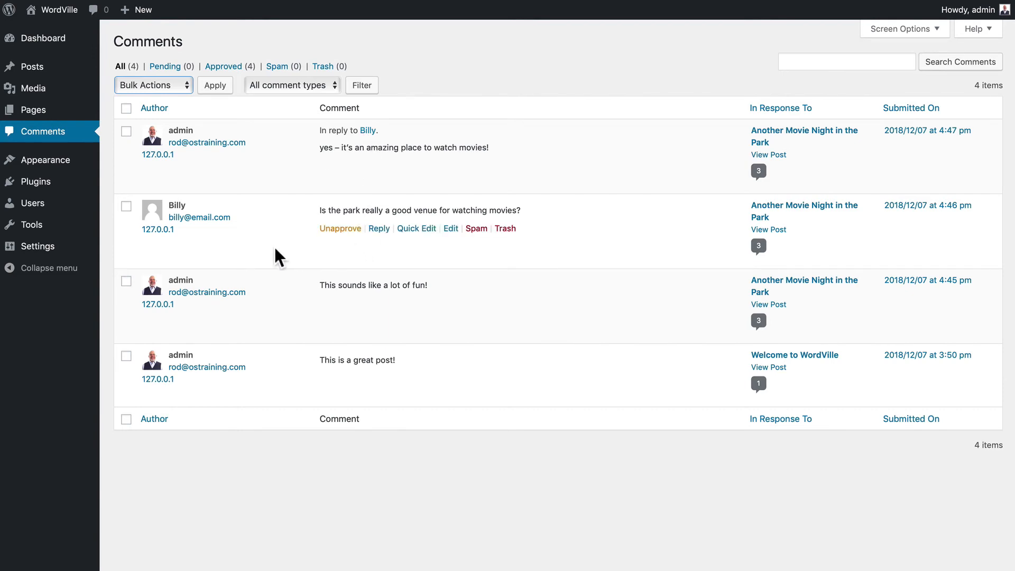
pyautogui.click(102, 80)
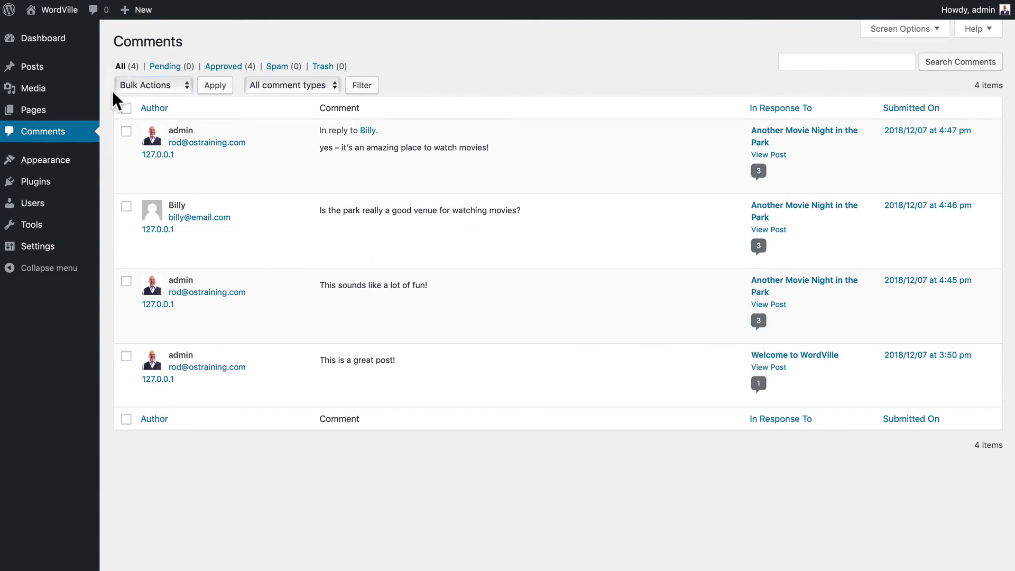
pyautogui.click(126, 109)
pyautogui.click(138, 87)
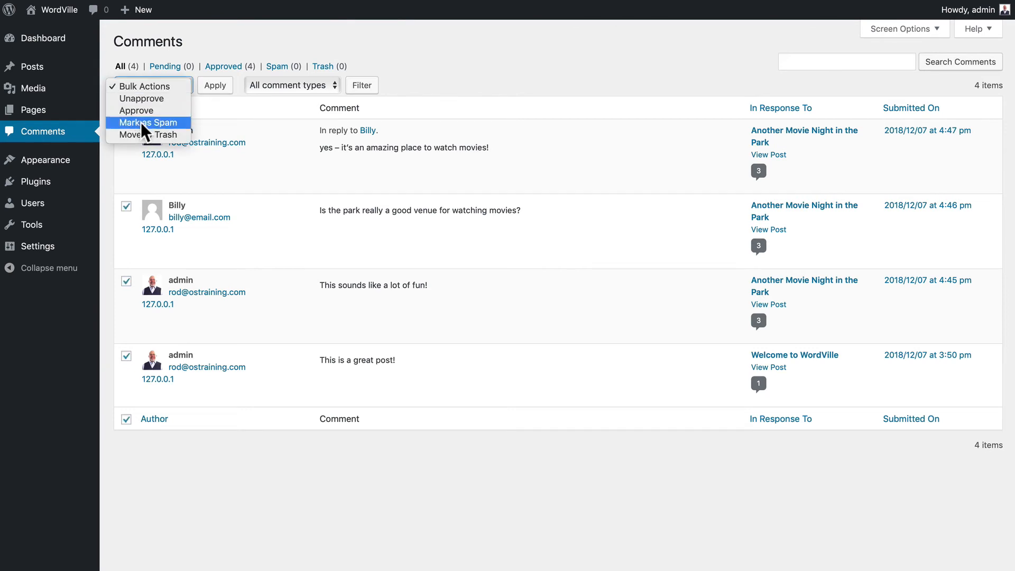
pyautogui.click(106, 51)
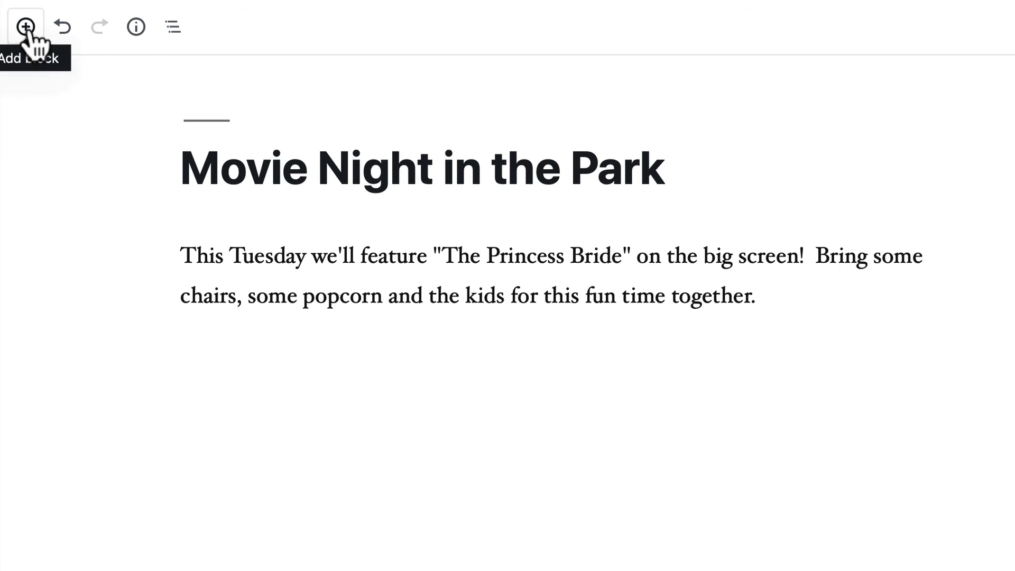
pyautogui.click(25, 28)
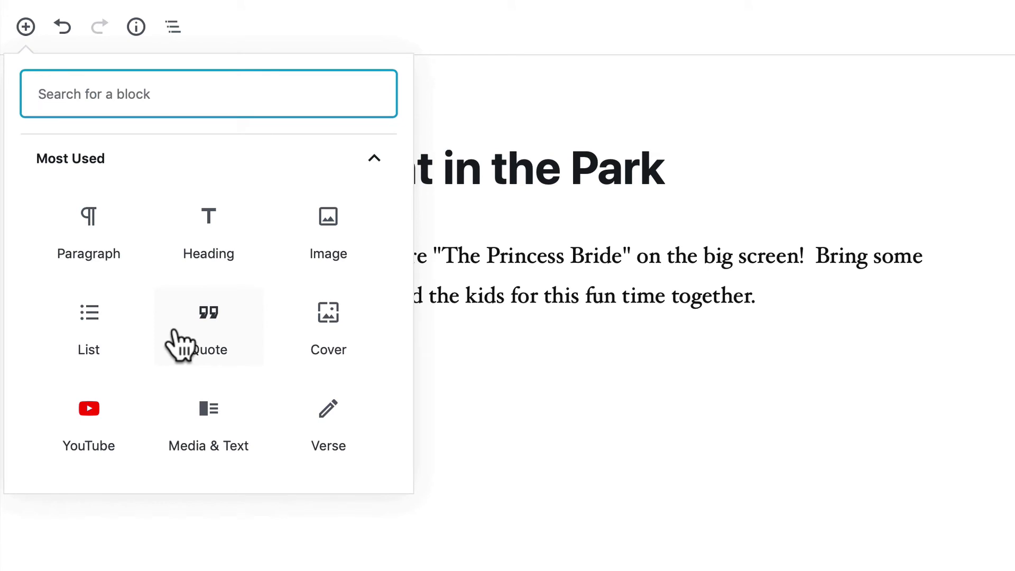
pyautogui.scroll(-5, 180, 347)
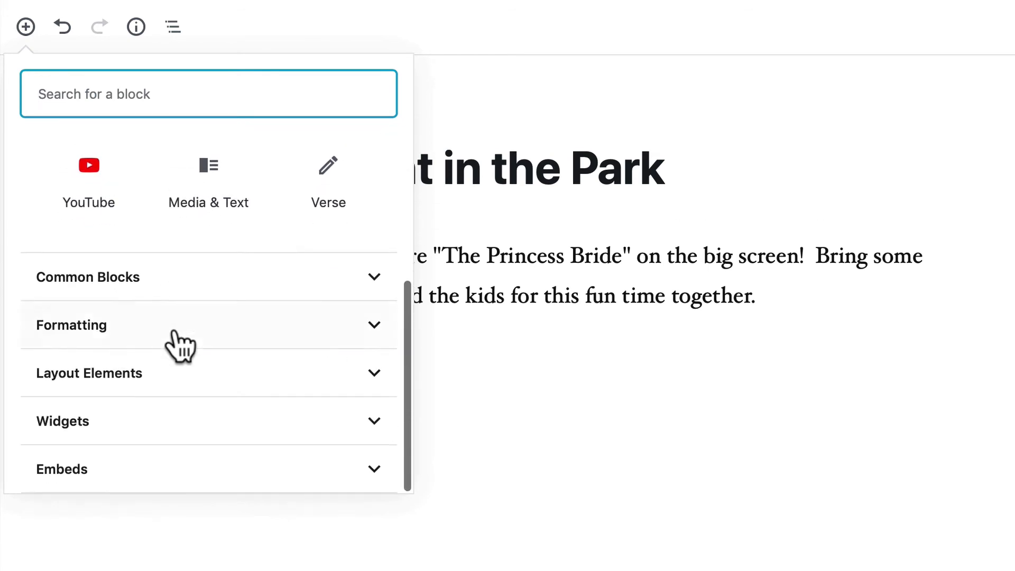
pyautogui.click(125, 291)
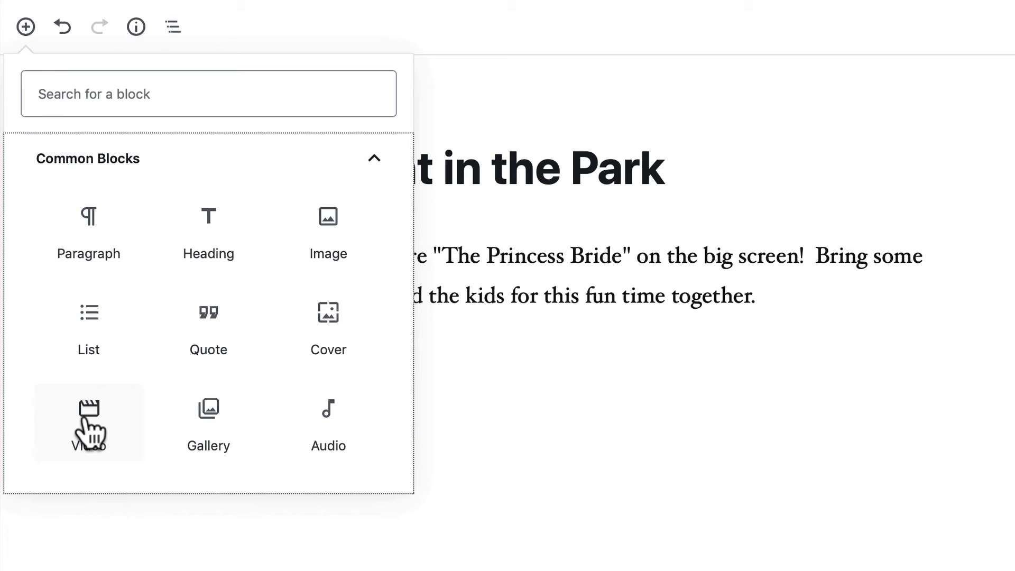
pyautogui.click(374, 159)
pyautogui.click(66, 305)
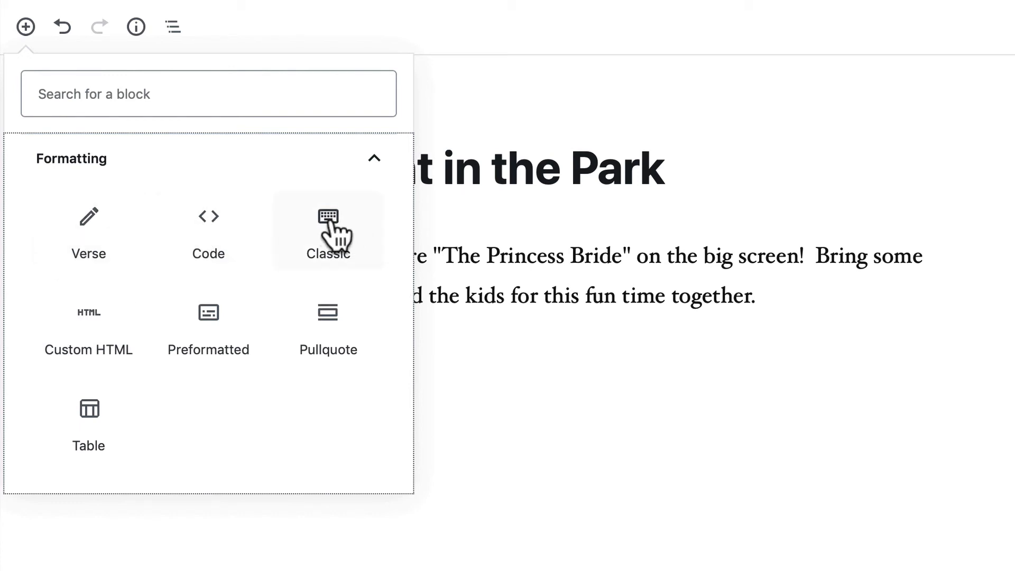
pyautogui.click(344, 233)
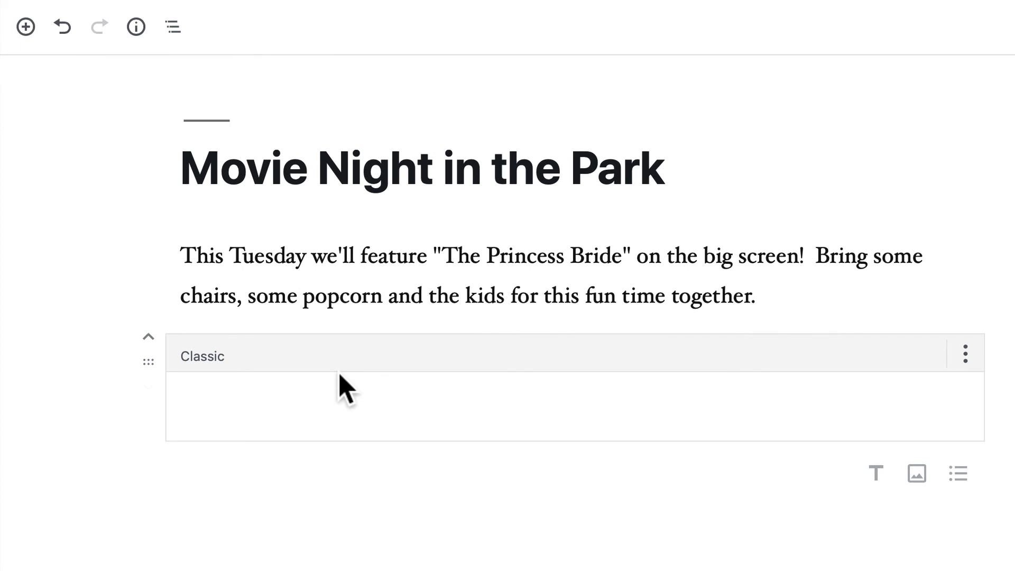
pyautogui.click(317, 357)
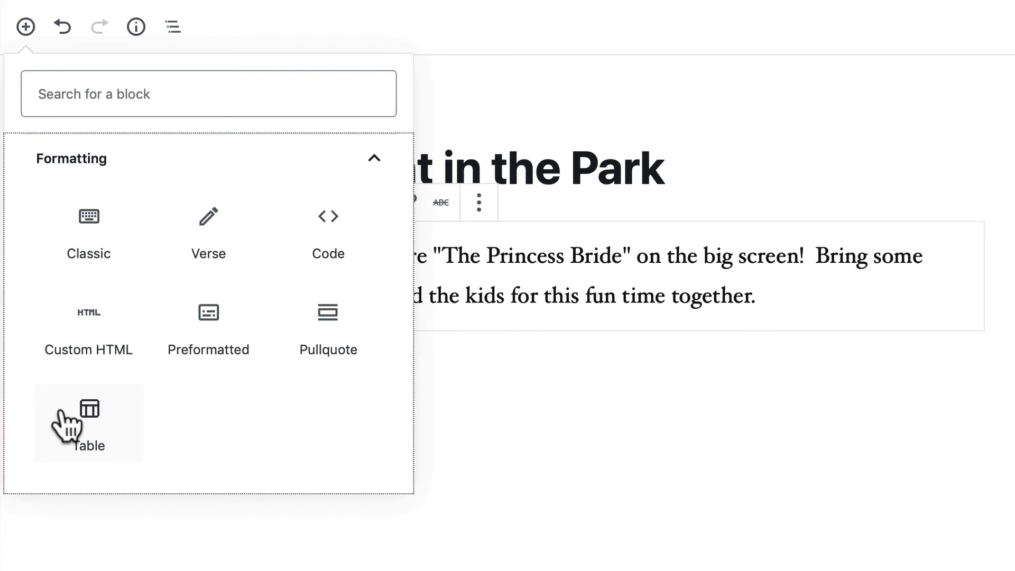
pyautogui.scroll(-3, 127, 379)
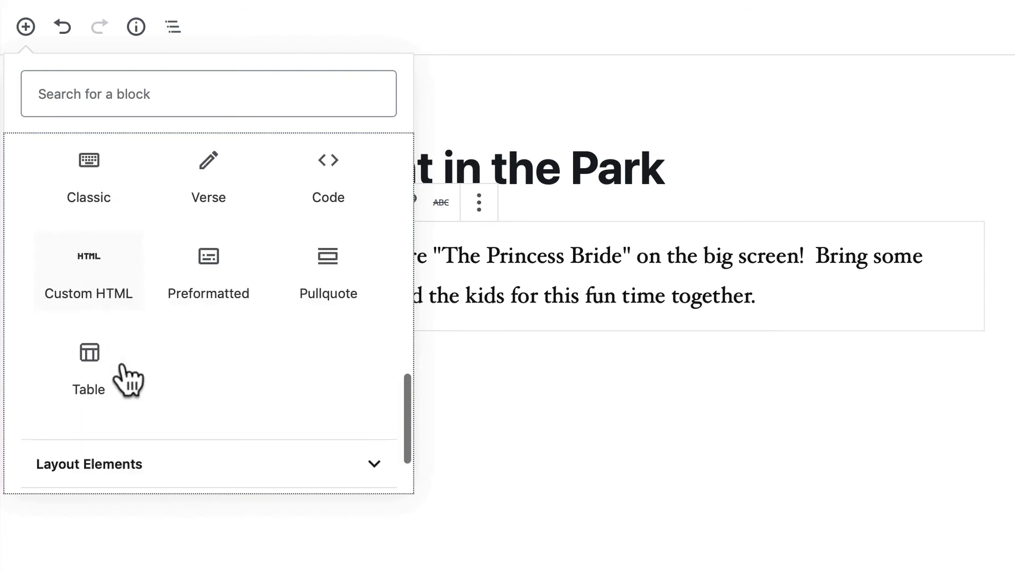
pyautogui.click(103, 359)
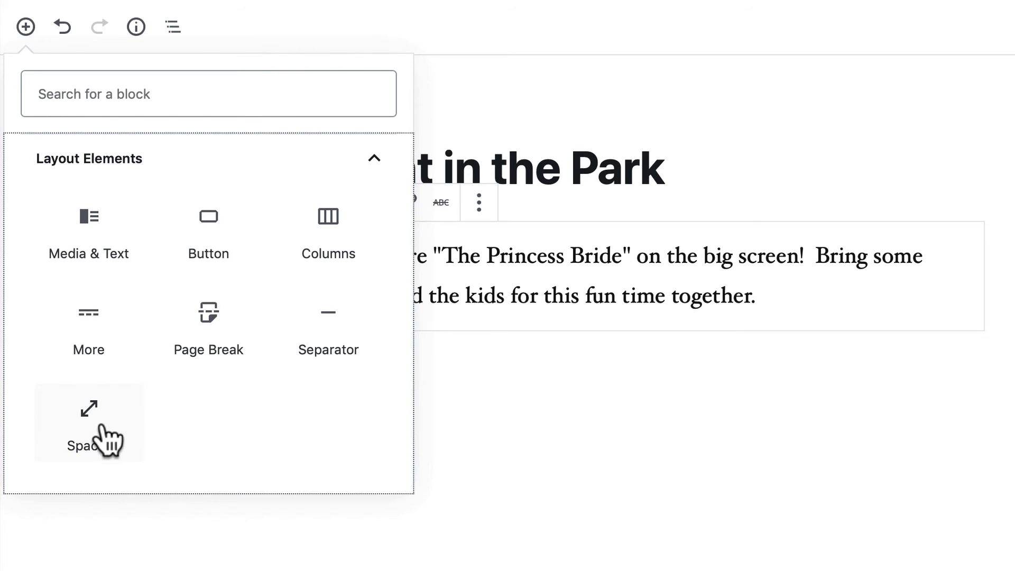
pyautogui.scroll(-6, 95, 428)
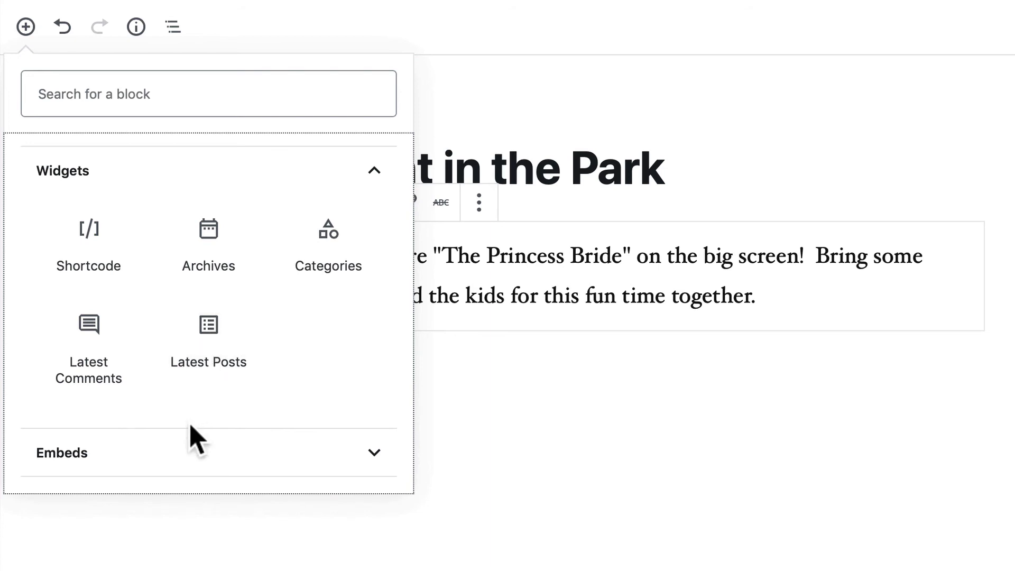
pyautogui.click(198, 459)
pyautogui.scroll(-3, 200, 462)
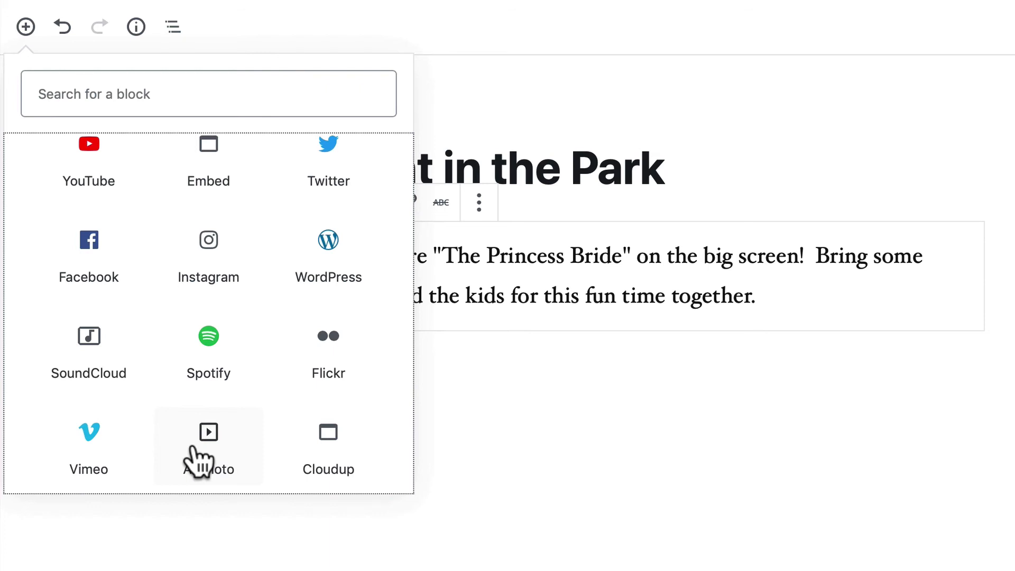
pyautogui.scroll(-5, 198, 459)
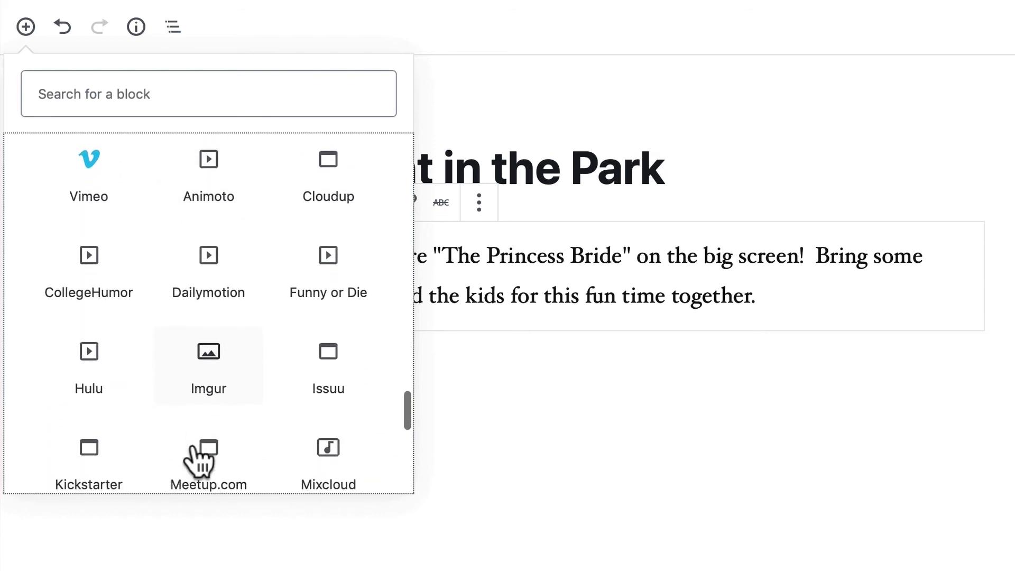
pyautogui.scroll(-5, 194, 448)
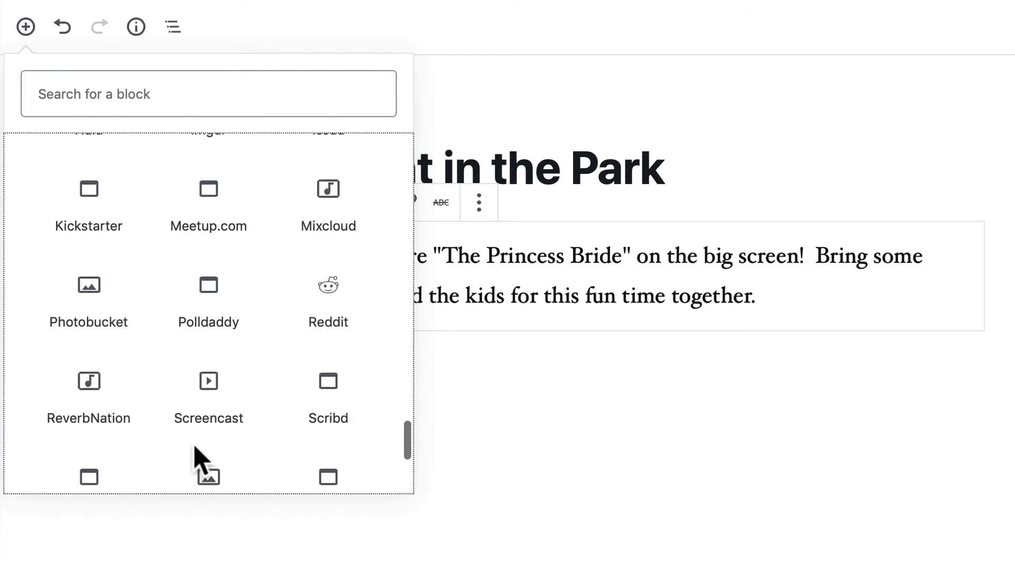
pyautogui.scroll(-3, 199, 458)
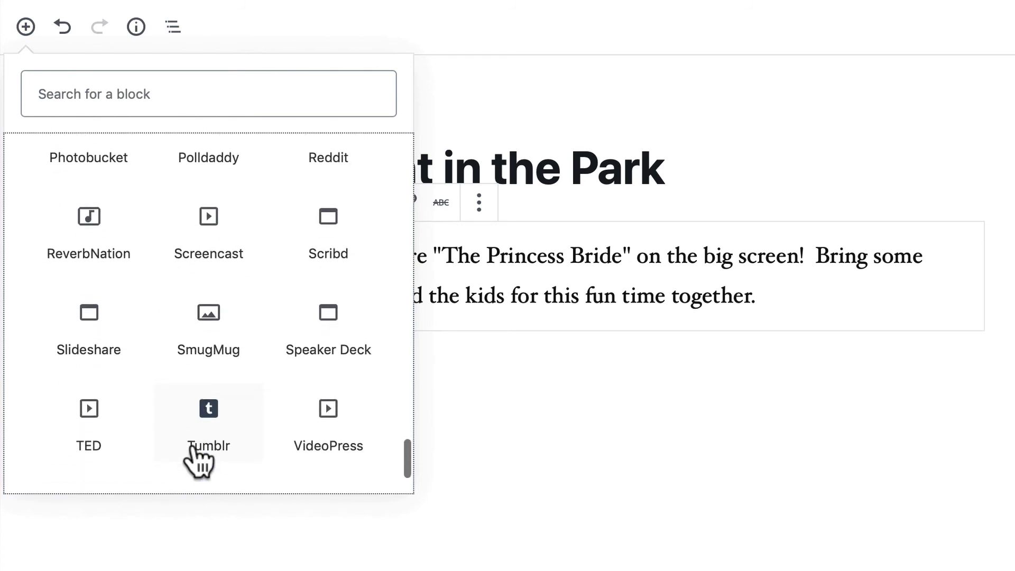
pyautogui.scroll(-2, 199, 459)
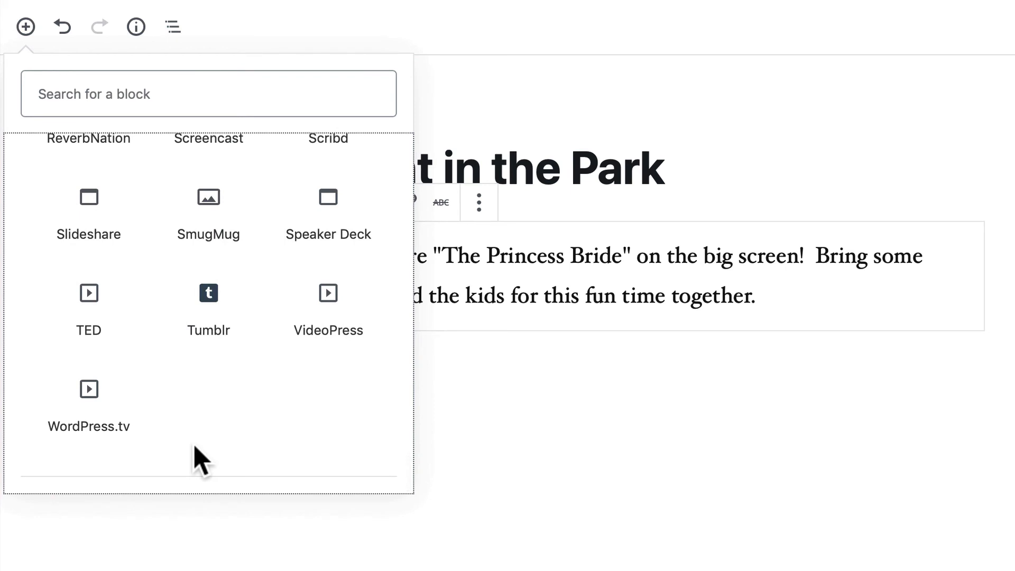
pyautogui.scroll(8, 200, 460)
pyautogui.scroll(15, 199, 460)
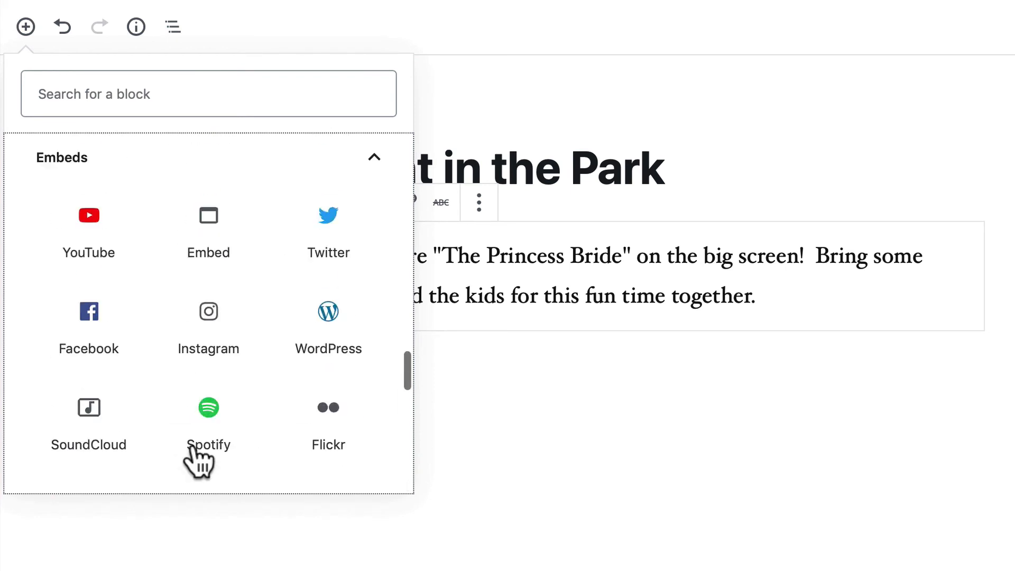
pyautogui.scroll(5, 199, 463)
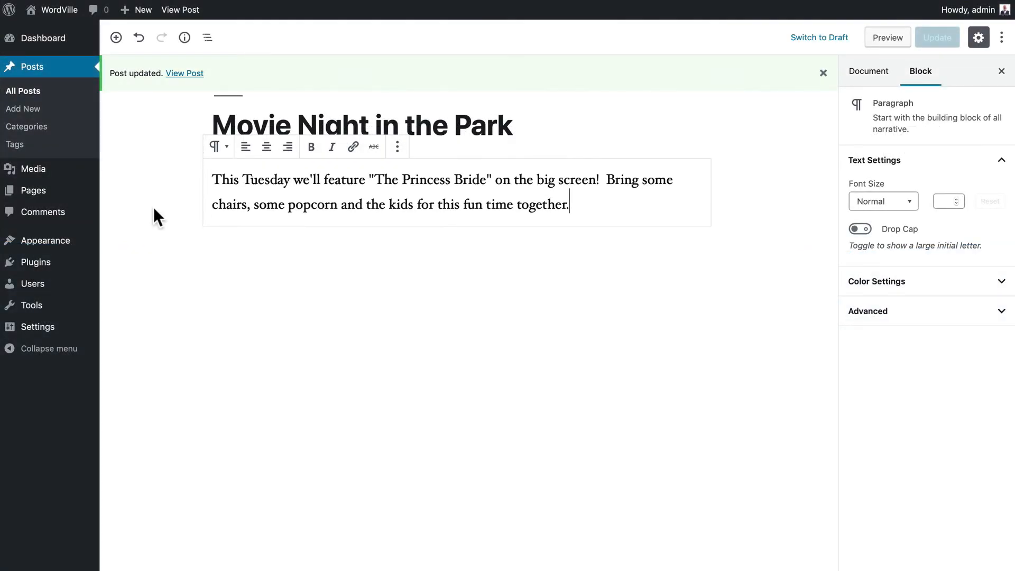
# - Insert an Image block from Common Blocks below the Princess Bride intro paragraph
pyautogui.click(115, 39)
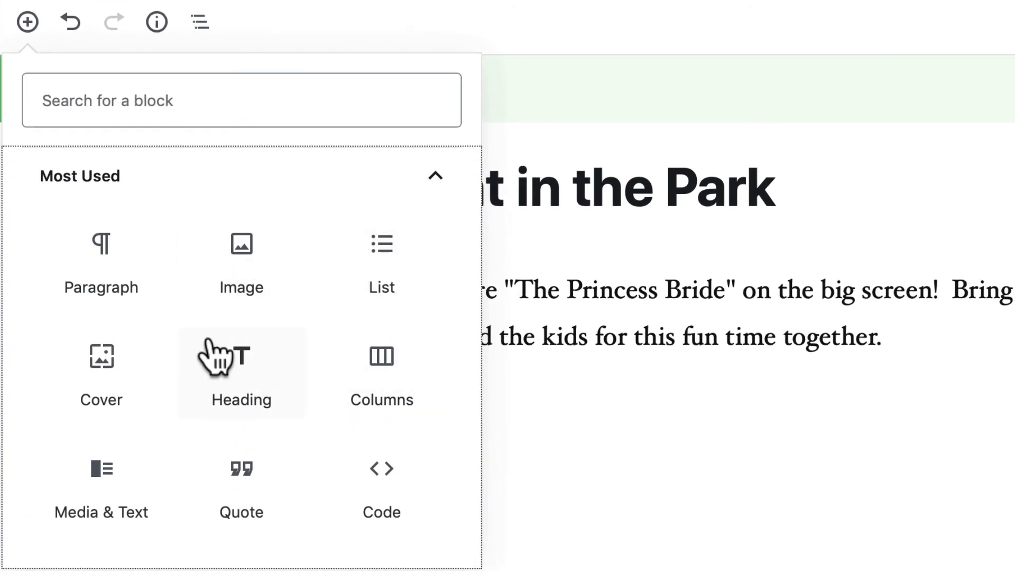
pyautogui.scroll(-5, 211, 349)
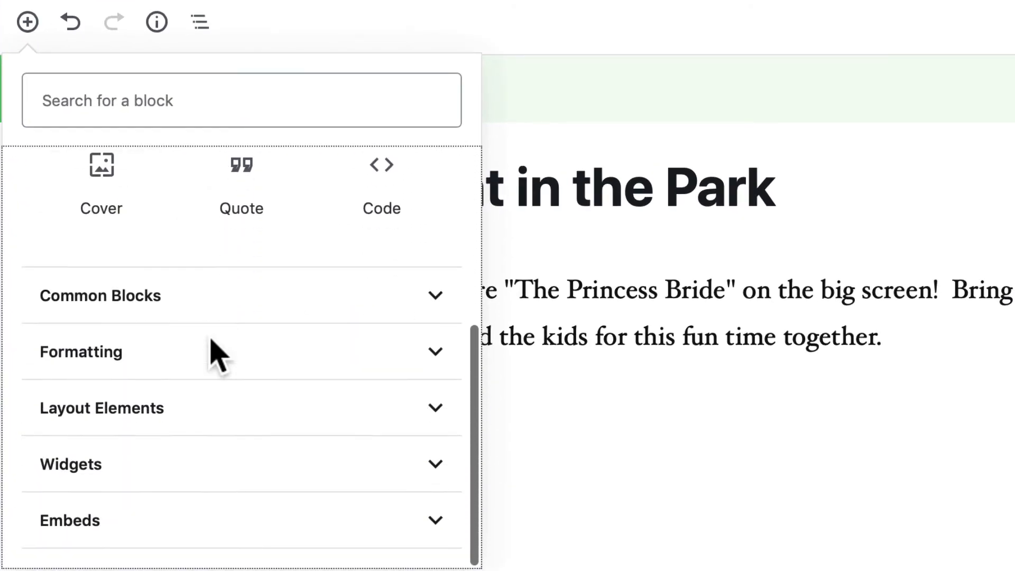
pyautogui.click(150, 302)
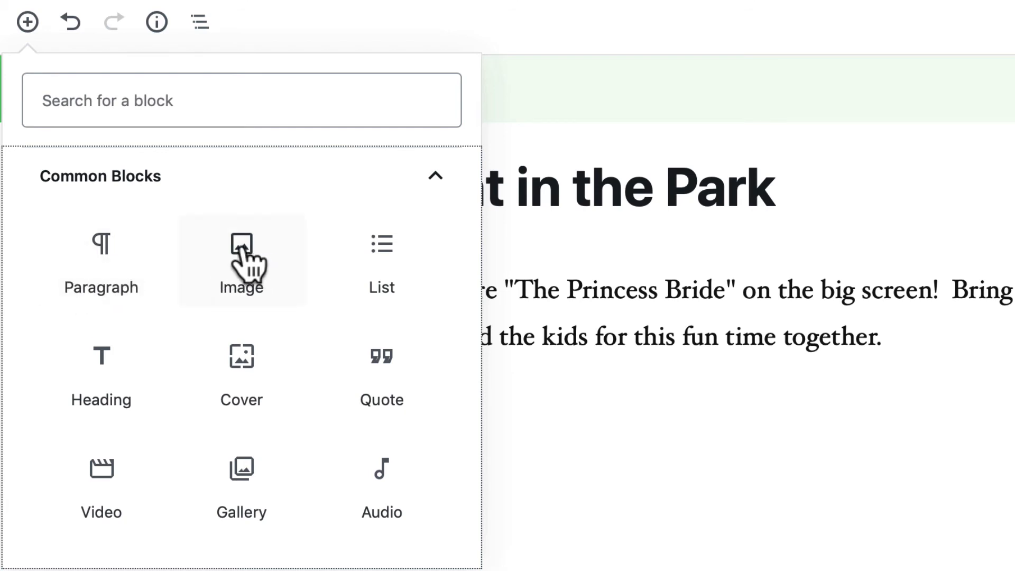
pyautogui.click(243, 254)
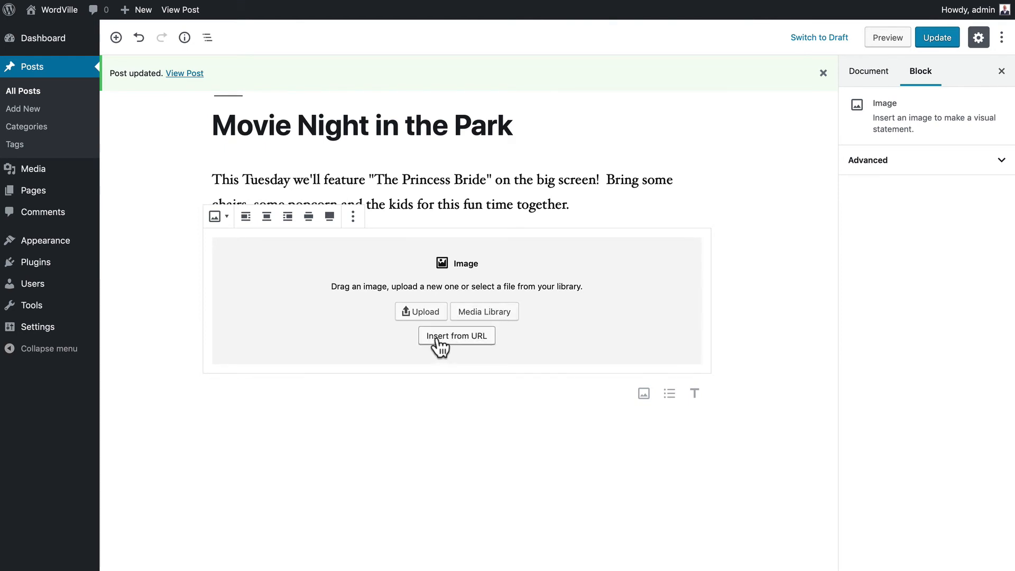
# - Fill the Image block with 1_Inconceivable.jpg from the Media Library, alt text 'The bad guys'
pyautogui.click(479, 315)
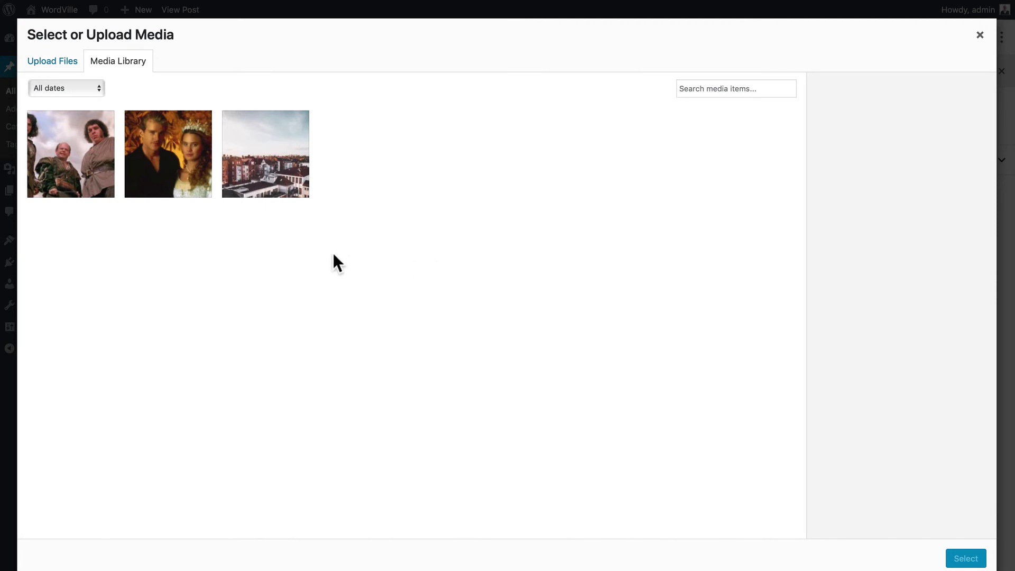
pyautogui.click(64, 154)
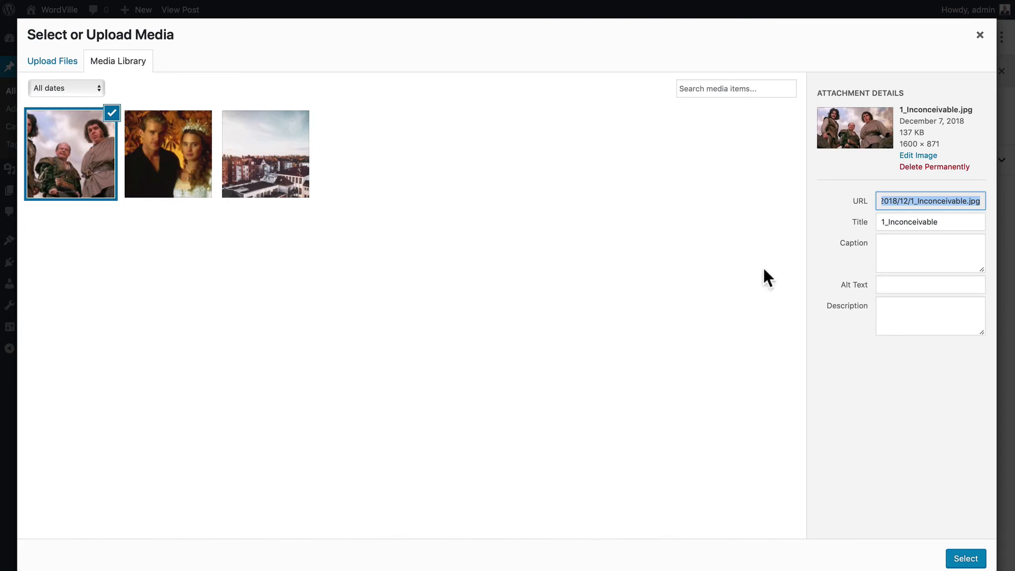
pyautogui.click(890, 283)
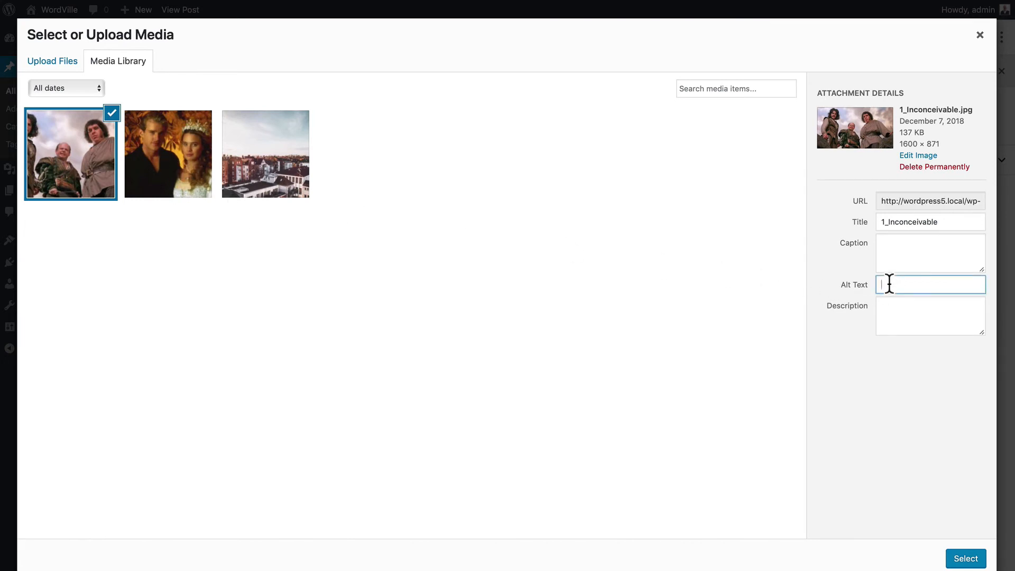
pyautogui.write('The bad guys')
pyautogui.click(965, 559)
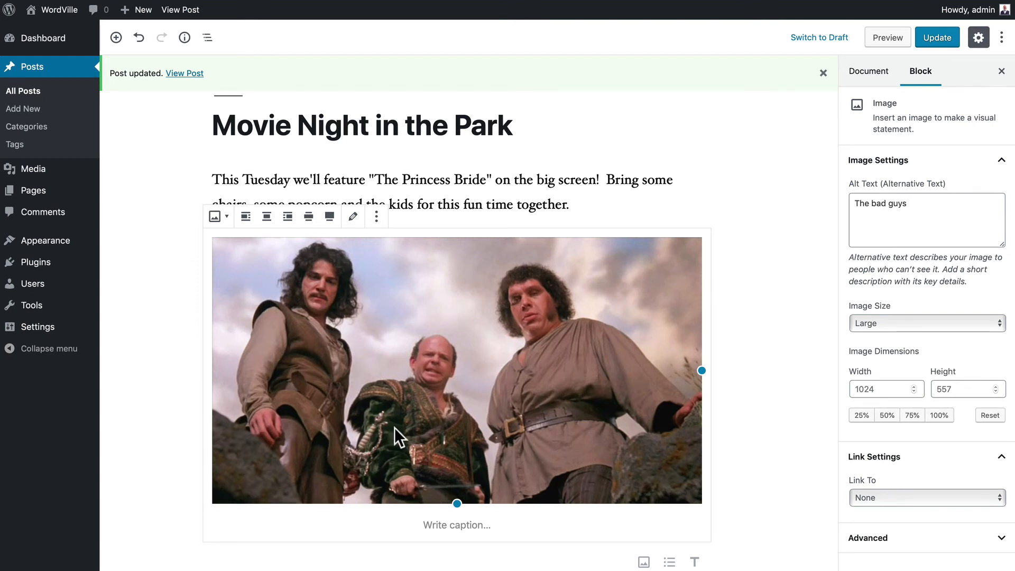
# - Caption the still 'The Bad Guys' and keep its image size at Large
pyautogui.click(438, 525)
pyautogui.write('T')
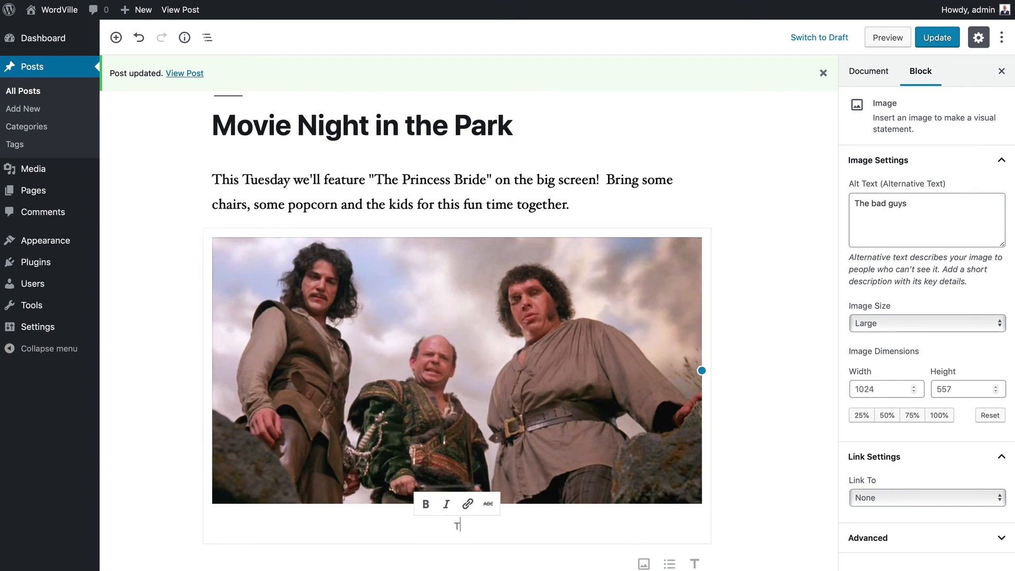
pyautogui.write('he Bad G')
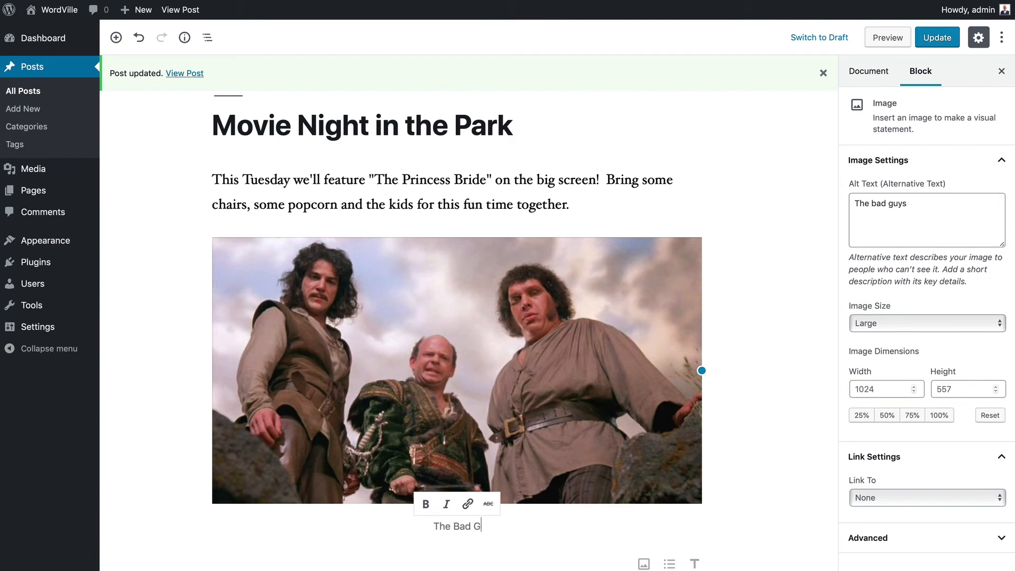
pyautogui.write('yys')
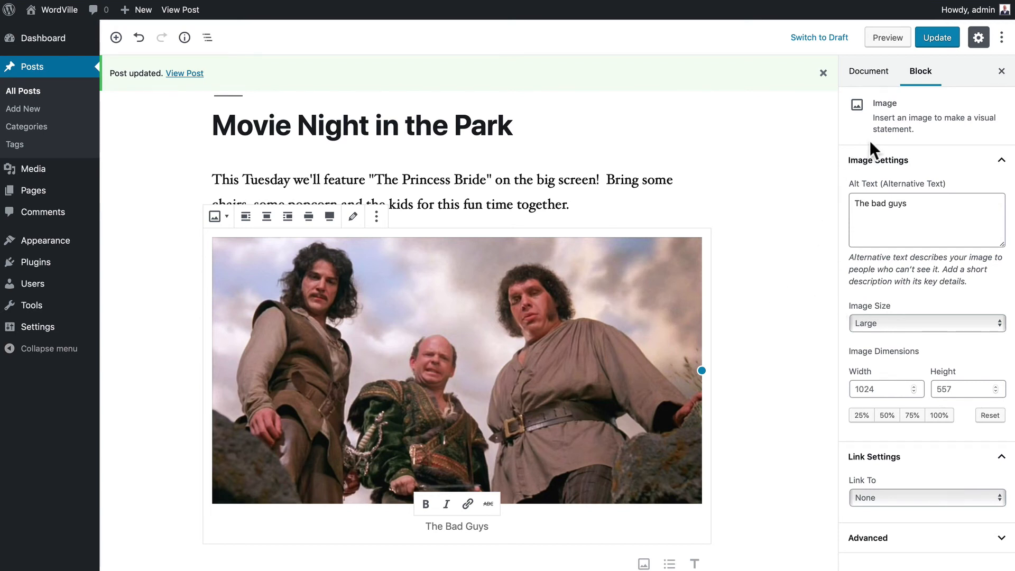
pyautogui.click(899, 323)
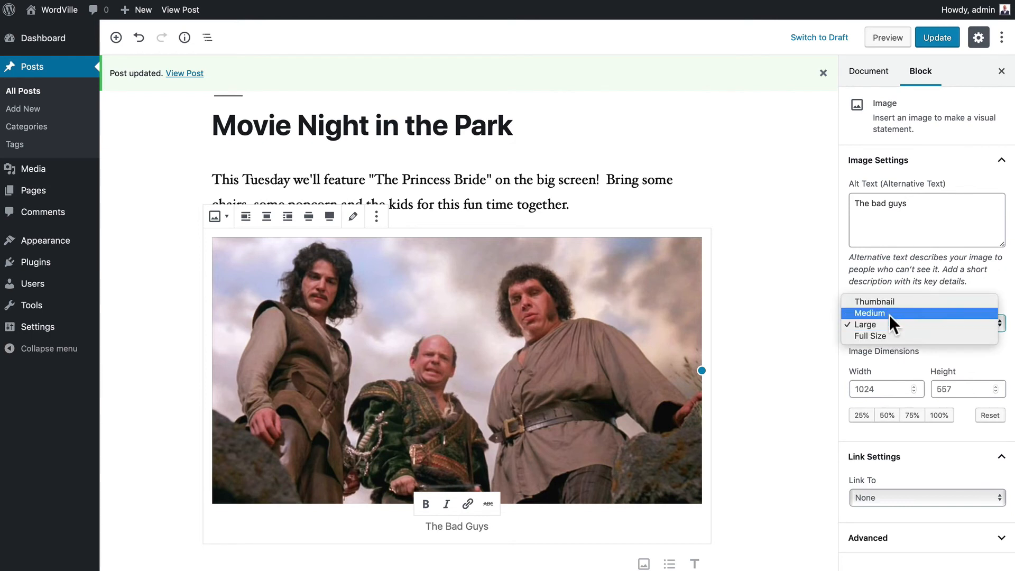
pyautogui.click(832, 360)
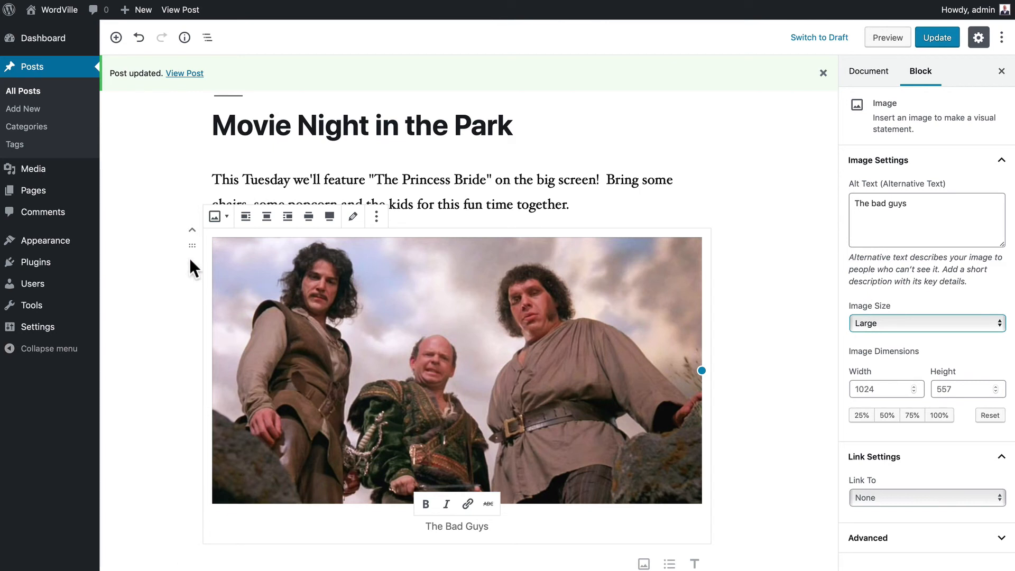
# - Try left, centre, right and wide alignments, settling on full width
pyautogui.click(253, 215)
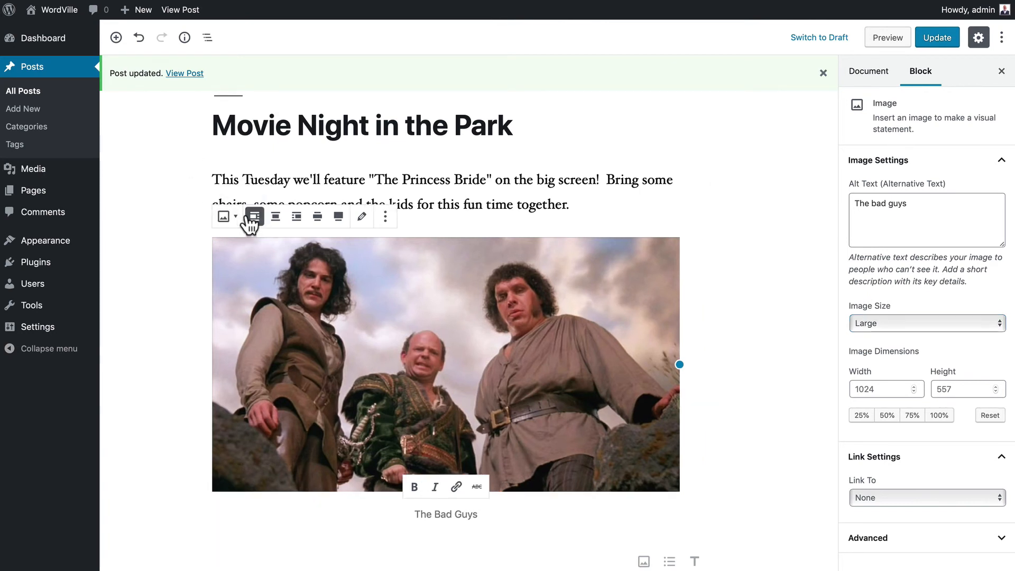
pyautogui.click(276, 217)
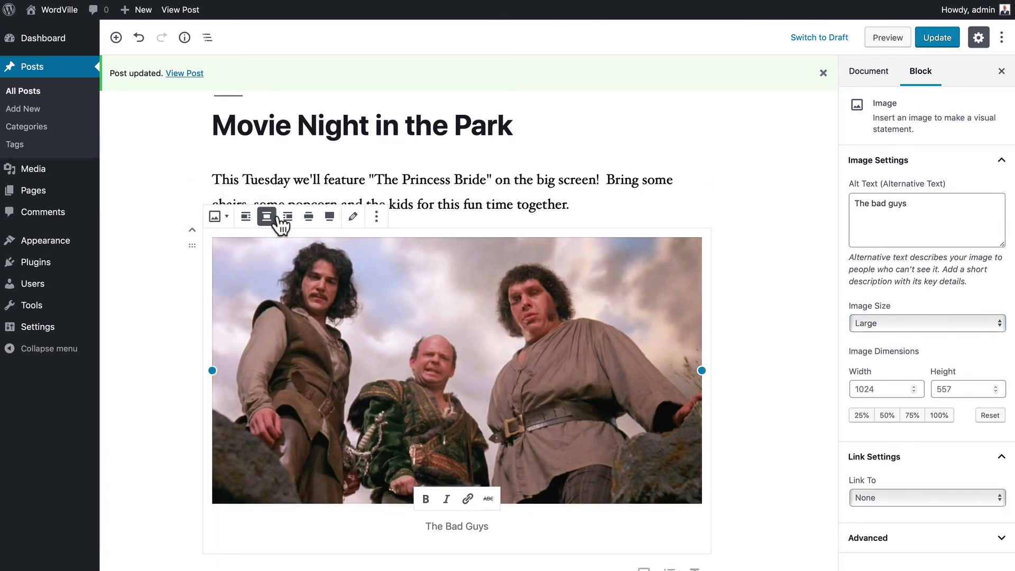
pyautogui.click(288, 218)
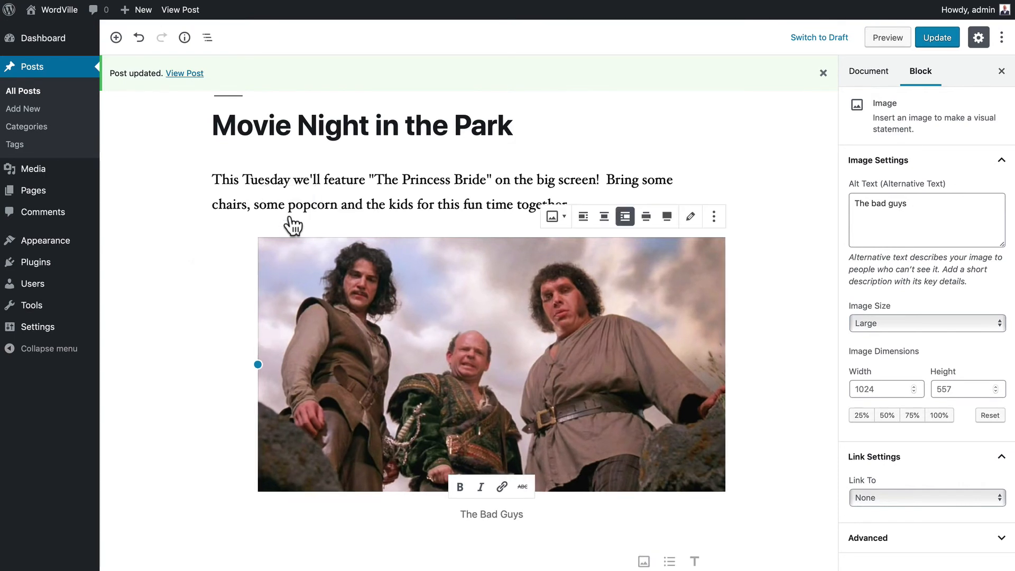
pyautogui.click(646, 217)
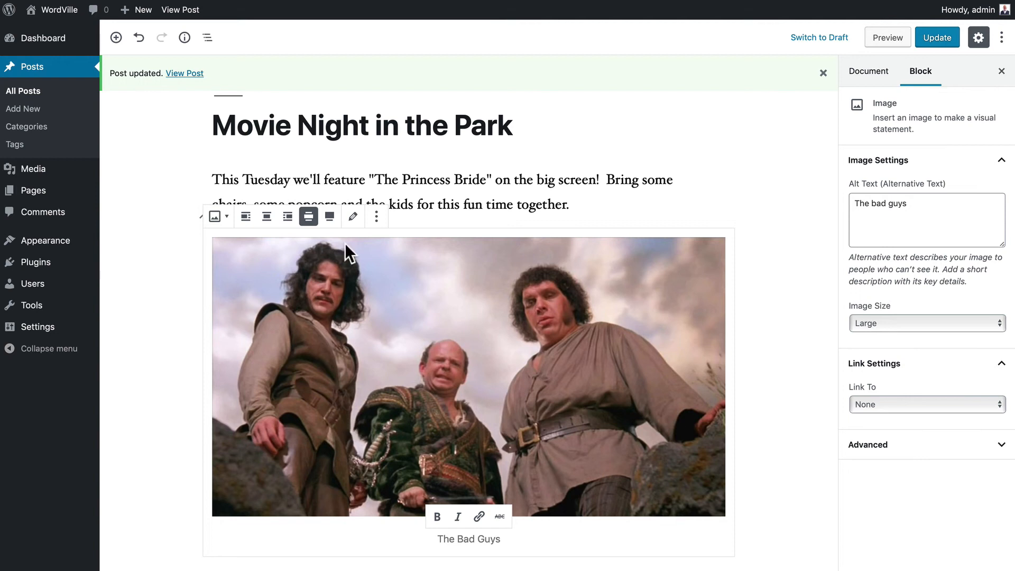
pyautogui.click(330, 218)
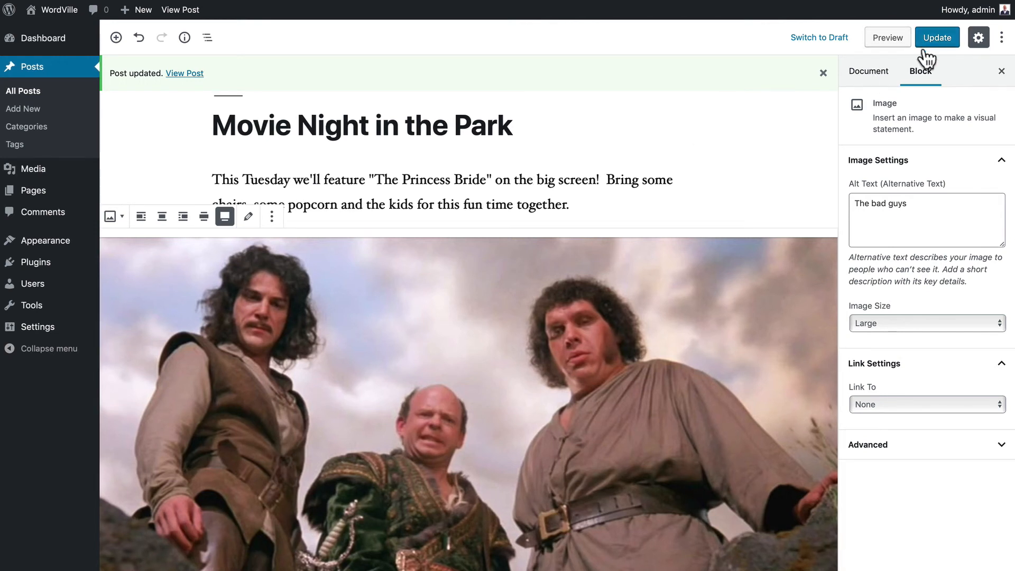
# - Update the post and scroll through the published Movie Night post on the site
pyautogui.click(935, 41)
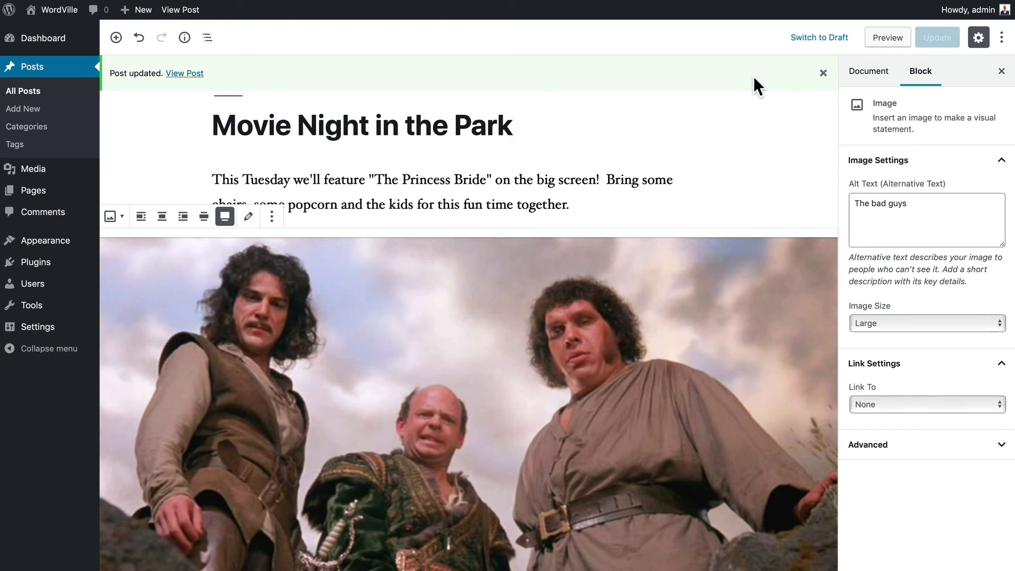
pyautogui.click(184, 74)
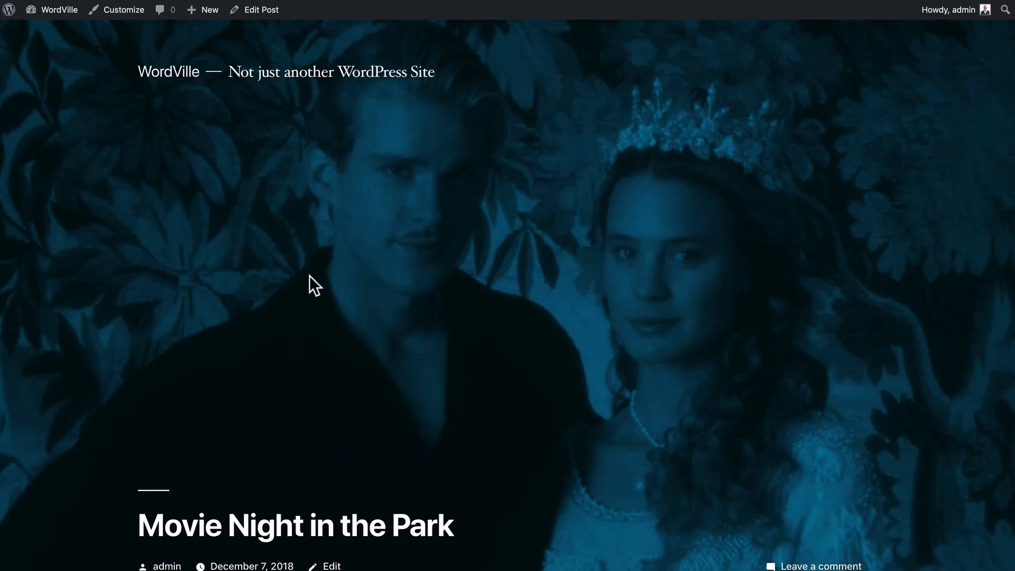
pyautogui.scroll(-8, 309, 276)
pyautogui.scroll(-6, 309, 275)
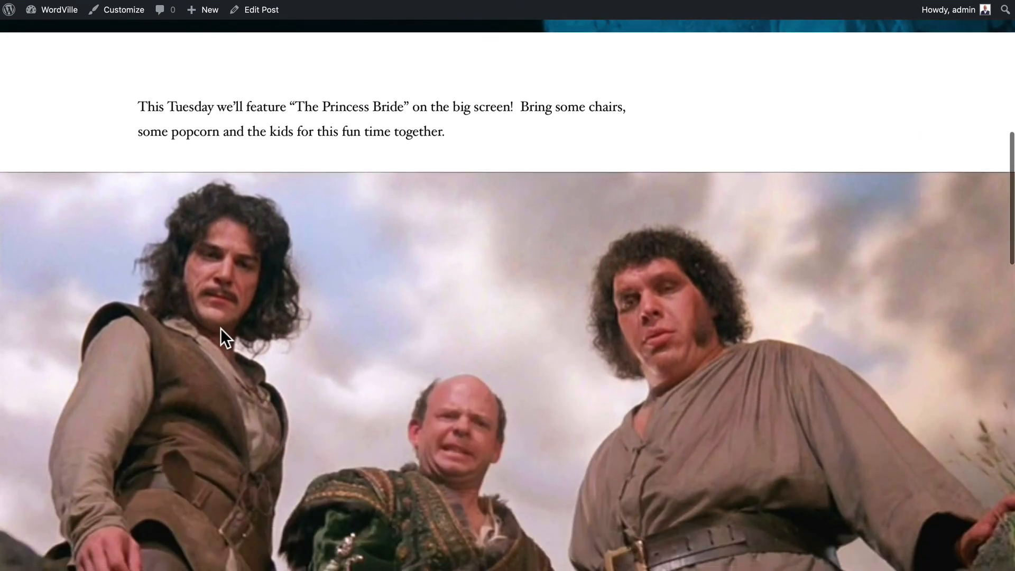
pyautogui.scroll(-4, 221, 303)
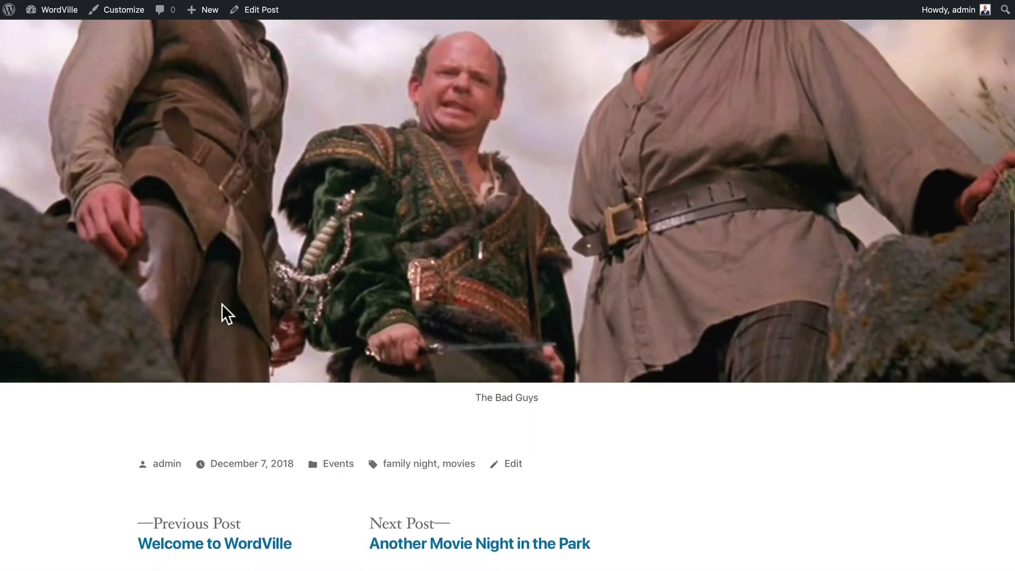
pyautogui.scroll(7, 221, 303)
pyautogui.scroll(9, 221, 303)
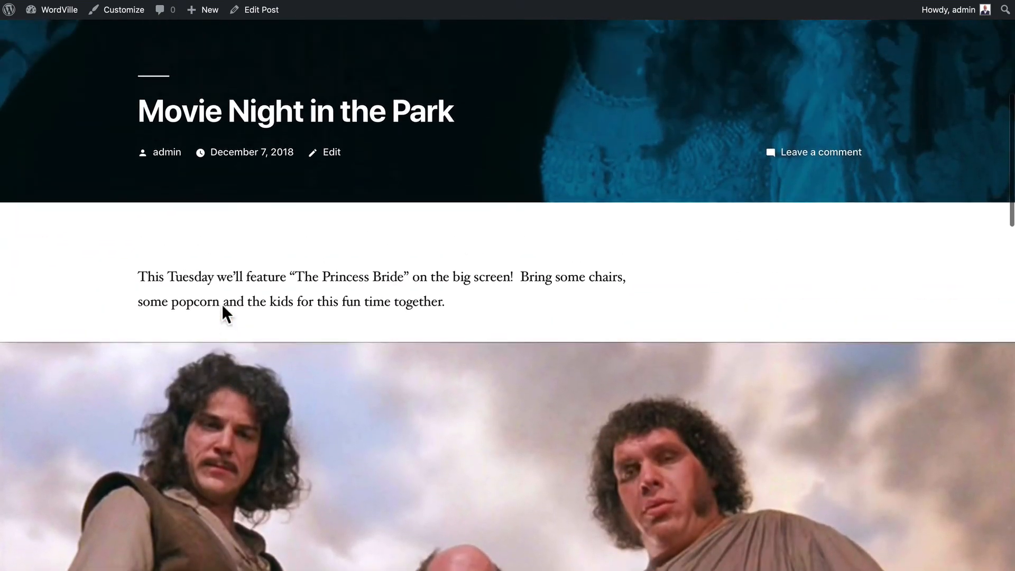
pyautogui.scroll(2, 221, 304)
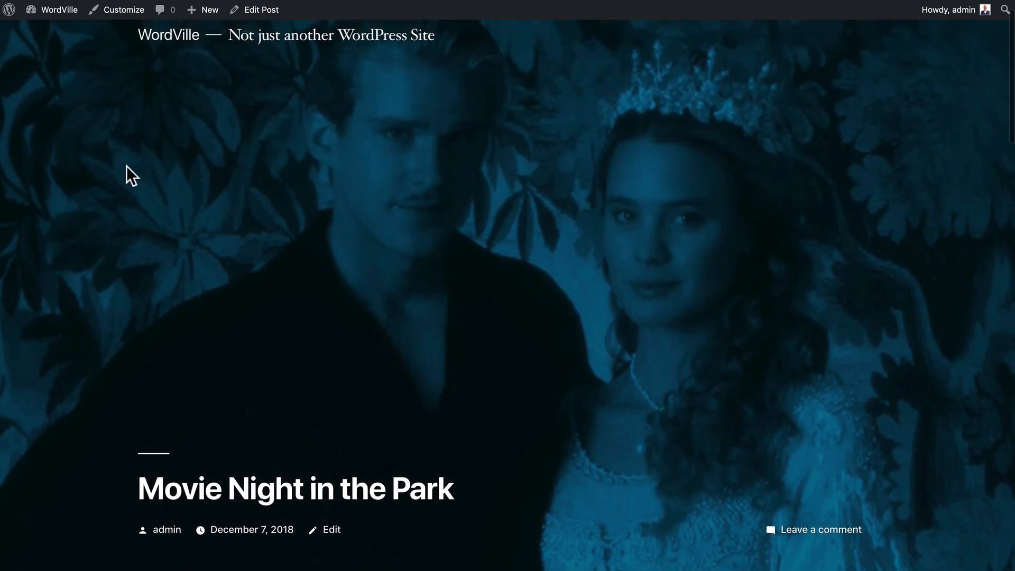
# - Activate the Twenty Sixteen theme under Appearance > Themes
pyautogui.moveTo(50, 18)
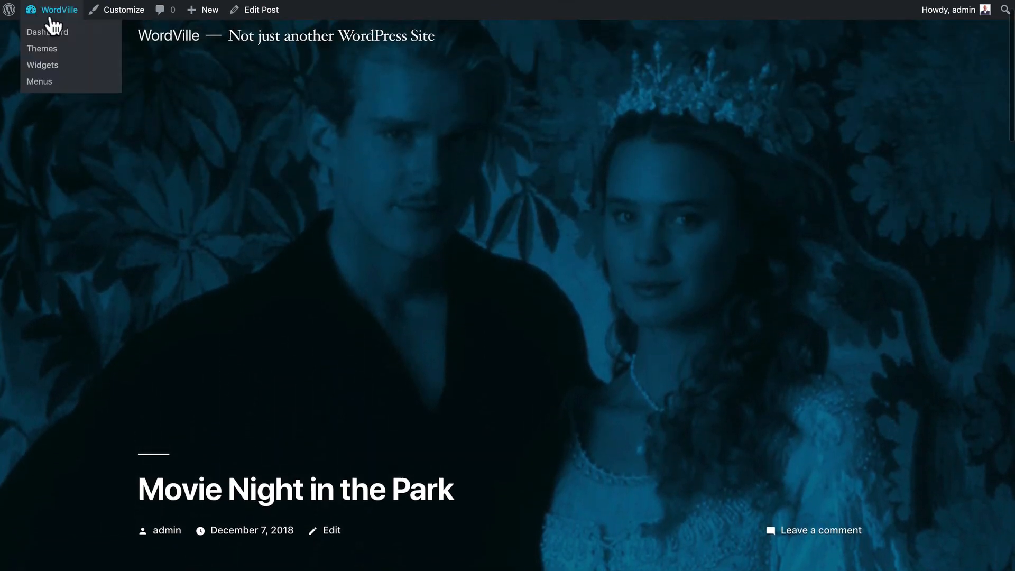
pyautogui.click(37, 50)
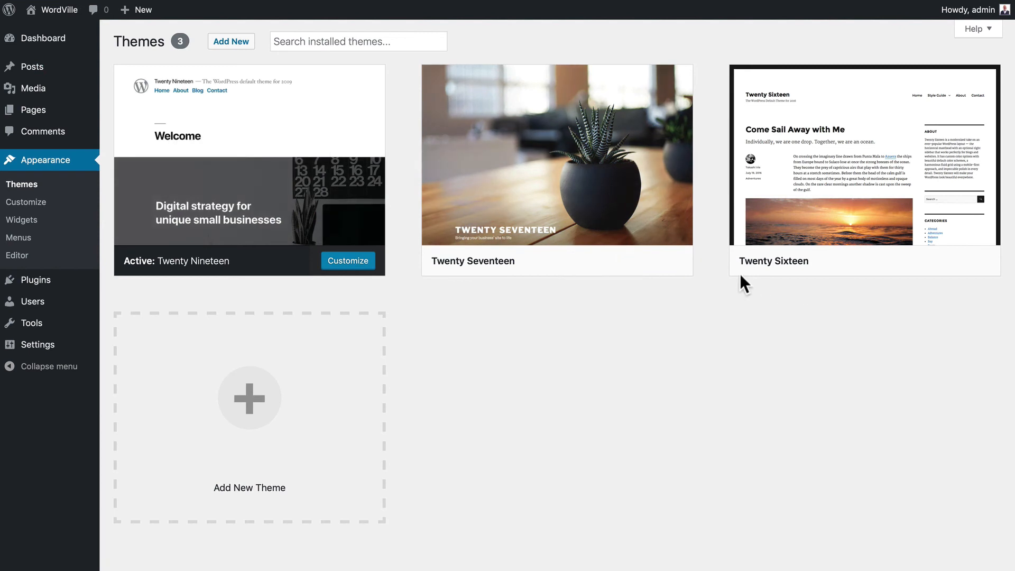
pyautogui.moveTo(935, 283)
pyautogui.click(898, 261)
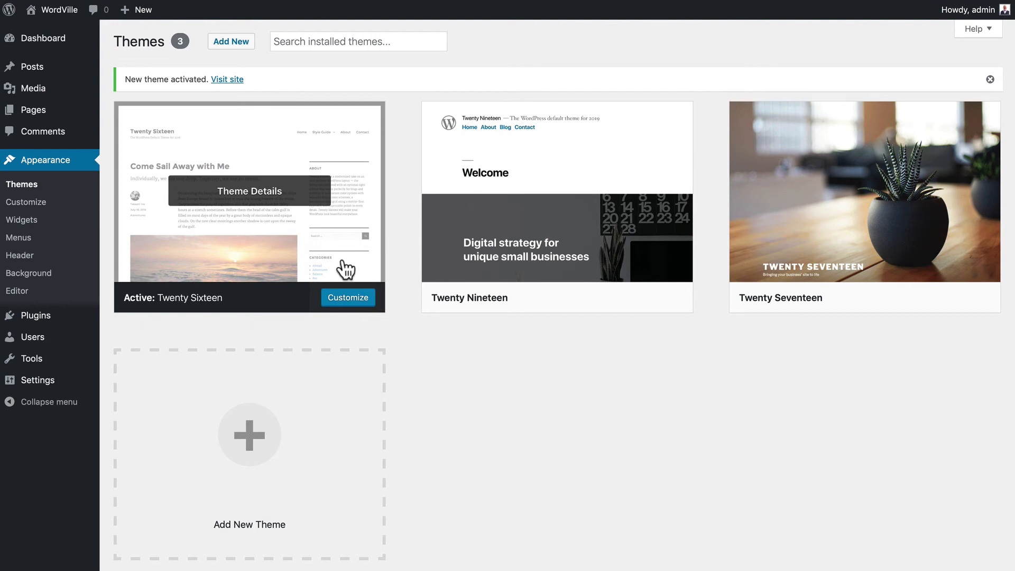
# - Browse the Movie Night in the Park post on the live site in Twenty Sixteen
pyautogui.click(68, 9)
pyautogui.click(279, 447)
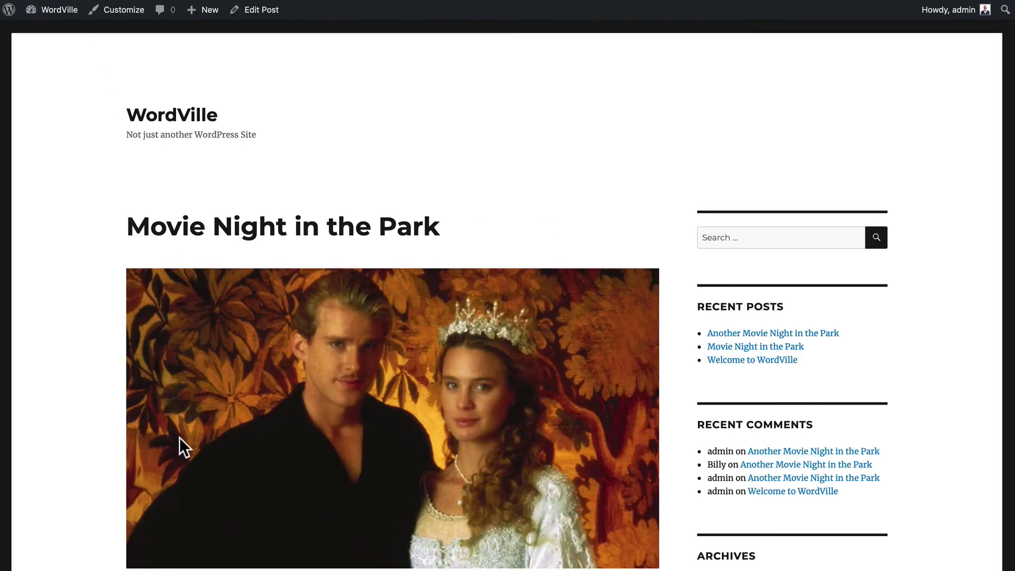
pyautogui.scroll(-2, 97, 400)
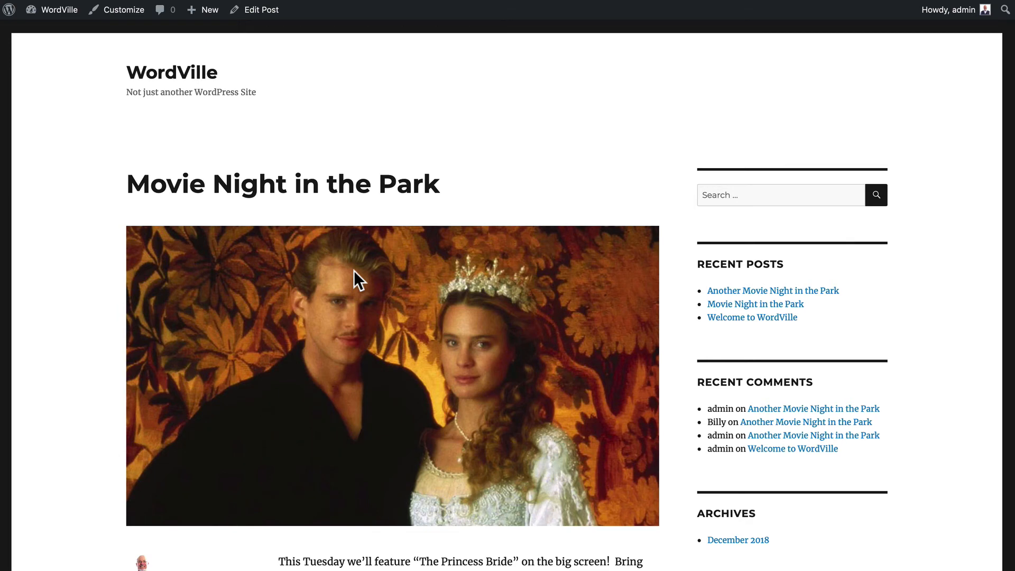
pyautogui.scroll(-7, 353, 272)
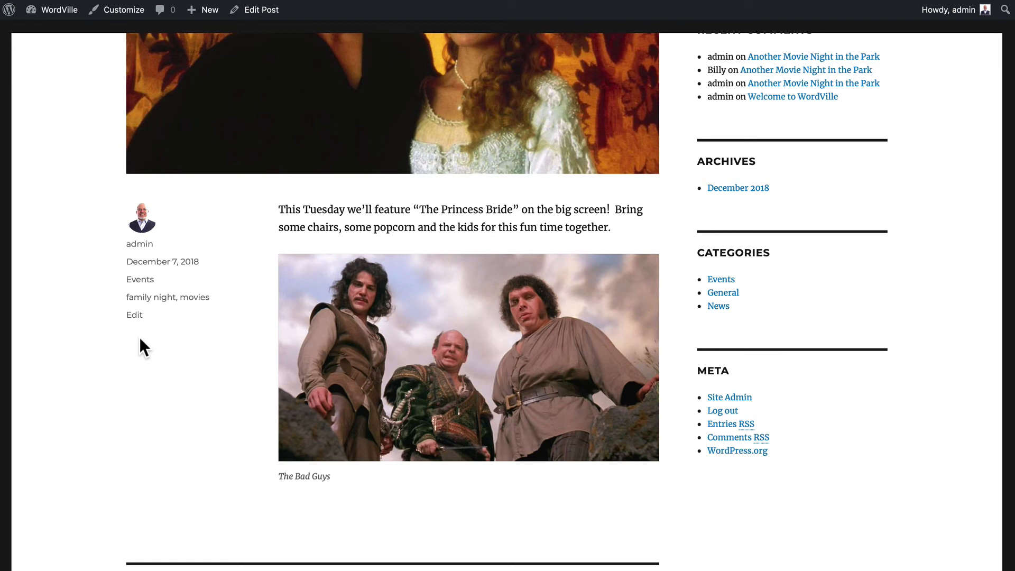
pyautogui.scroll(8, 140, 339)
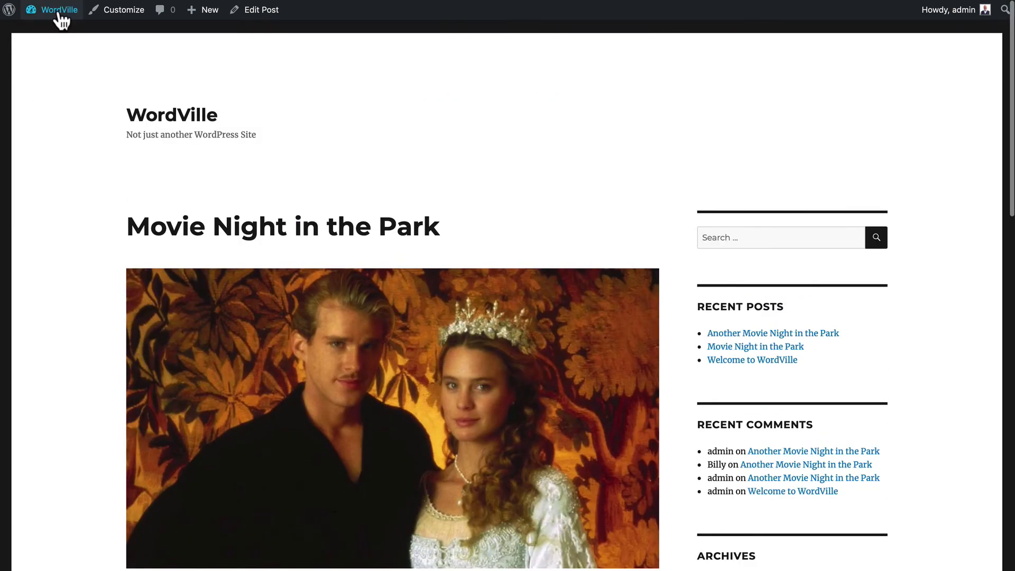
# - Reactivate the Twenty Nineteen theme
pyautogui.moveTo(57, 12)
pyautogui.click(33, 46)
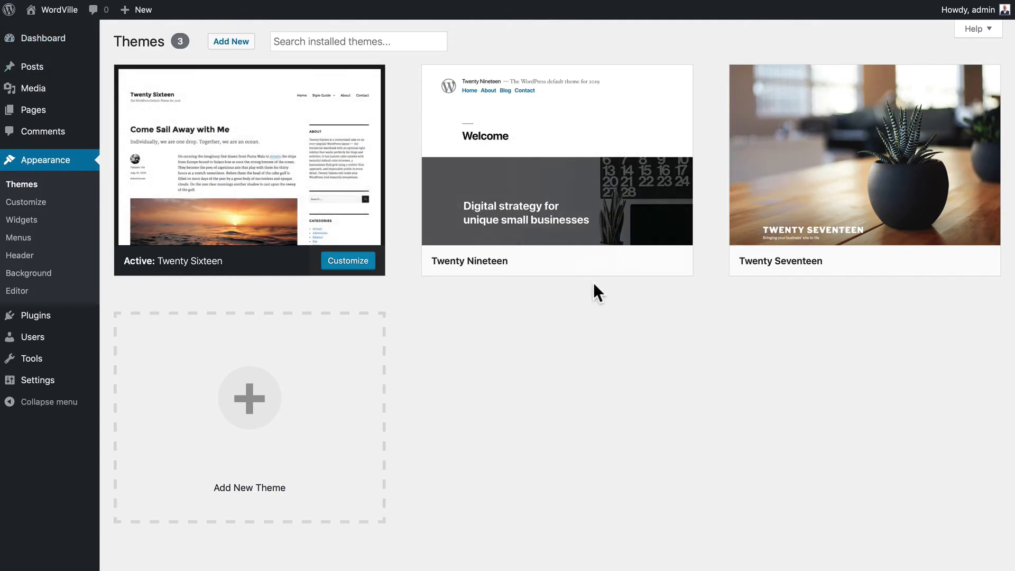
pyautogui.click(593, 261)
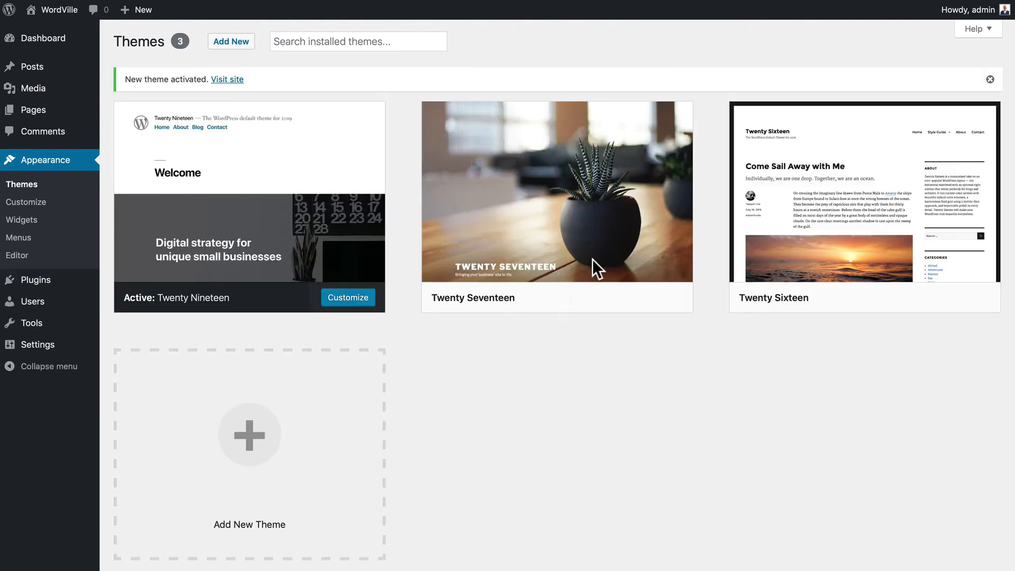
# - Open the Movie Night post in the editor and set the Bad Guys image to wide width
pyautogui.click(65, 10)
pyautogui.scroll(-3, 100, 212)
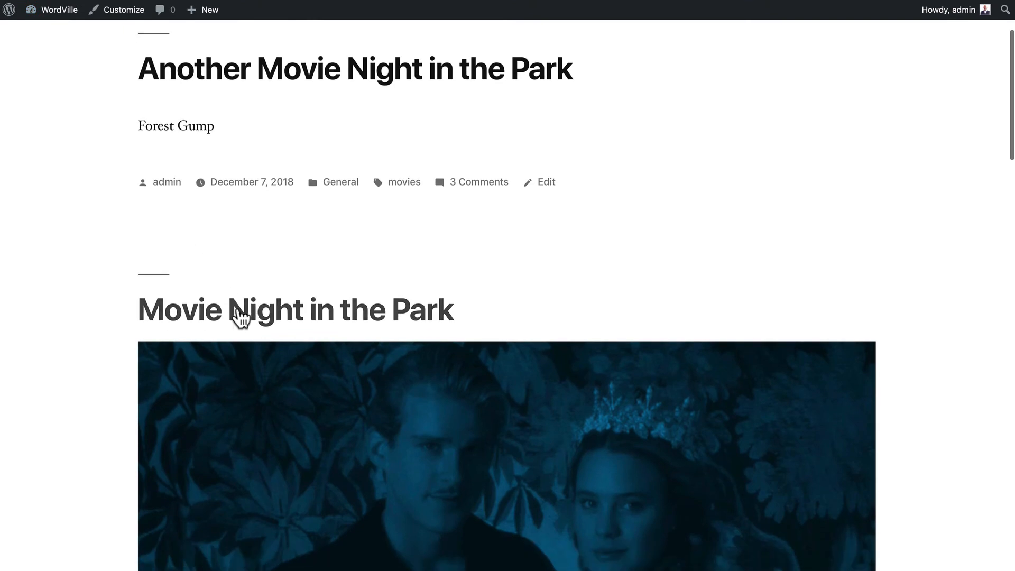
pyautogui.click(238, 316)
pyautogui.scroll(-15, 97, 259)
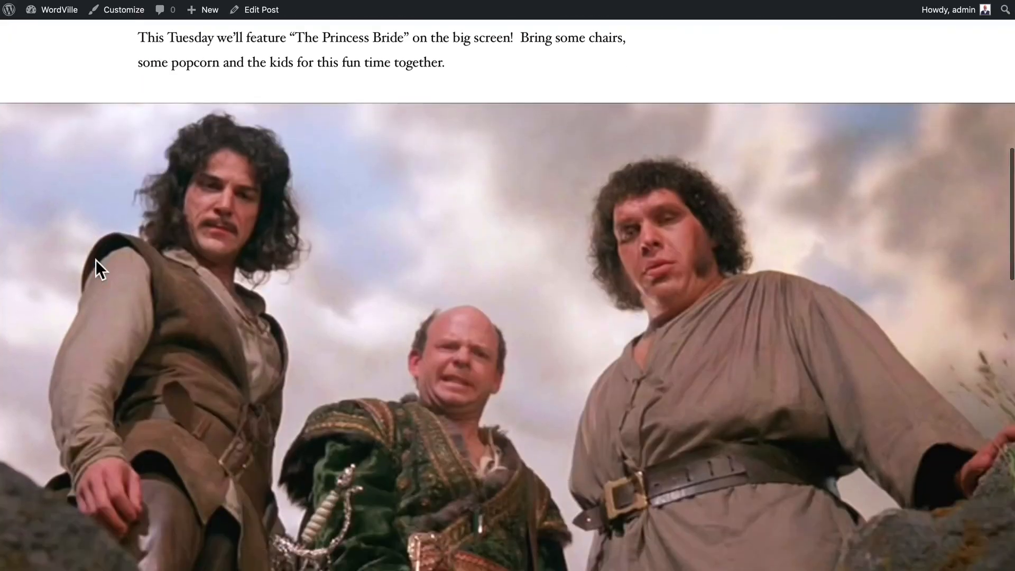
pyautogui.scroll(20, 96, 259)
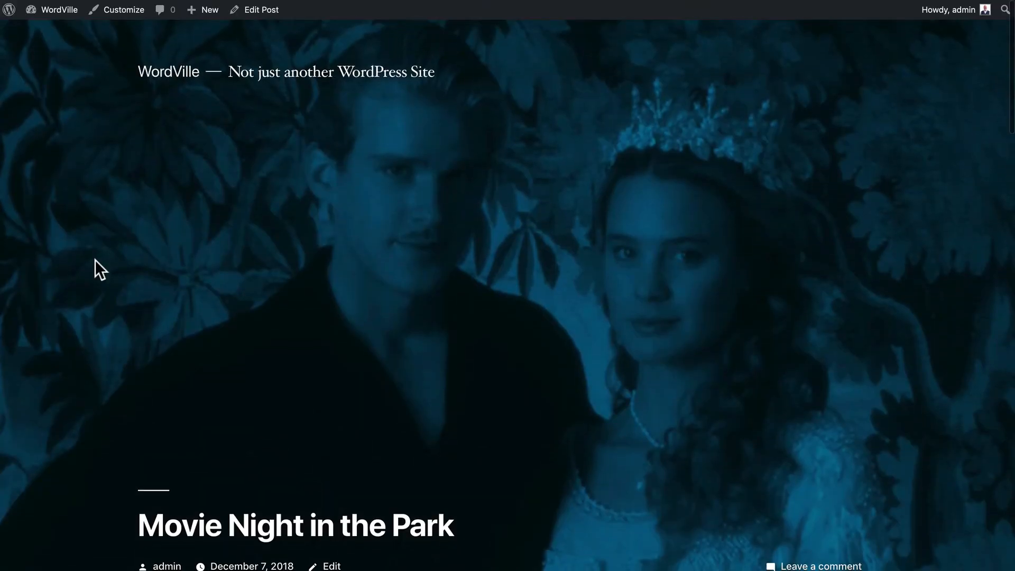
pyautogui.click(264, 9)
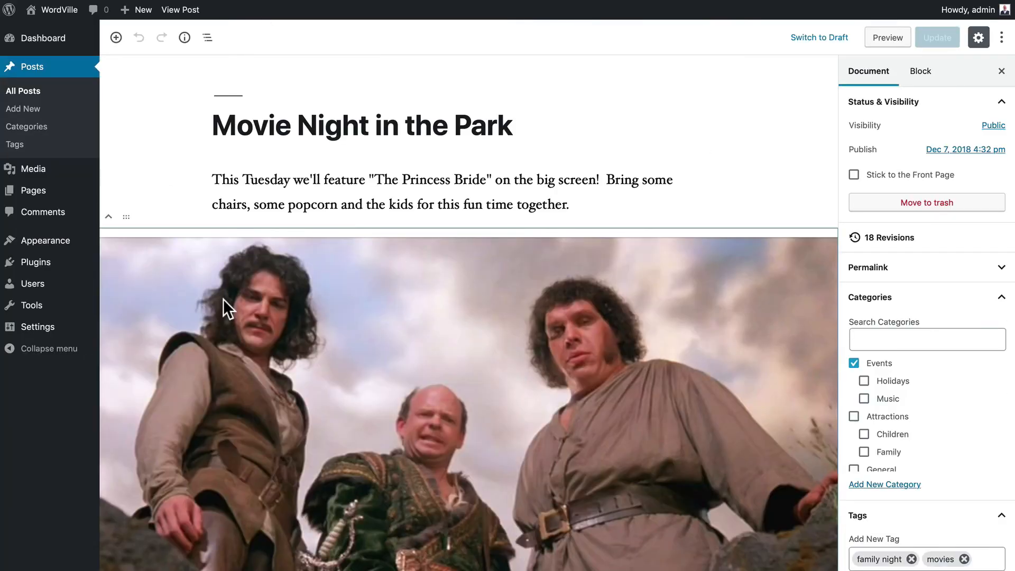
pyautogui.click(219, 300)
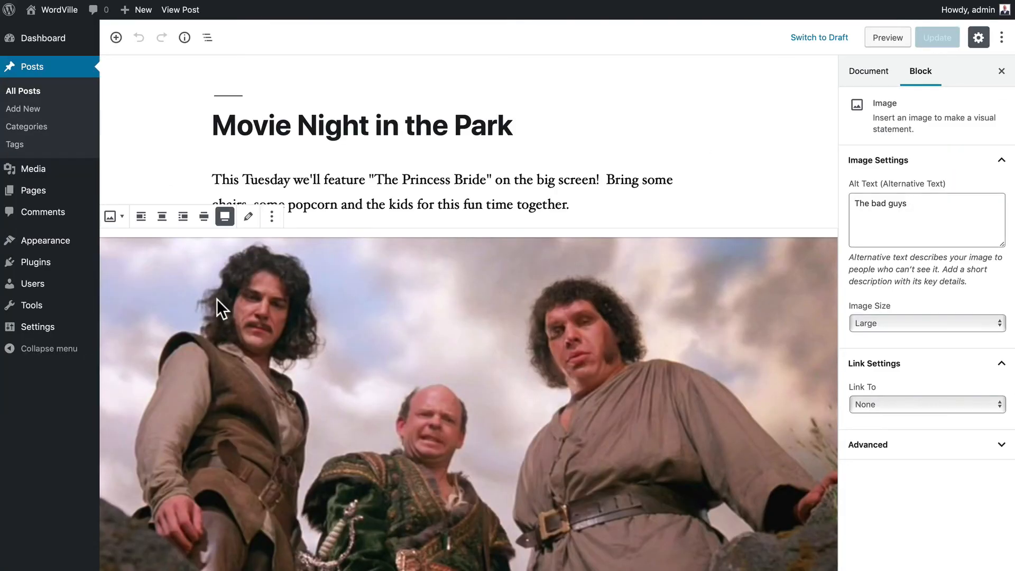
pyautogui.click(203, 217)
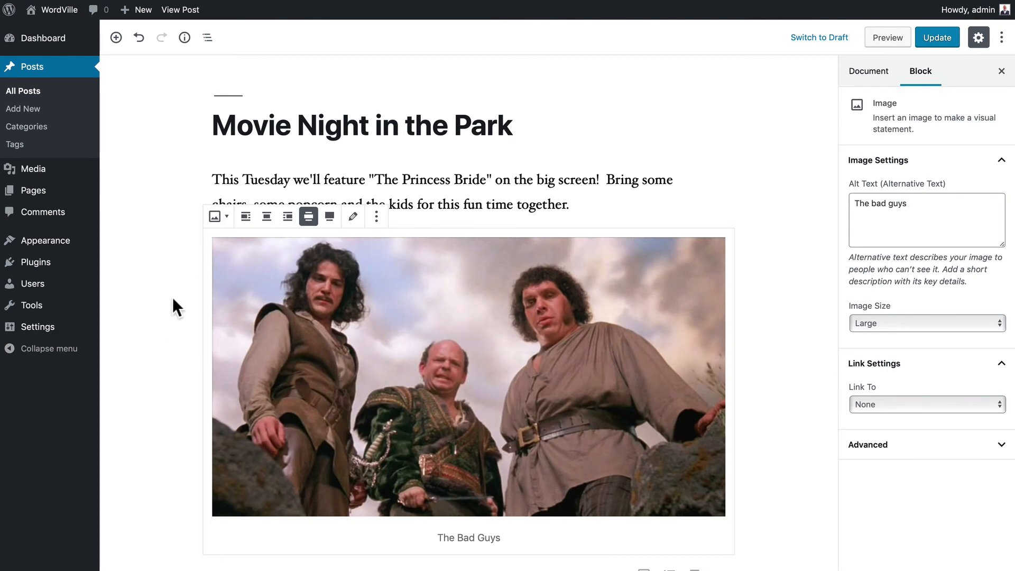
pyautogui.click(116, 39)
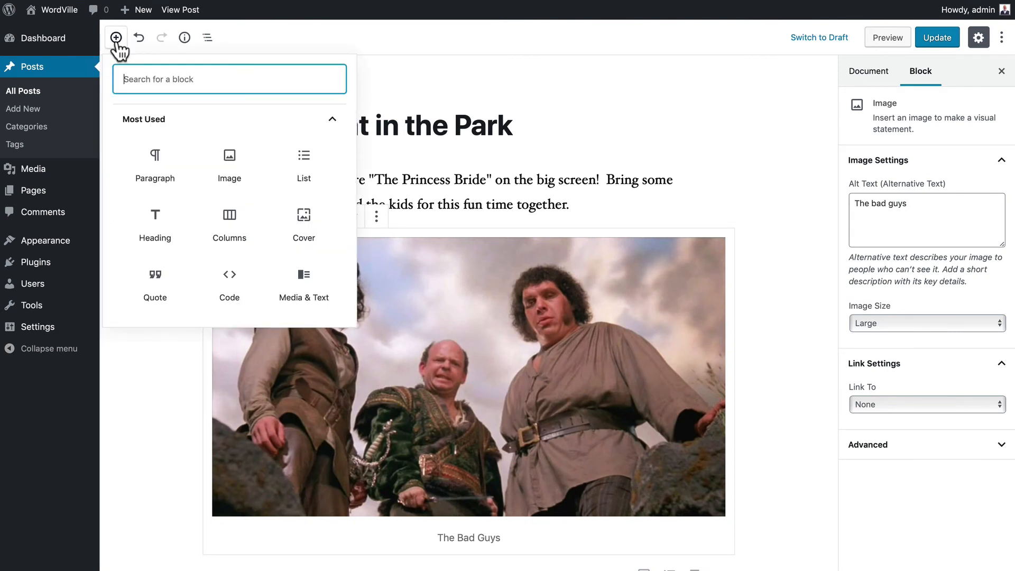
pyautogui.click(332, 120)
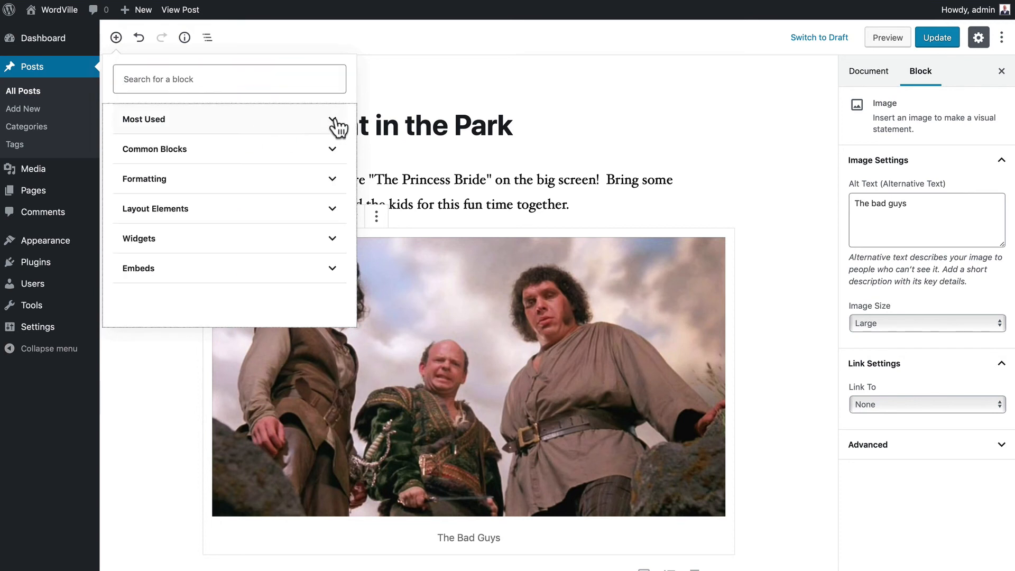
pyautogui.click(181, 153)
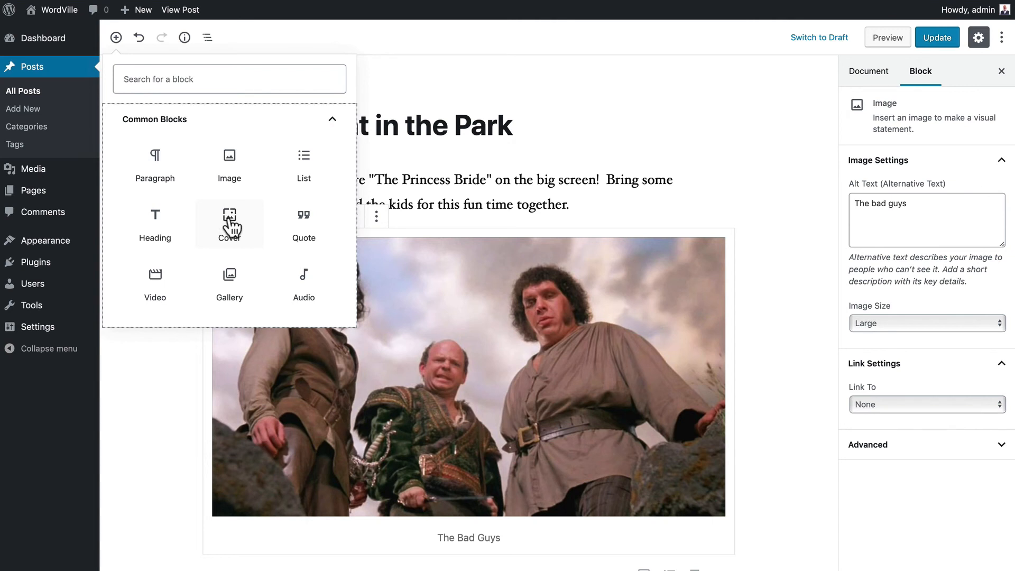
pyautogui.click(415, 312)
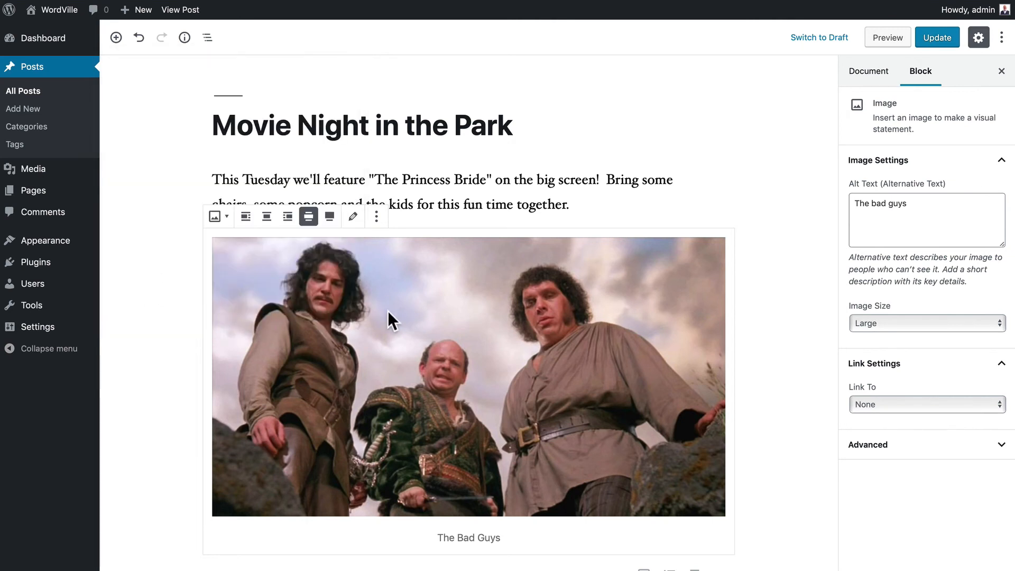
# - Transform the image to Media & Text and to Cover, reverting to Image each time
pyautogui.click(219, 216)
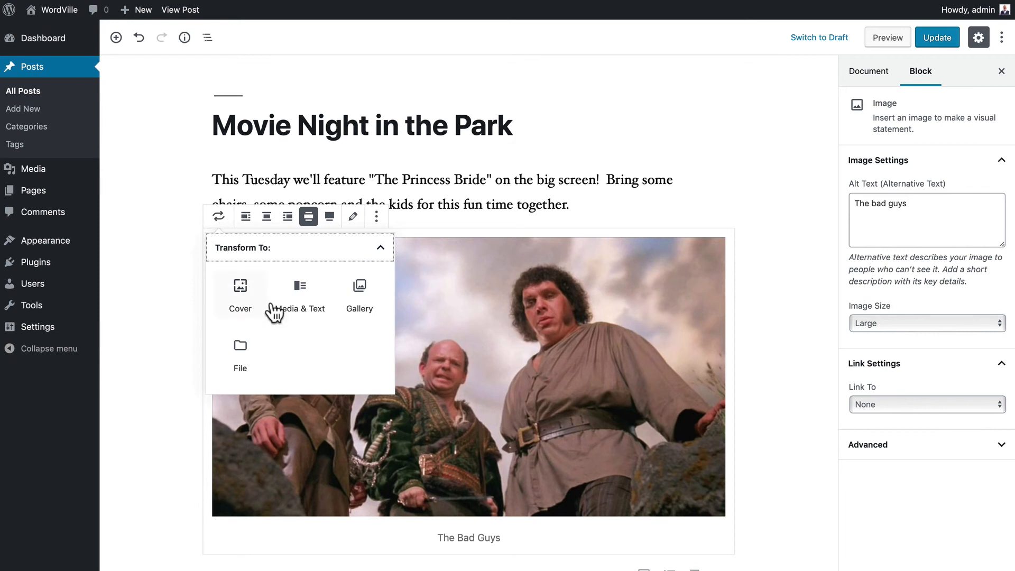
pyautogui.click(300, 300)
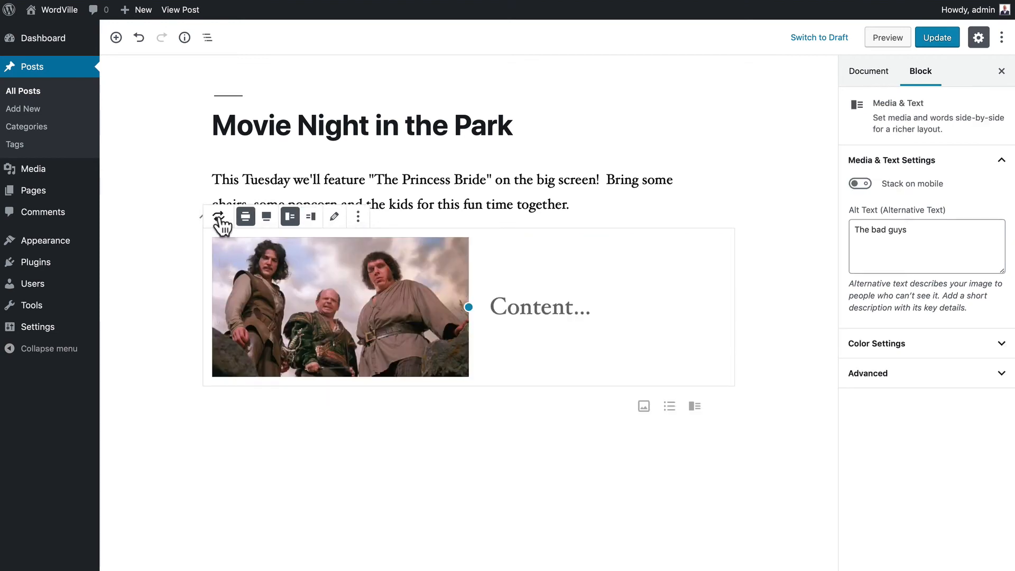
pyautogui.click(219, 219)
pyautogui.click(240, 296)
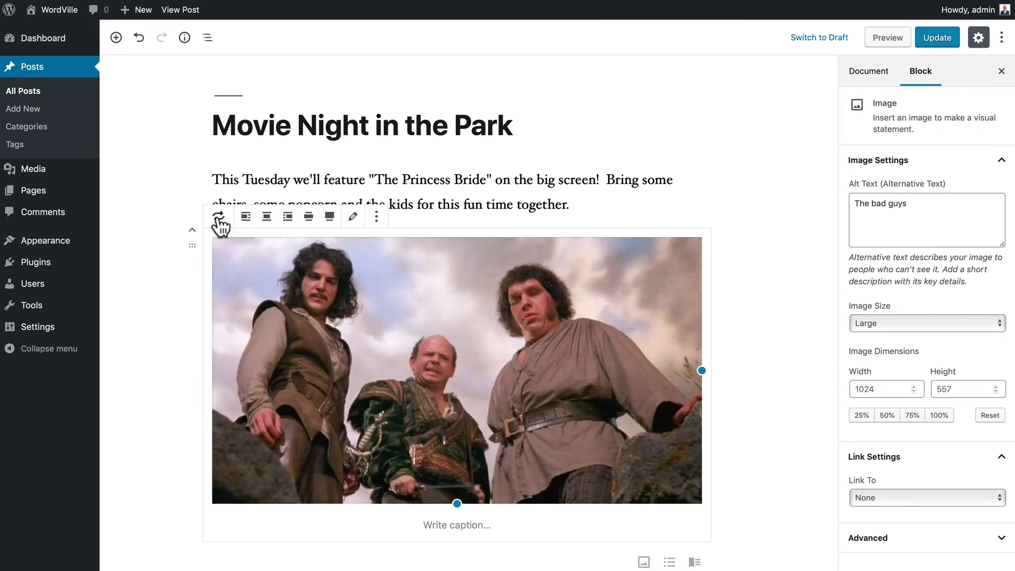
pyautogui.click(219, 218)
pyautogui.click(300, 296)
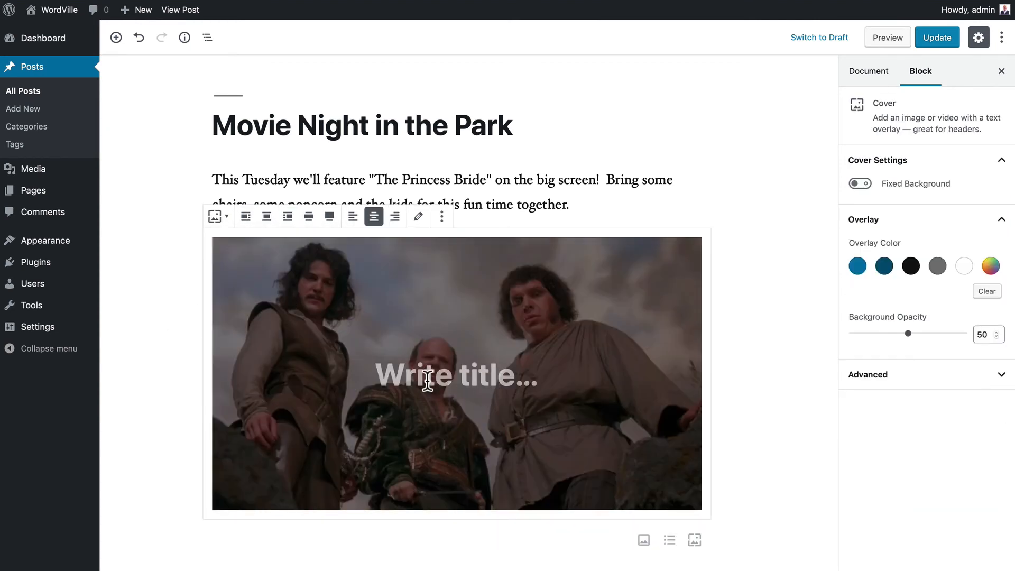
pyautogui.click(219, 218)
pyautogui.click(241, 294)
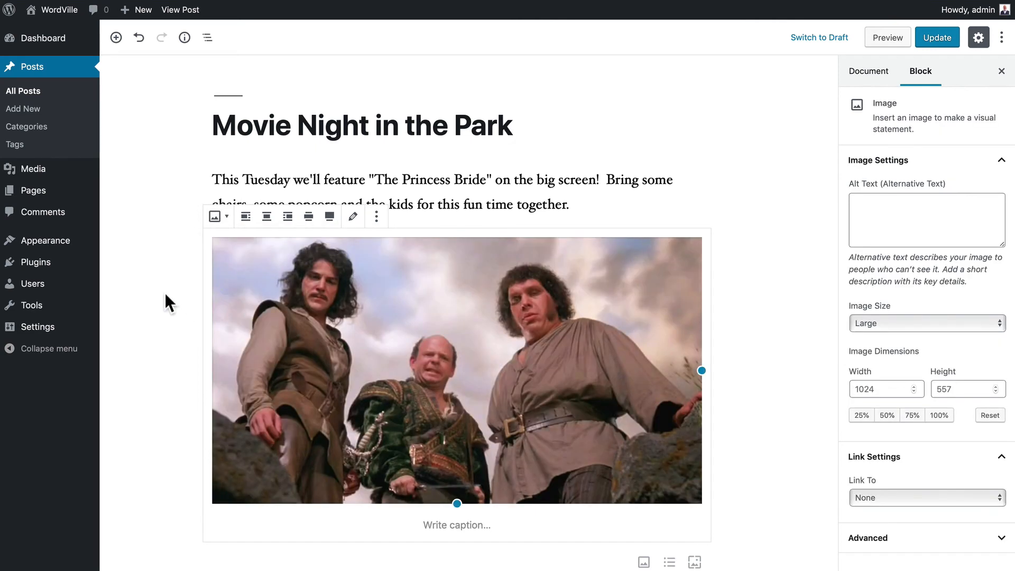
# - Convert the image to a Gallery, undo it, and retype the caption 'The Bad Guys'
pyautogui.click(219, 218)
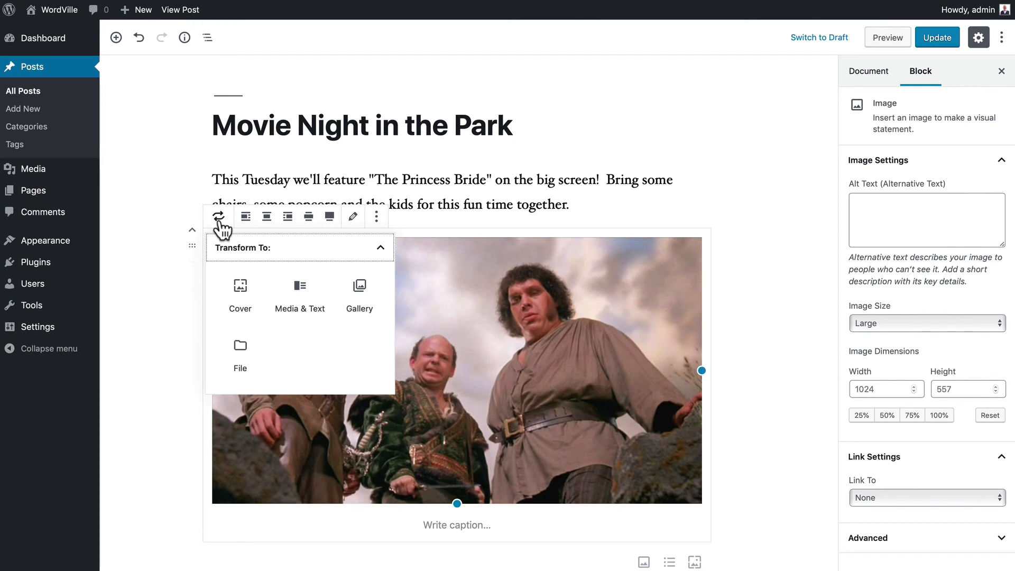
pyautogui.click(360, 293)
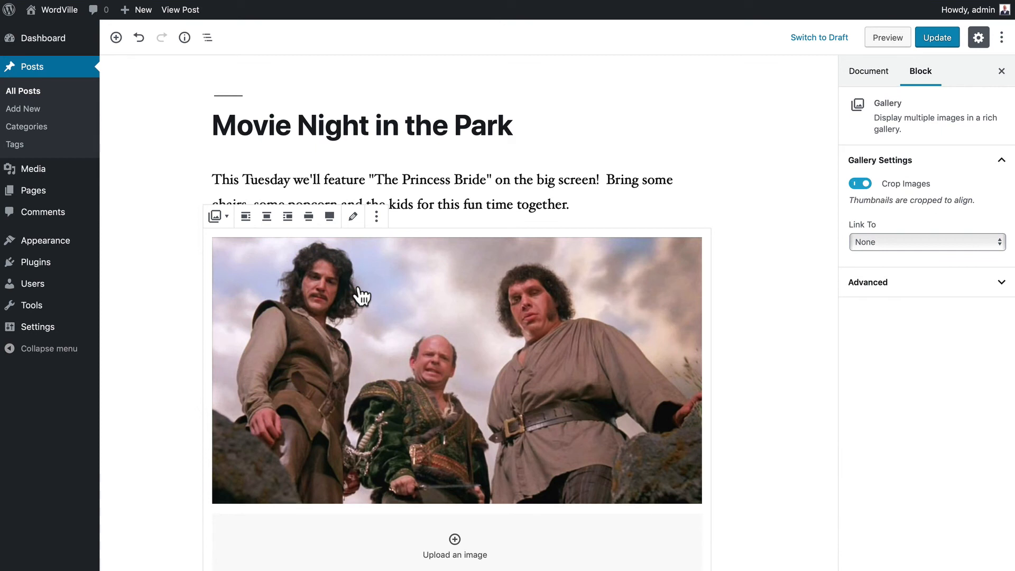
pyautogui.scroll(-3, 357, 284)
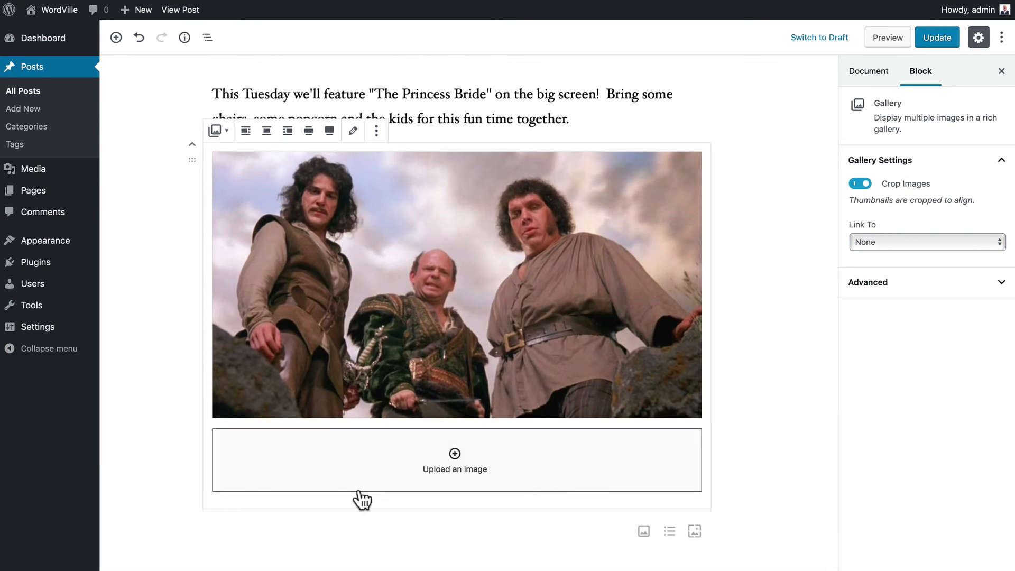
pyautogui.scroll(3, 356, 500)
pyautogui.hotkey('ctrl', 'z')
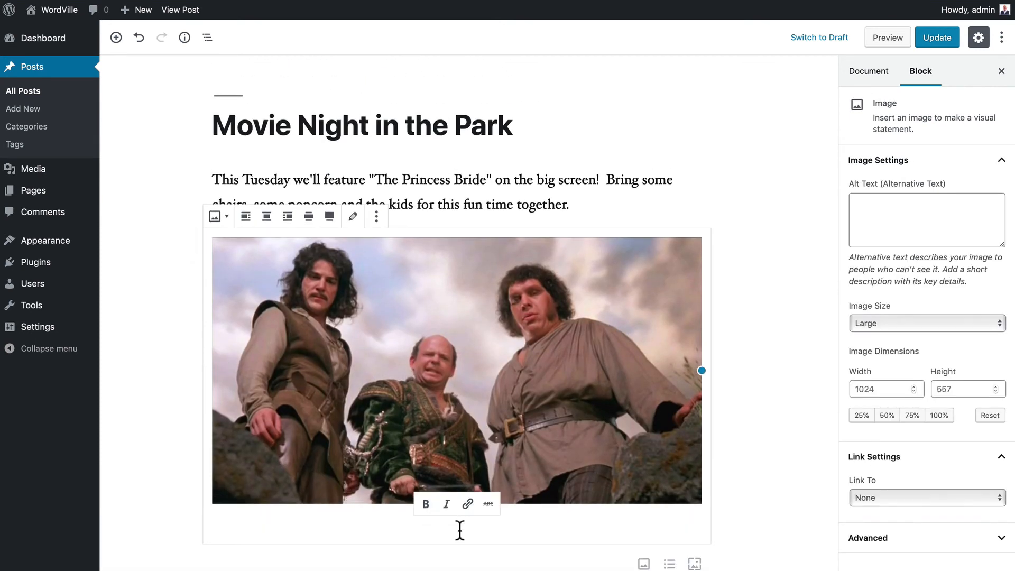
pyautogui.write('The Ba')
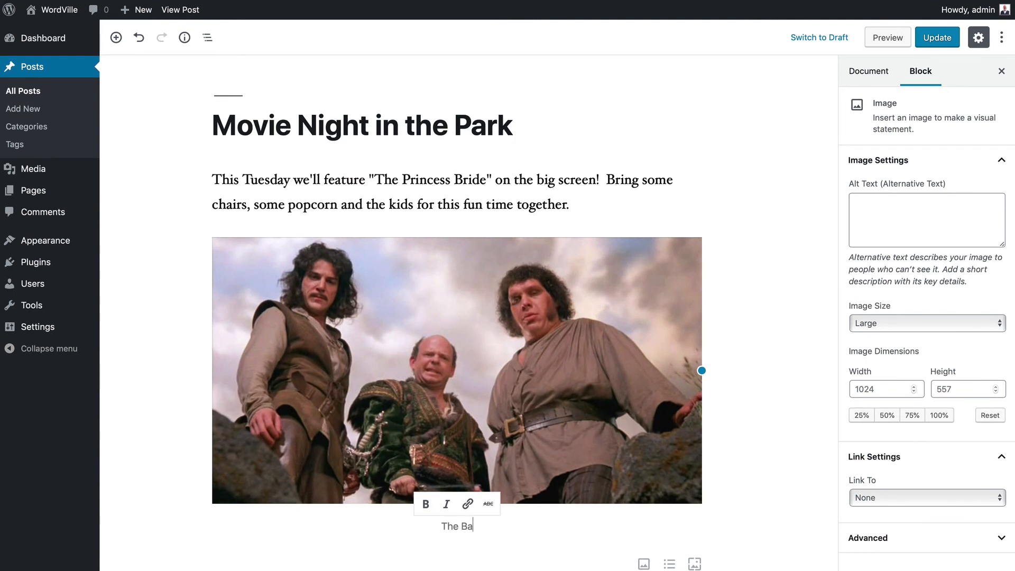
pyautogui.write('d Guys')
pyautogui.click(115, 37)
pyautogui.click(335, 129)
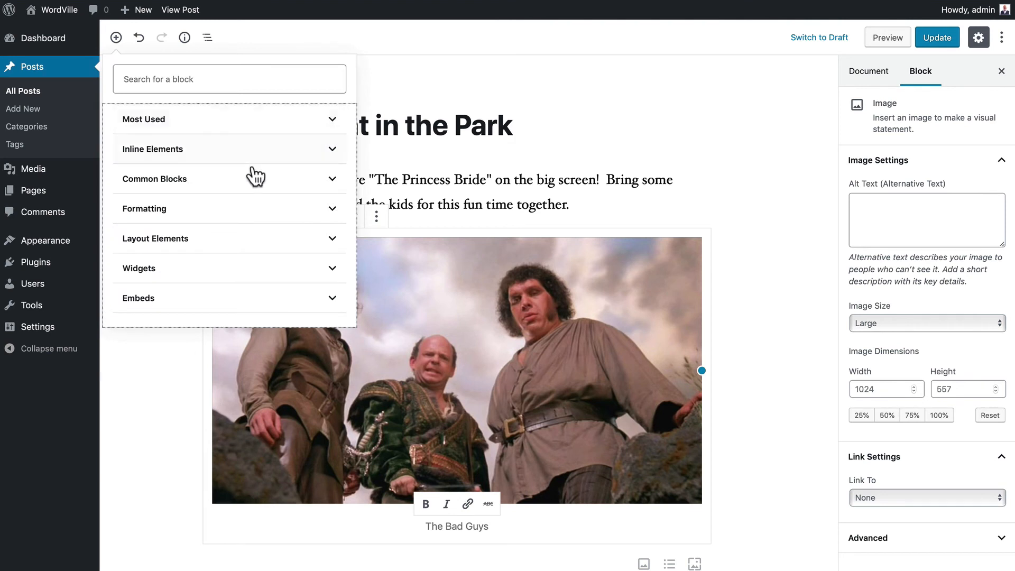
# - Add a 'Cast And Crew' heading below the captioned image
pyautogui.click(279, 186)
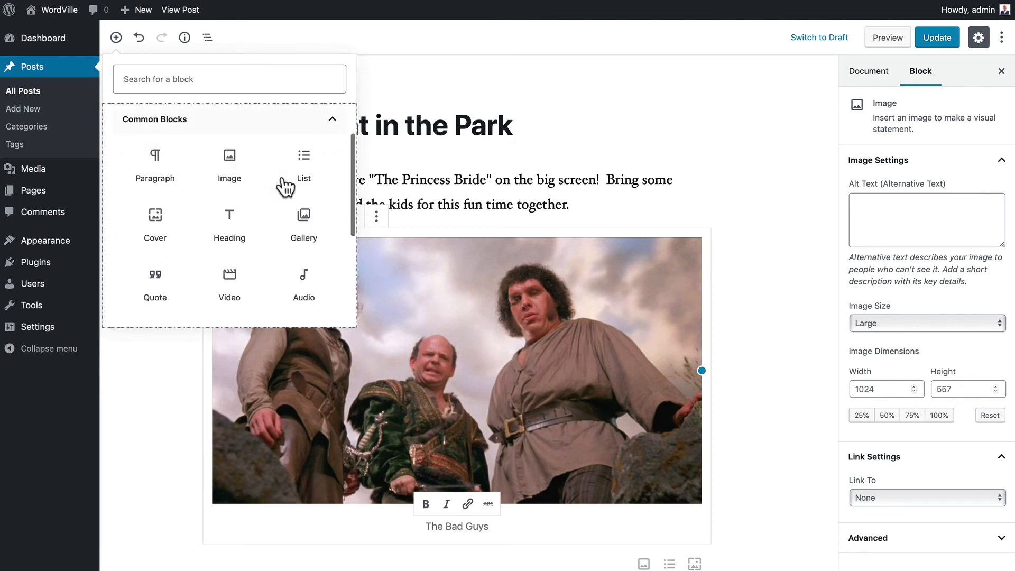
pyautogui.click(230, 221)
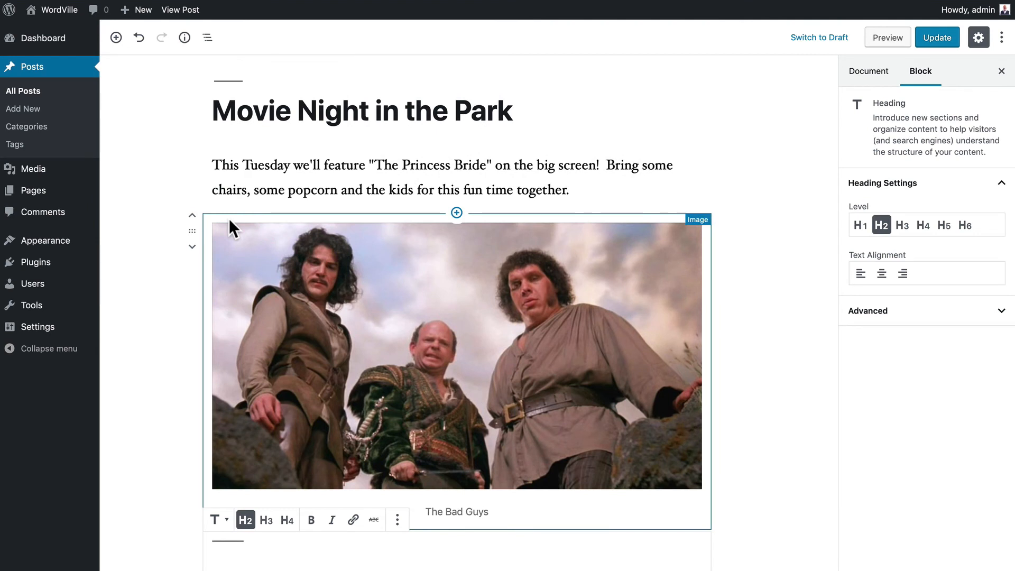
pyautogui.write('Cast A')
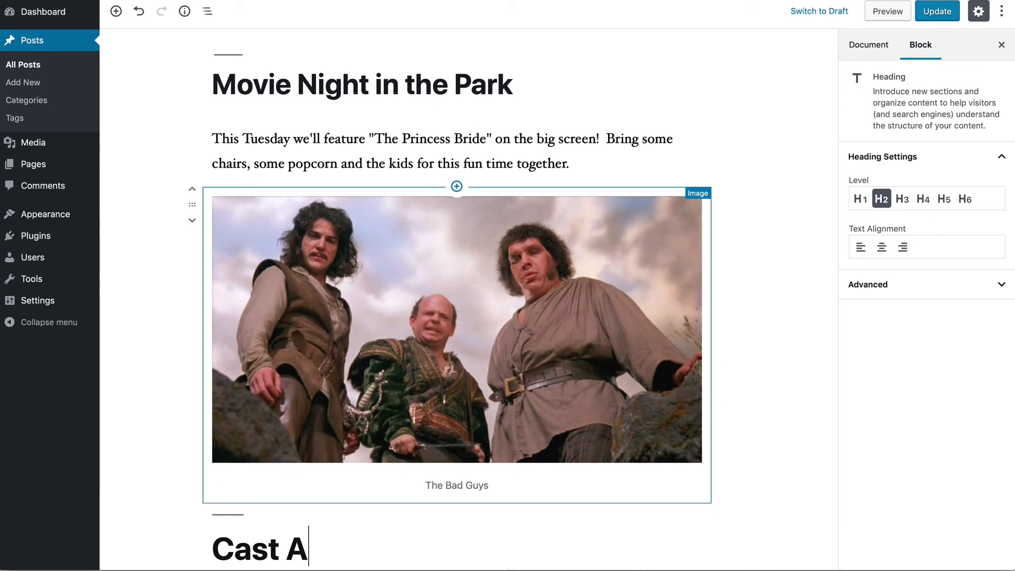
pyautogui.write('nd Crew')
pyautogui.scroll(-3, 153, 141)
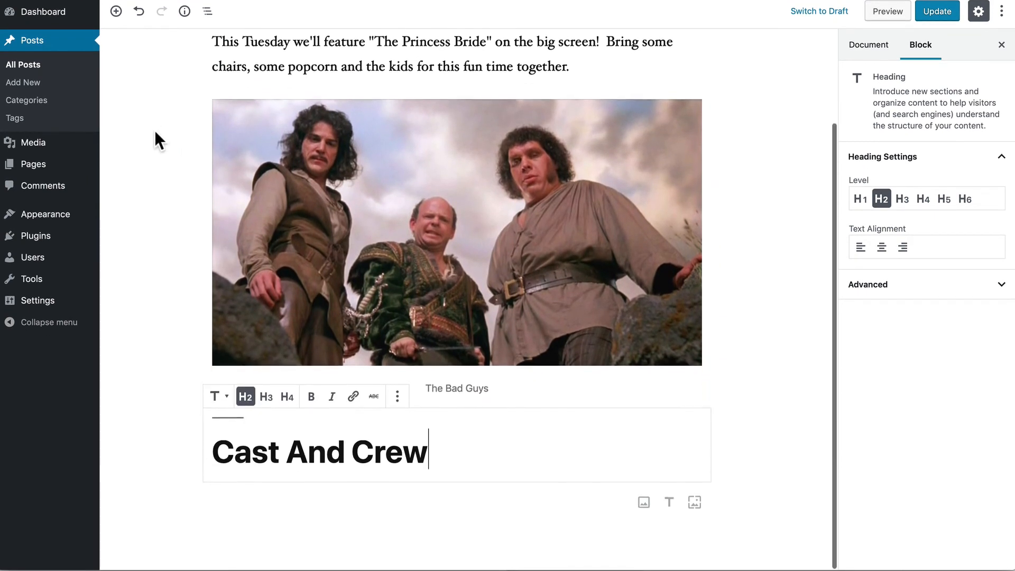
# - Add a bulleted list under the heading and paste in the three cast names
pyautogui.click(116, 11)
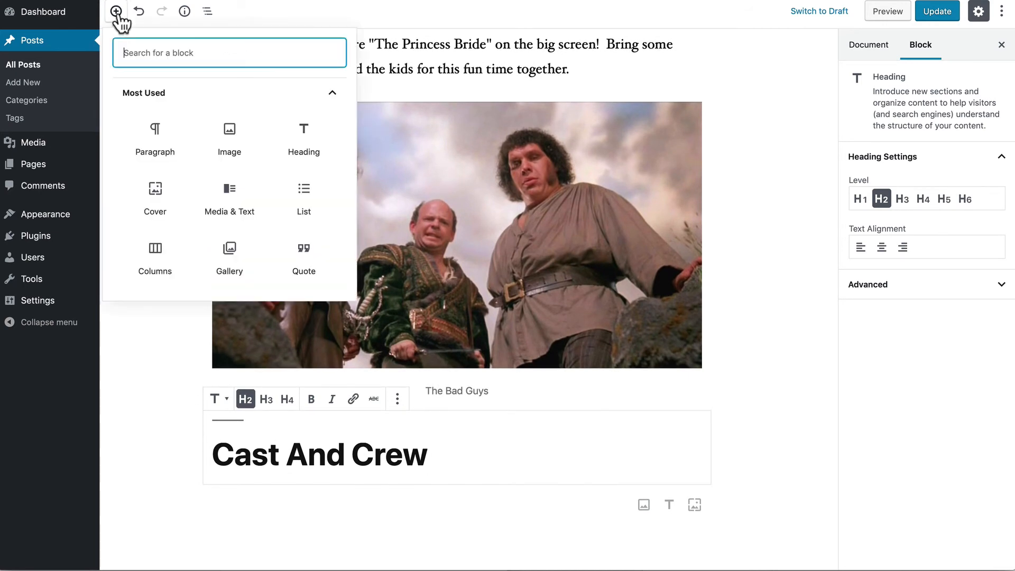
pyautogui.click(333, 94)
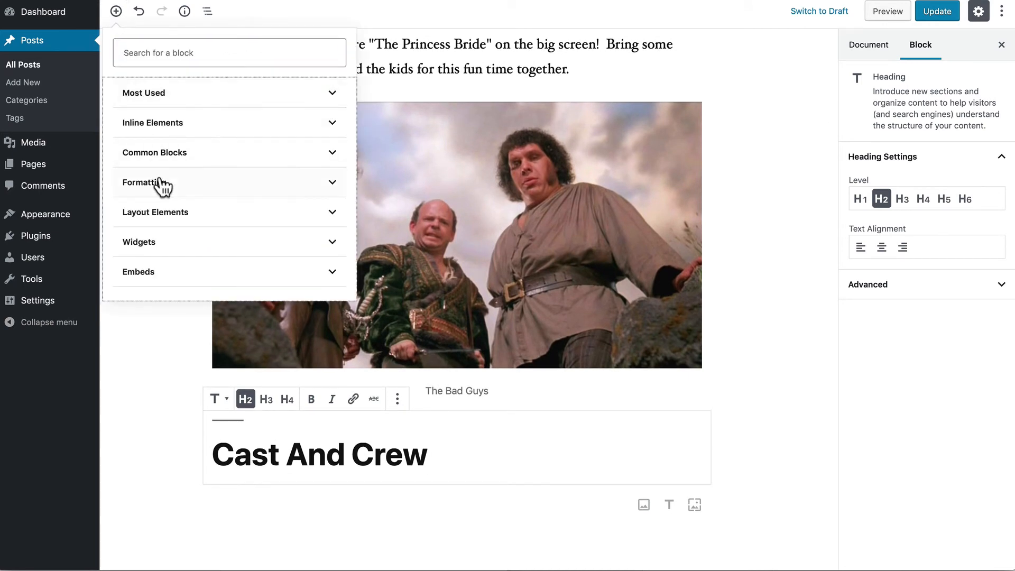
pyautogui.click(156, 155)
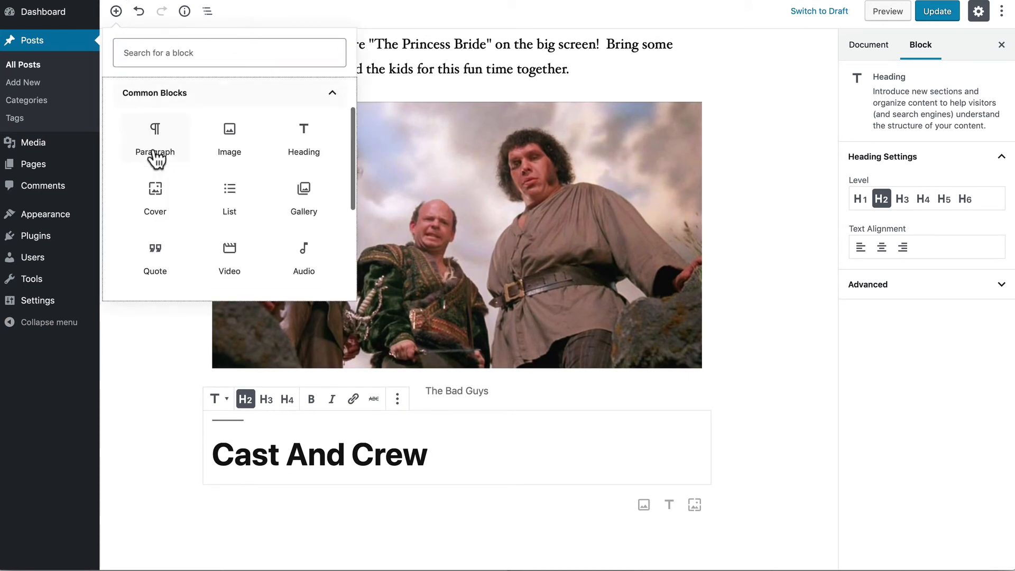
pyautogui.click(231, 196)
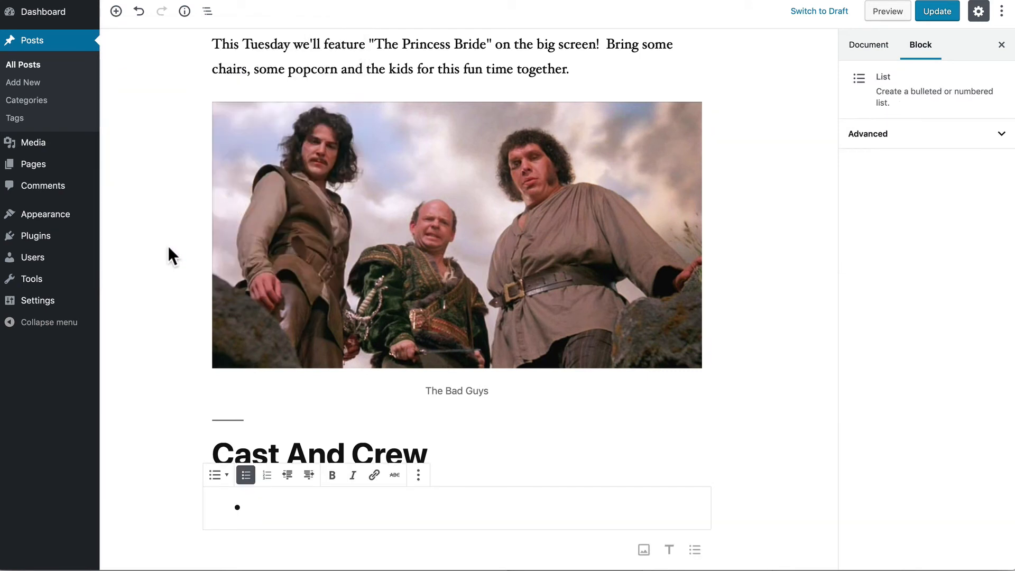
pyautogui.write('Cary Elwes Mandy Patinkin Robin Wright')
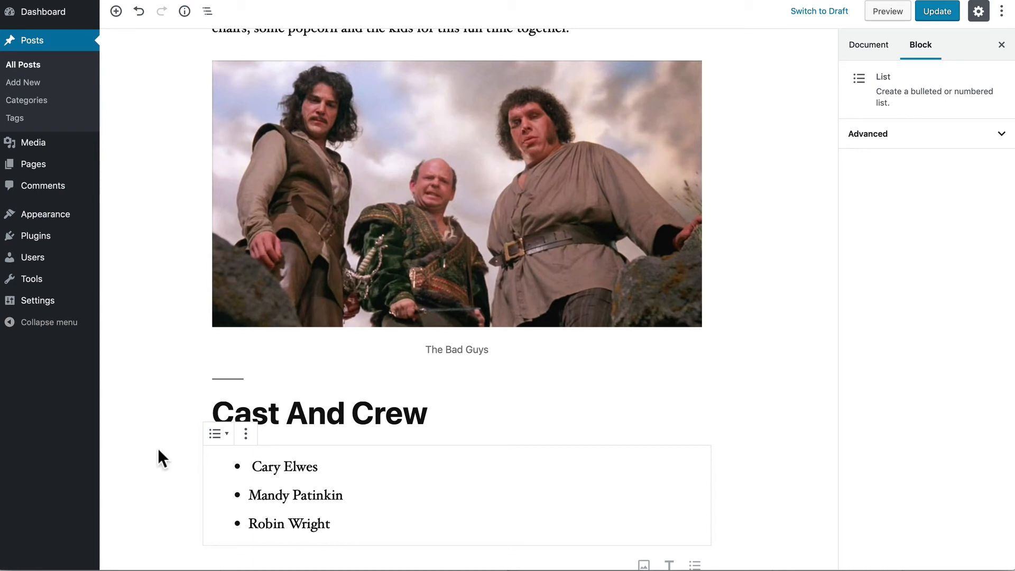
pyautogui.scroll(-2, 157, 447)
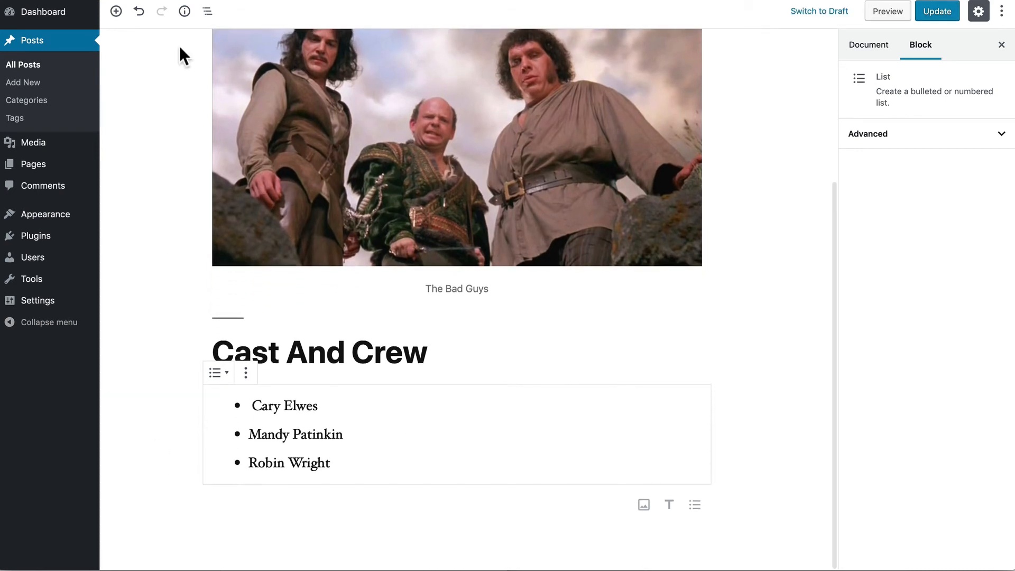
pyautogui.click(115, 11)
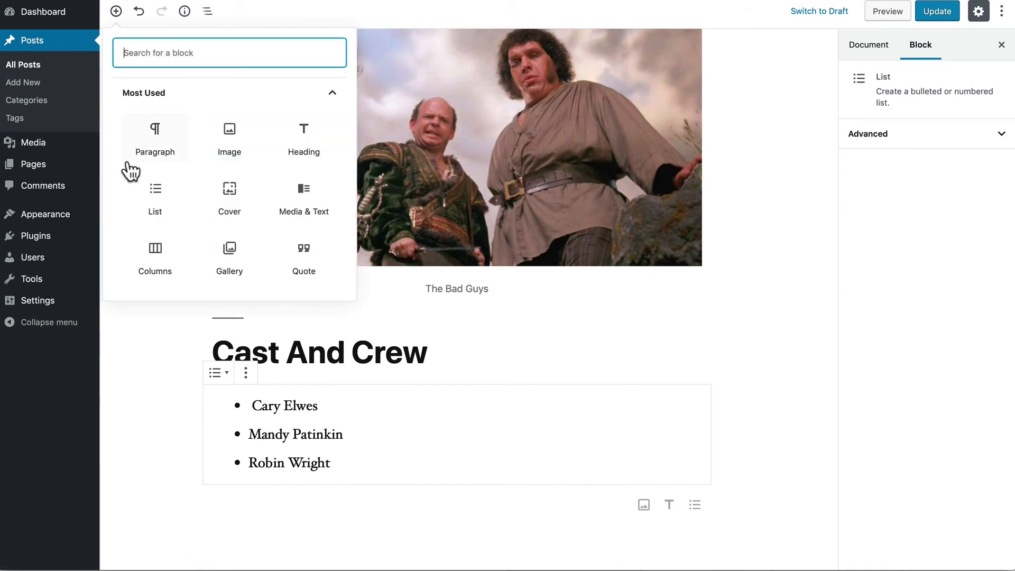
# - Insert a Quote block reading 'One of the greatest movies ever made!' and add its author's citation
pyautogui.click(330, 96)
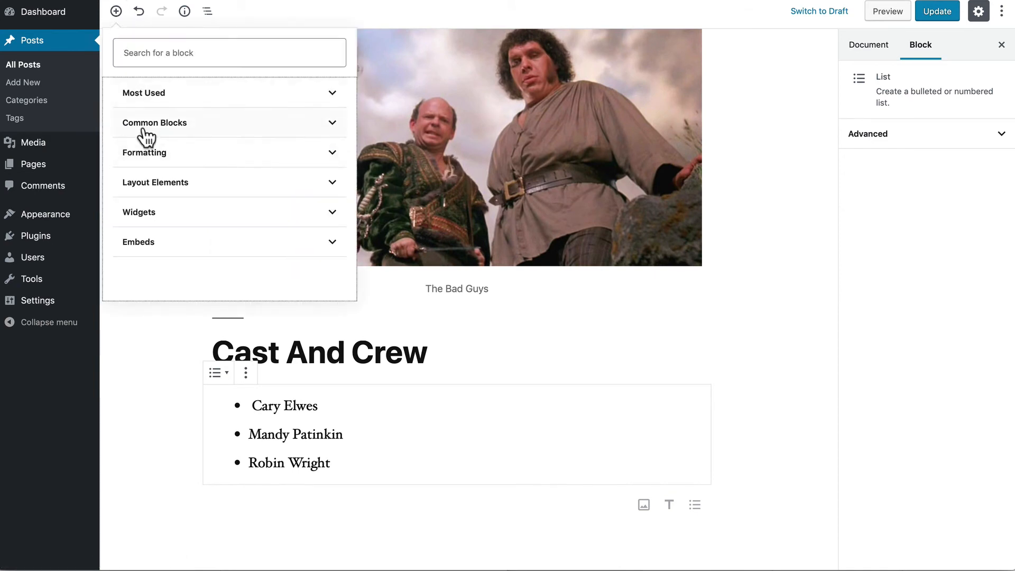
pyautogui.click(168, 127)
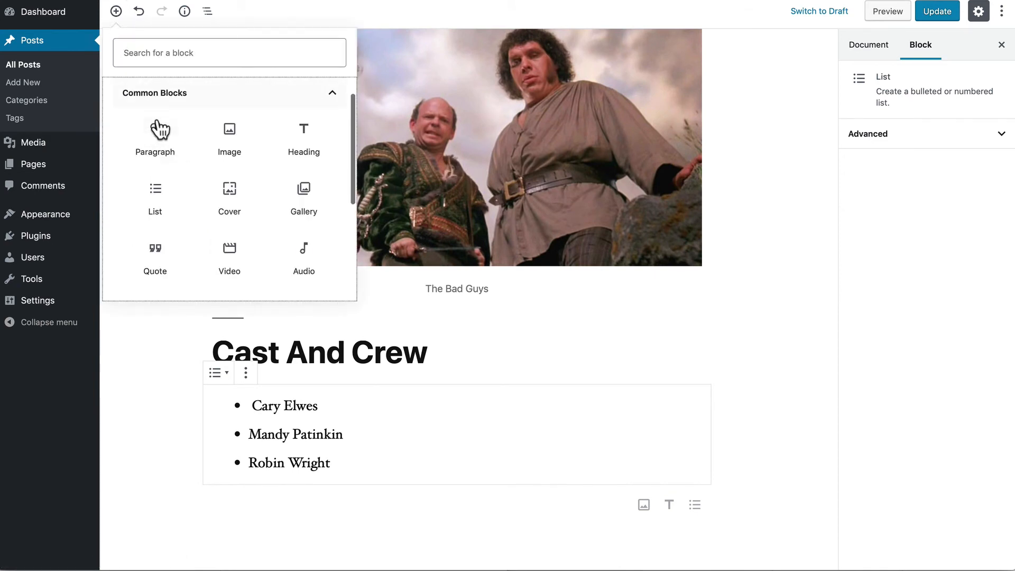
pyautogui.click(156, 256)
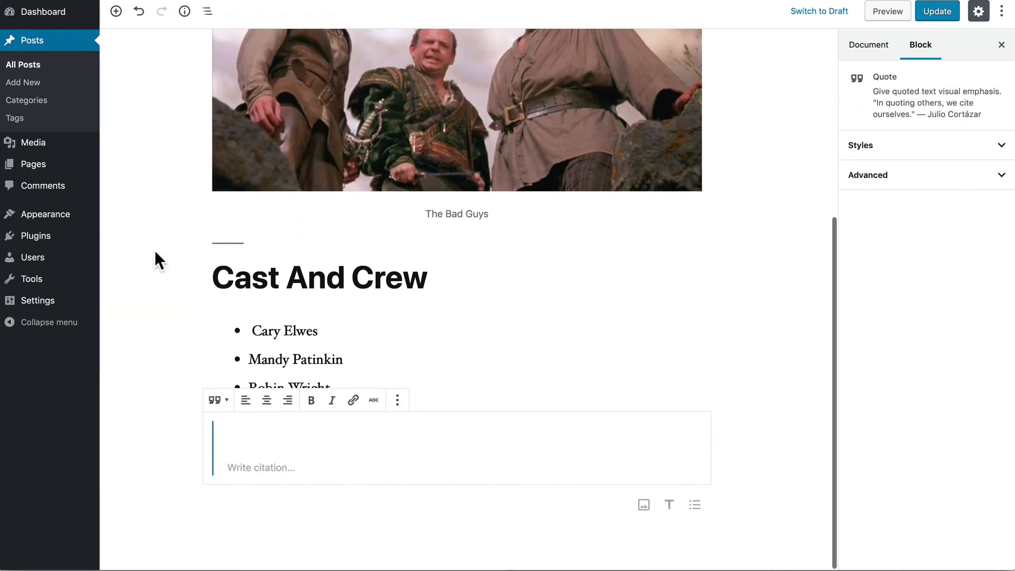
pyautogui.write('one of the great')
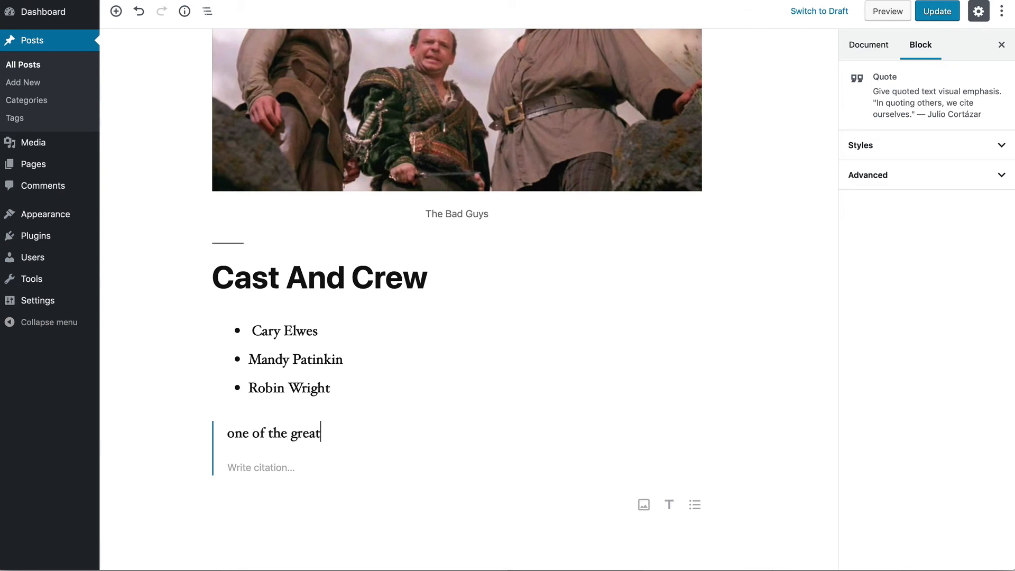
pyautogui.write('est movies ever made!')
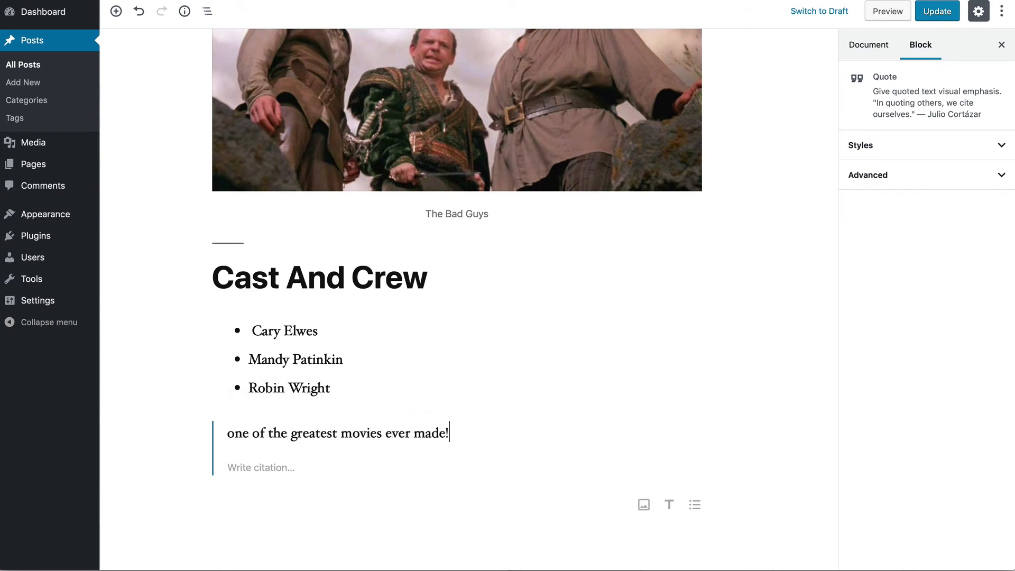
pyautogui.click(228, 432)
pyautogui.press('Delete')
pyautogui.write('O')
pyautogui.click(244, 466)
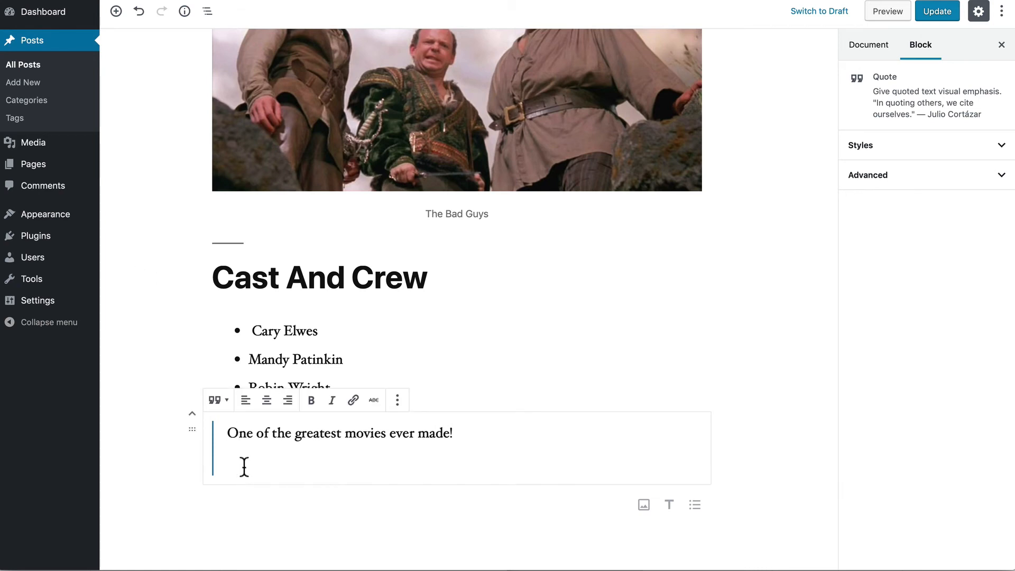
pyautogui.scroll(6, 166, 364)
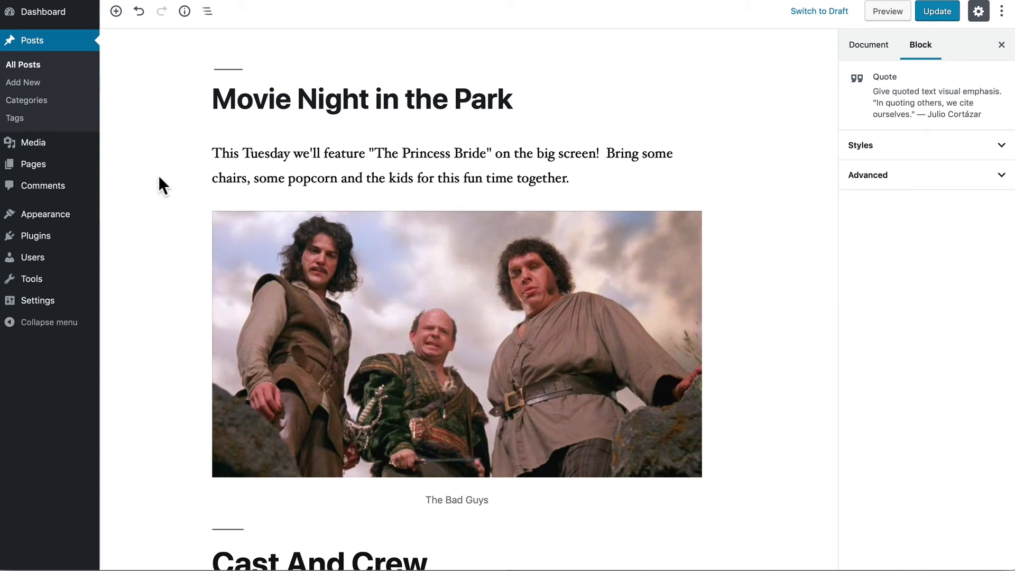
# - Update the post and scroll through the live page to check the cast list and quote
pyautogui.click(937, 11)
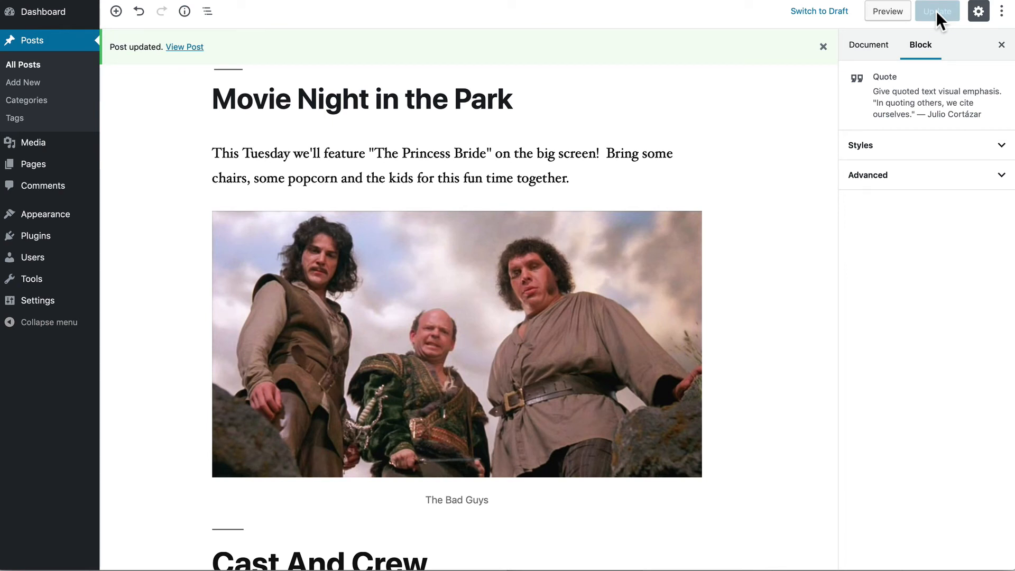
pyautogui.click(179, 46)
pyautogui.scroll(-10, 141, 141)
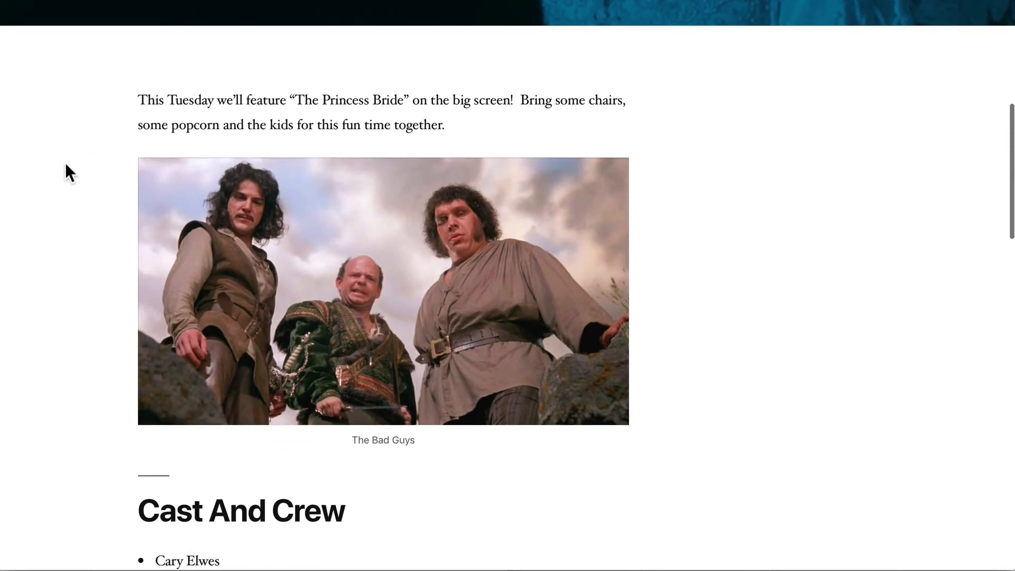
pyautogui.scroll(-8, 68, 162)
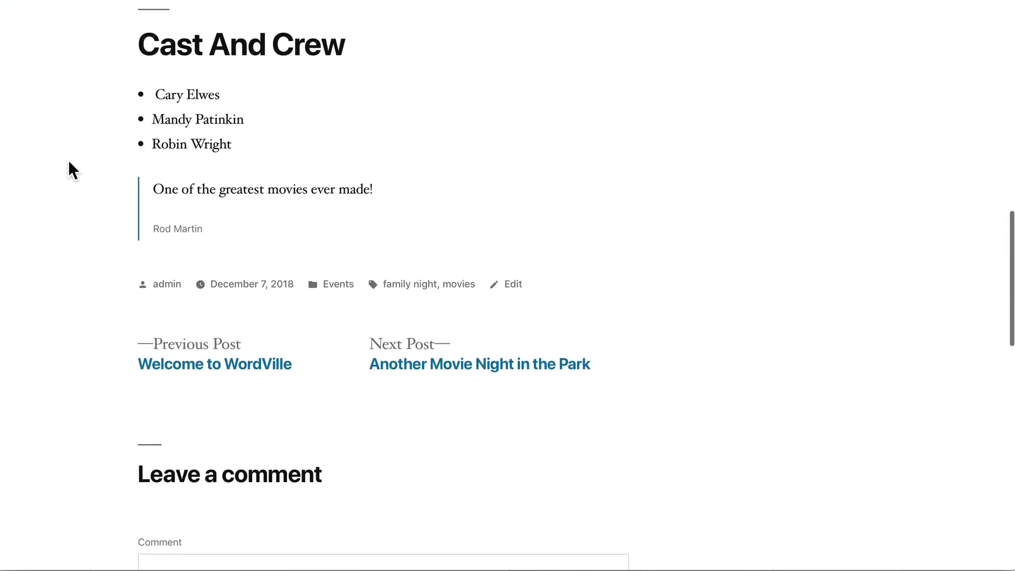
pyautogui.scroll(12, 67, 162)
pyautogui.scroll(7, 68, 160)
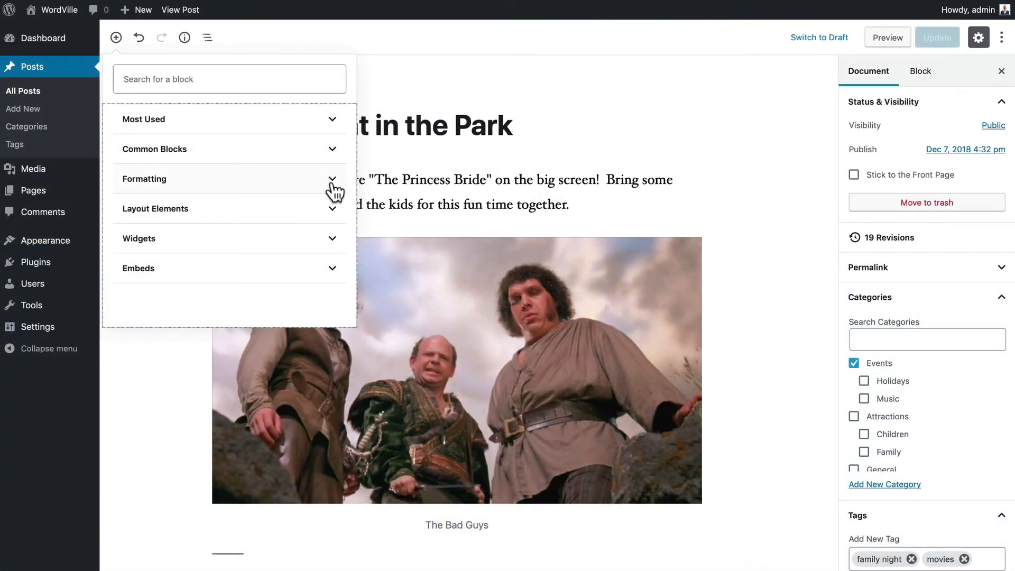
# - Expand the Formatting category in the block inserter
pyautogui.click(333, 192)
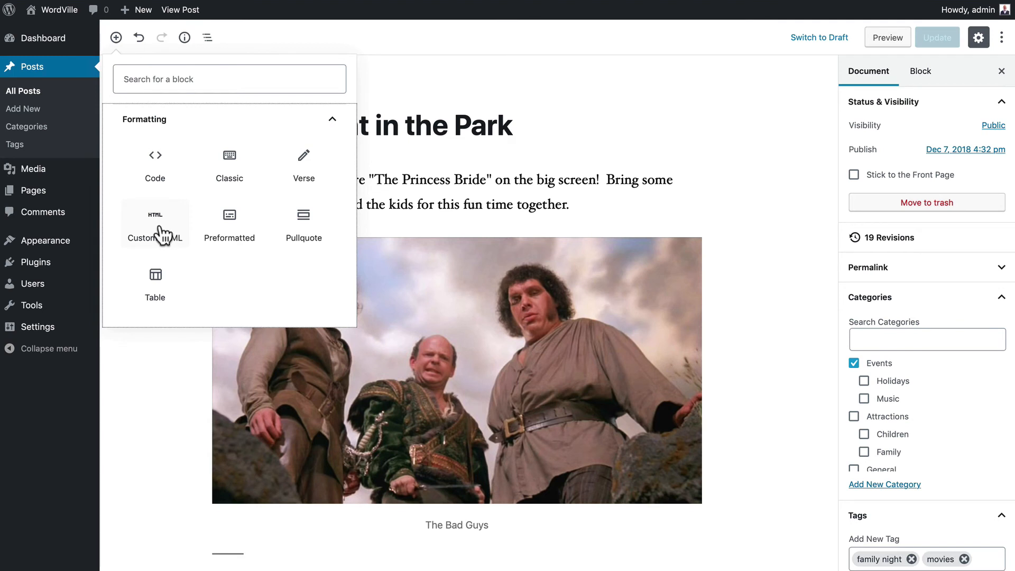
# - Add an empty Classic block at the end of the post and look over its paragraph format options
pyautogui.click(231, 165)
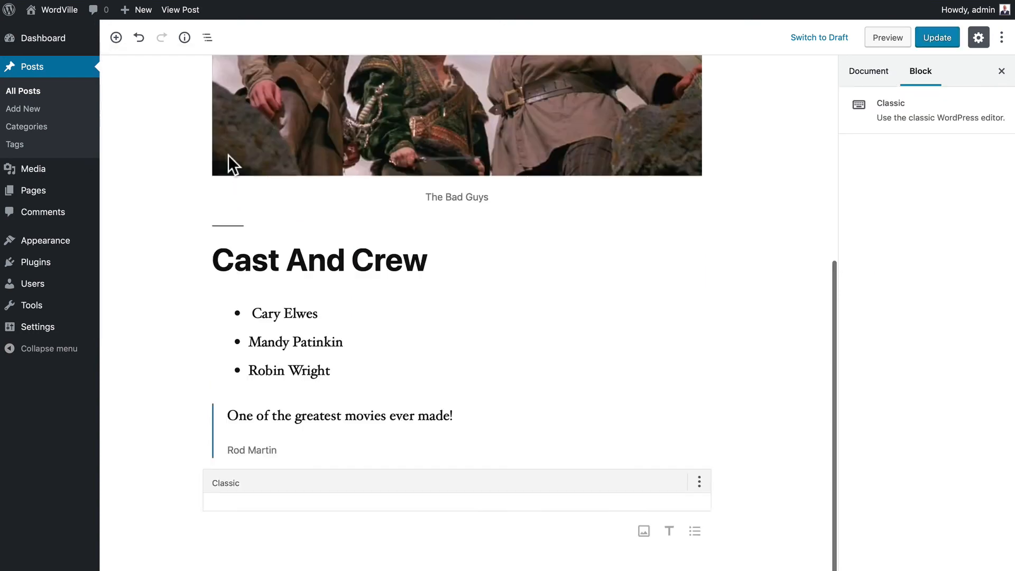
pyautogui.click(348, 489)
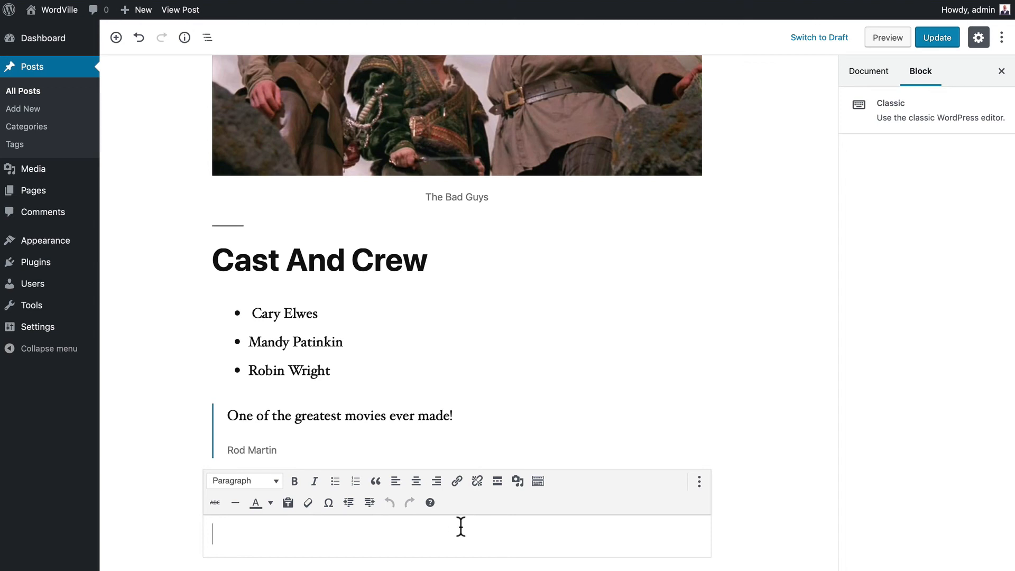
pyautogui.click(255, 482)
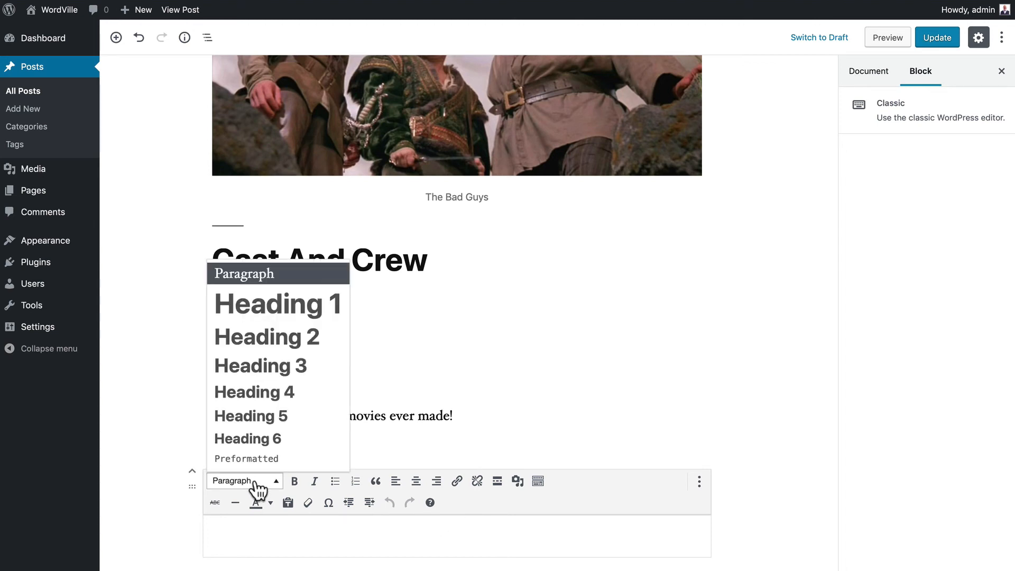
pyautogui.click(263, 535)
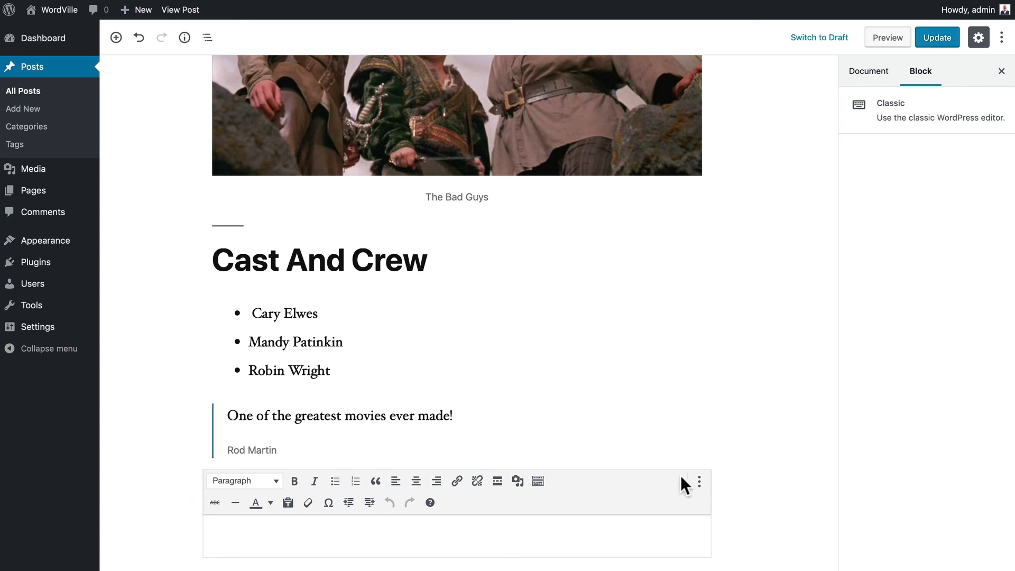
pyautogui.click(698, 481)
# - Remove the Classic block and insert a Custom HTML block from Formatting below the quote
pyautogui.click(702, 450)
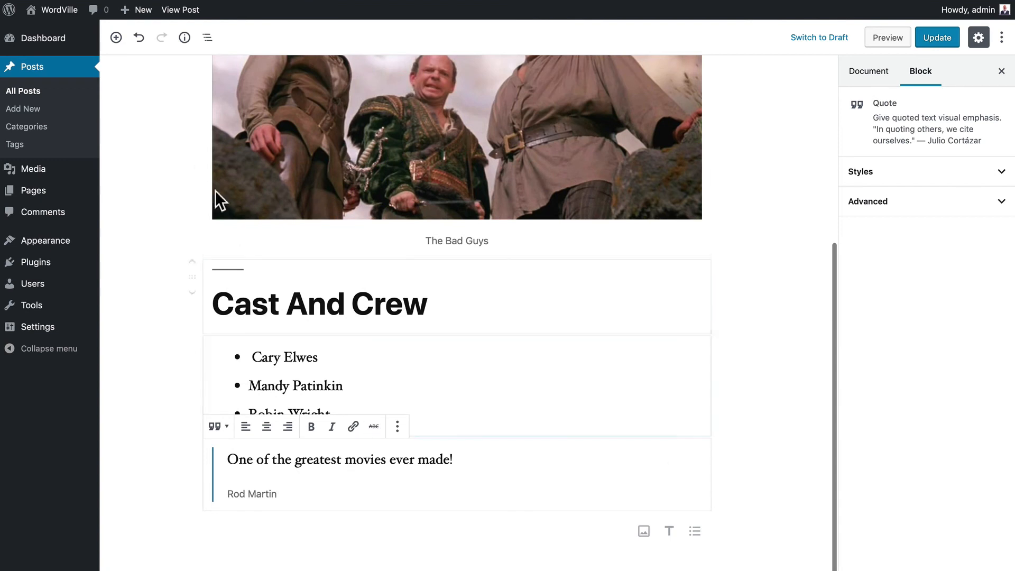
pyautogui.click(116, 38)
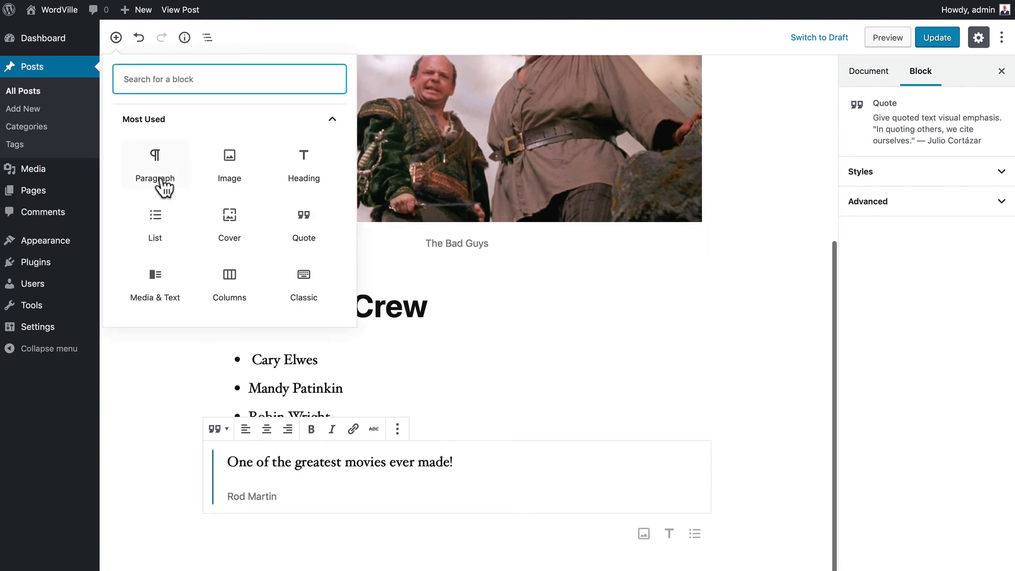
pyautogui.click(319, 127)
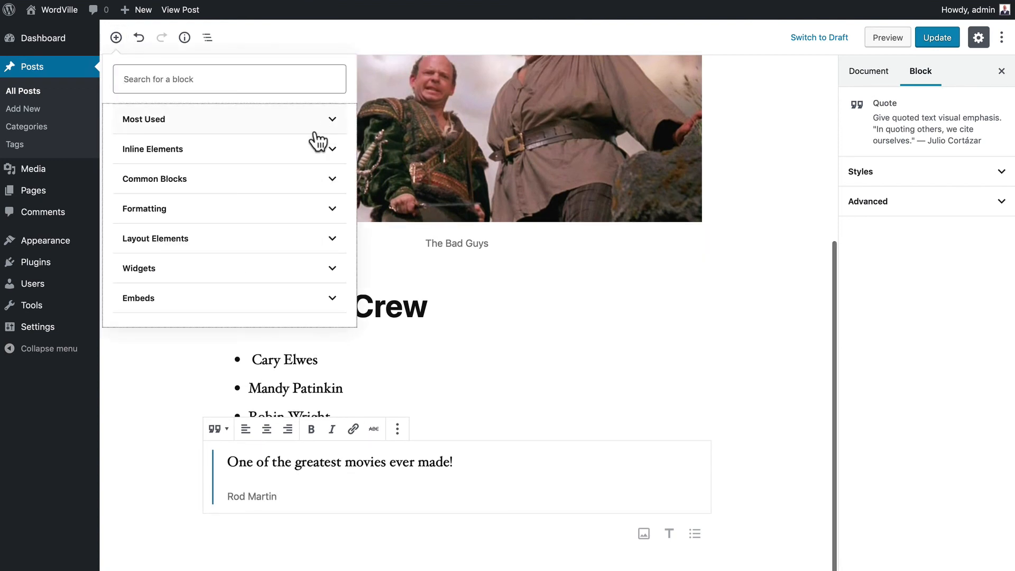
pyautogui.click(169, 207)
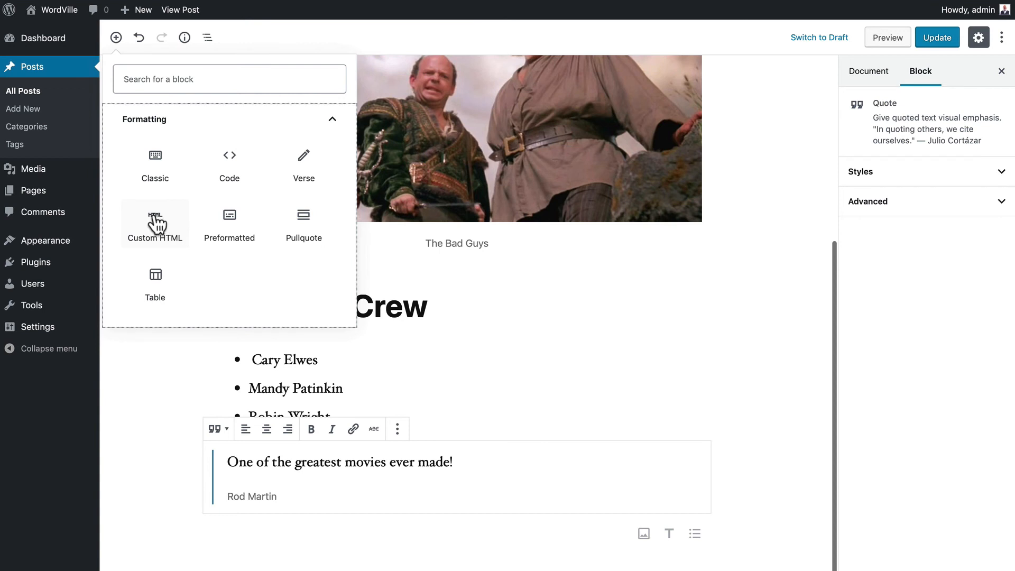
pyautogui.click(155, 222)
pyautogui.scroll(-2, 154, 223)
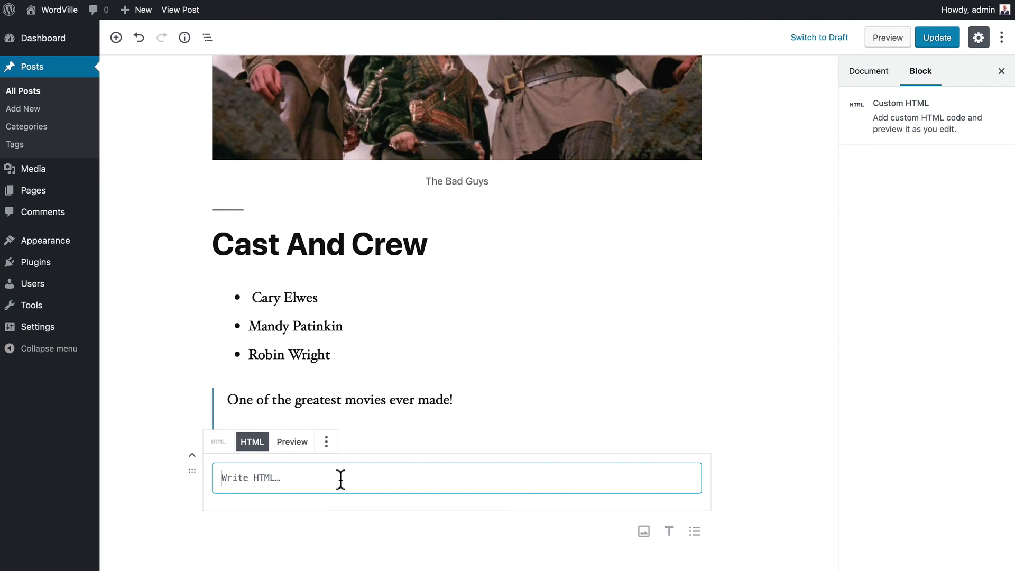
# - Enter '<p>this is a paragraph</p>' in the HTML block, preview it, then remove the block
pyautogui.write('<p>')
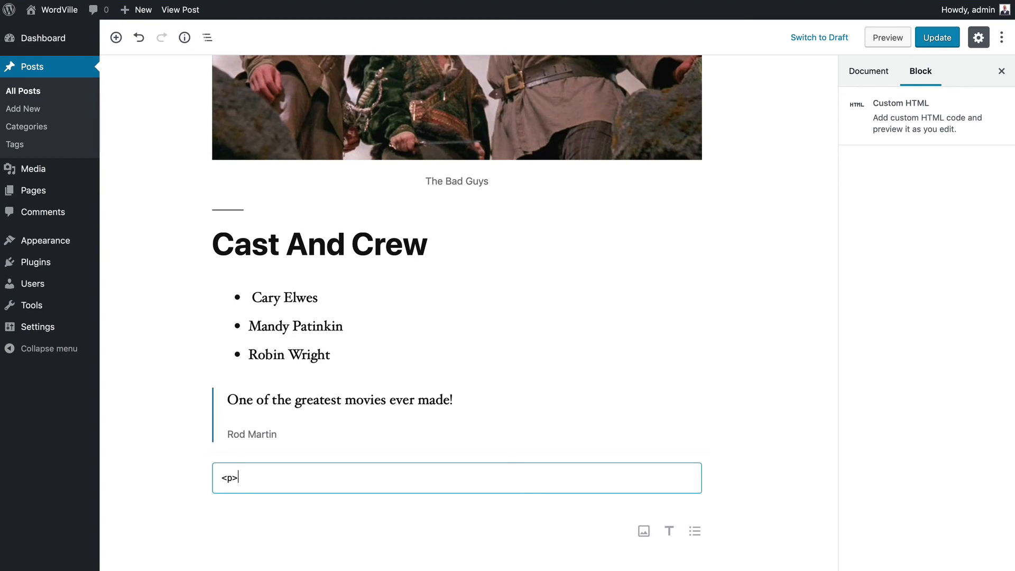
pyautogui.write('this is a paragraph</')
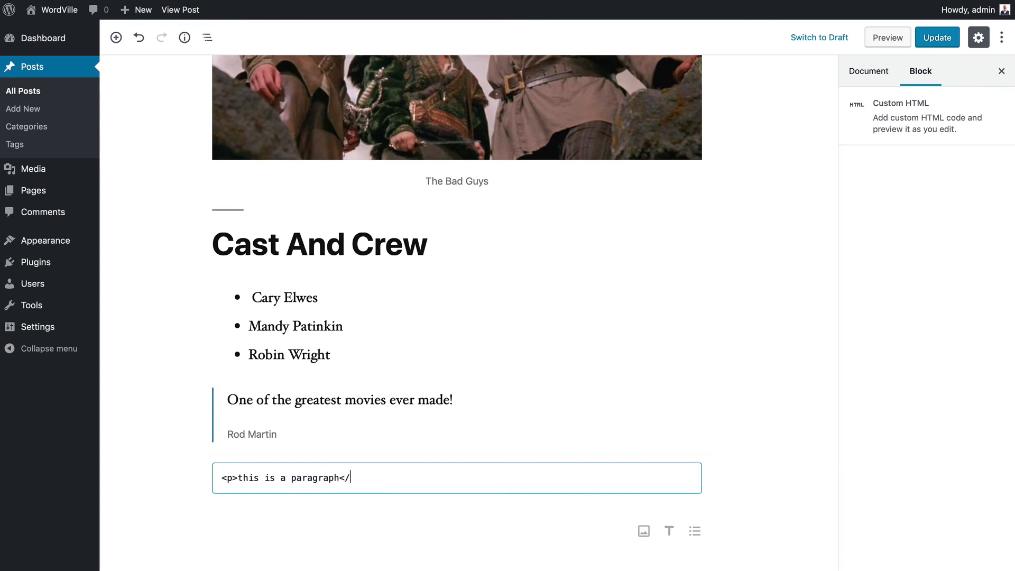
pyautogui.write('P')
pyautogui.write('p>')
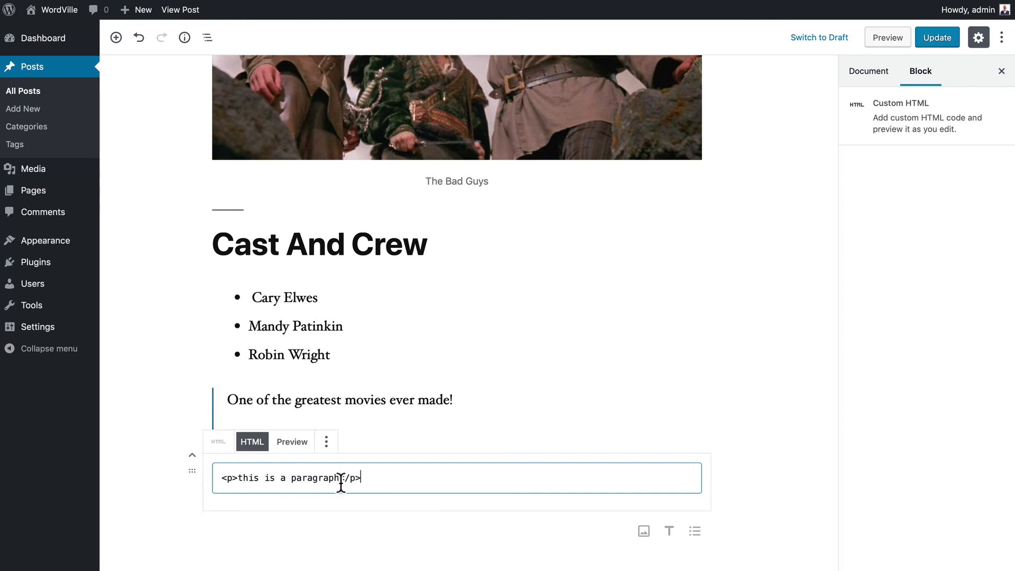
pyautogui.click(292, 443)
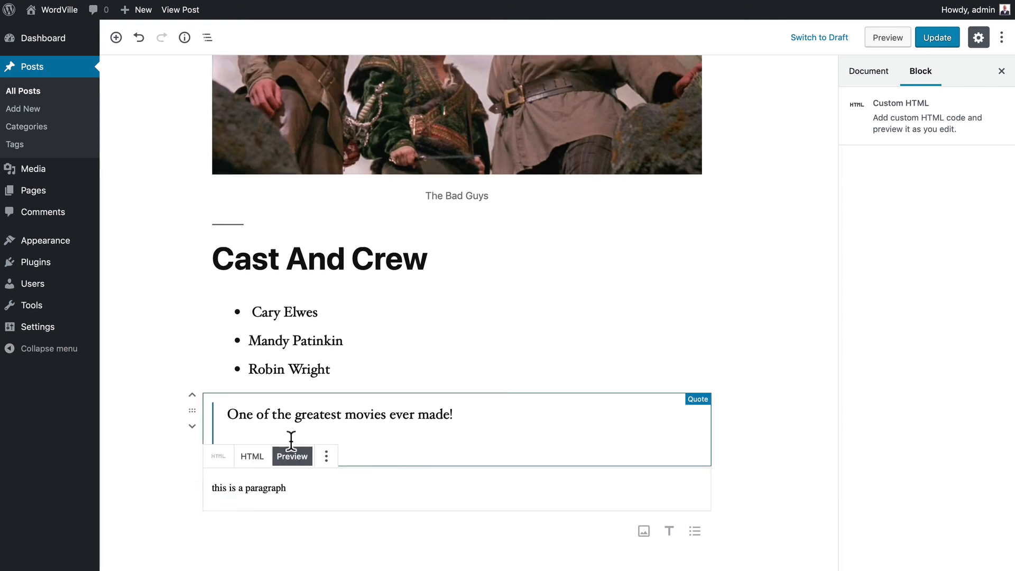
pyautogui.click(254, 458)
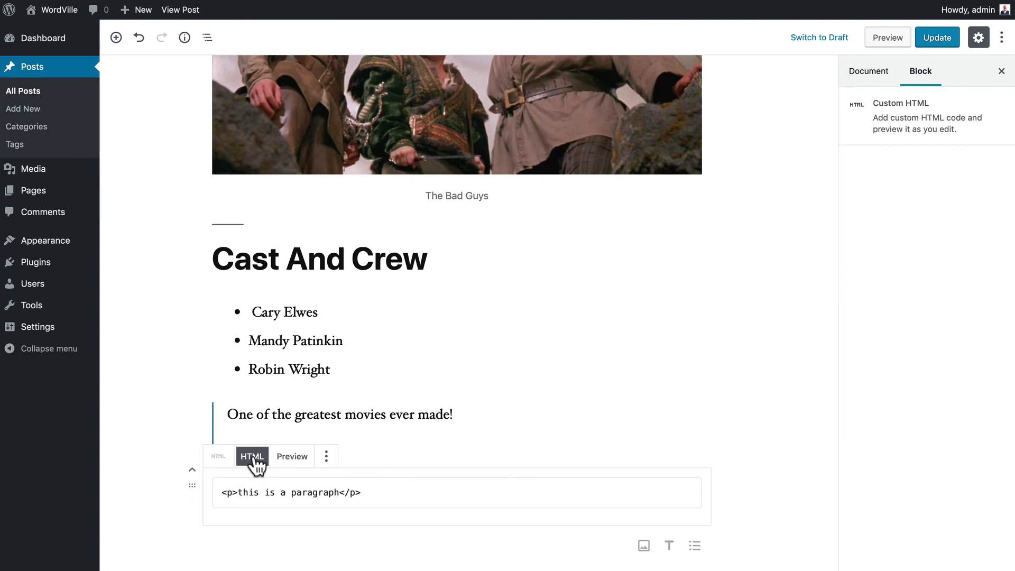
pyautogui.click(326, 456)
pyautogui.click(349, 423)
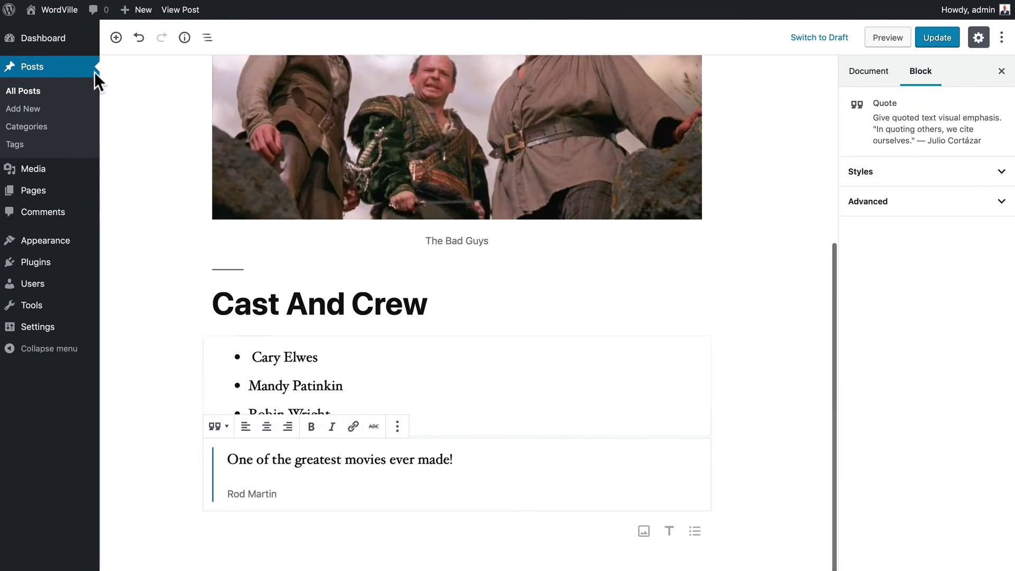
# - Add a Code block containing <?php echo "hi there"; ?>, then update and view the post
pyautogui.click(116, 38)
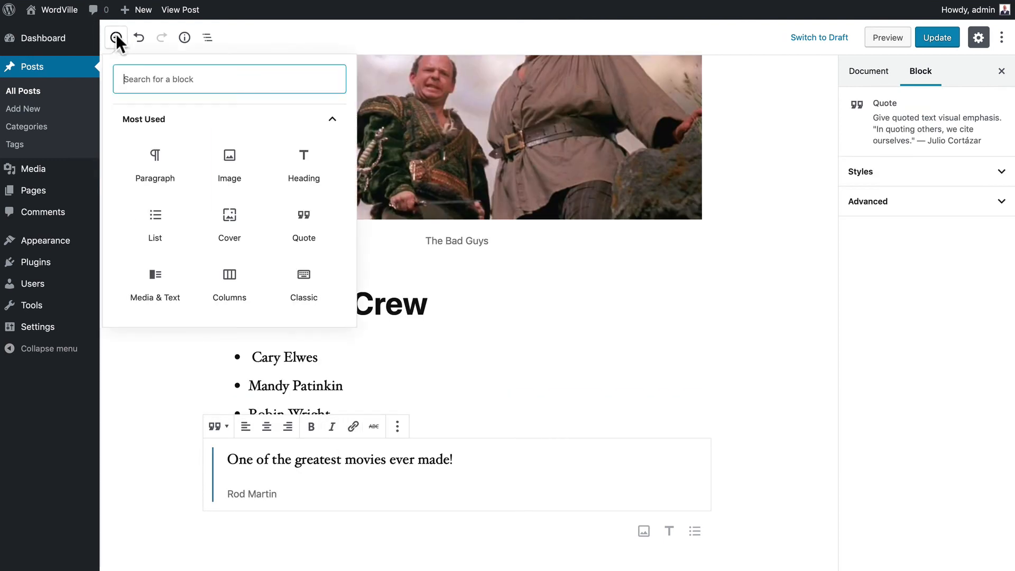
pyautogui.click(333, 122)
pyautogui.click(146, 211)
pyautogui.click(306, 165)
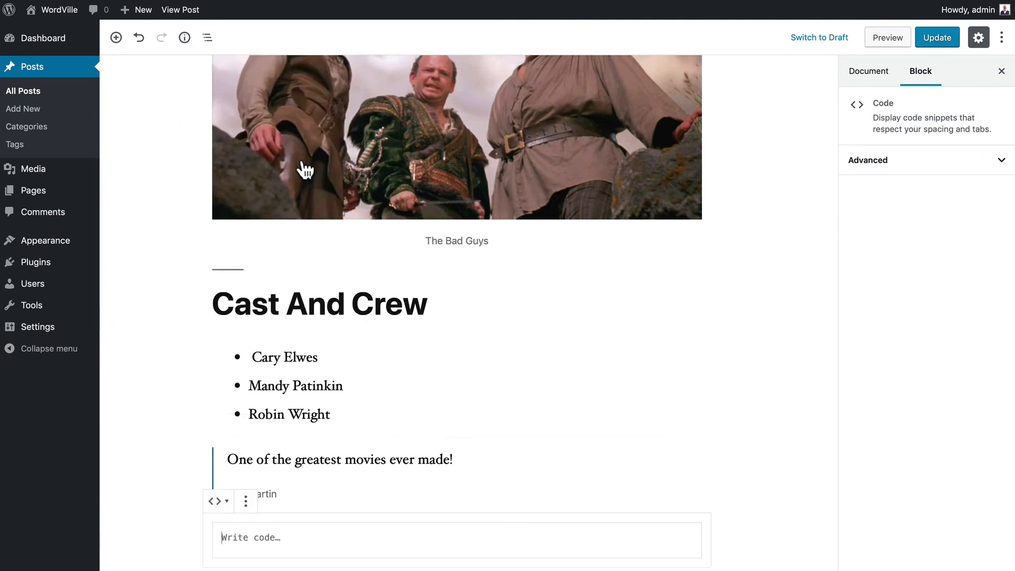
pyautogui.scroll(-2, 161, 481)
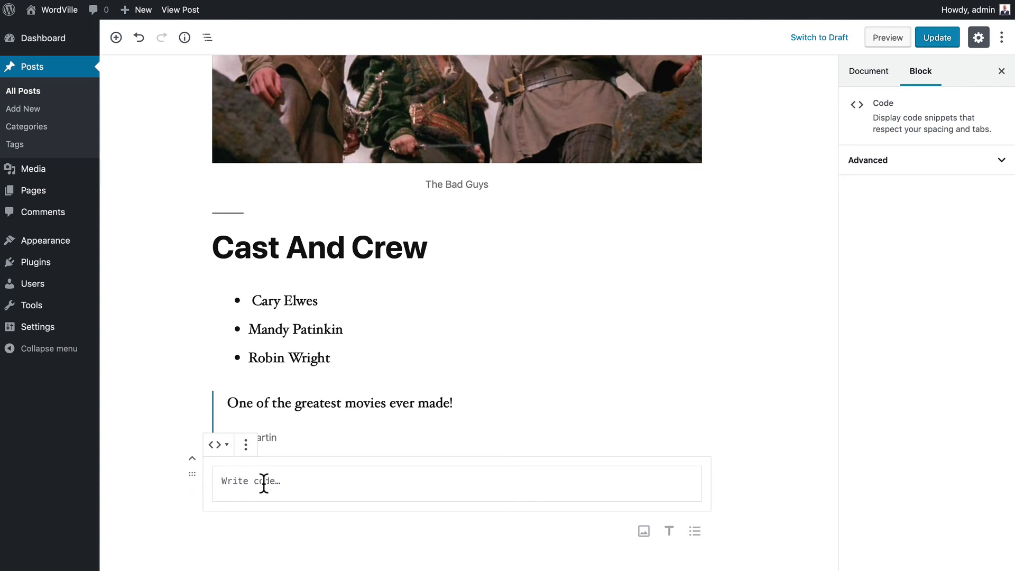
pyautogui.write('<?php echo "hi there"; ?>')
pyautogui.click(933, 40)
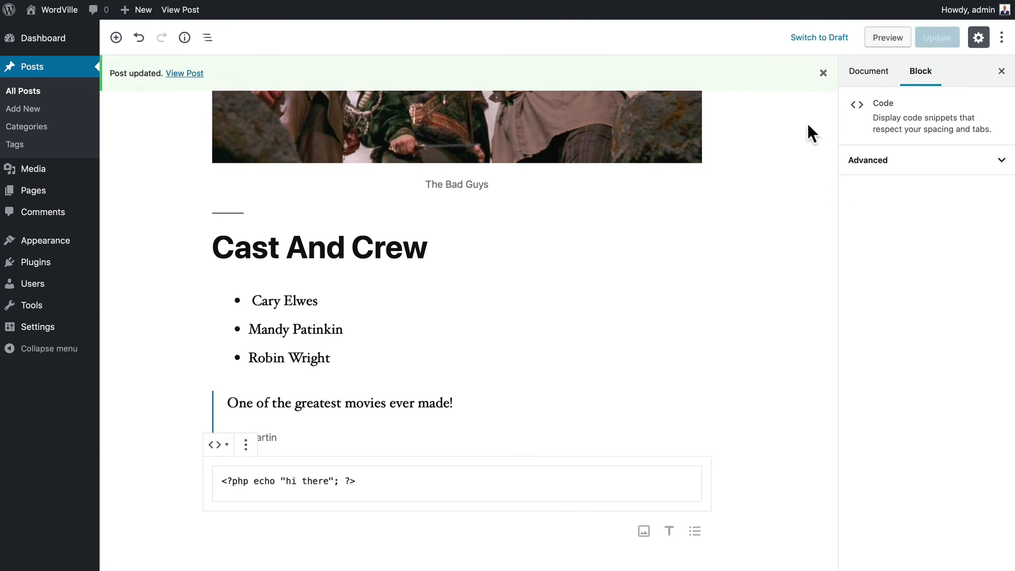
pyautogui.click(192, 74)
# - Select the PHP code line on the live post to confirm it appears
pyautogui.scroll(-10, 193, 75)
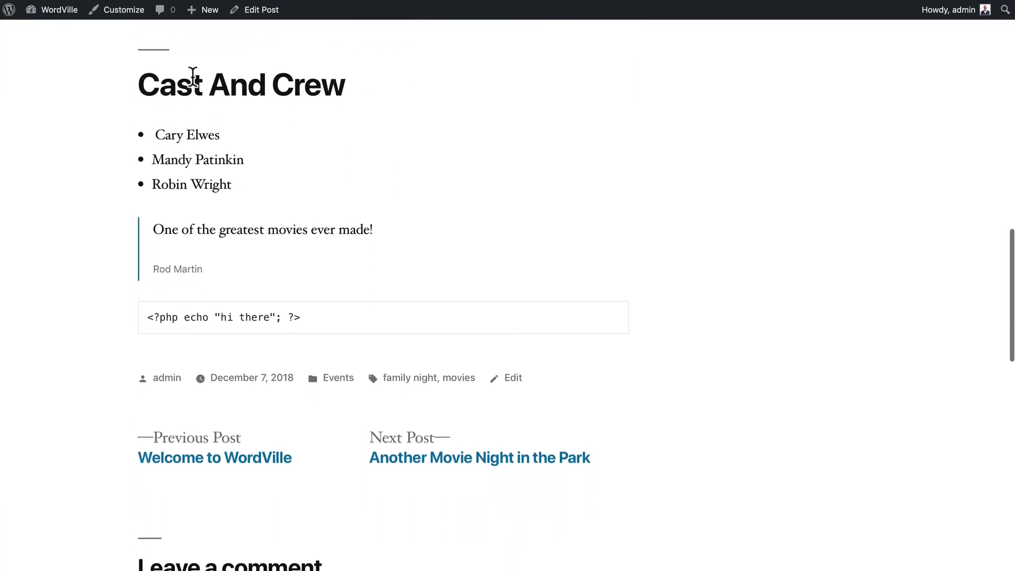
pyautogui.scroll(-1, 193, 75)
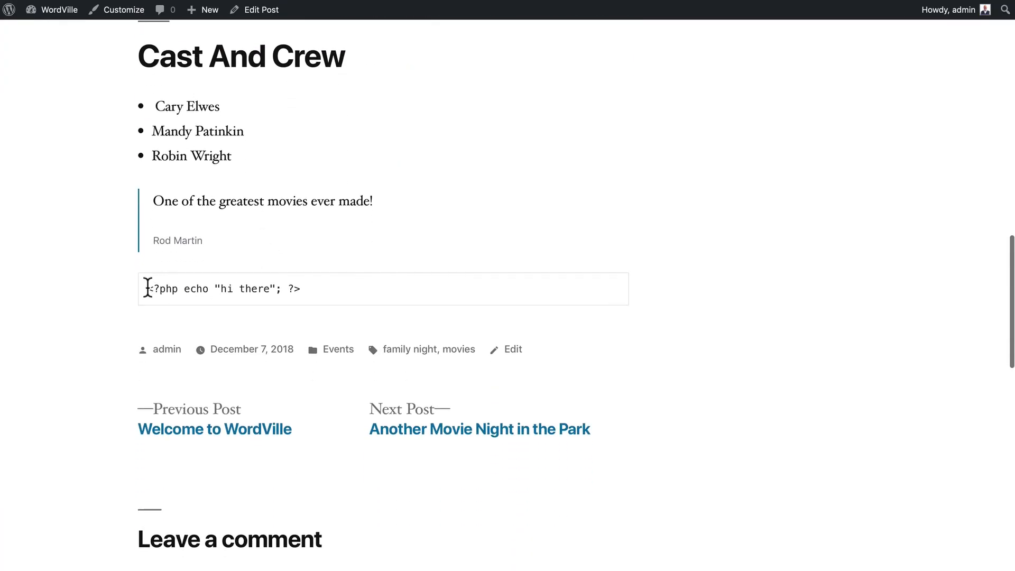
pyautogui.moveTo(148, 288); pyautogui.dragTo(336, 288)
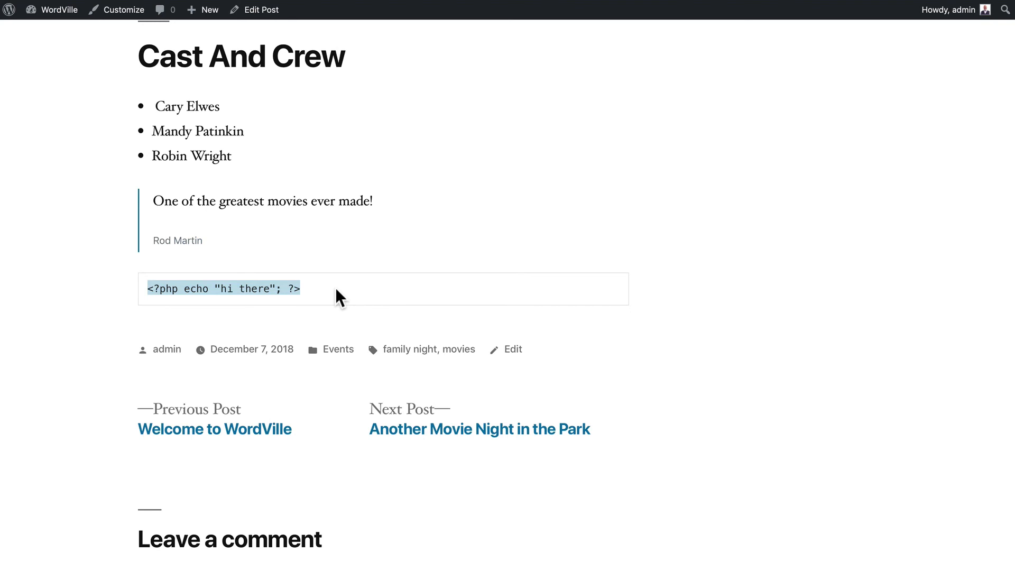
pyautogui.scroll(4, 333, 200)
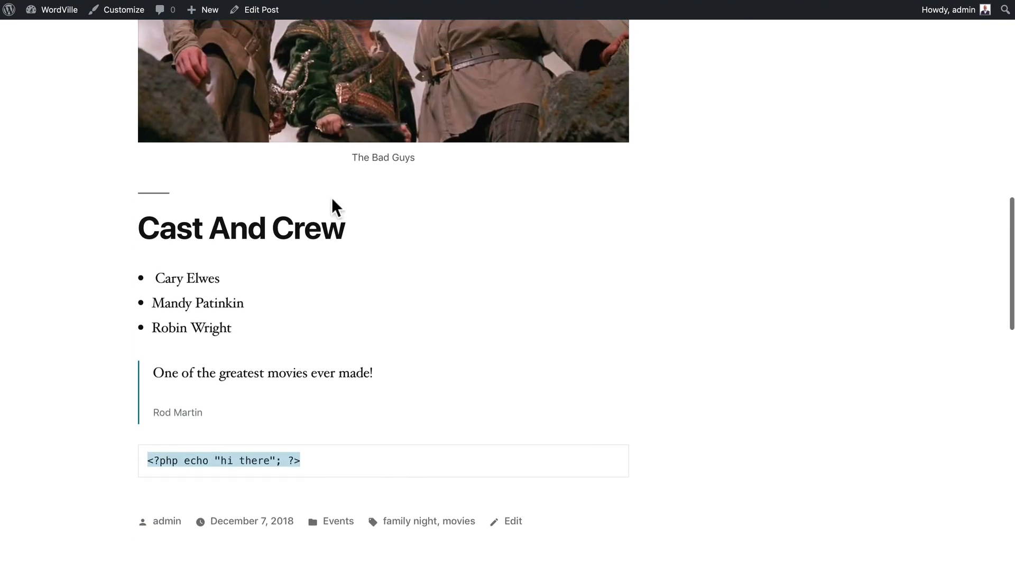
pyautogui.scroll(-2, 332, 199)
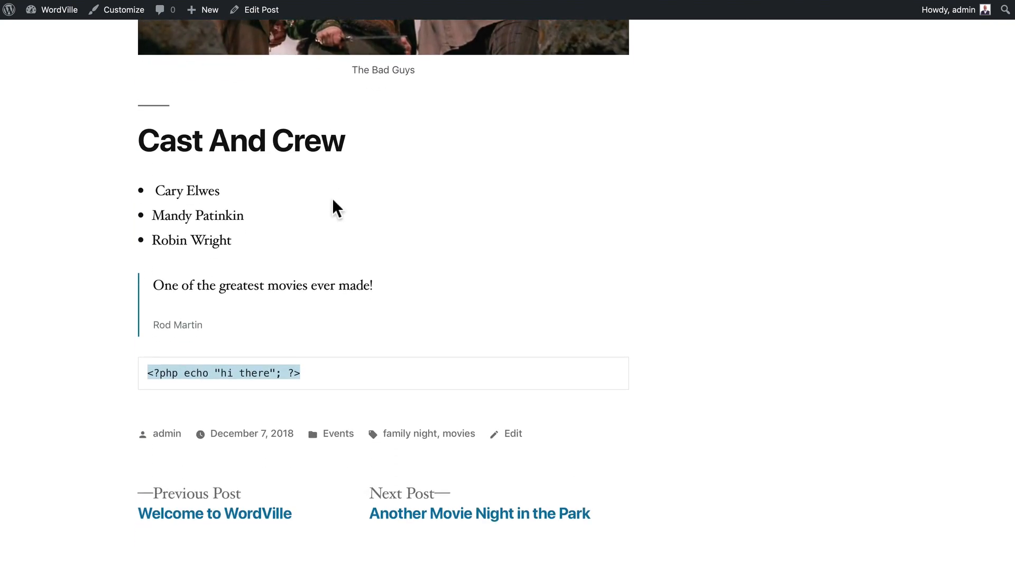
pyautogui.scroll(-2, 276, 288)
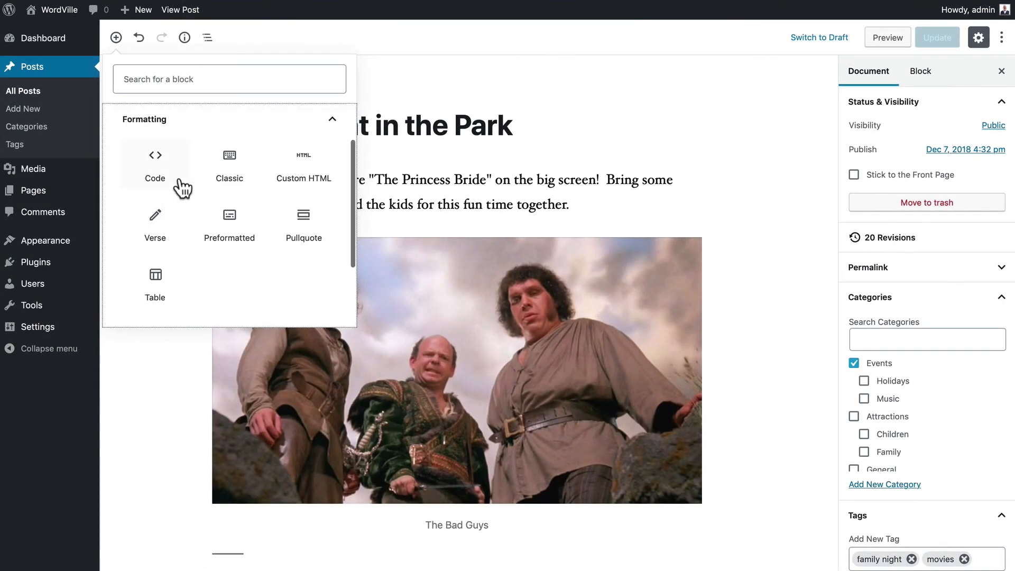
# - Add a wide-width pullquote reading 'This is the best movie ever made!'
pyautogui.click(302, 214)
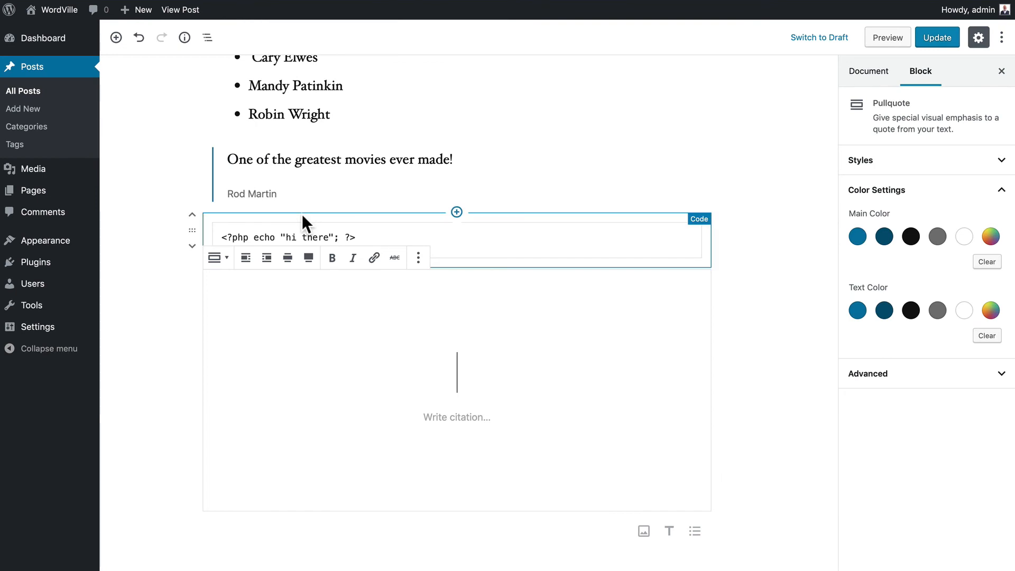
pyautogui.write('This is the b')
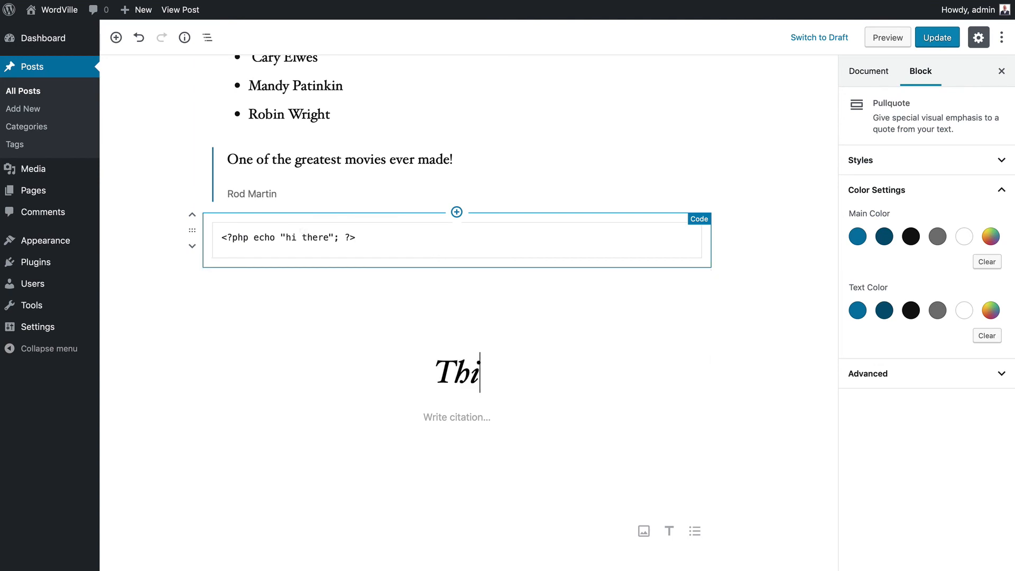
pyautogui.write('est movie ever made!')
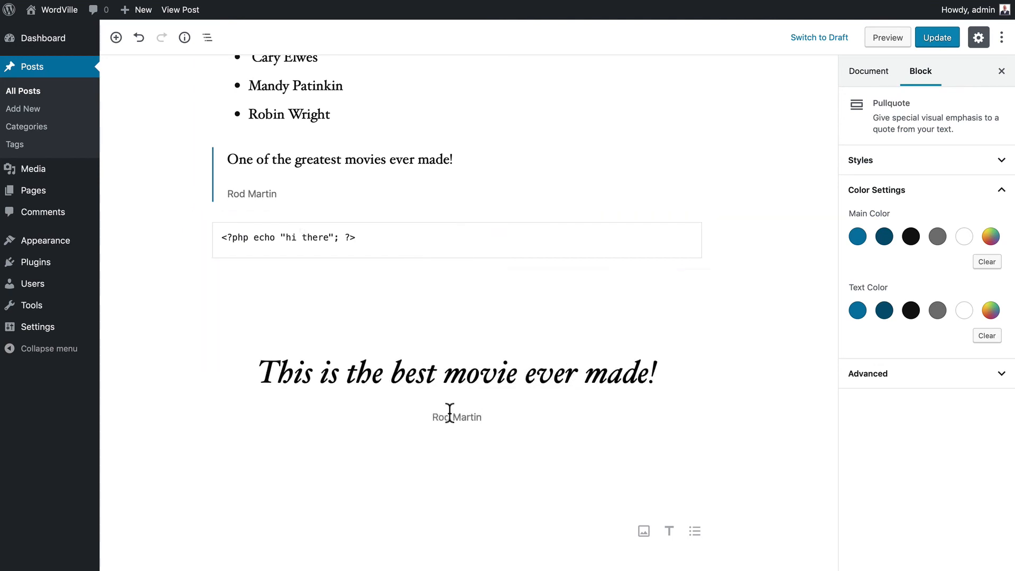
pyautogui.scroll(2, 166, 123)
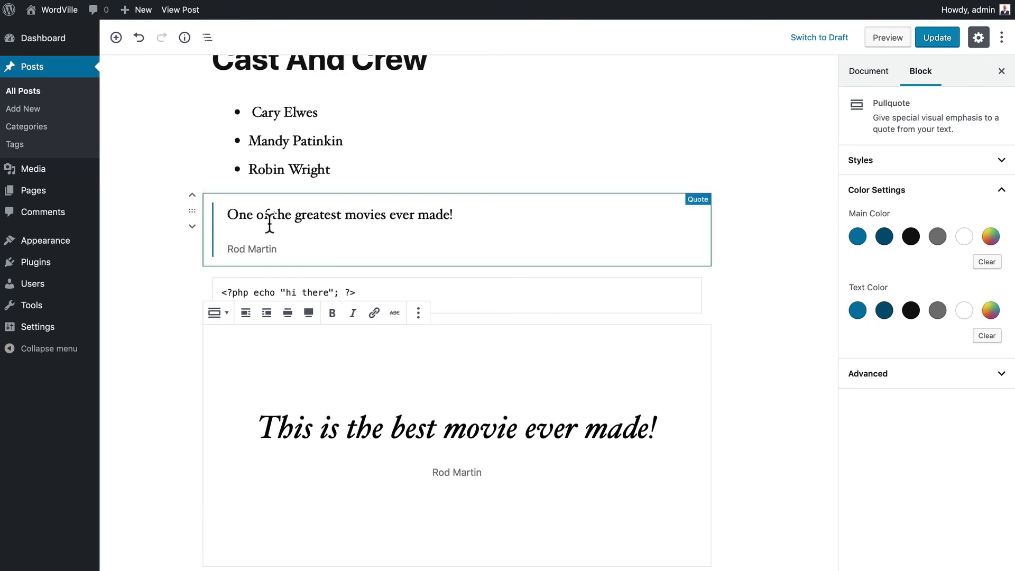
pyautogui.scroll(-2, 159, 362)
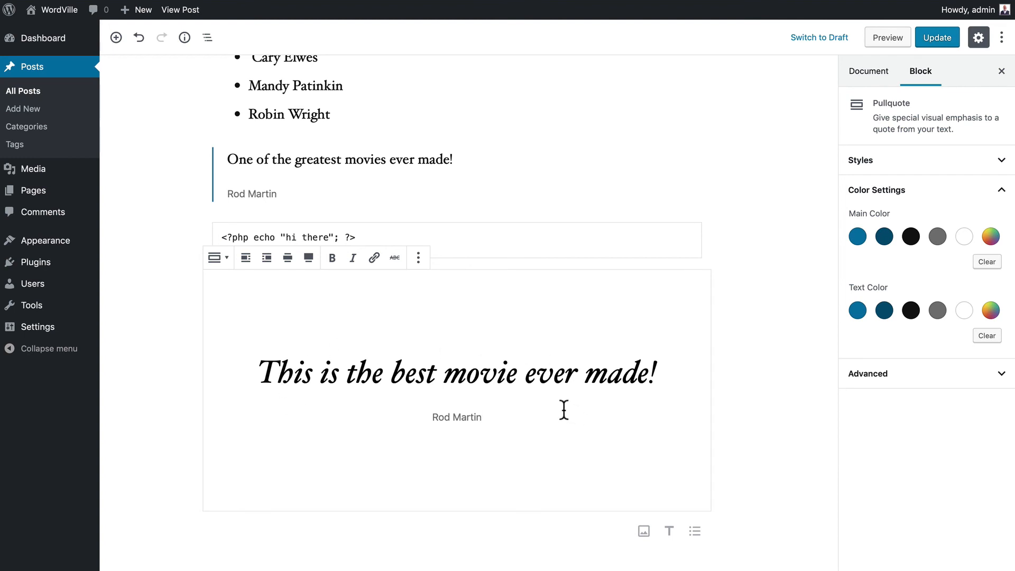
pyautogui.click(308, 260)
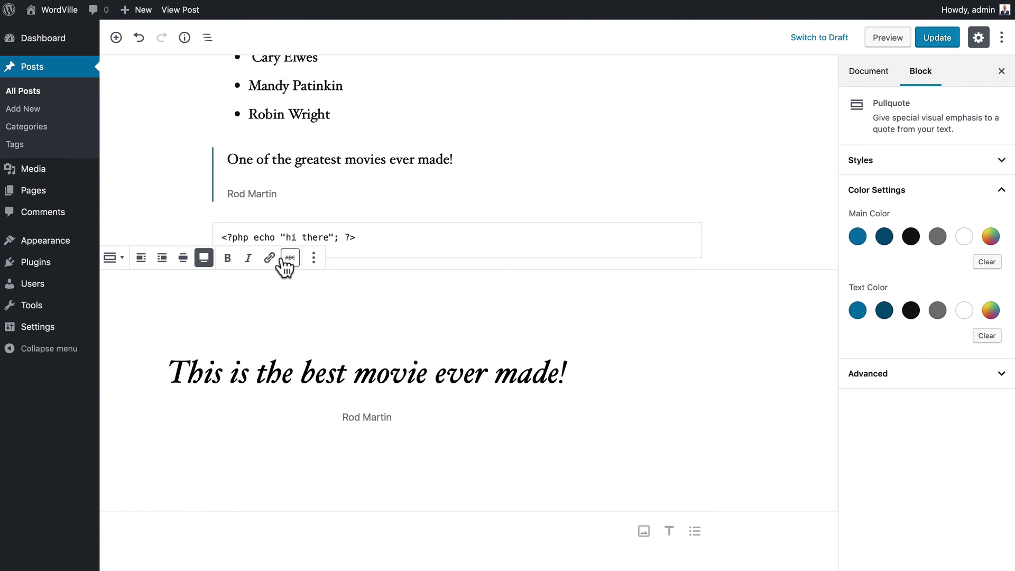
pyautogui.click(183, 259)
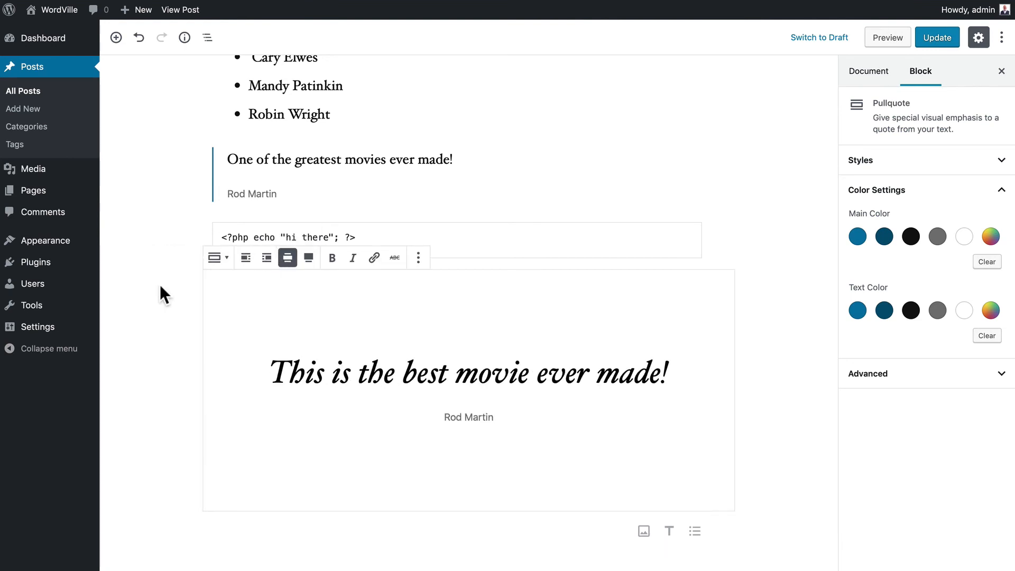
# - Delete the Code block and update the post
pyautogui.scroll(10, 160, 284)
pyautogui.scroll(-3, 159, 285)
pyautogui.scroll(-8, 160, 285)
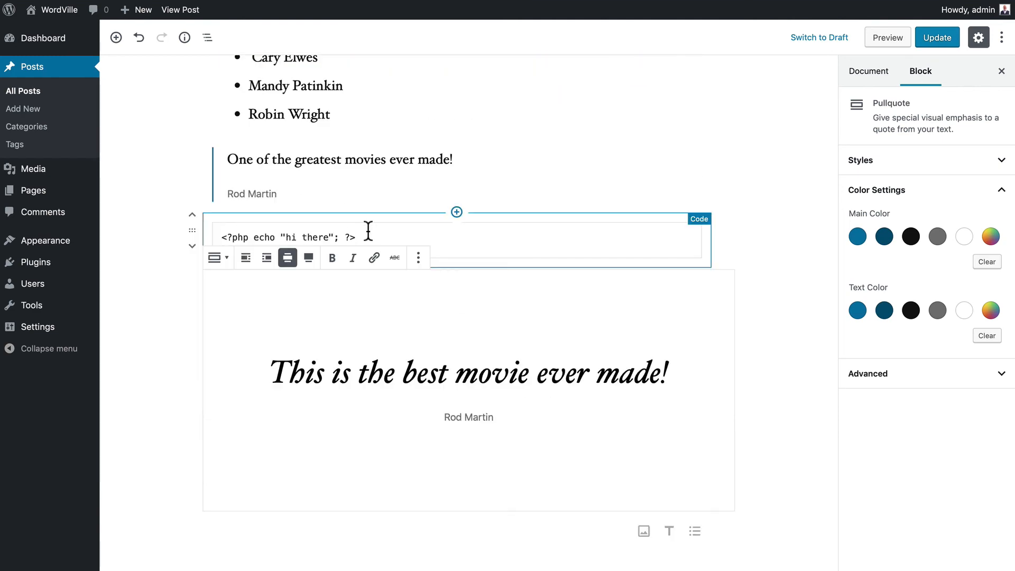
pyautogui.click(366, 226)
pyautogui.click(253, 209)
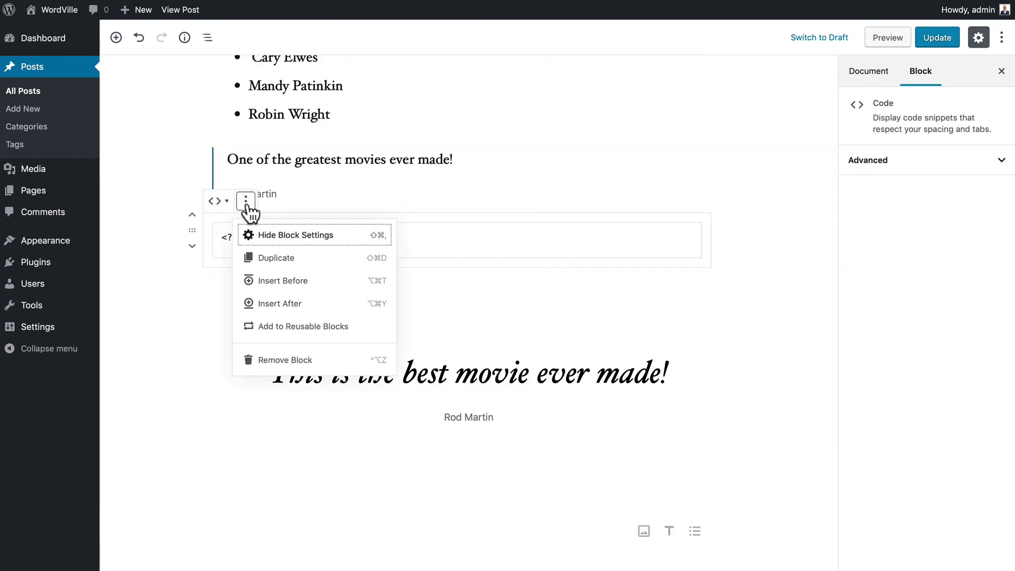
pyautogui.click(267, 423)
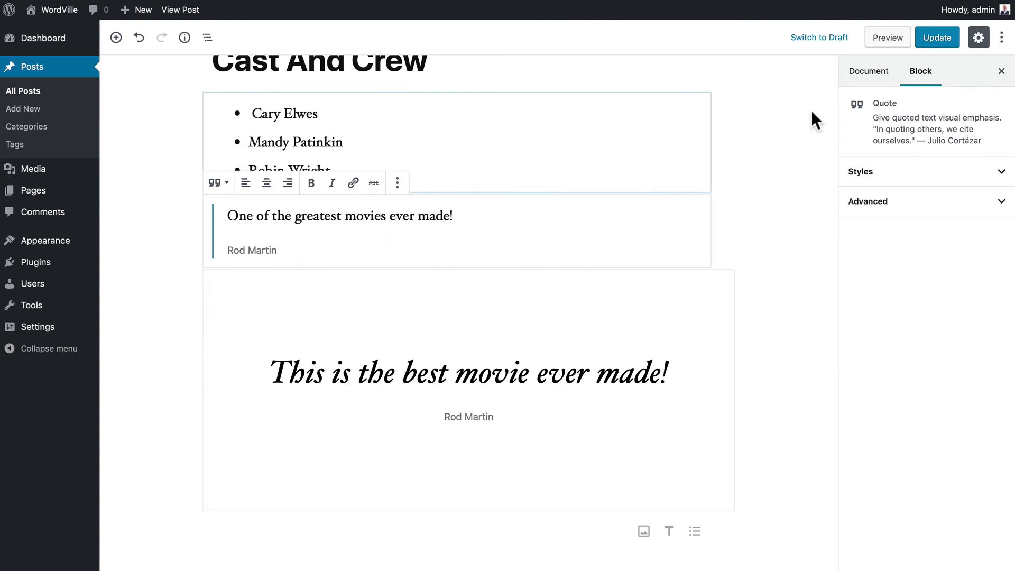
pyautogui.click(945, 41)
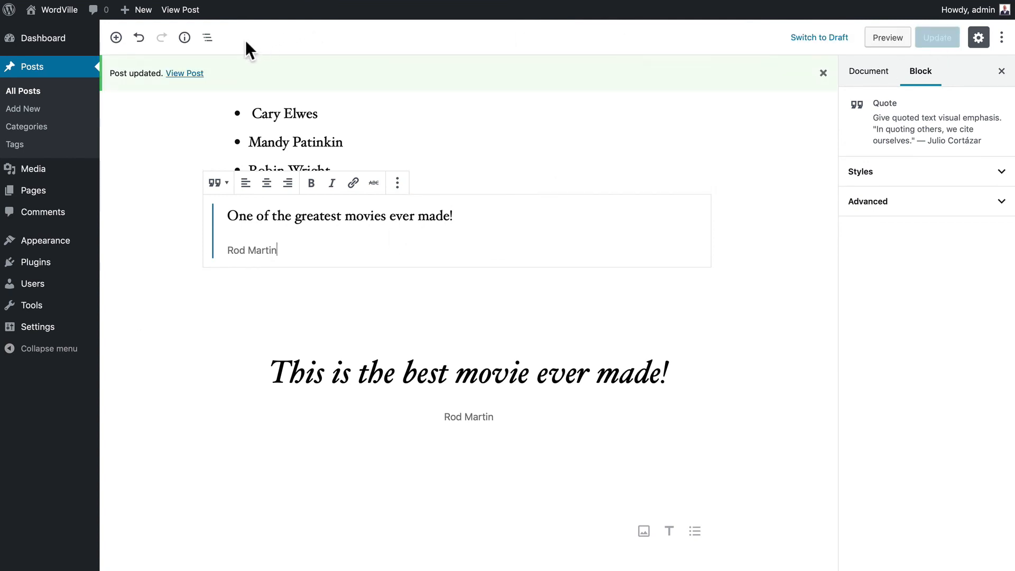
# - Insert a two-column Columns block from Layout Elements below the pullquote
pyautogui.click(183, 74)
pyautogui.scroll(-20, 134, 78)
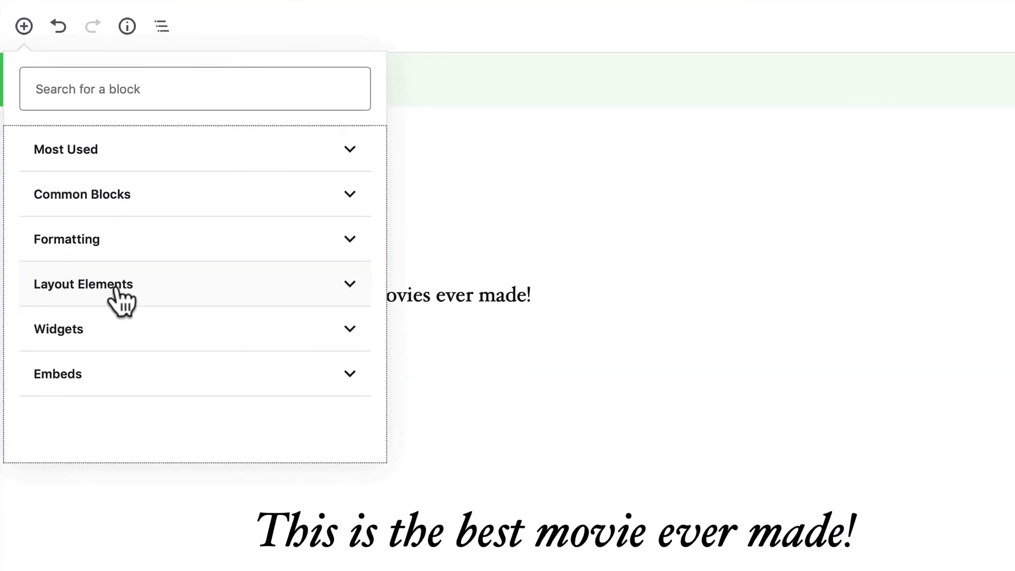
pyautogui.click(94, 285)
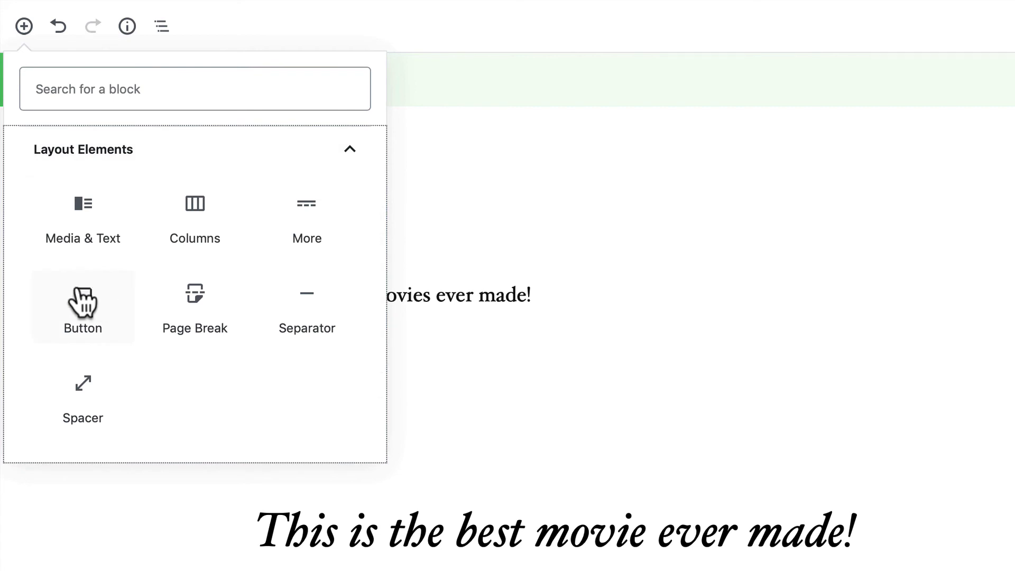
pyautogui.click(192, 203)
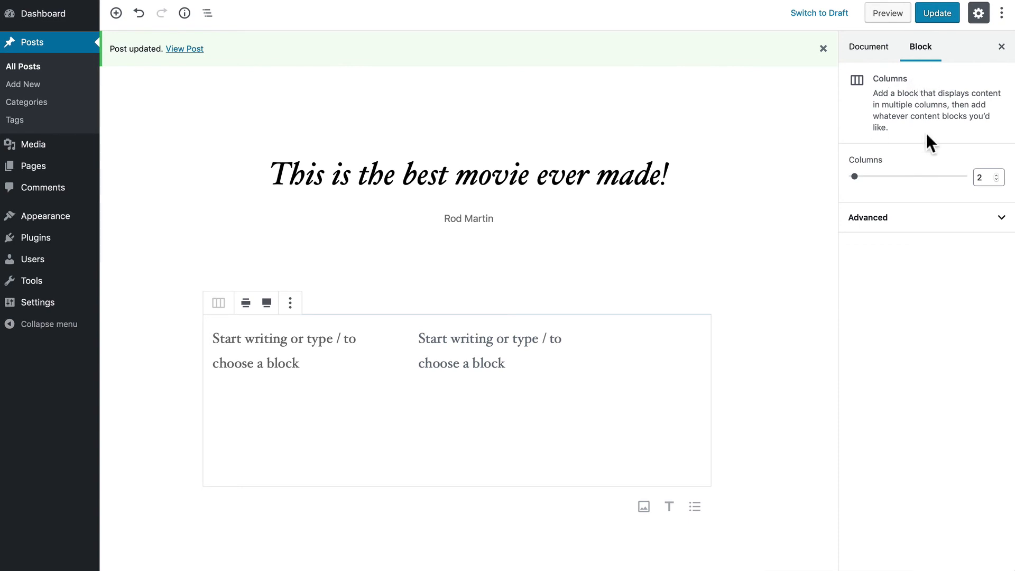
# - Move the existing cast list into the left column of the Columns block
pyautogui.moveTo(855, 178)
pyautogui.mouseDown()
pyautogui.moveTo(936, 178)
pyautogui.moveTo(847, 176)
pyautogui.mouseUp()
pyautogui.scroll(8, 179, 331)
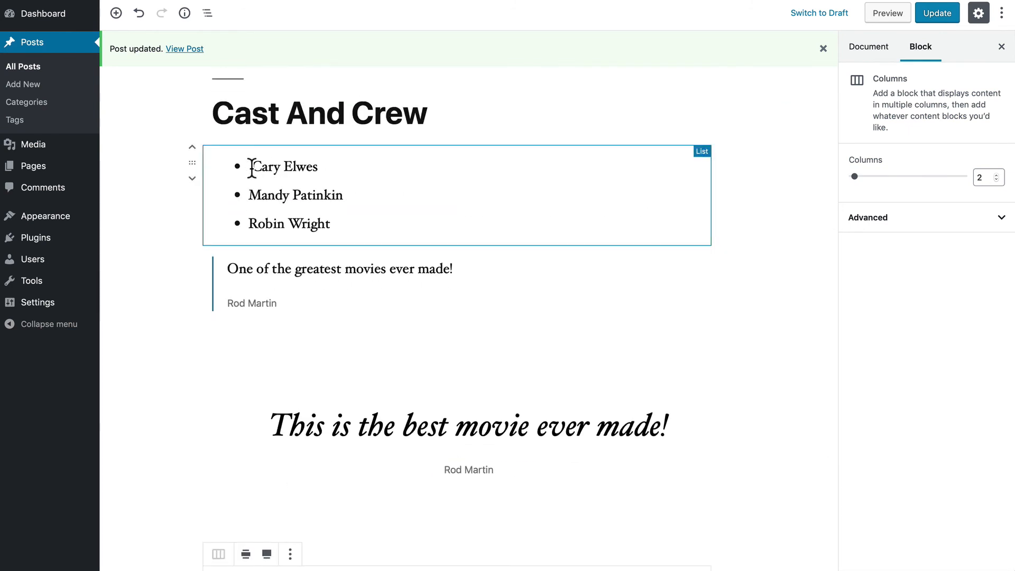
pyautogui.moveTo(193, 163); pyautogui.dragTo(227, 478)
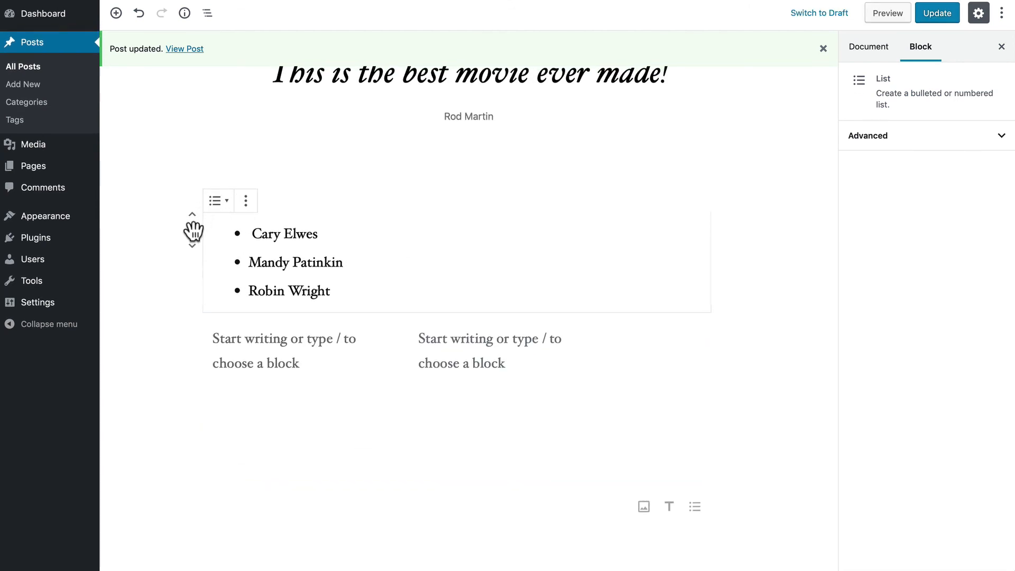
pyautogui.moveTo(195, 229); pyautogui.dragTo(246, 344)
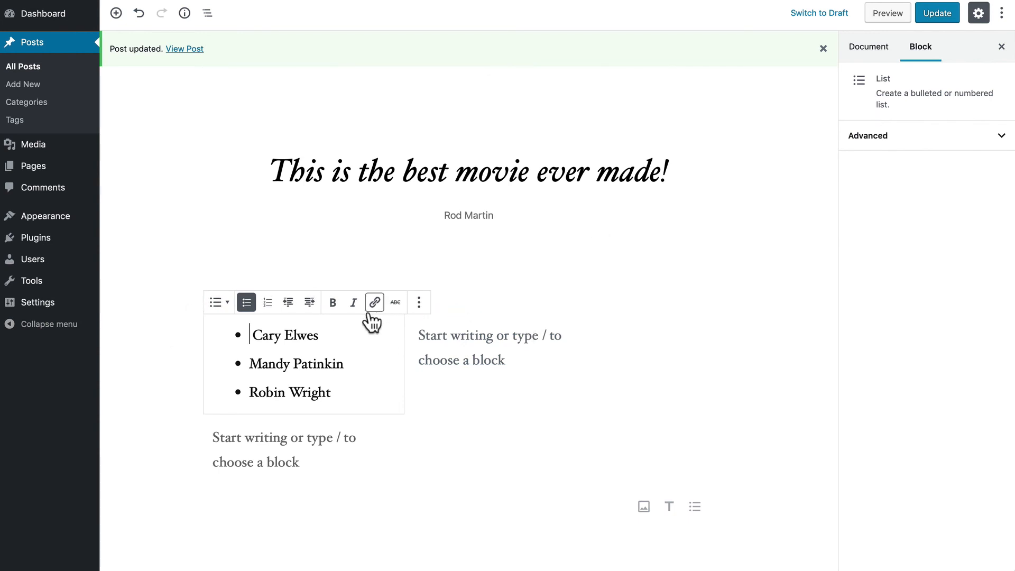
pyautogui.click(187, 364)
# - Move the Cast And Crew heading below the quote, directly above the cast columns
pyautogui.scroll(6, 157, 323)
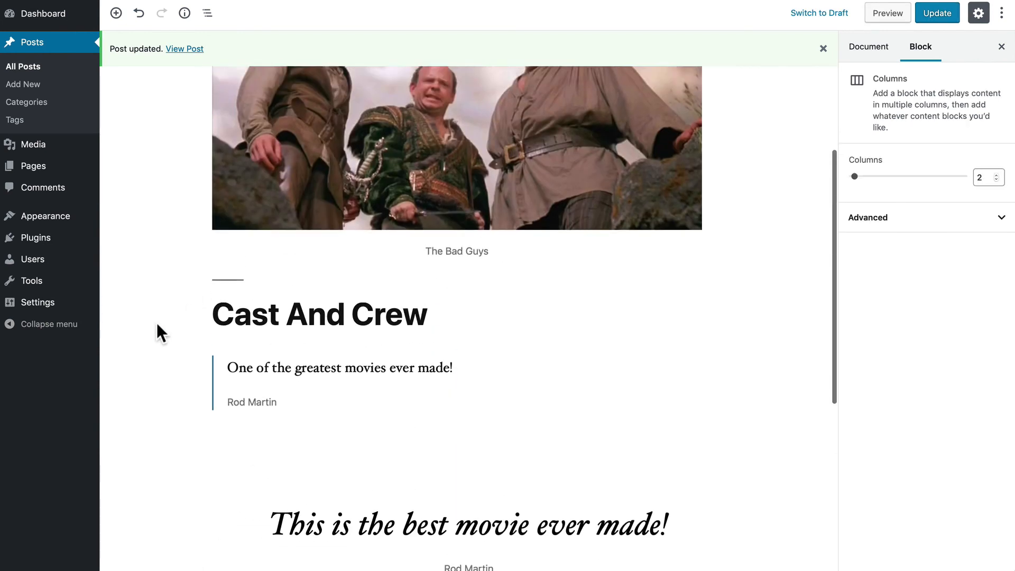
pyautogui.moveTo(256, 322)
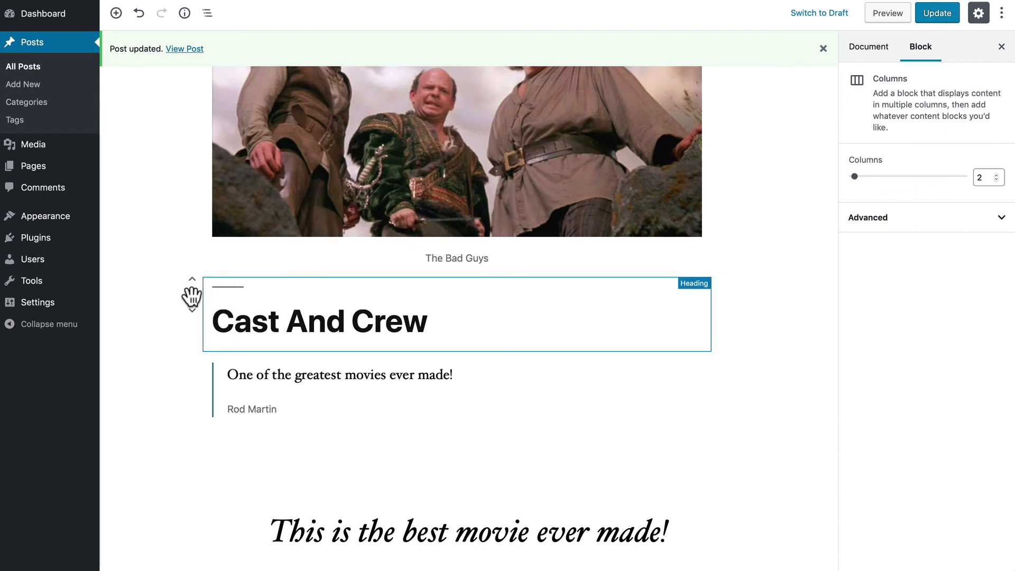
pyautogui.moveTo(191, 297); pyautogui.dragTo(186, 449)
pyautogui.scroll(-4, 185, 448)
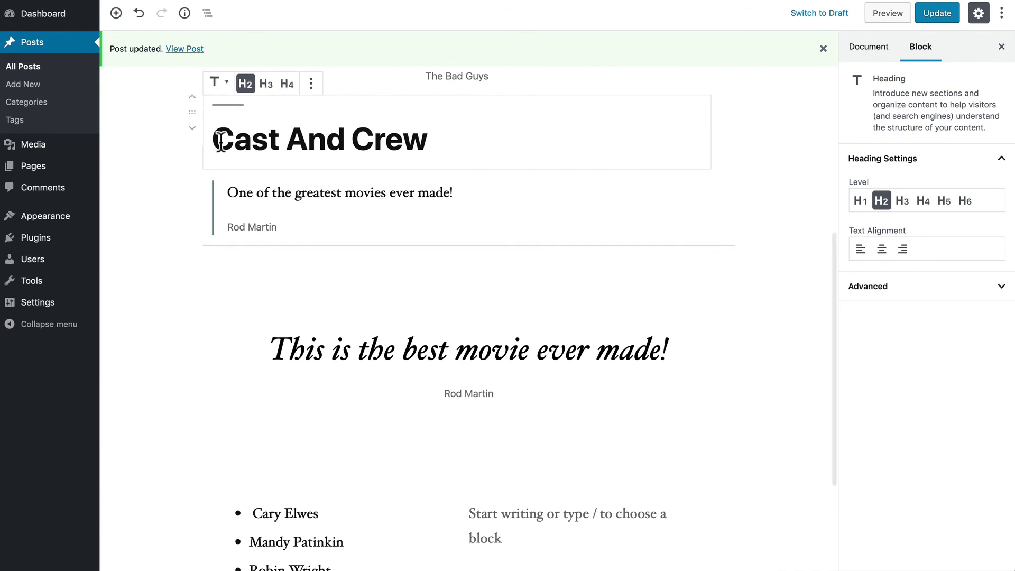
pyautogui.click(192, 128)
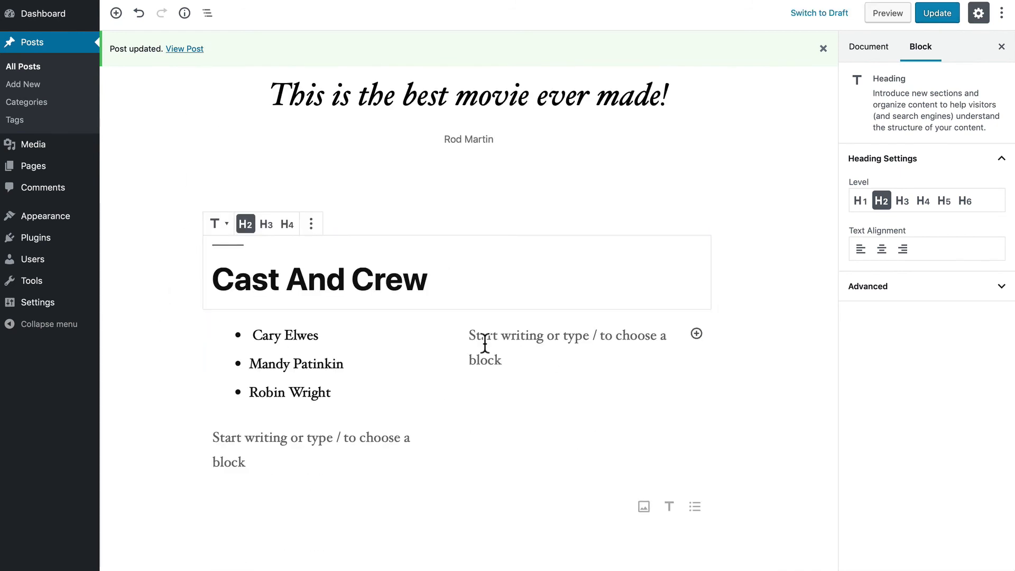
pyautogui.click(472, 337)
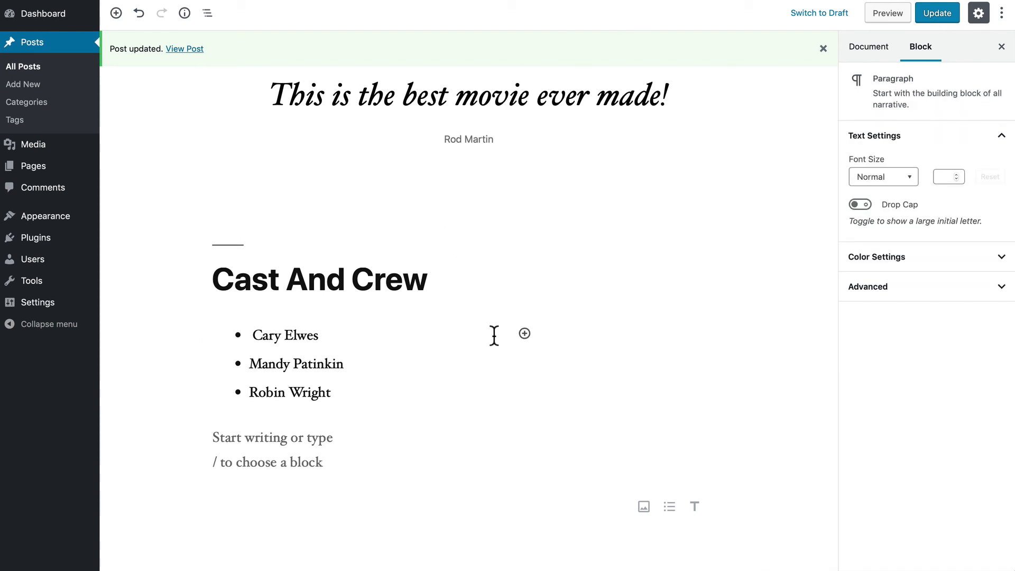
# - Write a bulleted list of Andre the Giant, Peter Falk and Fred Savage in the right column
pyautogui.write('Andrew')
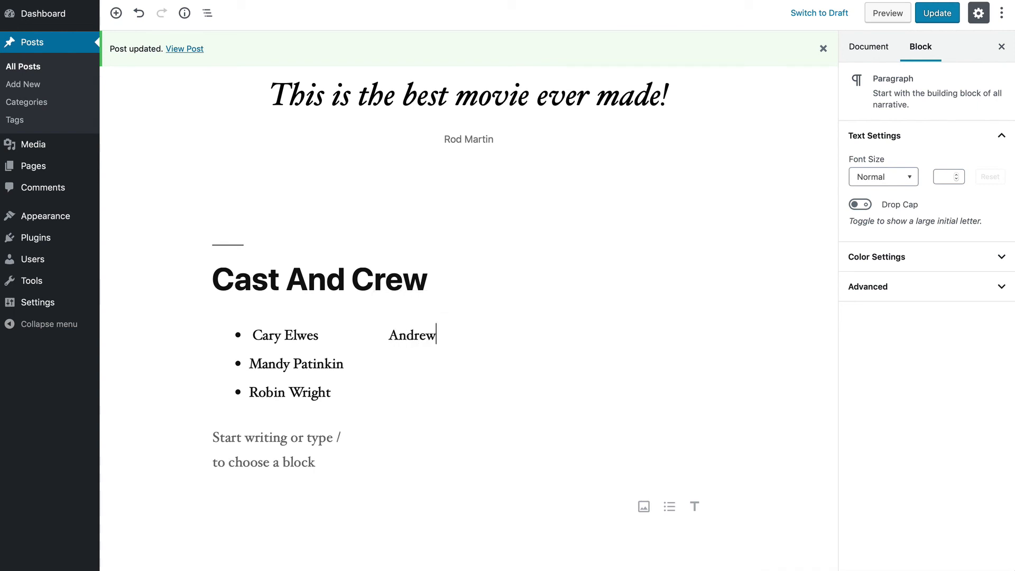
pyautogui.press('BackSpace')
pyautogui.write('the Giant')
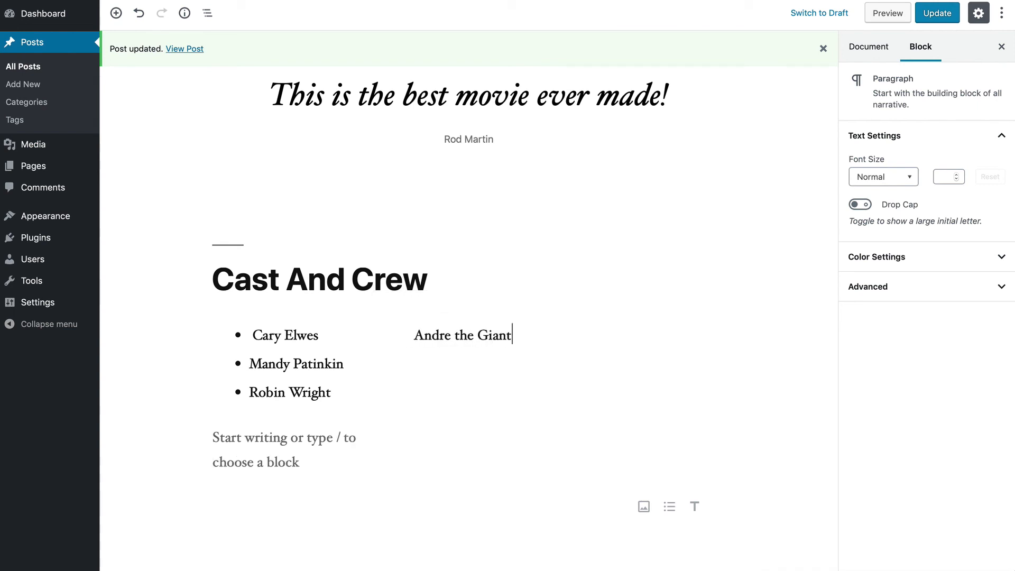
pyautogui.click(420, 305)
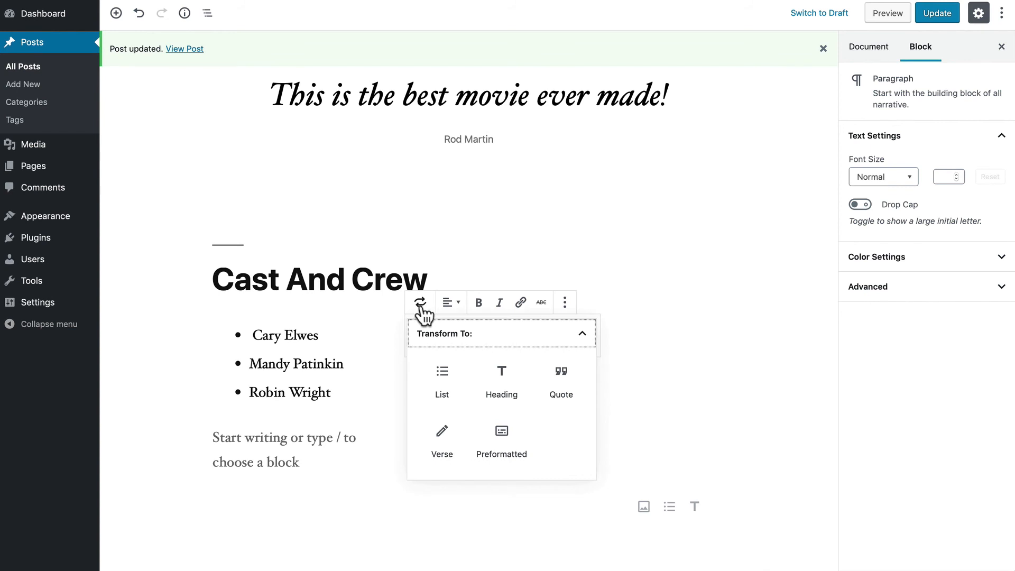
pyautogui.click(442, 376)
pyautogui.press('Return')
pyautogui.write('P')
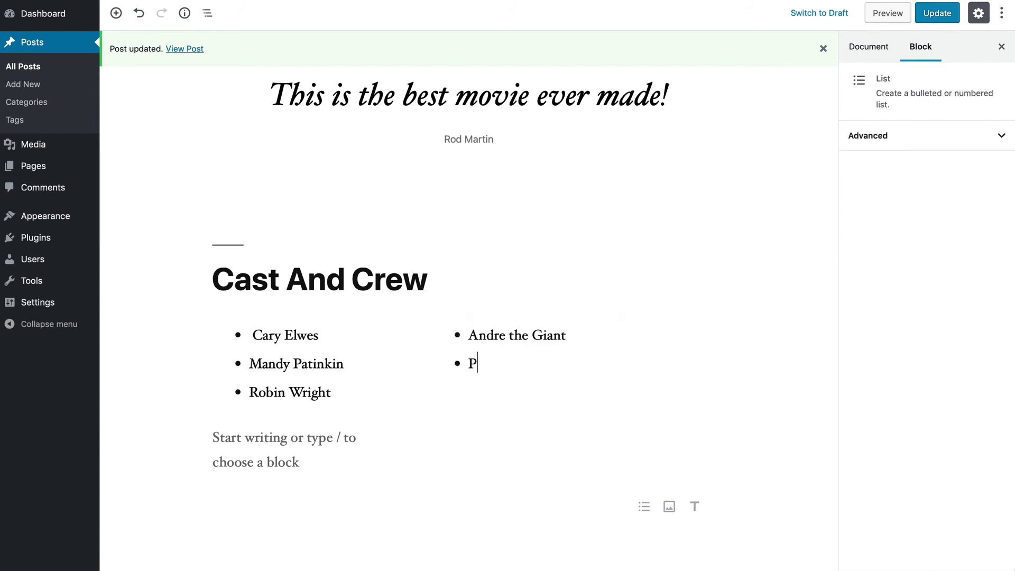
pyautogui.write('eter Falk')
pyautogui.press('Return')
pyautogui.write('Fred Savage')
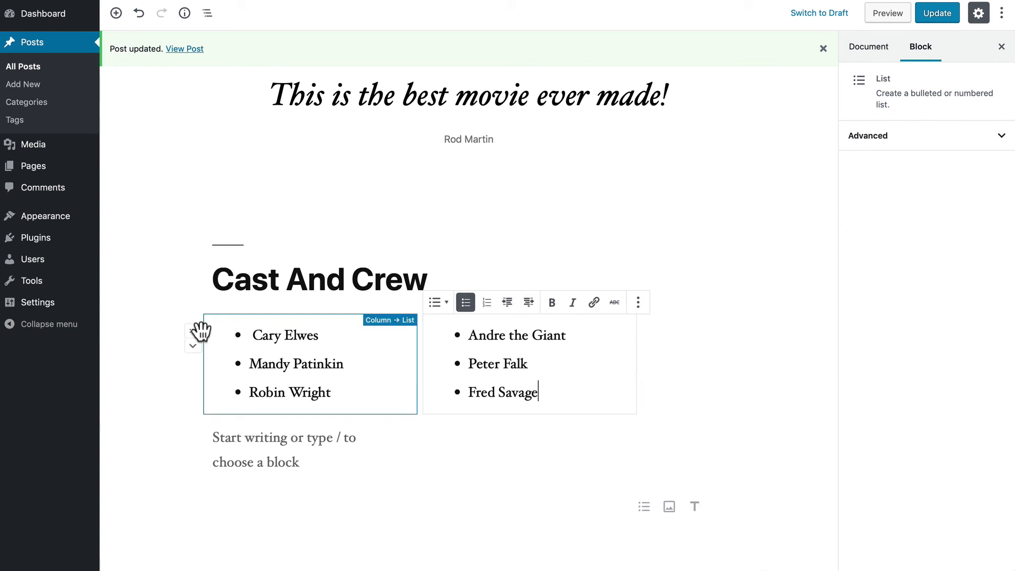
pyautogui.click(199, 332)
pyautogui.click(183, 507)
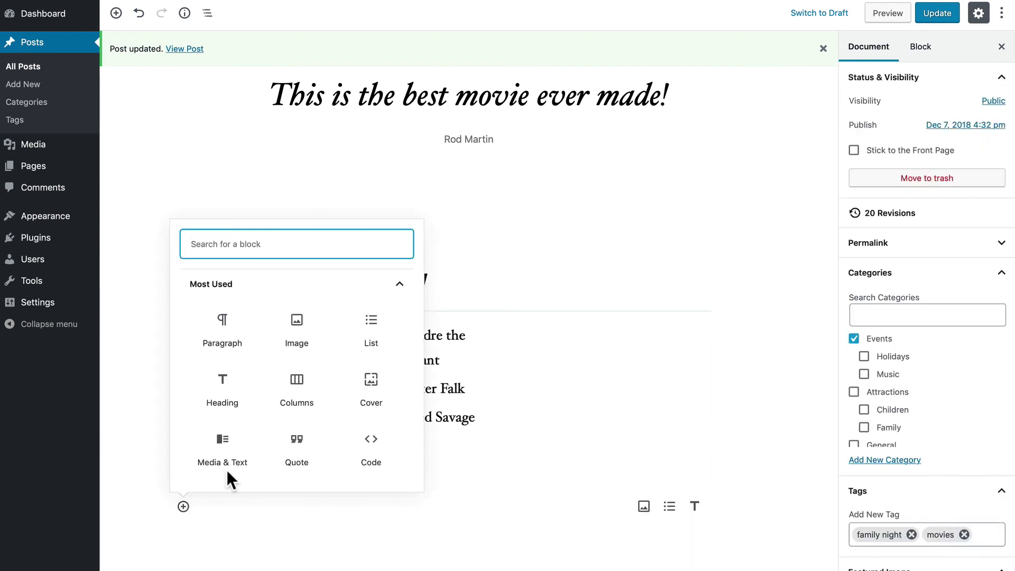
# - Insert a Media & Text block from Layout Elements below the Cast And Crew columns
pyautogui.click(400, 288)
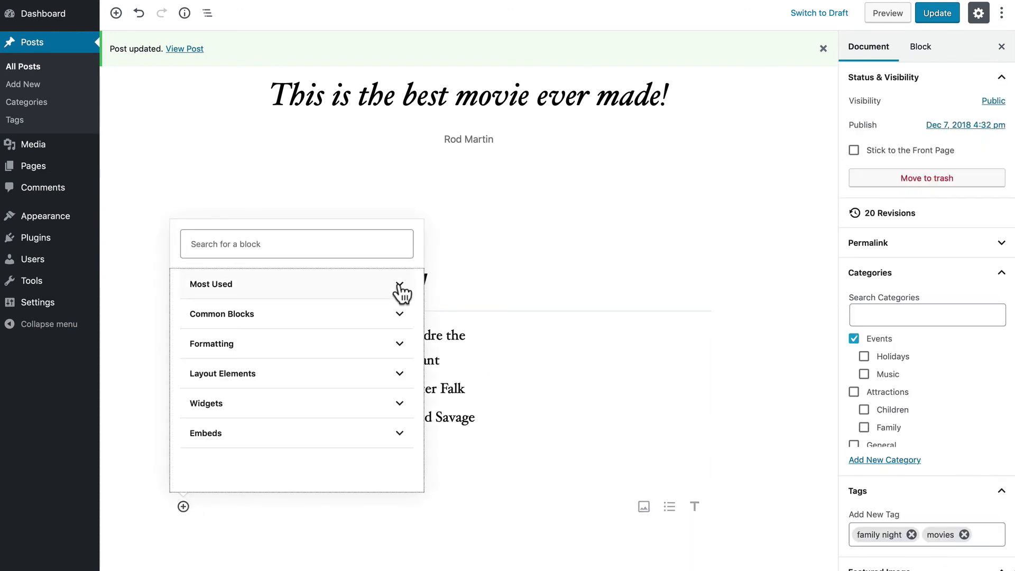
pyautogui.click(305, 382)
pyautogui.click(299, 339)
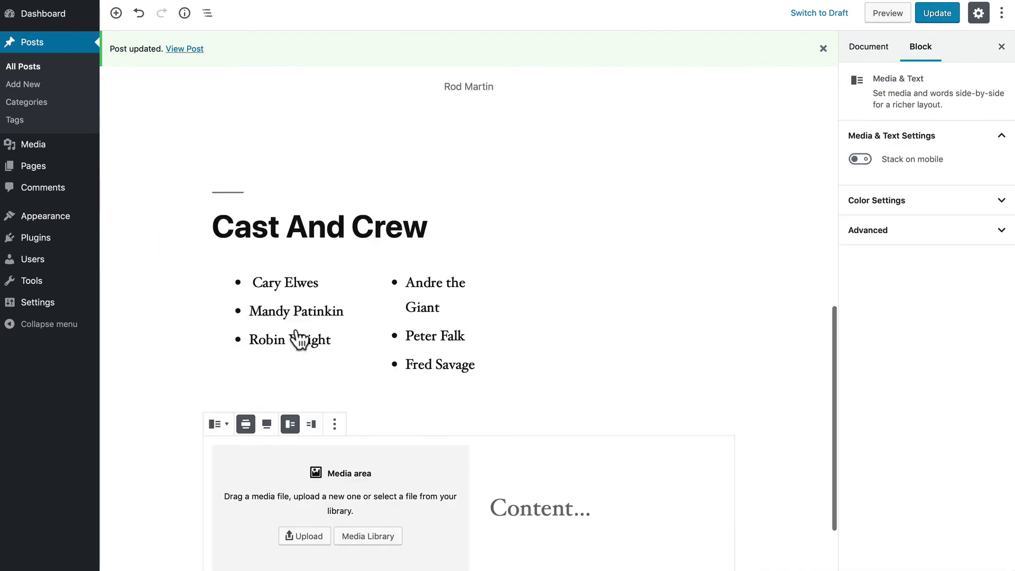
pyautogui.scroll(-2, 164, 346)
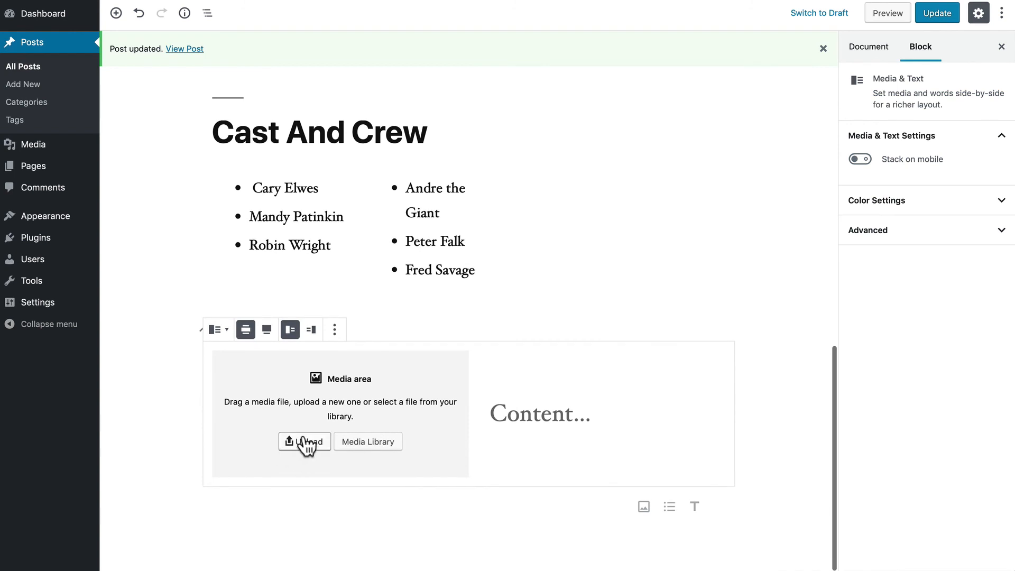
# - Upload the DVD cover titled 'Cover art' with alt text 'Cover art for Princess Bride' and insert it
pyautogui.click(367, 441)
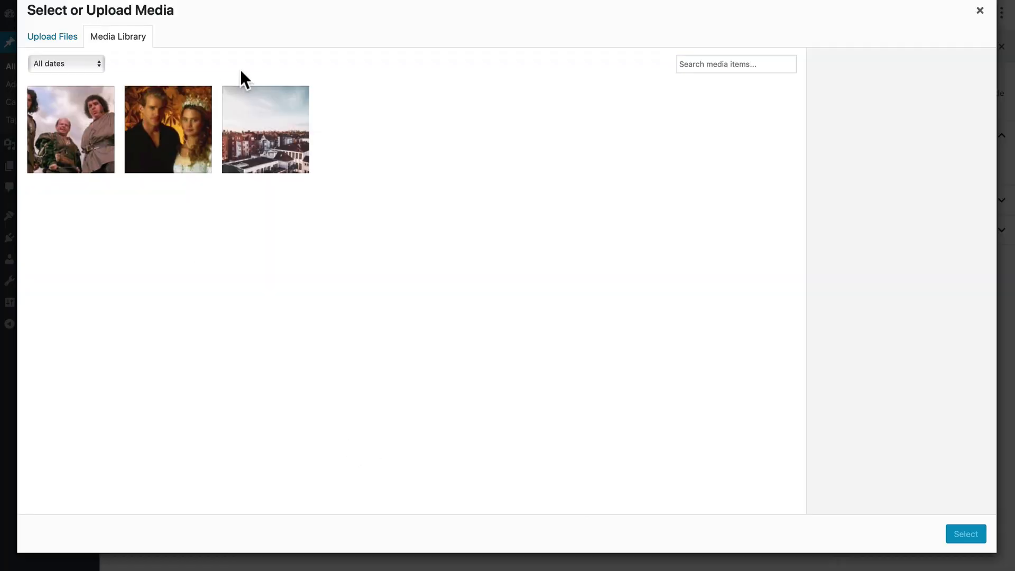
pyautogui.click(53, 36)
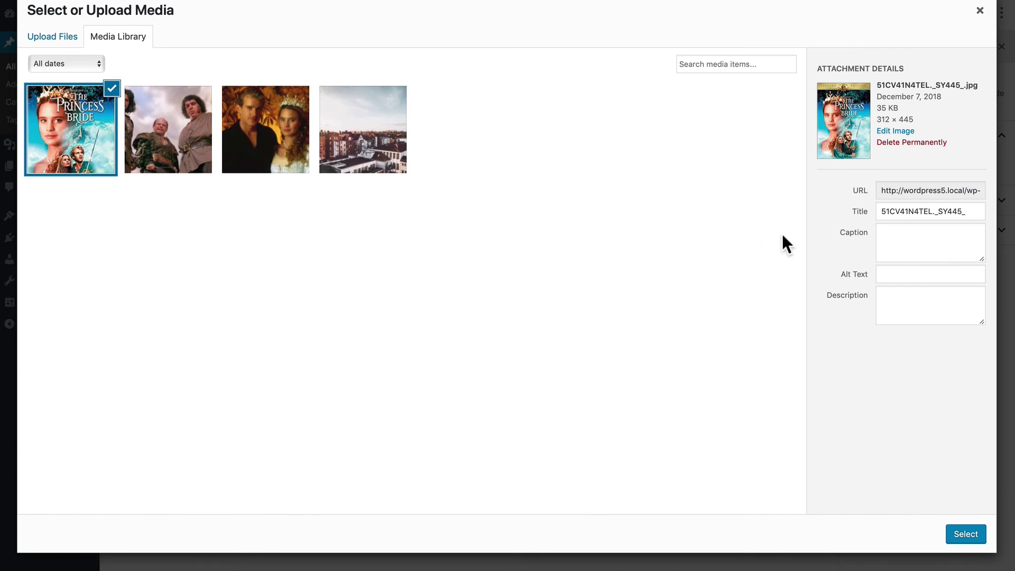
pyautogui.tripleClick(909, 211)
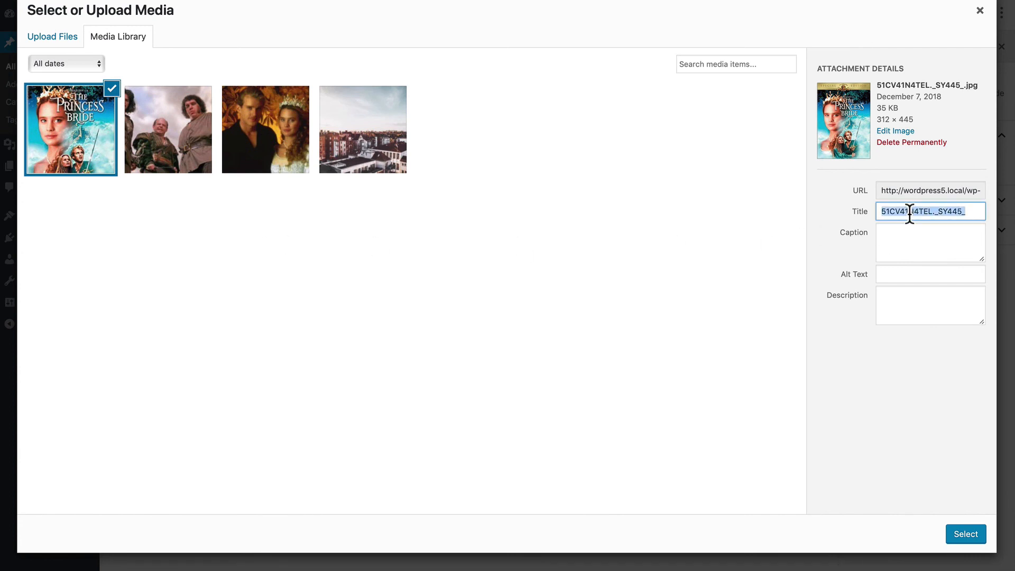
pyautogui.write('C')
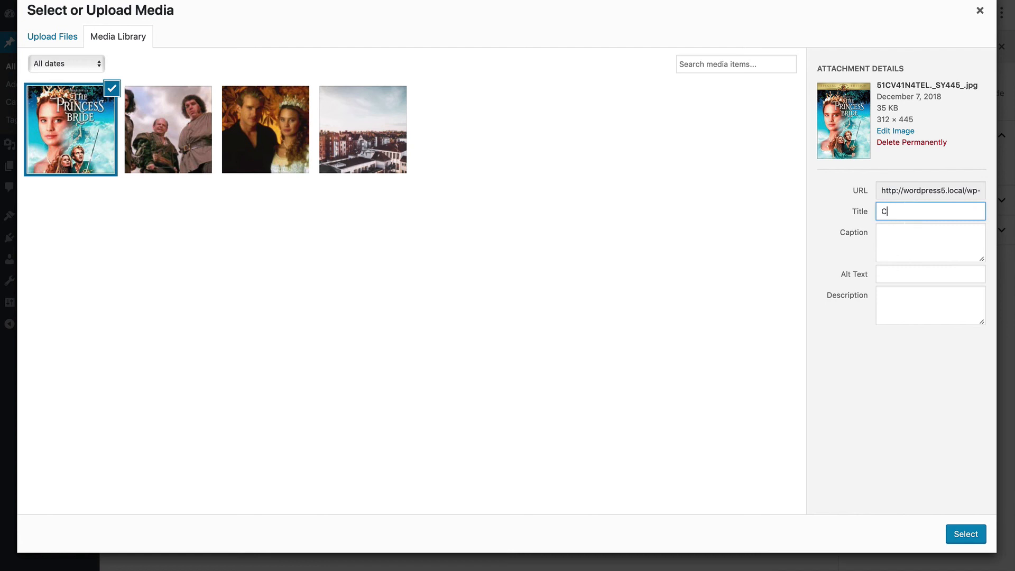
pyautogui.write('over art')
pyautogui.press('Tab')
pyautogui.press('Tab')
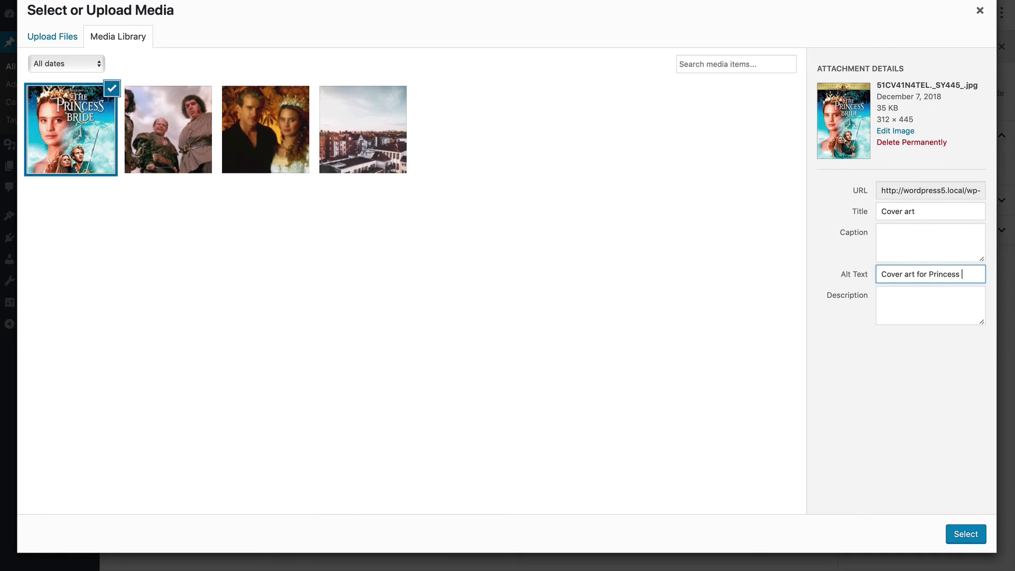
pyautogui.write('Cover art for Princess Bride')
pyautogui.click(975, 535)
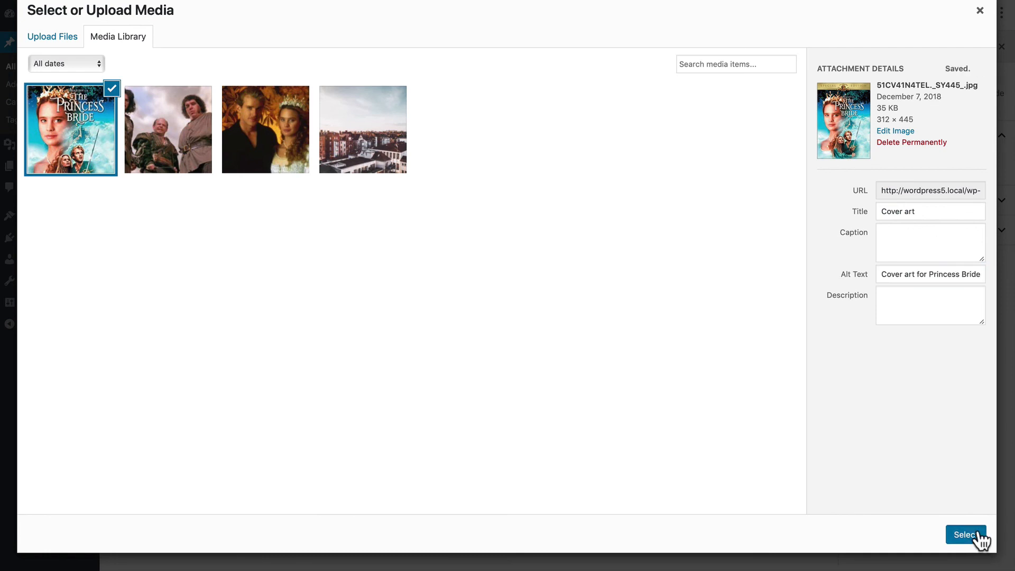
pyautogui.scroll(-3, 512, 344)
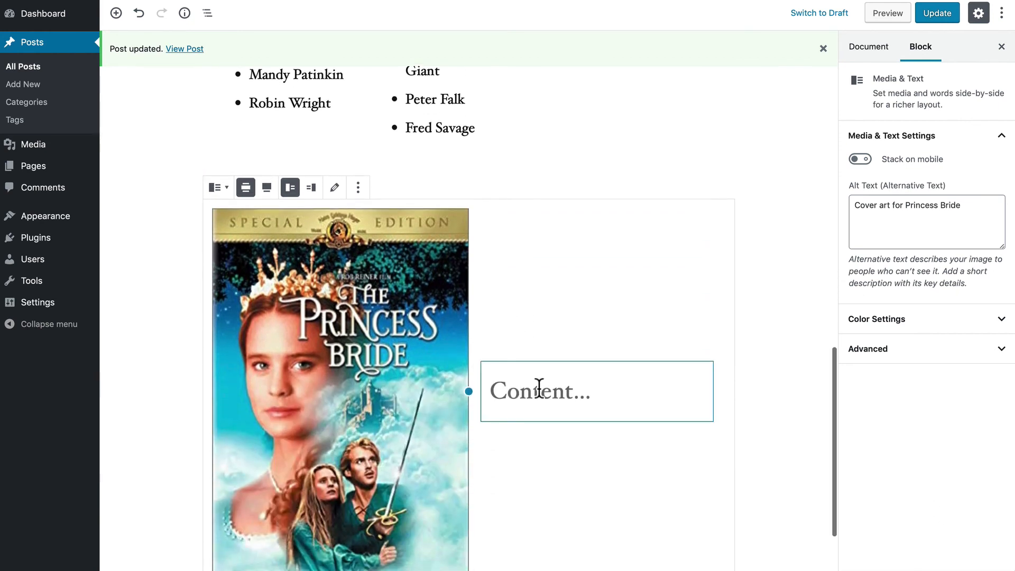
# - Type 'This is the cover for the video / DVD of the movie' beside the cover and update the post
pyautogui.scroll(-2, 537, 390)
pyautogui.click(538, 298)
pyautogui.write('This i')
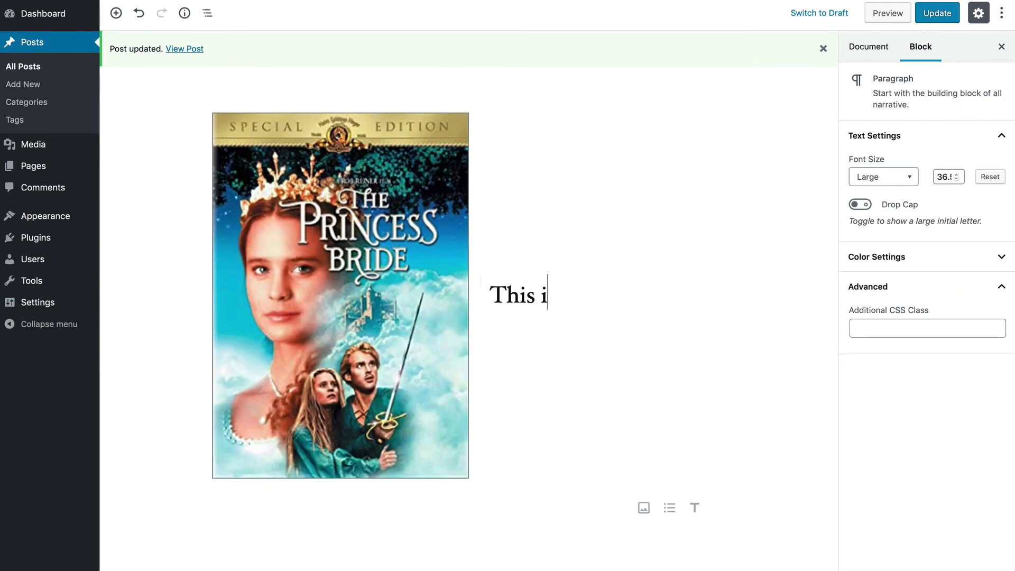
pyautogui.write('s the cover for the Vi')
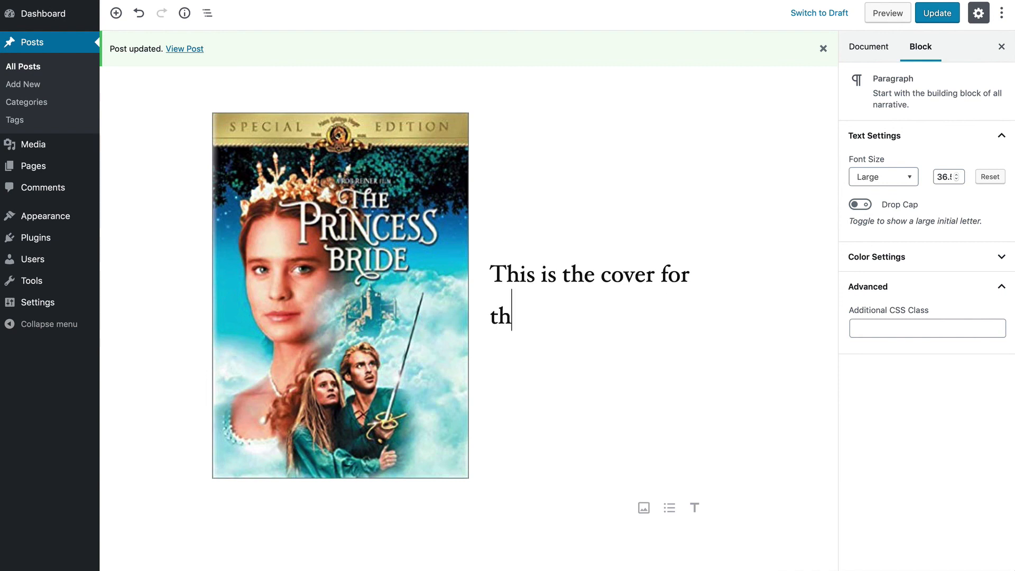
pyautogui.press('BackSpace')
pyautogui.press('BackSpace')
pyautogui.write('video ')
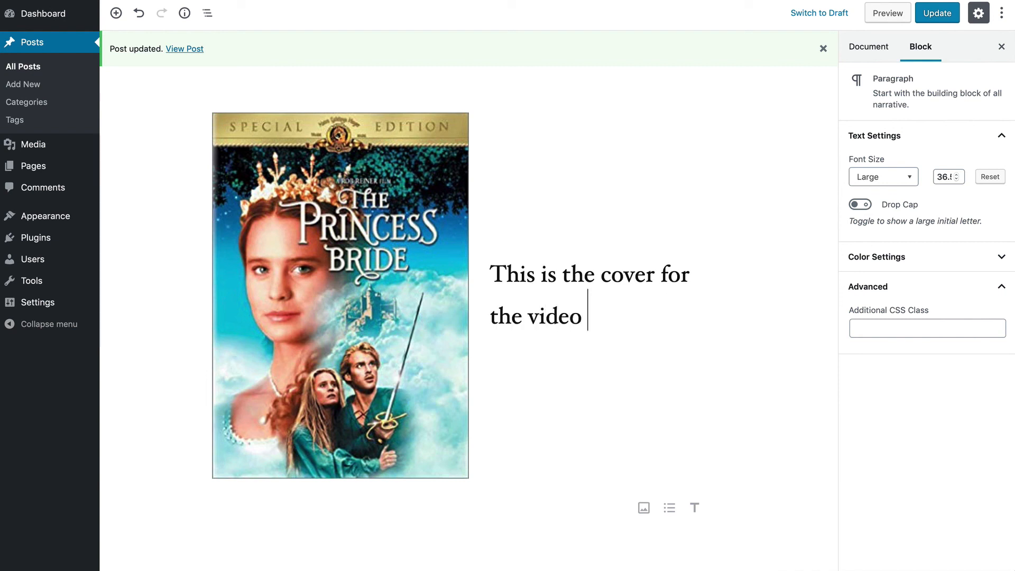
pyautogui.write('/ DVD o')
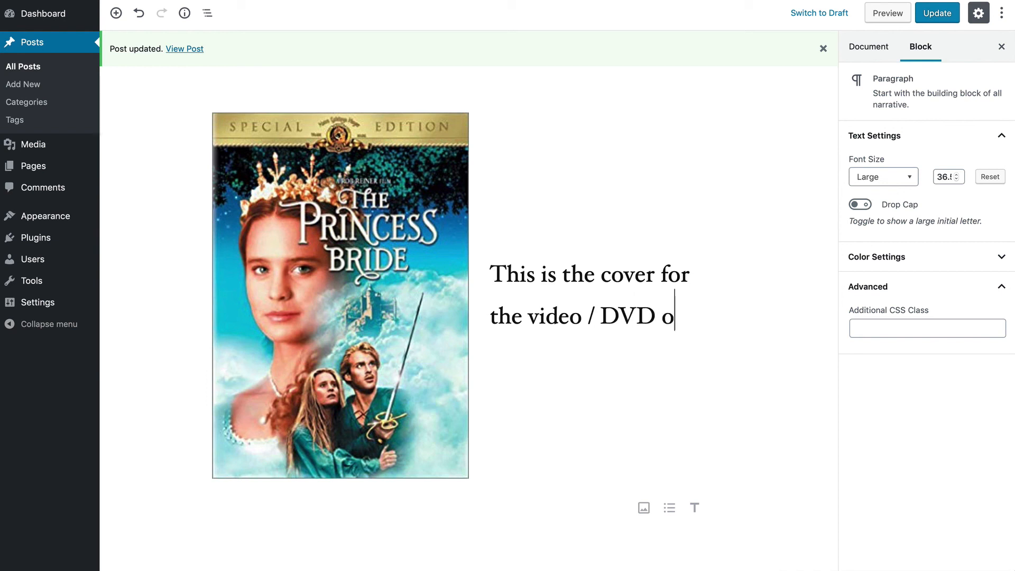
pyautogui.write('f the movie')
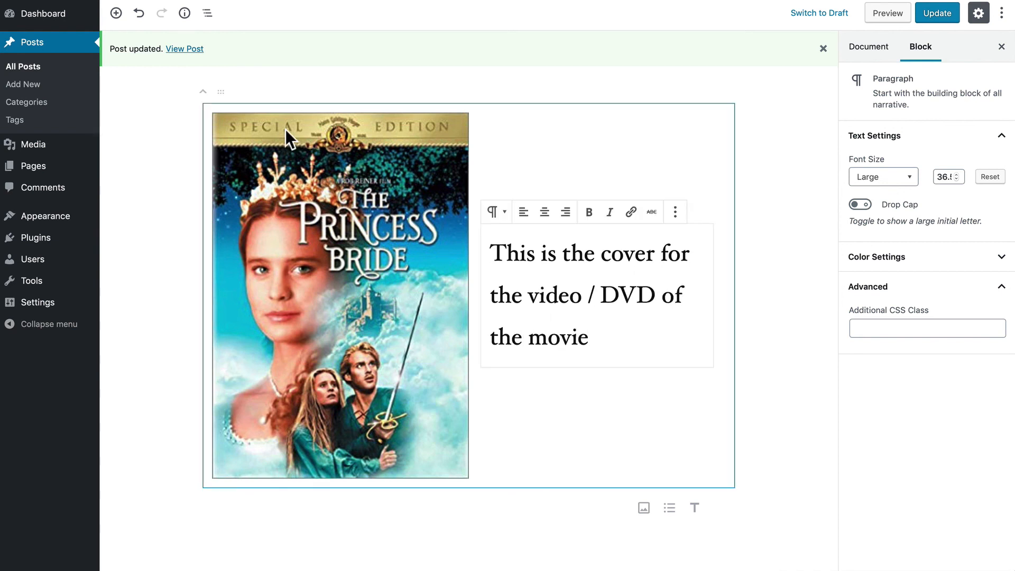
pyautogui.click(934, 14)
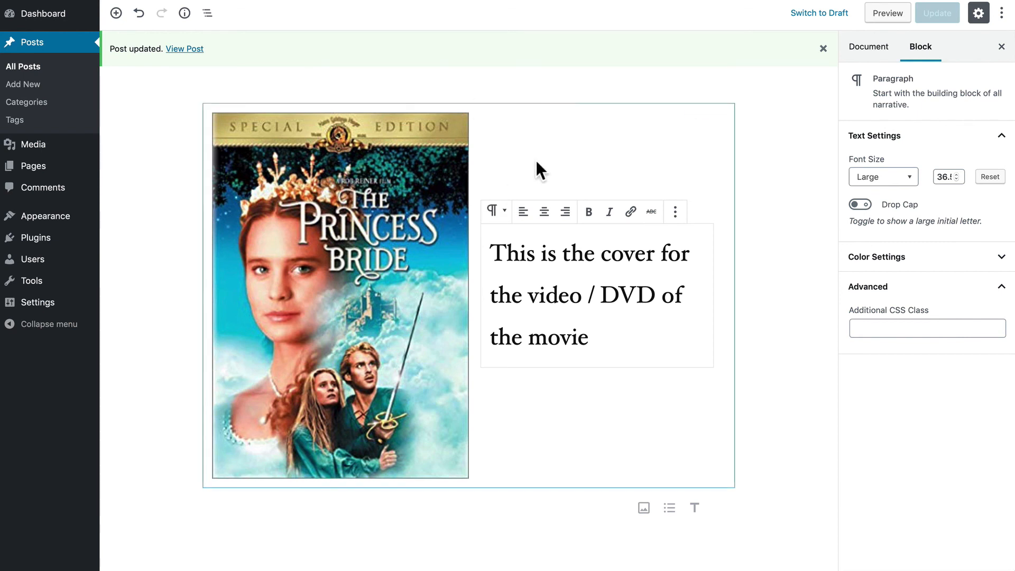
pyautogui.click(546, 142)
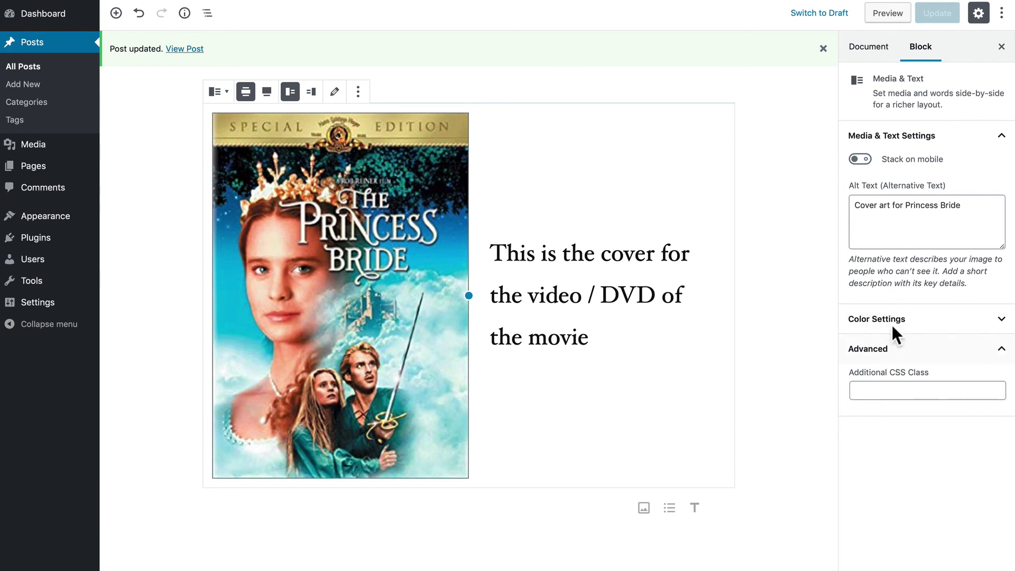
# - Give the Media & Text block's text side a blue background, after trying grey and custom green, then update
pyautogui.click(861, 322)
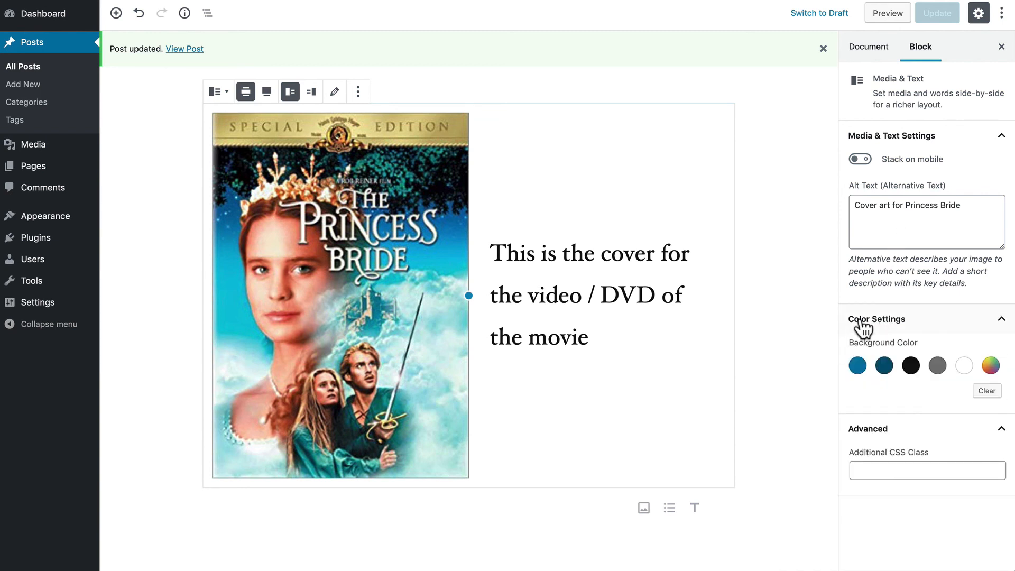
pyautogui.click(937, 369)
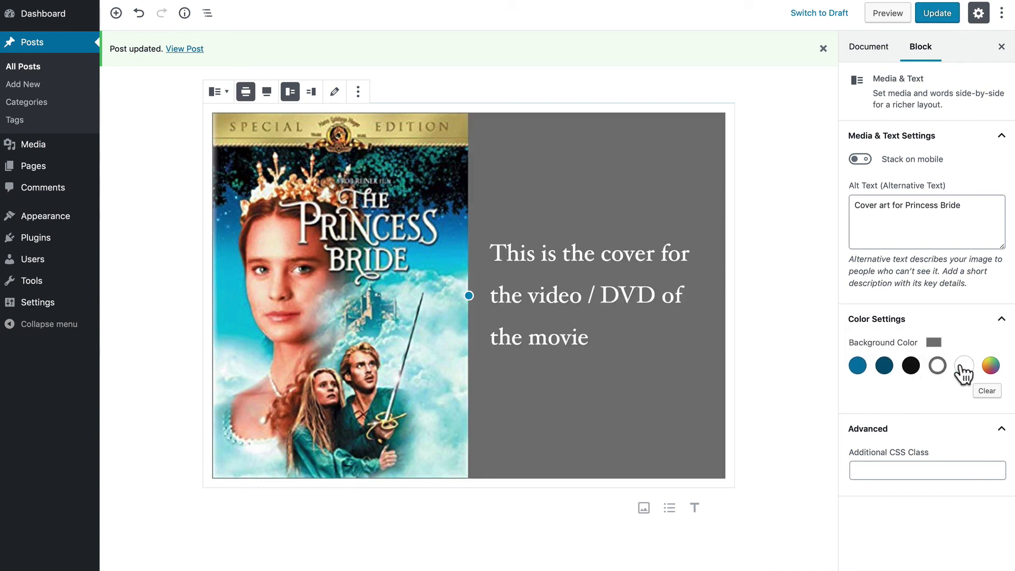
pyautogui.click(989, 366)
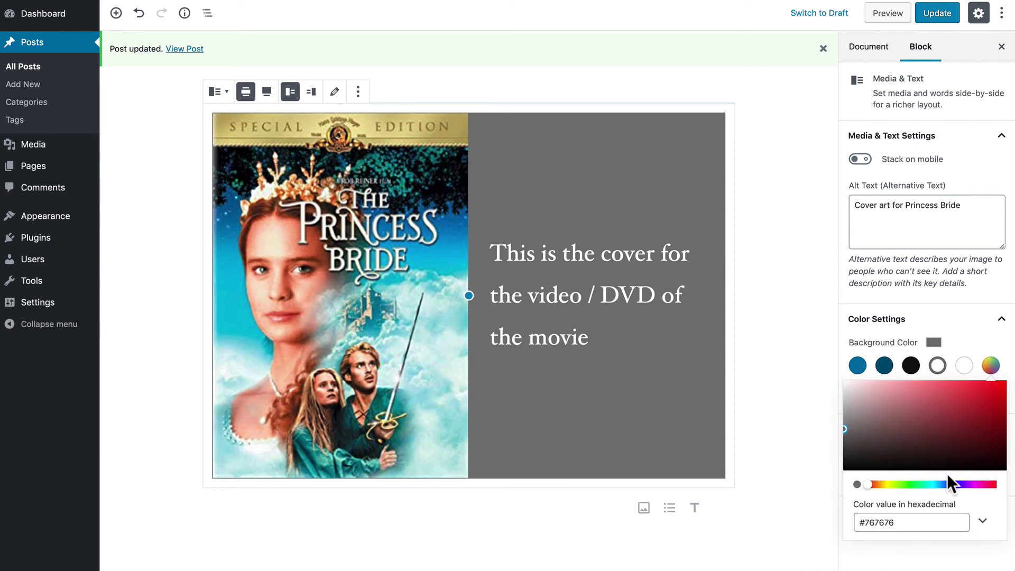
pyautogui.moveTo(956, 484); pyautogui.dragTo(916, 484)
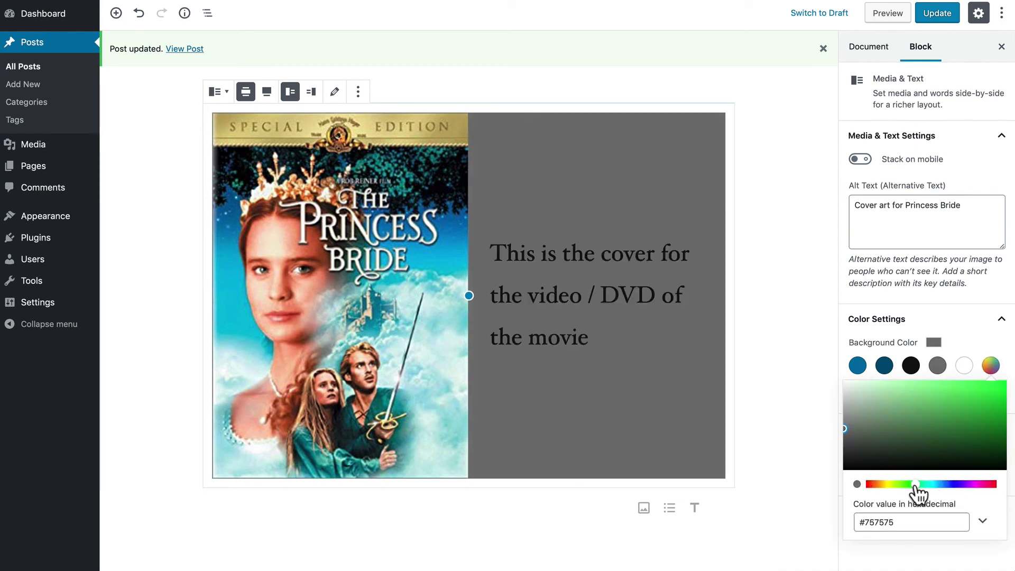
pyautogui.moveTo(943, 430); pyautogui.dragTo(926, 400)
pyautogui.click(857, 366)
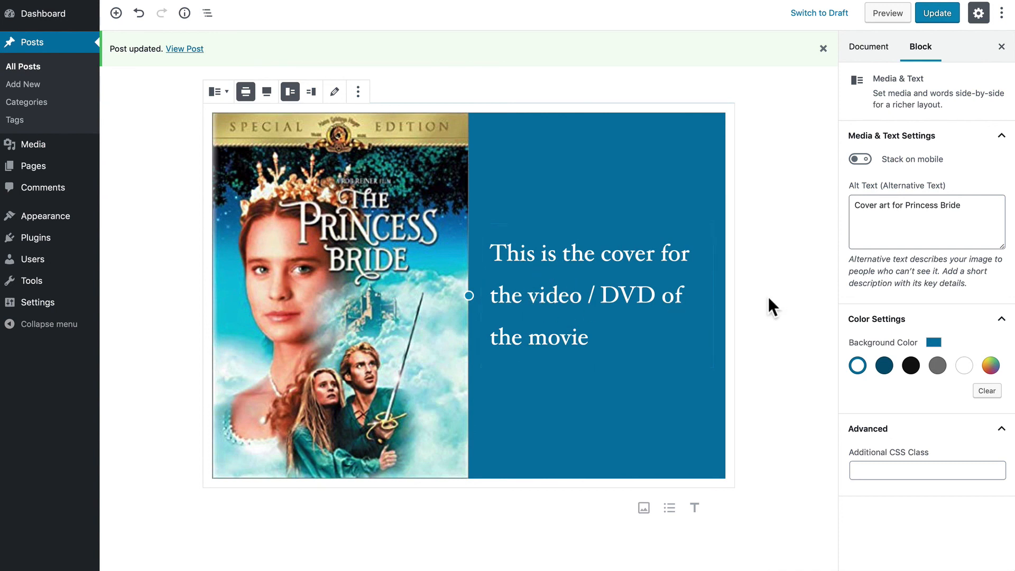
pyautogui.click(944, 16)
# - View the live Movie Night post and scroll down to the blue-backed DVD cover block
pyautogui.click(183, 48)
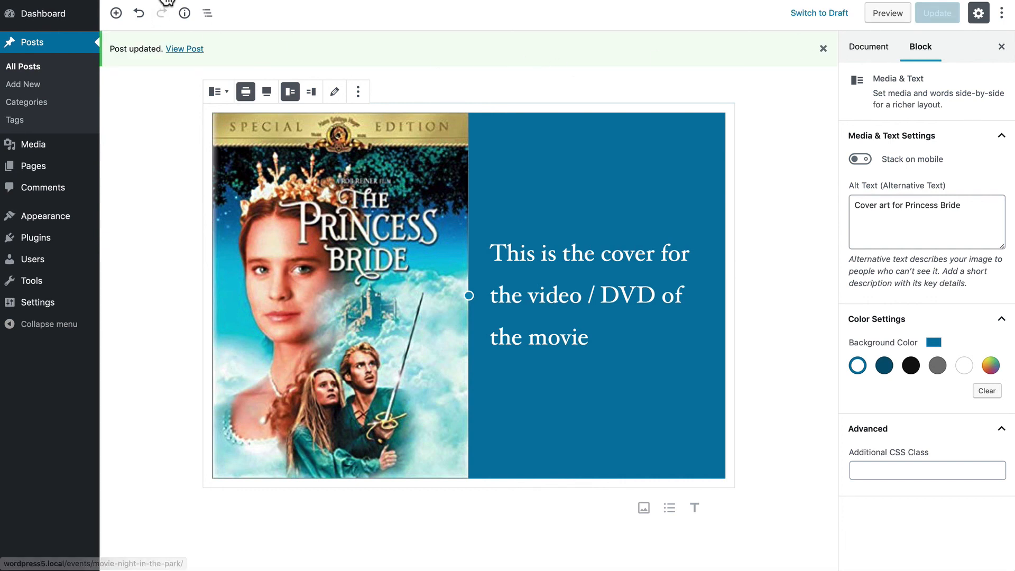
pyautogui.scroll(-10, 182, 158)
pyautogui.scroll(-8, 180, 157)
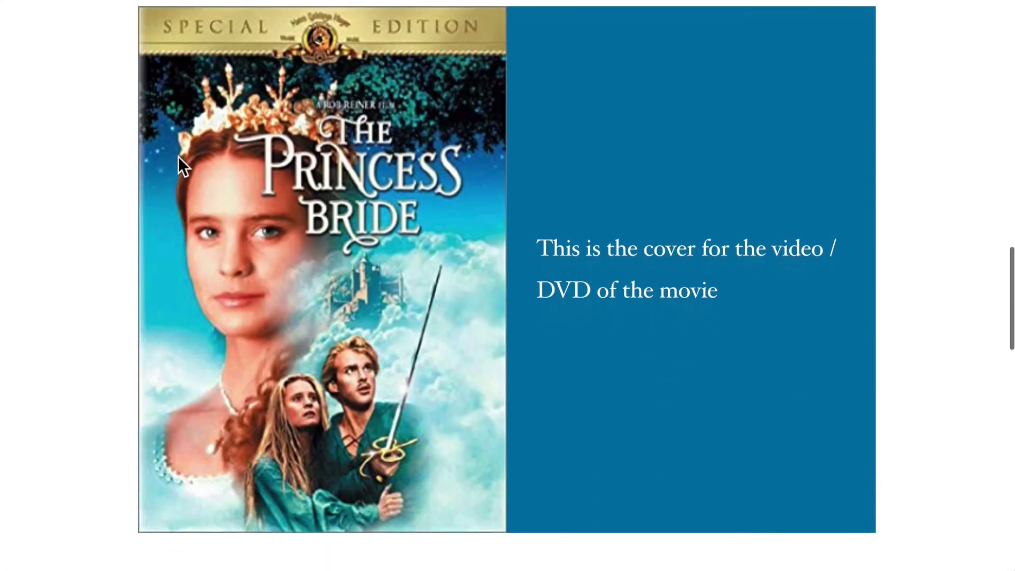
pyautogui.scroll(4, 94, 159)
pyautogui.scroll(-4, 93, 159)
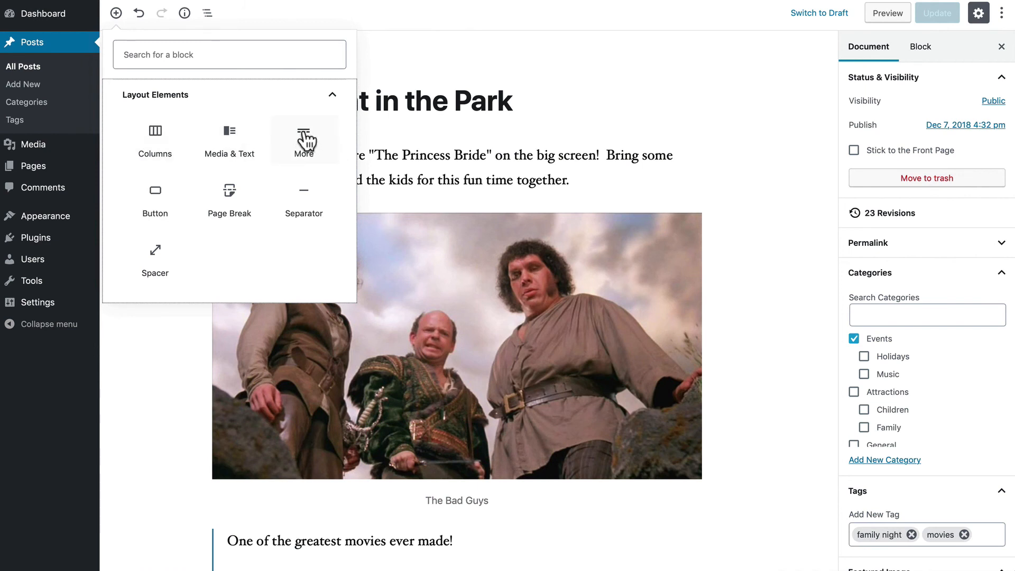
# - Insert a More block between the intro paragraph and The Bad Guys image, then update the post
pyautogui.click(457, 100)
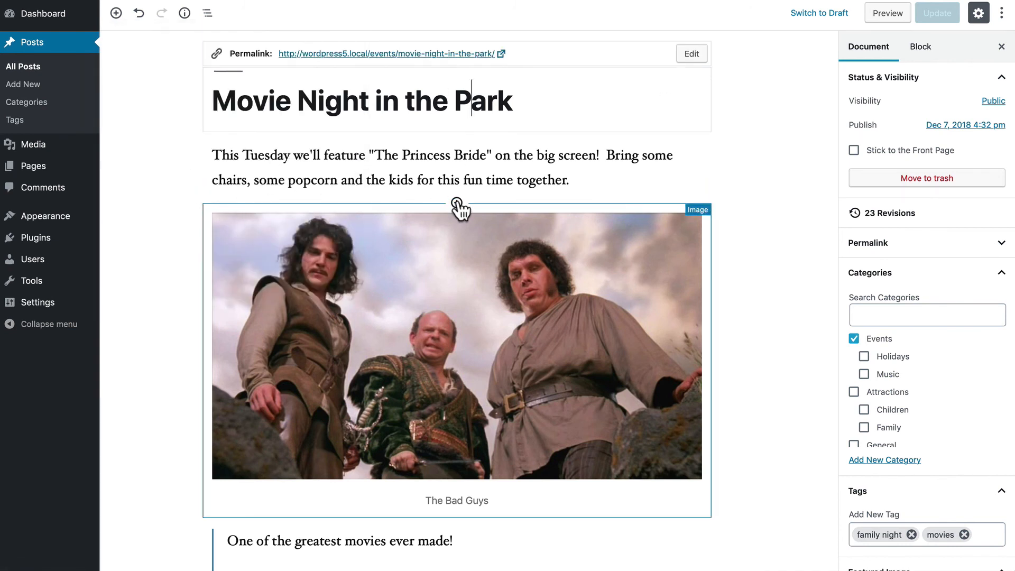
pyautogui.click(456, 204)
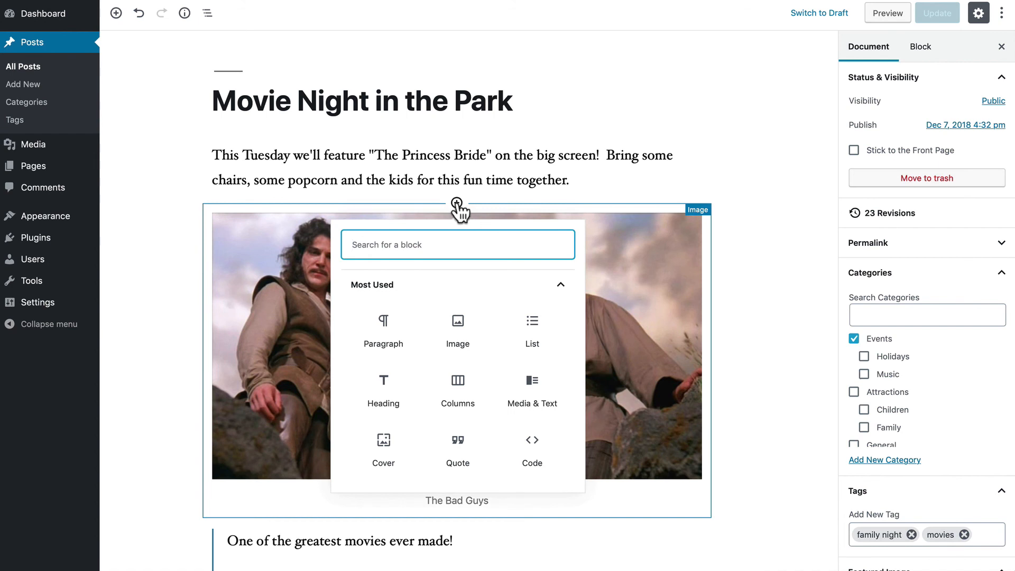
pyautogui.scroll(-3, 456, 357)
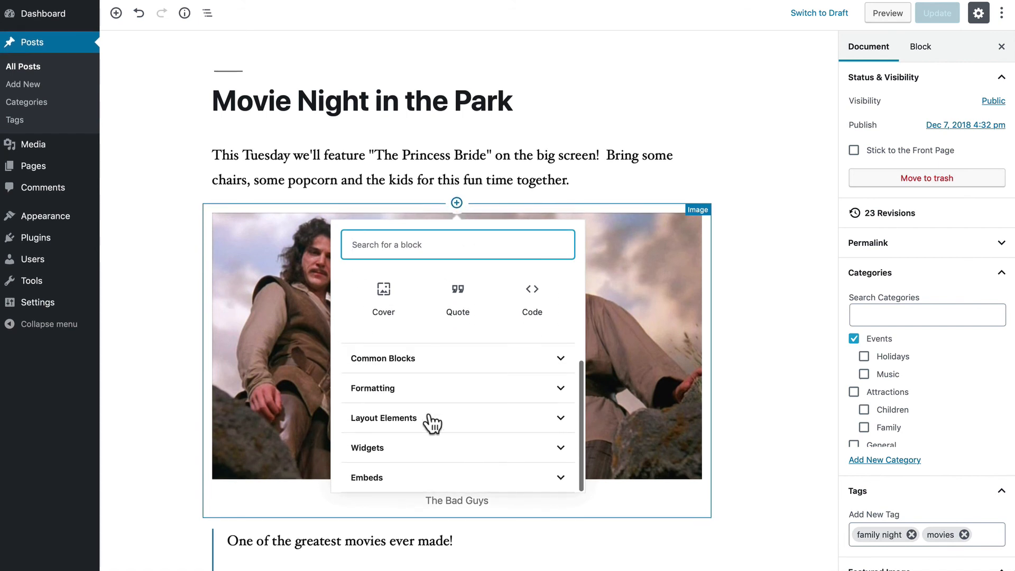
pyautogui.click(424, 415)
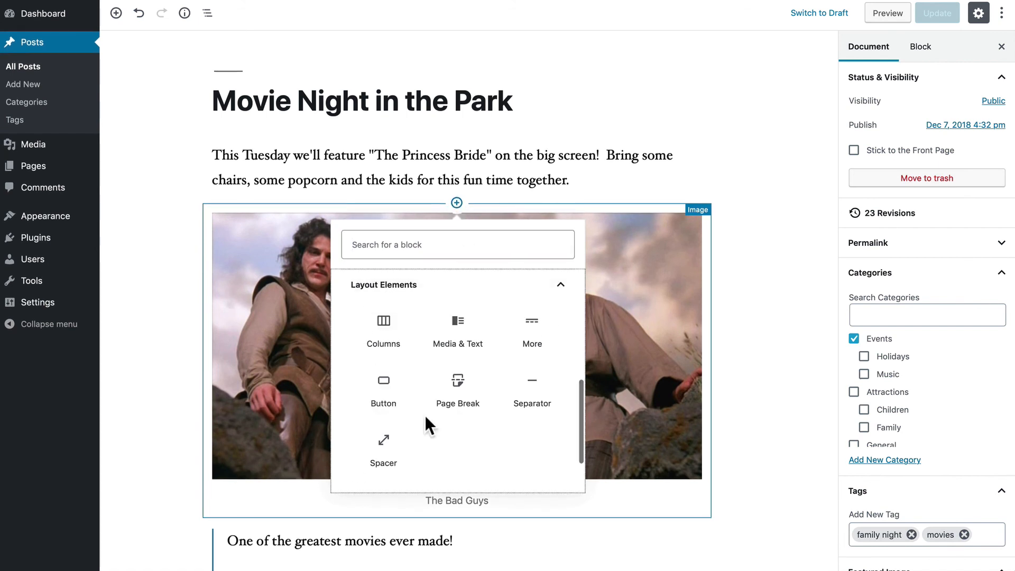
pyautogui.click(535, 338)
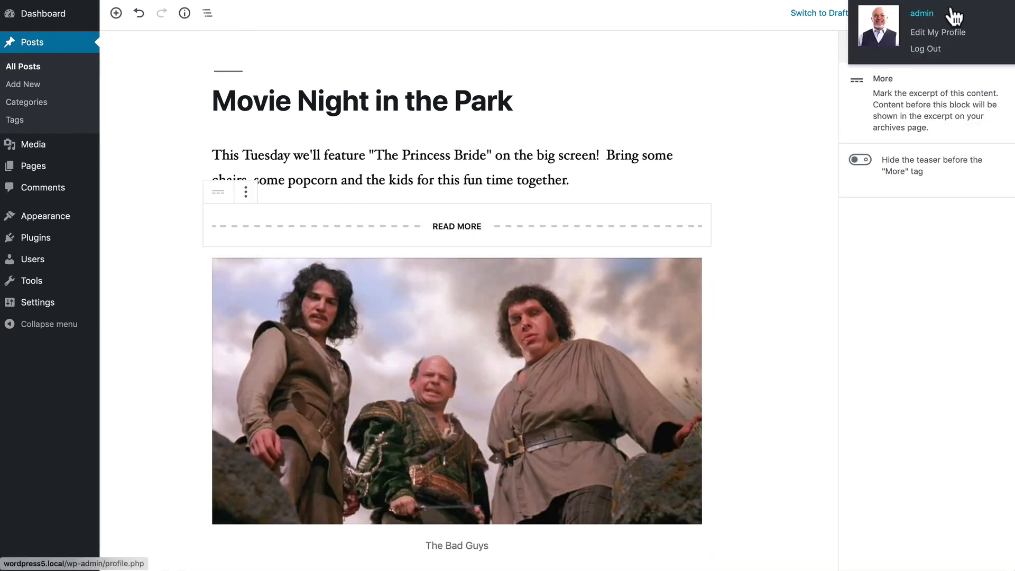
pyautogui.click(920, 15)
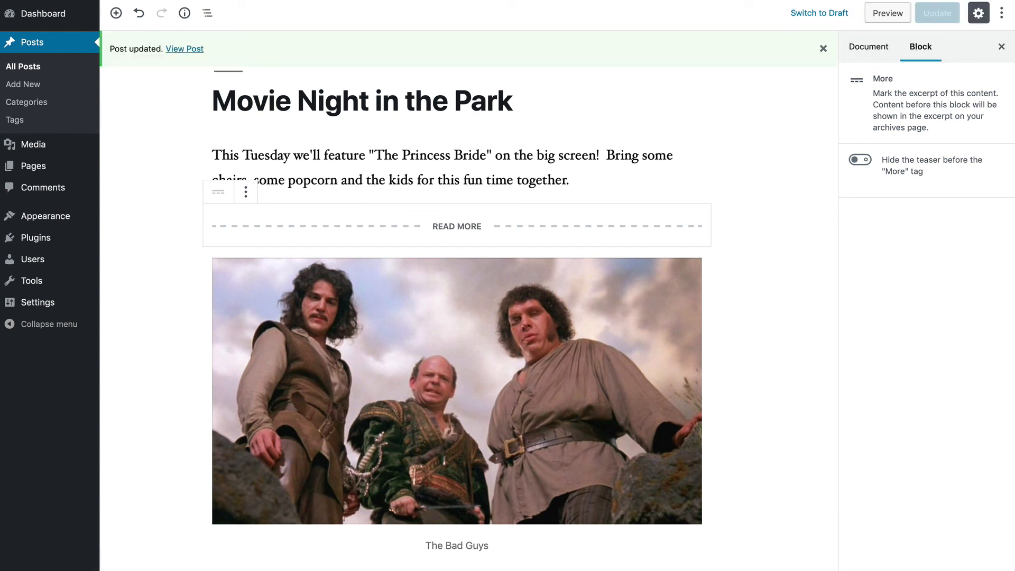
# - Check the front page shows only the intro, then open the full Movie Night post via Continue reading
pyautogui.click(50, 2)
pyautogui.scroll(-6, 67, 160)
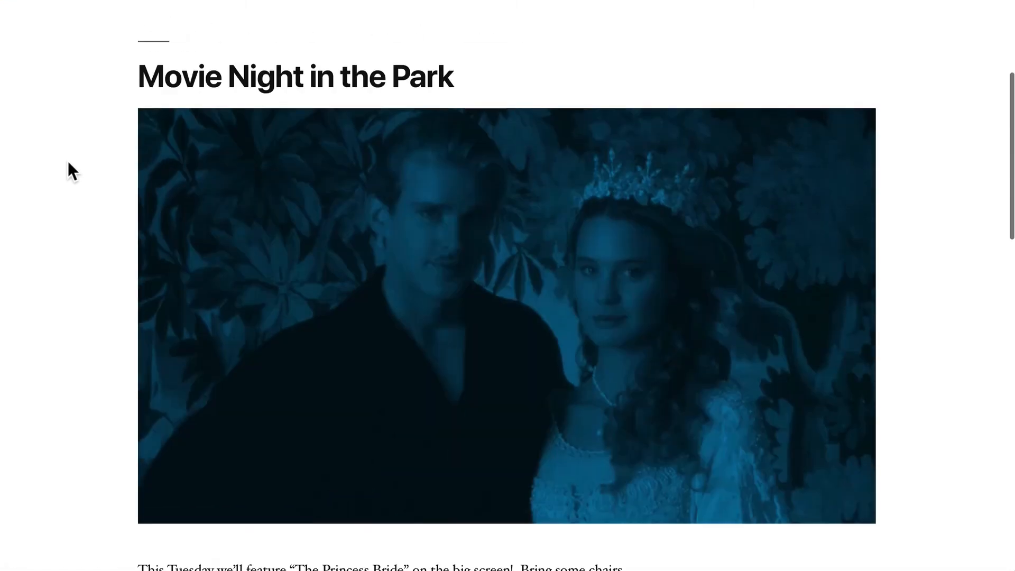
pyautogui.scroll(-5, 67, 161)
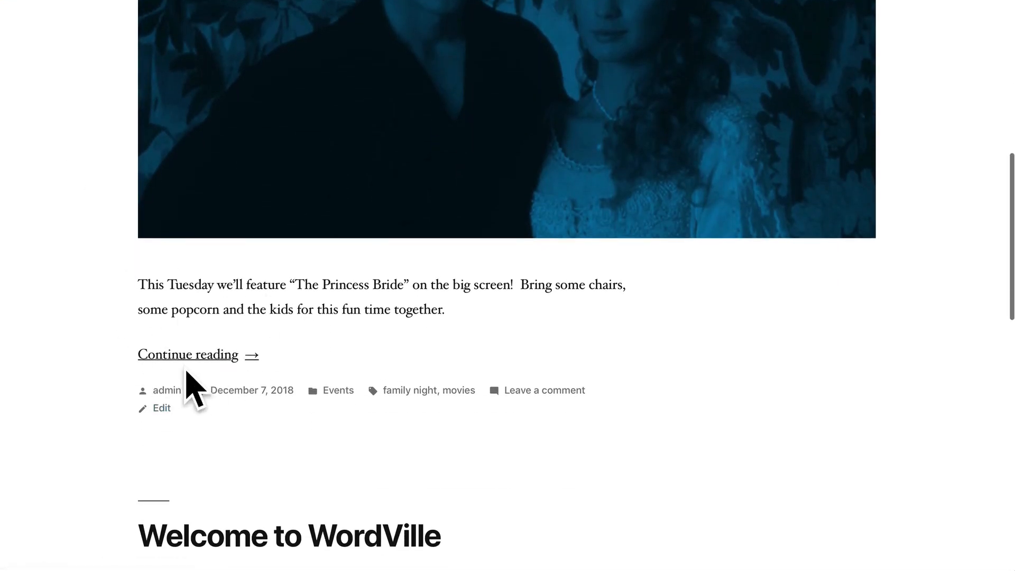
pyautogui.click(168, 359)
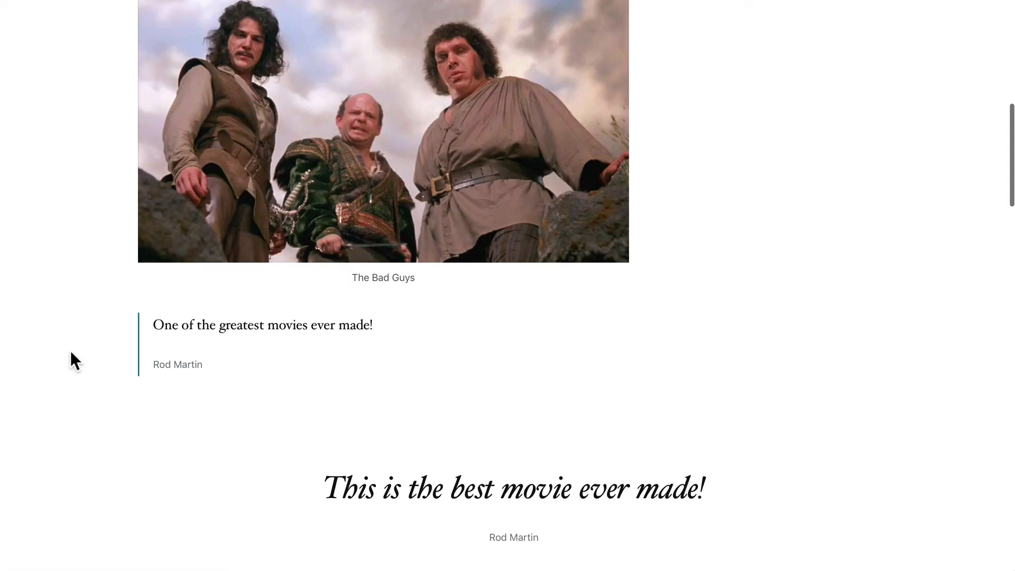
pyautogui.scroll(10, 70, 351)
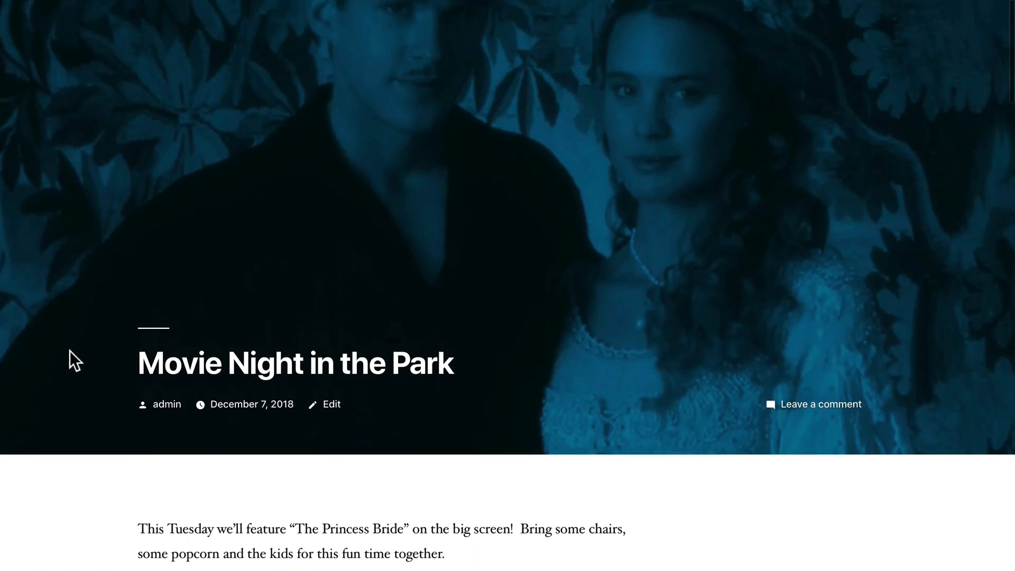
pyautogui.scroll(-5, 69, 358)
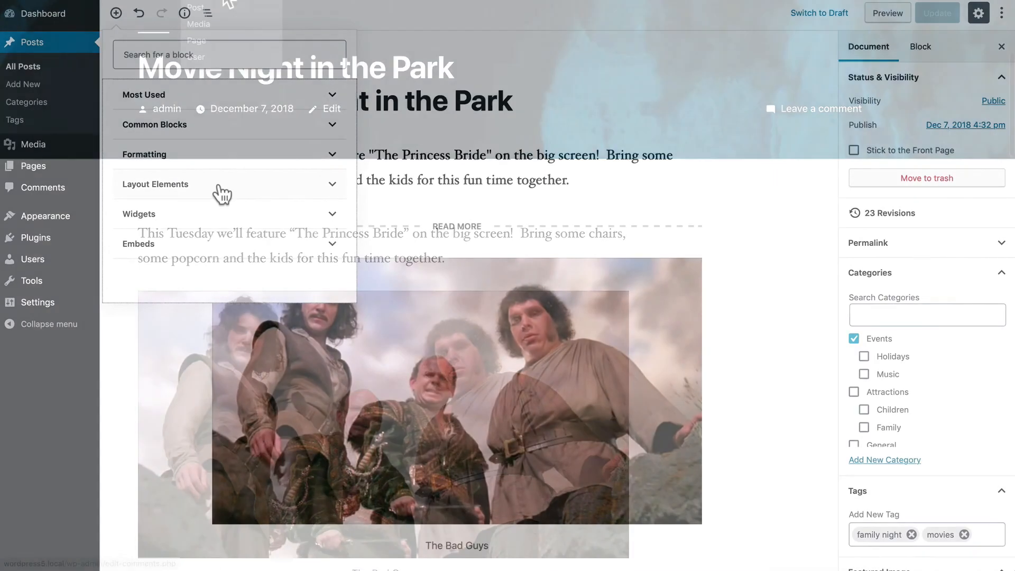
# - Insert a Button block below the DVD cover and align it to the centre
pyautogui.click(220, 186)
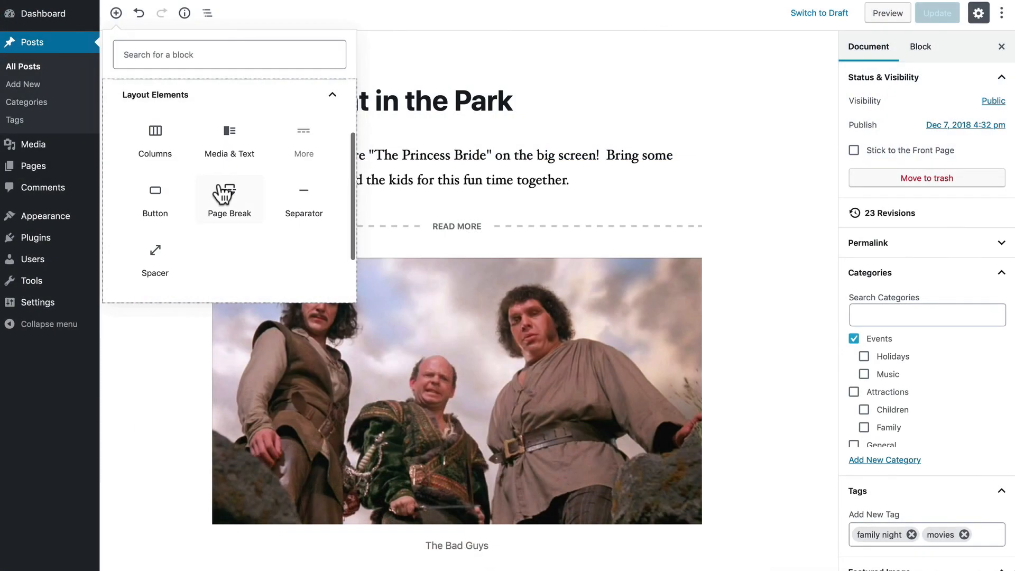
pyautogui.click(154, 199)
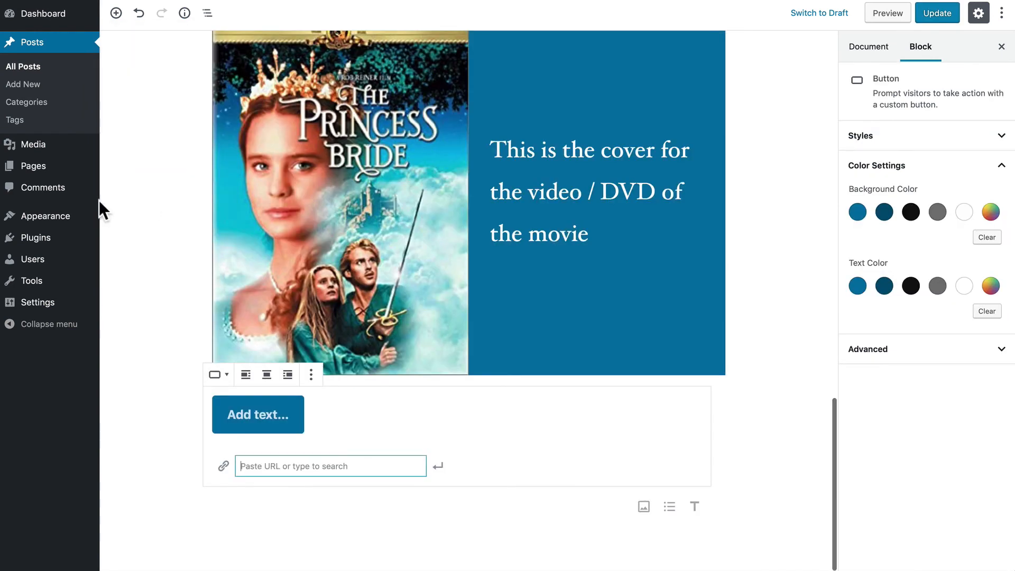
pyautogui.click(259, 413)
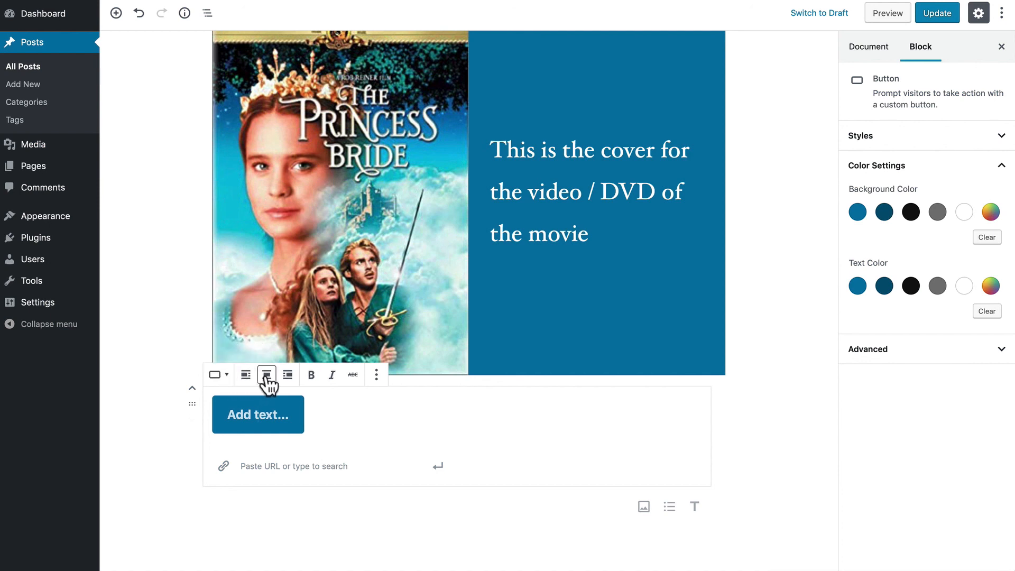
pyautogui.click(267, 377)
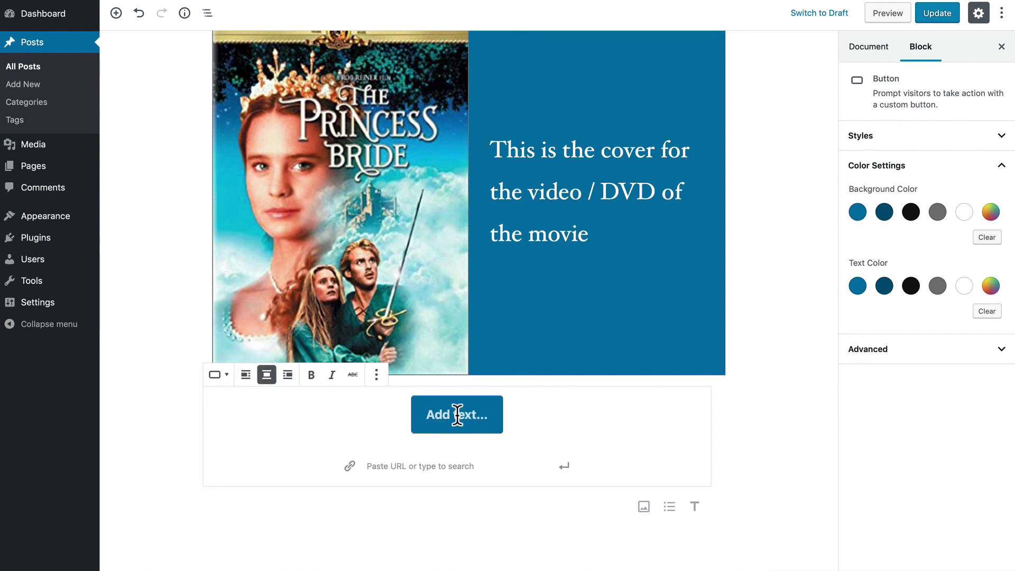
pyautogui.scroll(1, 457, 415)
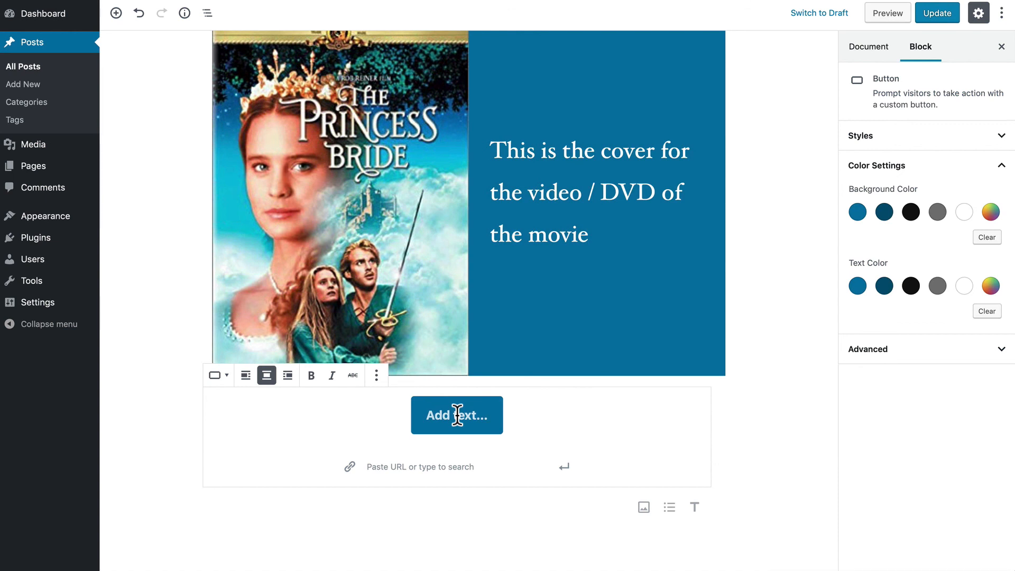
pyautogui.click(457, 415)
pyautogui.write('Click me for')
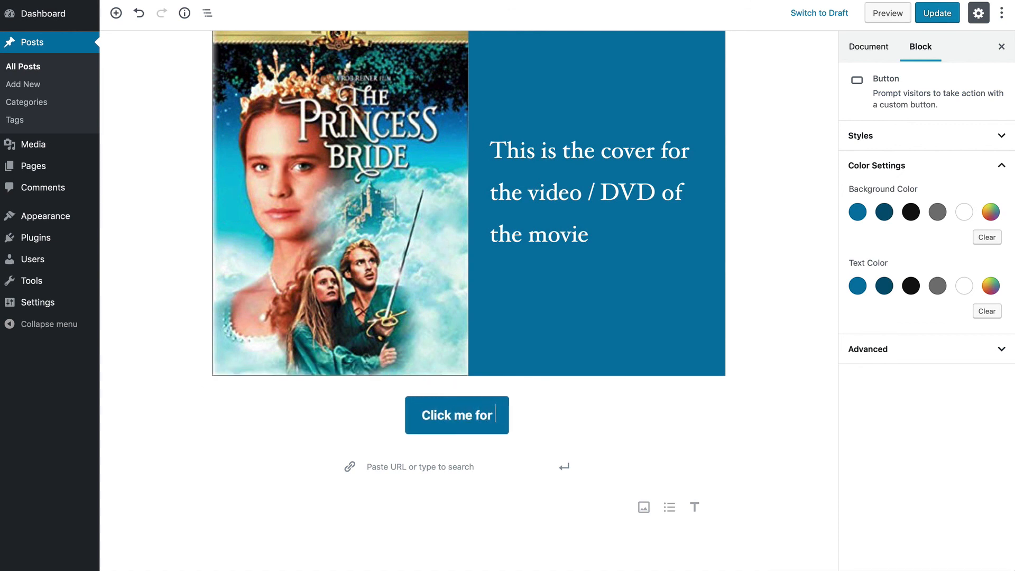
pyautogui.write(' more informatio')
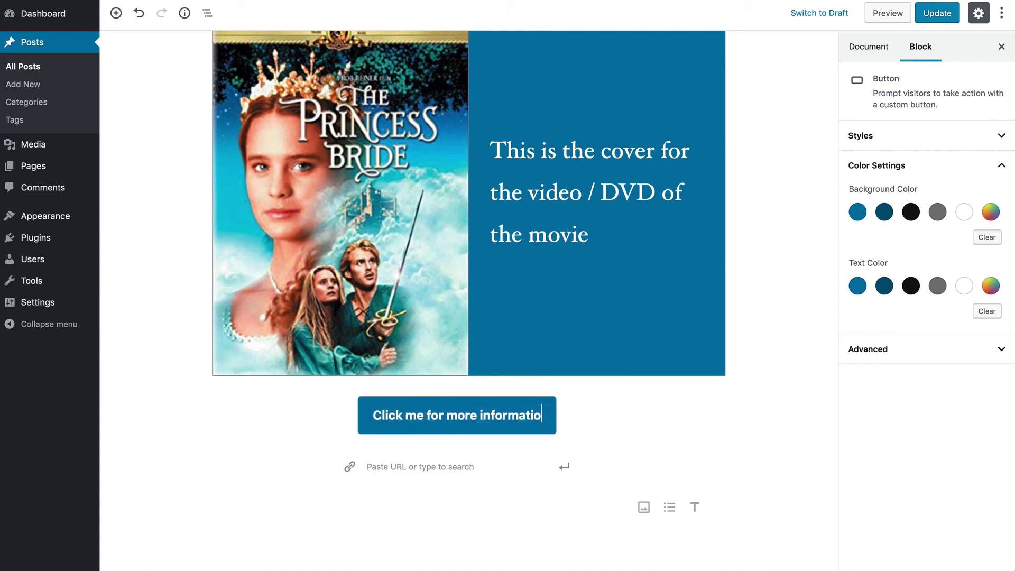
pyautogui.write('n about this movie')
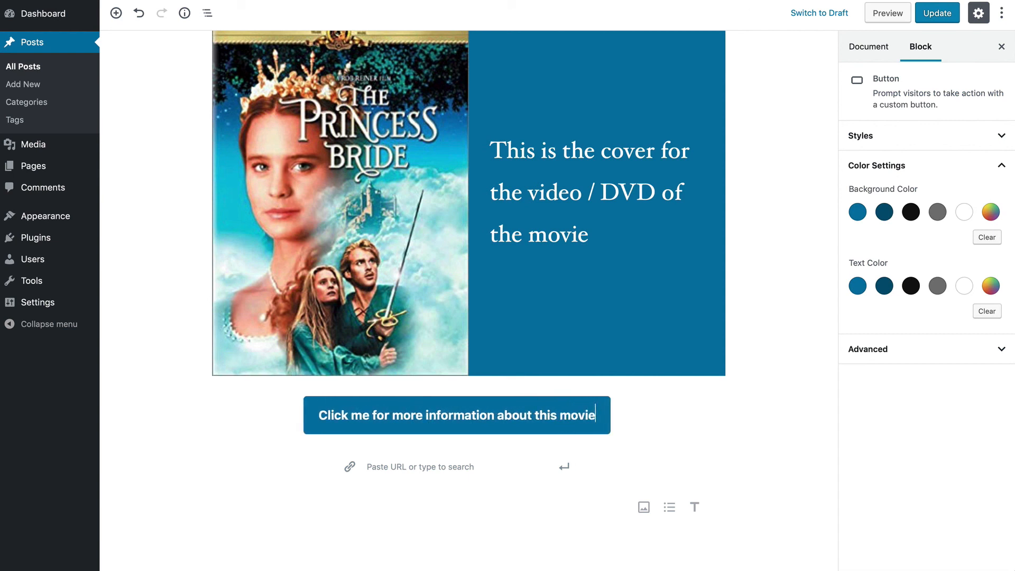
pyautogui.click(417, 466)
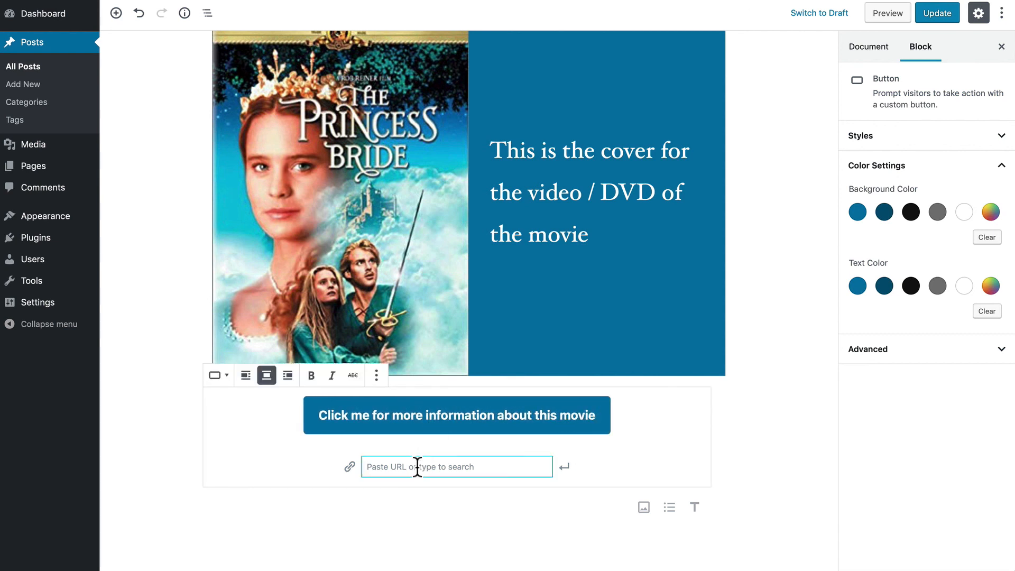
pyautogui.write('https://www.imdb.com/title/tt0093779/')
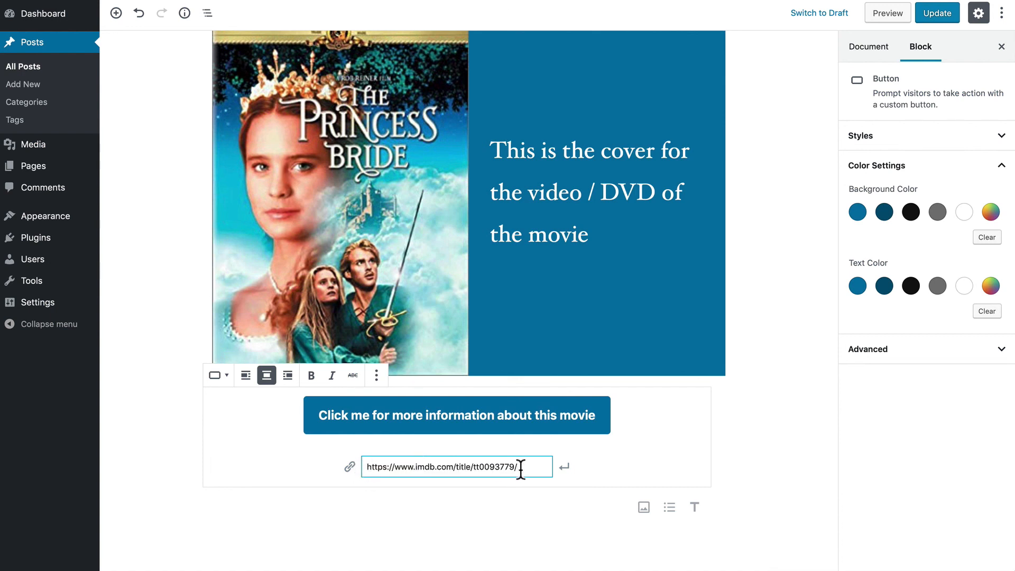
pyautogui.click(564, 468)
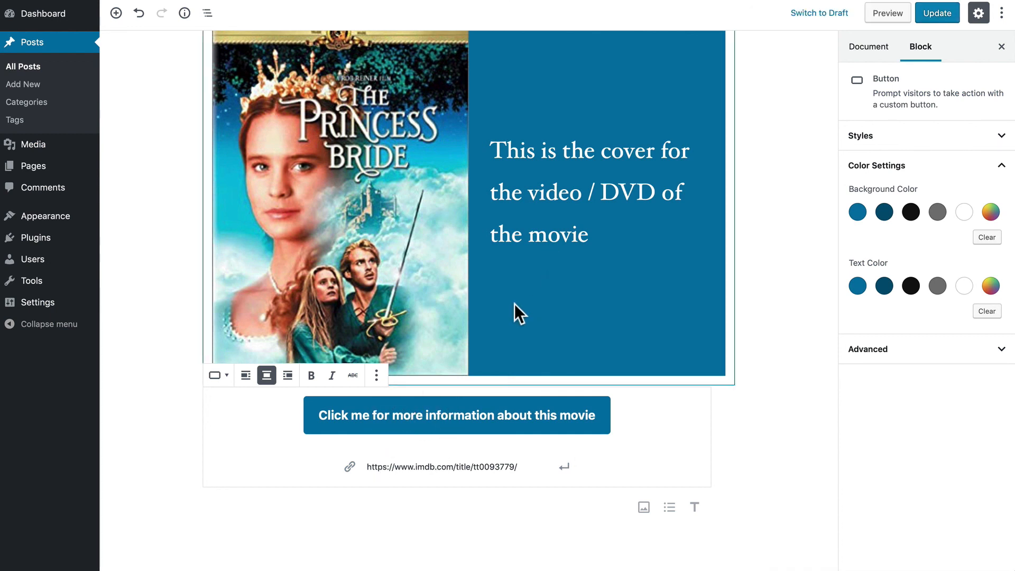
# - Change the IMDb button's background from blue to black, then bring up the layout blocks
pyautogui.click(910, 212)
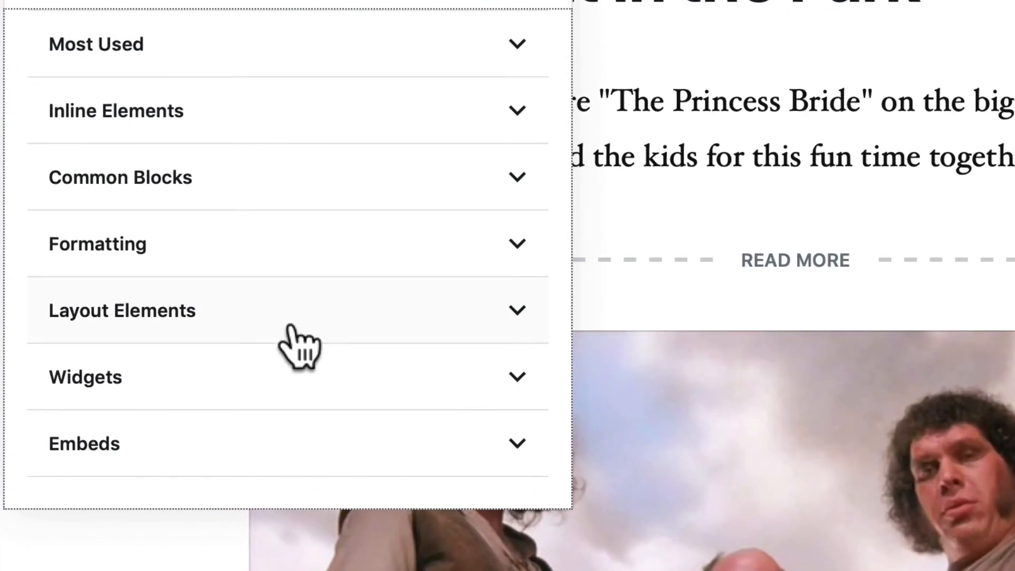
pyautogui.click(254, 264)
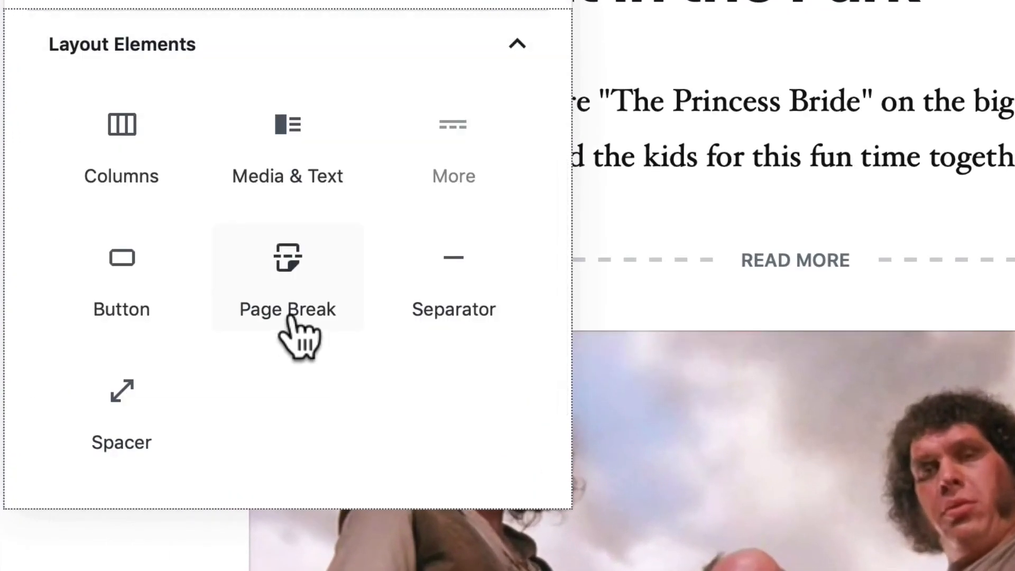
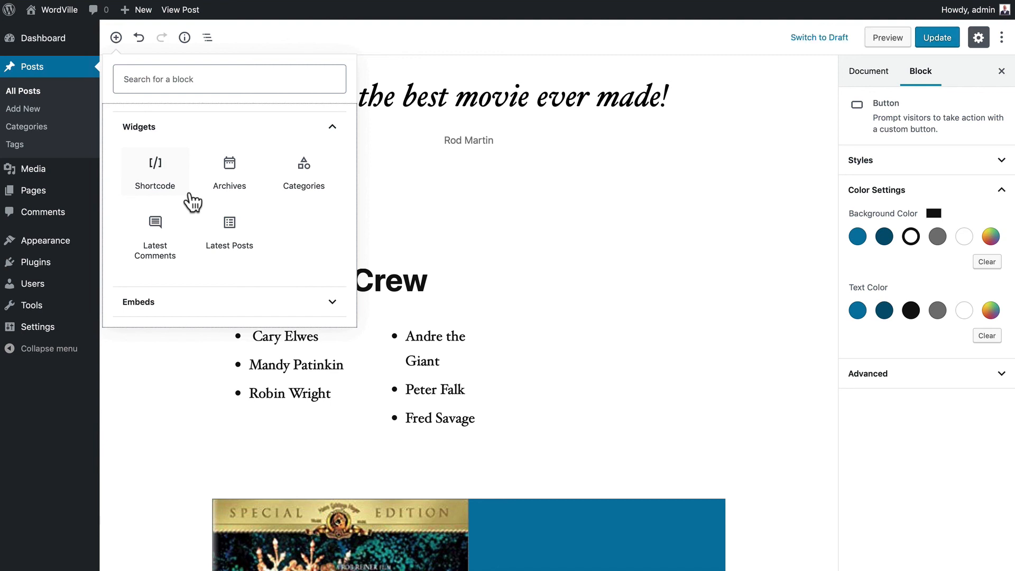
# - Insert a Latest Posts block, try the grid view, then return it to list view
pyautogui.click(232, 227)
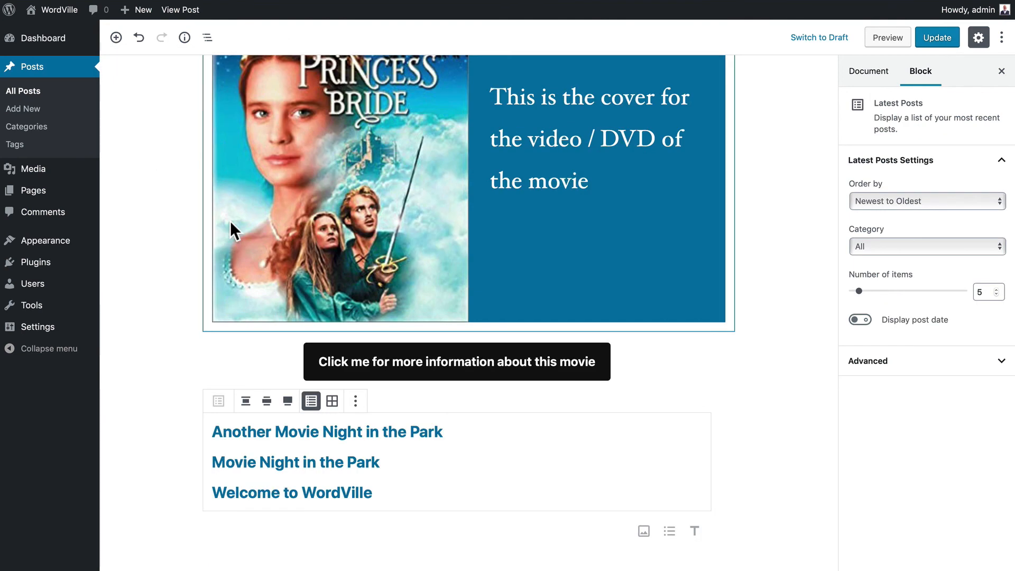
pyautogui.click(331, 400)
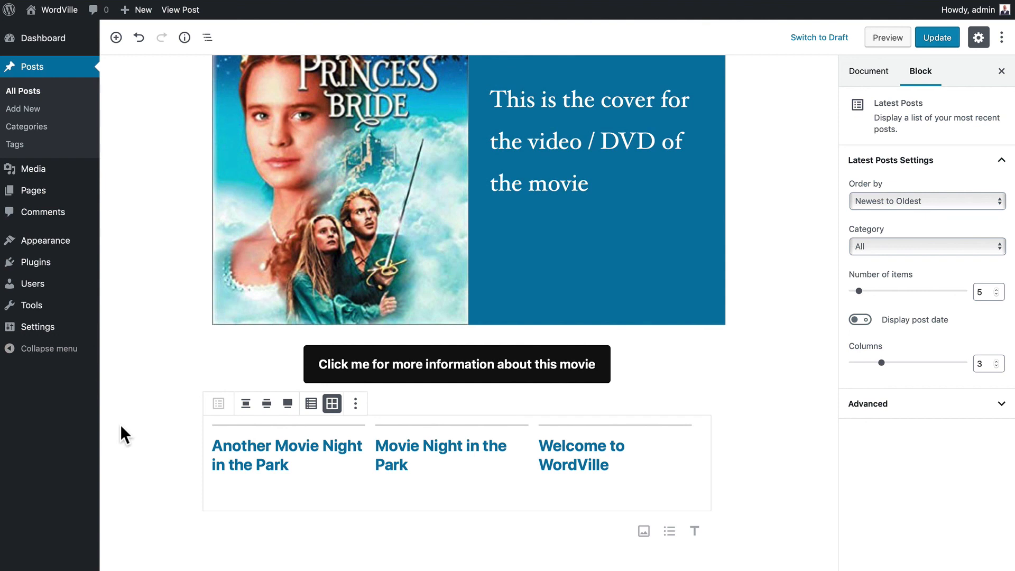
pyautogui.click(311, 404)
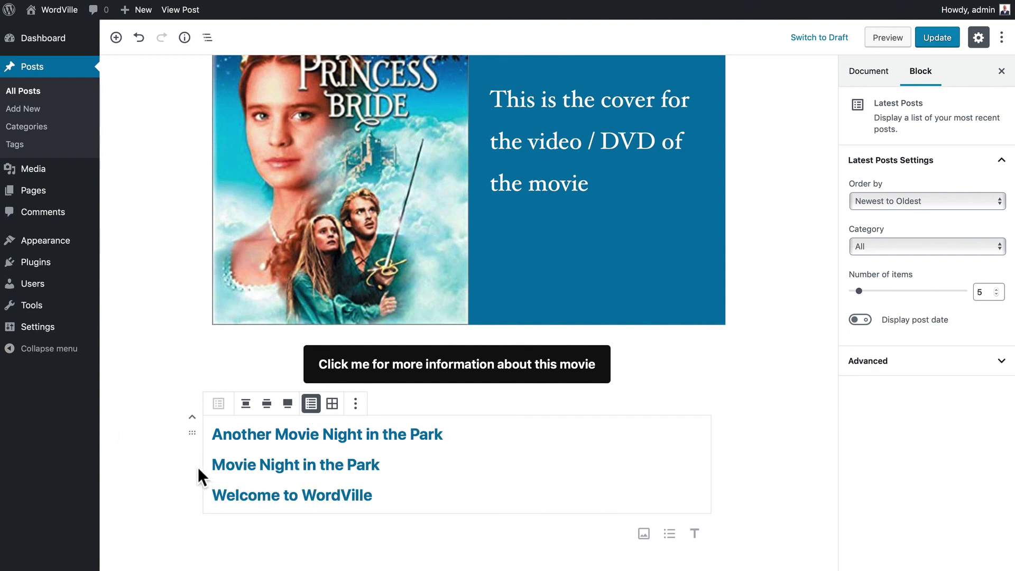
# - Filter the Latest Posts block to show only the Events category
pyautogui.click(356, 403)
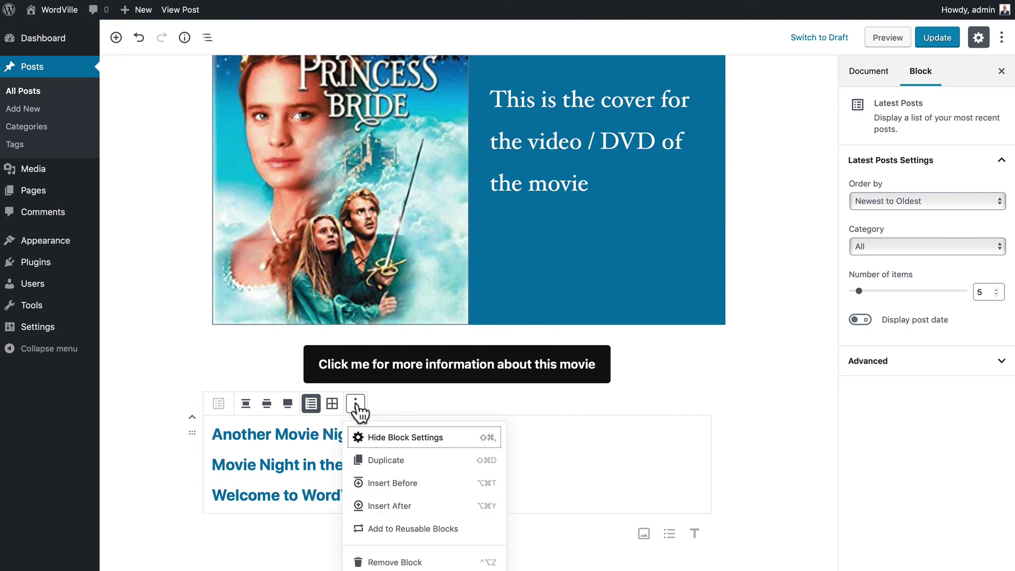
pyautogui.click(233, 452)
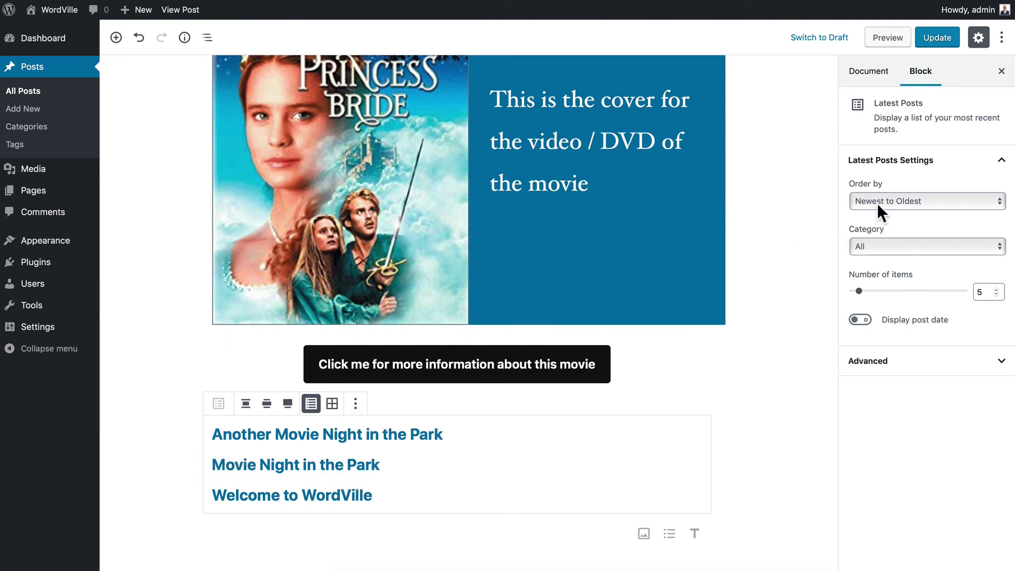
pyautogui.click(874, 247)
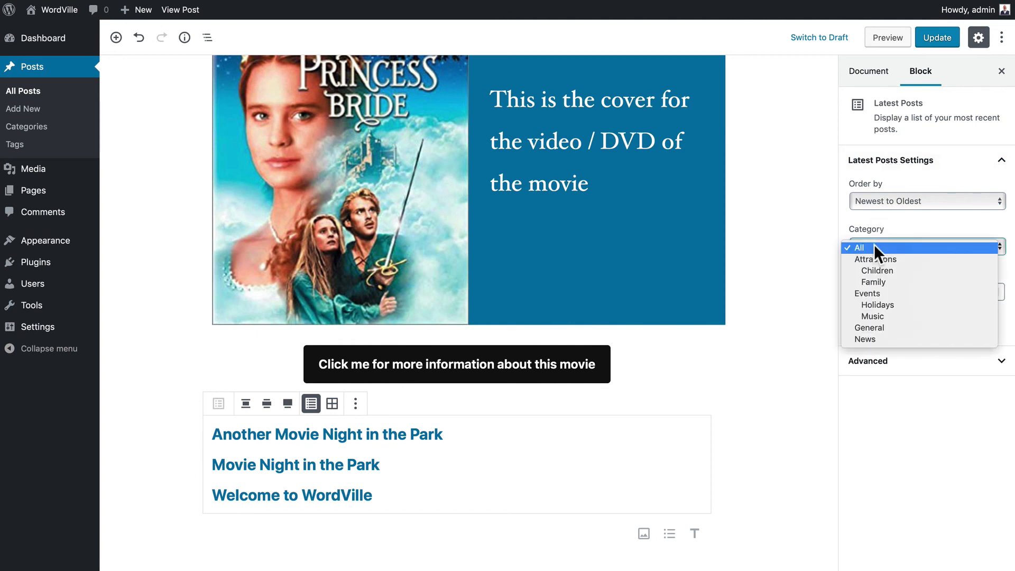
pyautogui.click(871, 294)
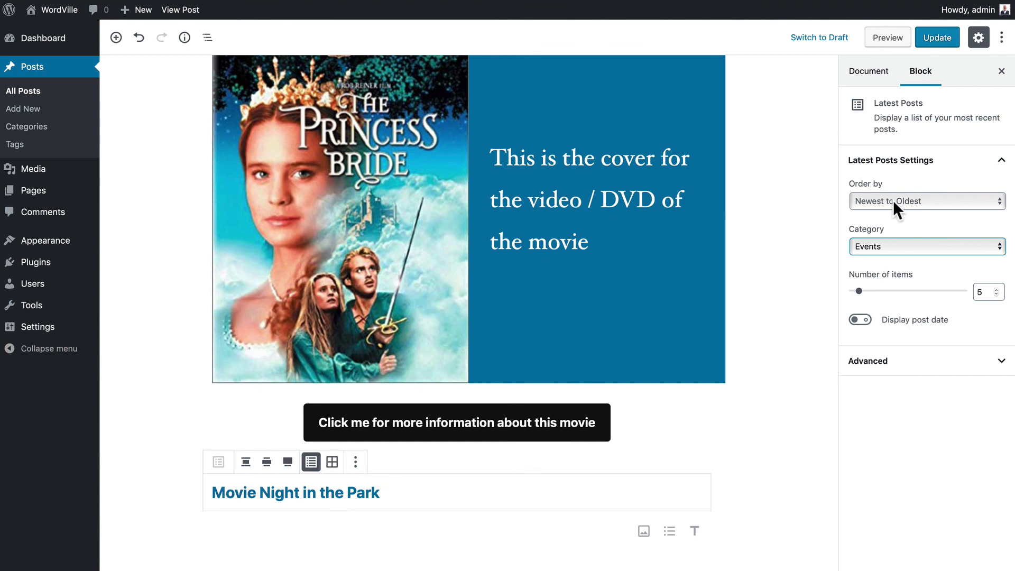
# - Keep Newest to Oldest ordering and display the date under each listed post
pyautogui.click(874, 201)
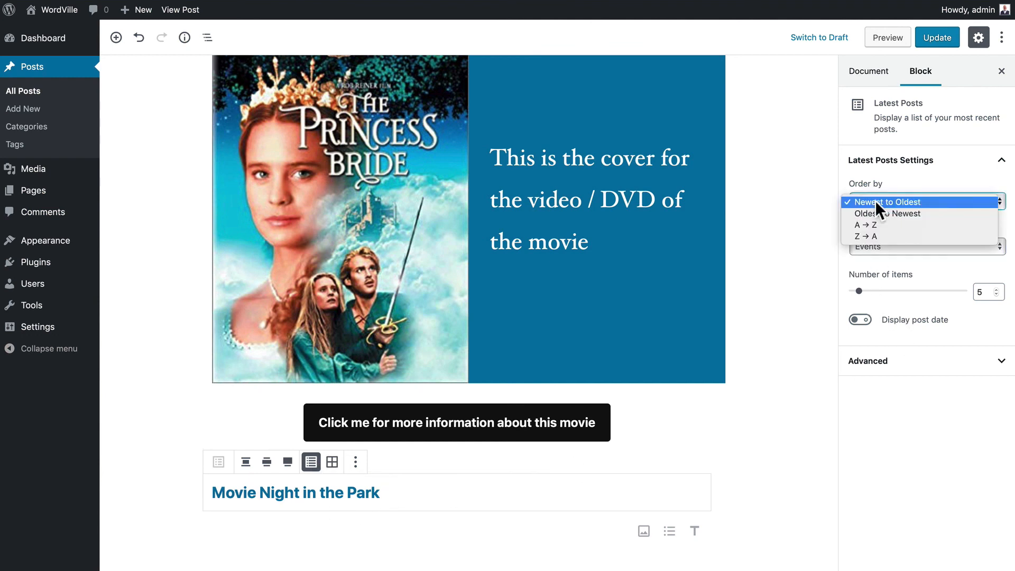
pyautogui.click(875, 201)
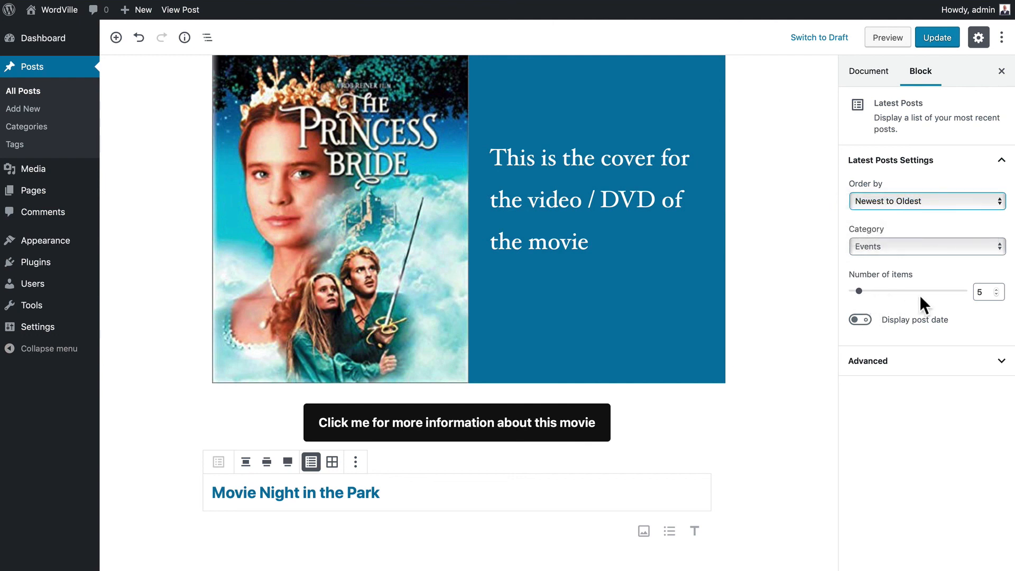
pyautogui.click(861, 321)
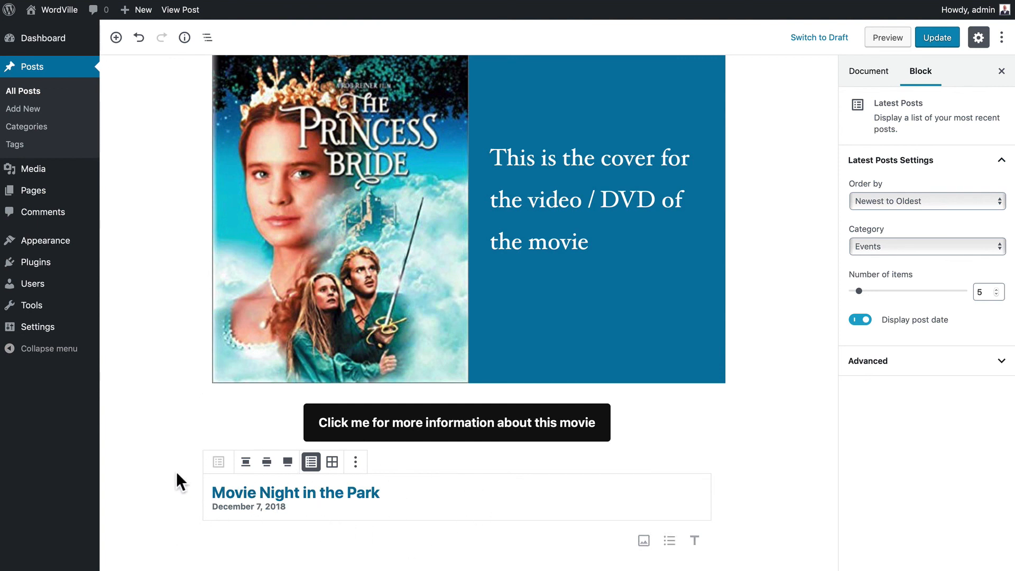
pyautogui.click(121, 43)
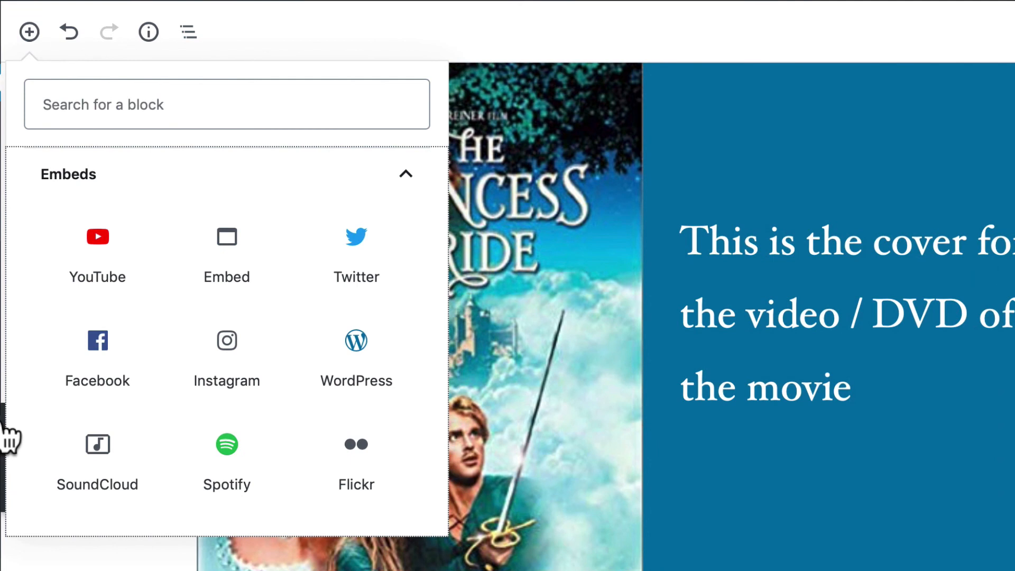
# - Find YouTube in the inserter's Embeds section and insert a YouTube embed block
pyautogui.scroll(-5, 176, 312)
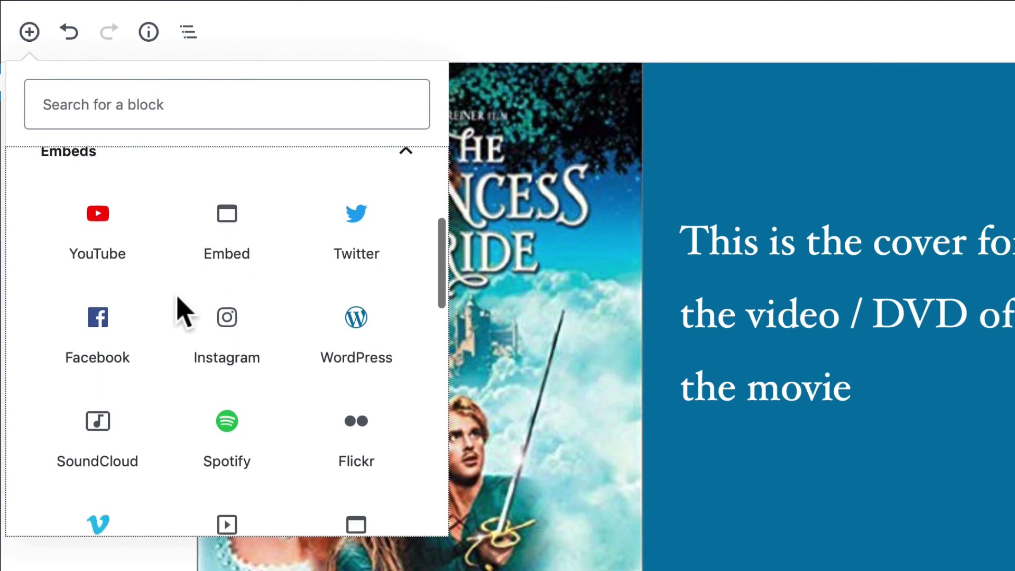
pyautogui.scroll(-12, 181, 313)
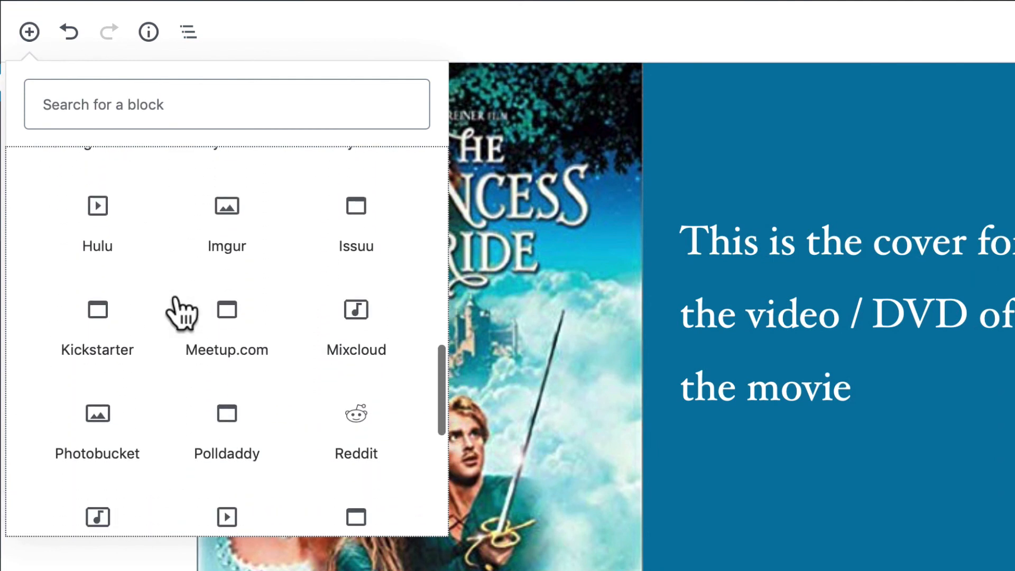
pyautogui.scroll(-3, 181, 311)
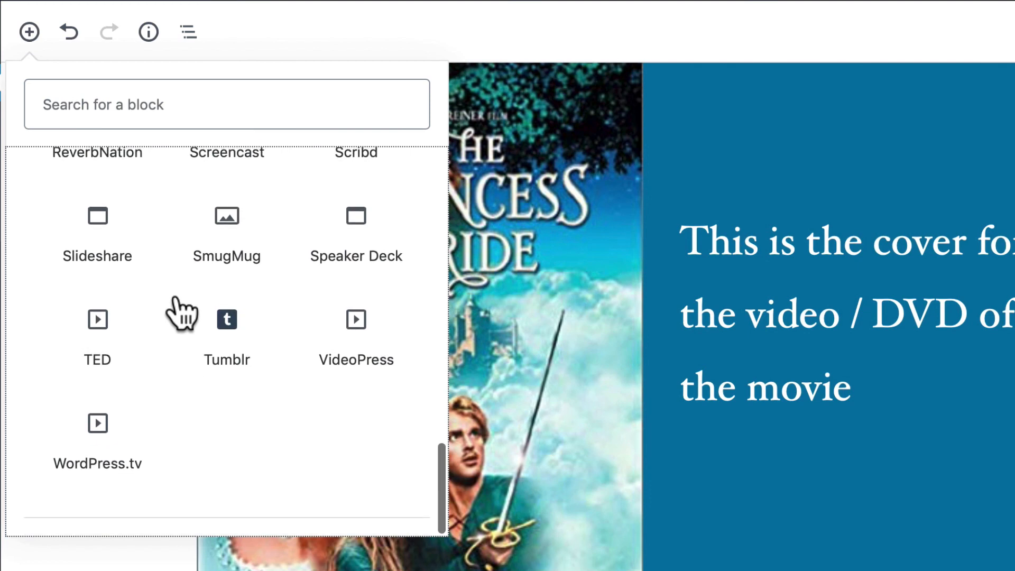
pyautogui.scroll(15, 176, 313)
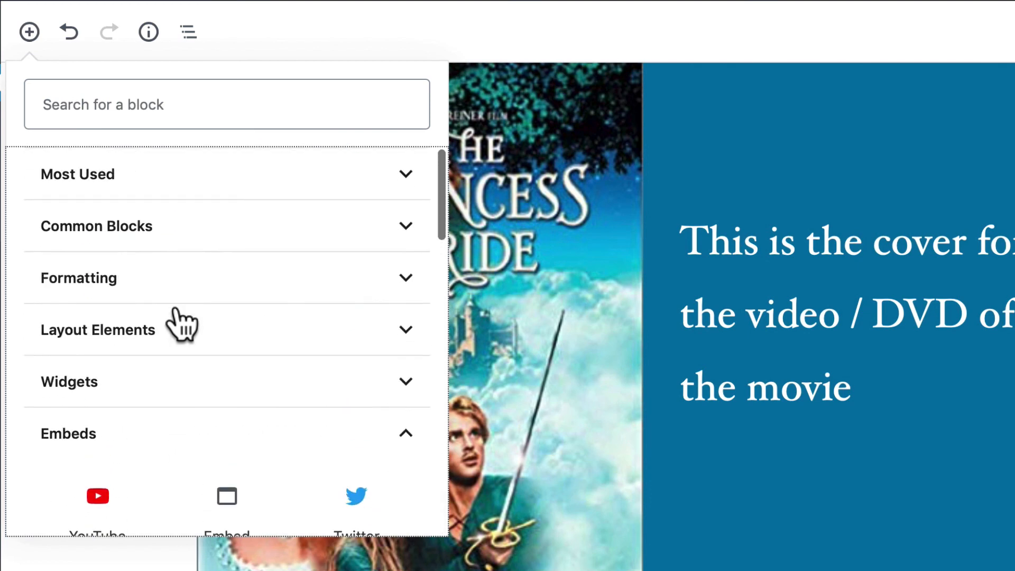
pyautogui.scroll(-5, 176, 313)
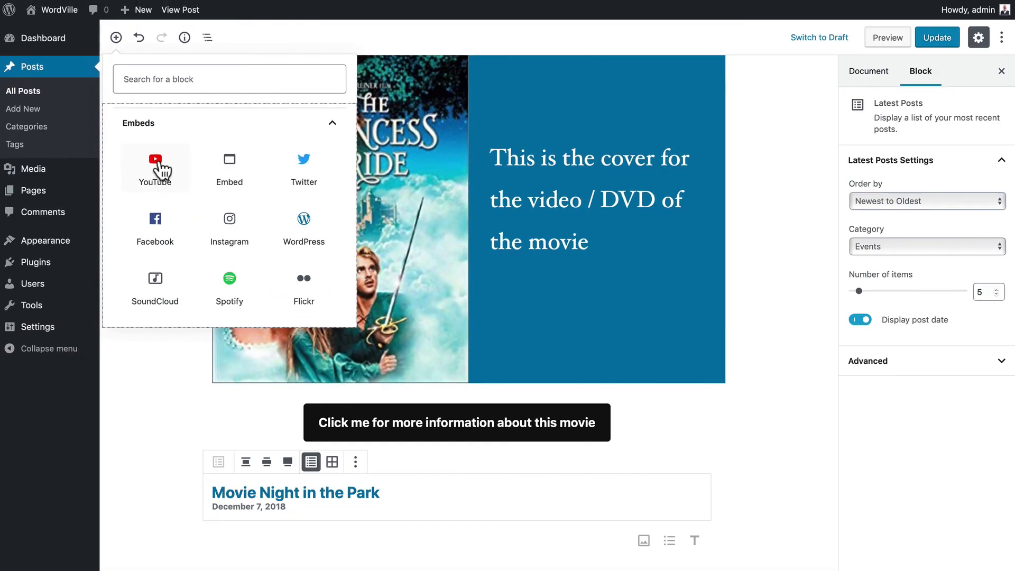
pyautogui.click(156, 168)
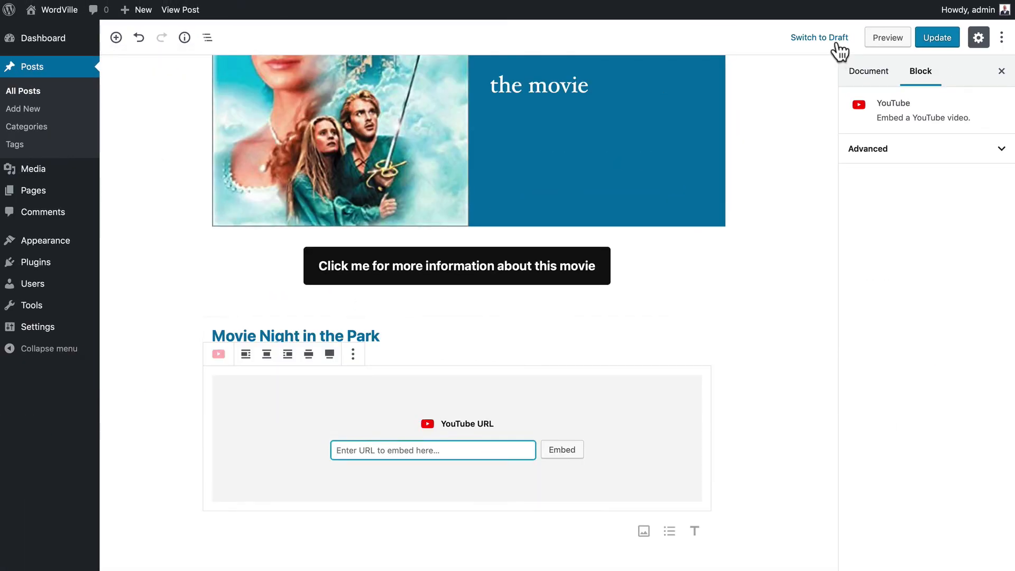
# - Embed the Princess Bride 'Battle of the wits' video URL and set it to full width
pyautogui.write('https://www.youtube.com/watch?v=i6TQ7ljcsjk')
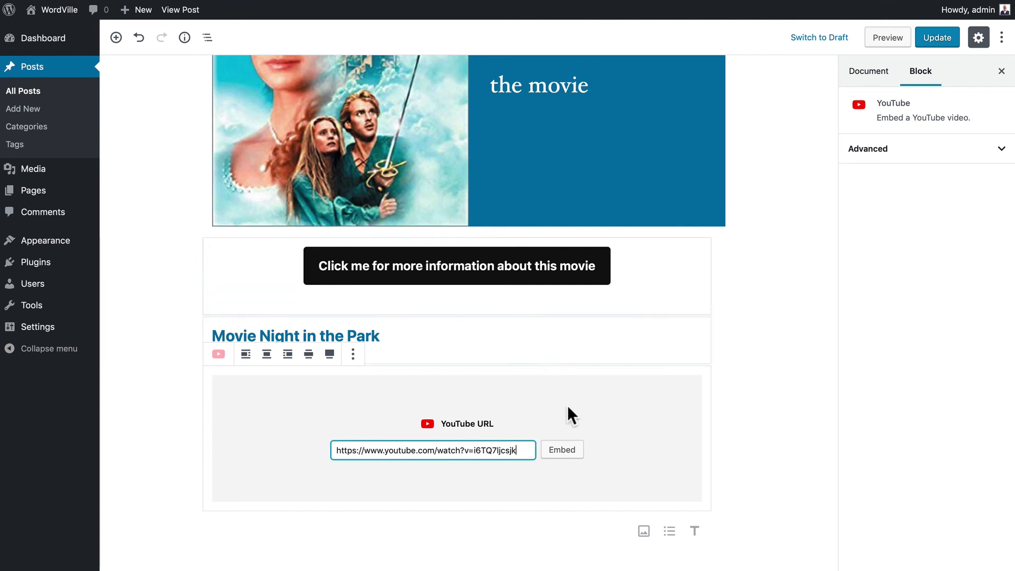
pyautogui.click(562, 450)
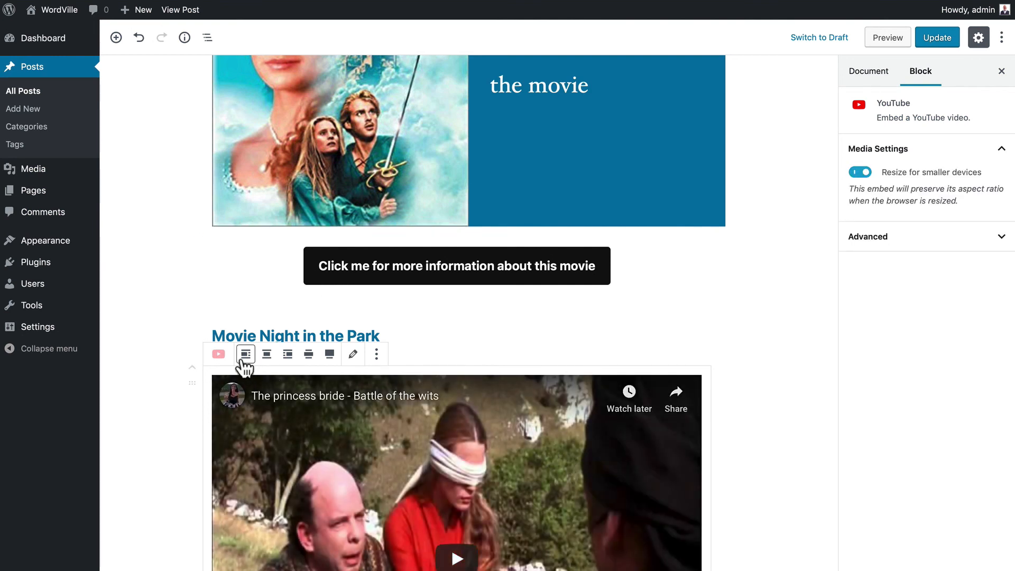
pyautogui.click(331, 357)
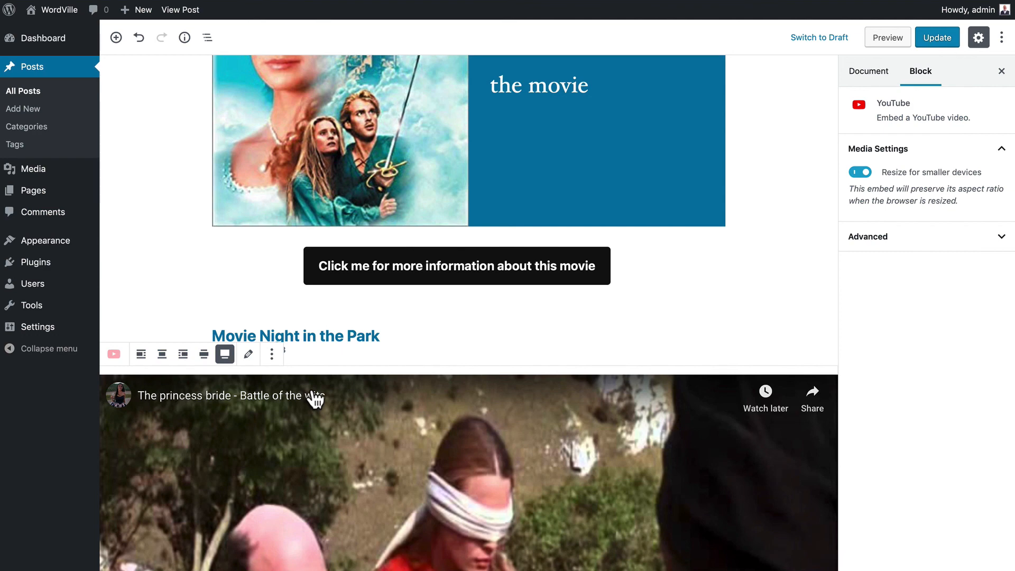
pyautogui.scroll(20, 316, 399)
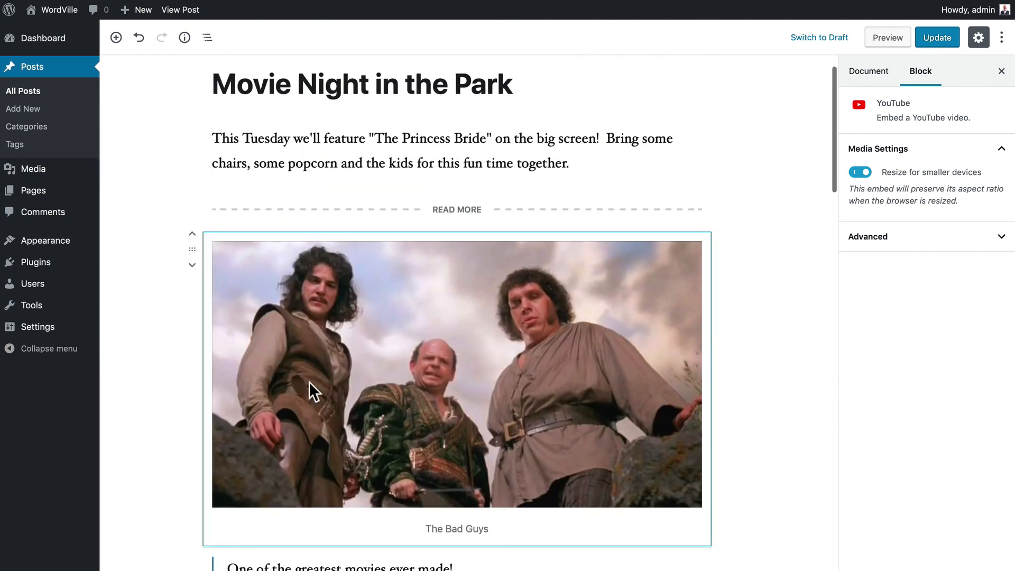
# - Stretch The Bad Guys image to full width, update the post and view it live
pyautogui.click(305, 352)
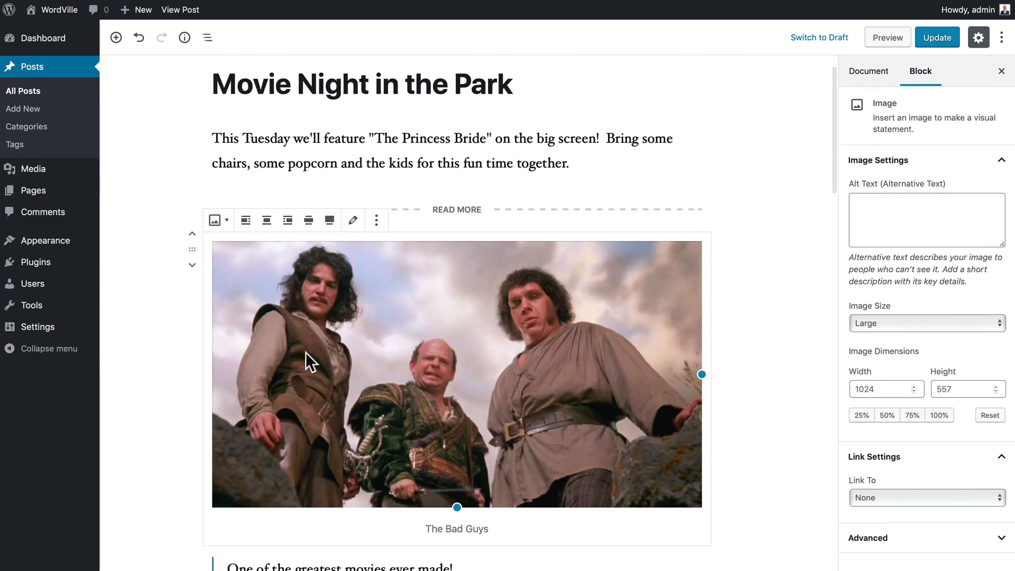
pyautogui.click(329, 220)
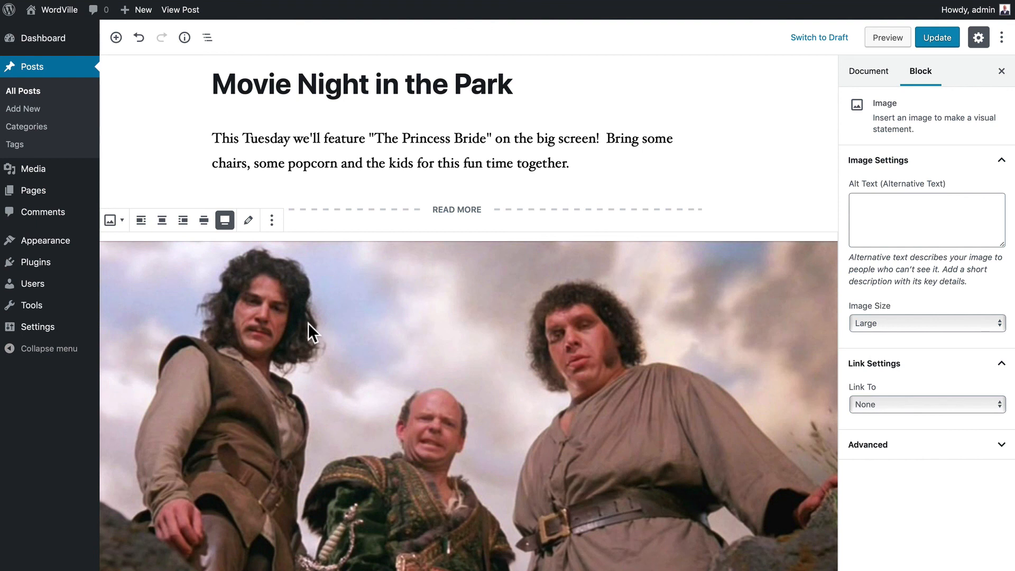
pyautogui.click(938, 38)
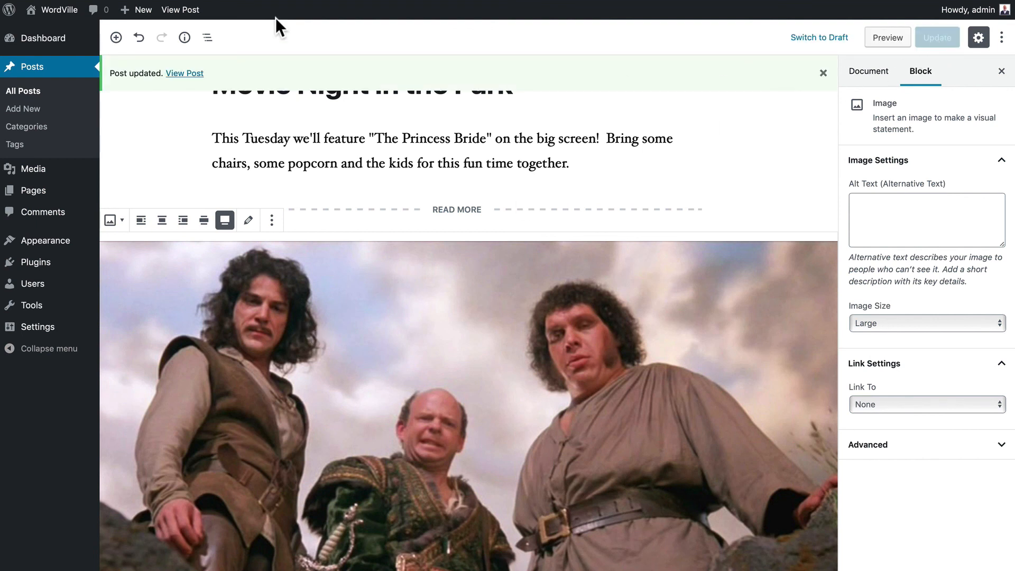
pyautogui.click(176, 9)
# - Scroll through the live post, play the embedded Princess Bride video, then return to the editor
pyautogui.scroll(-3, 146, 158)
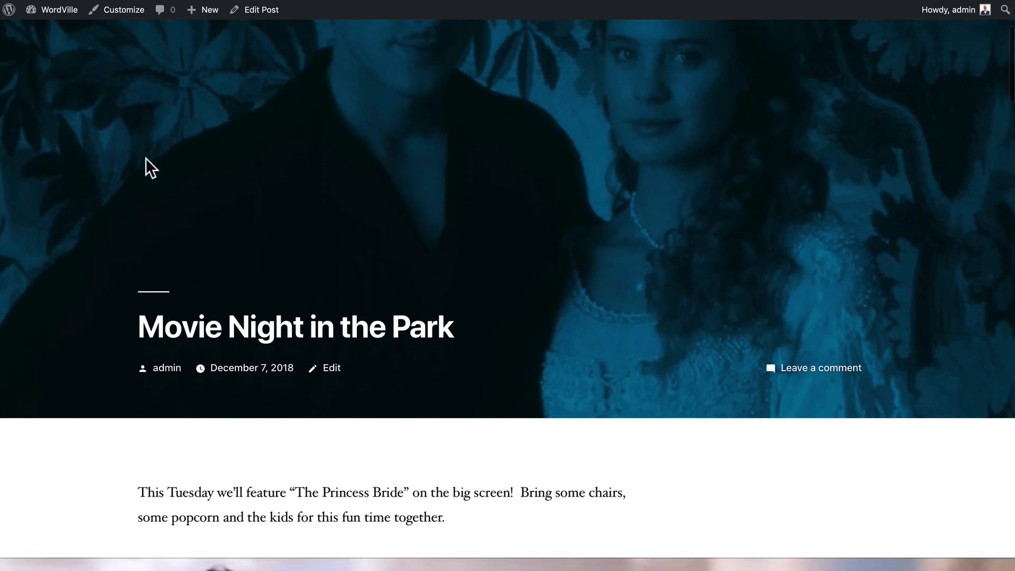
pyautogui.scroll(-10, 145, 157)
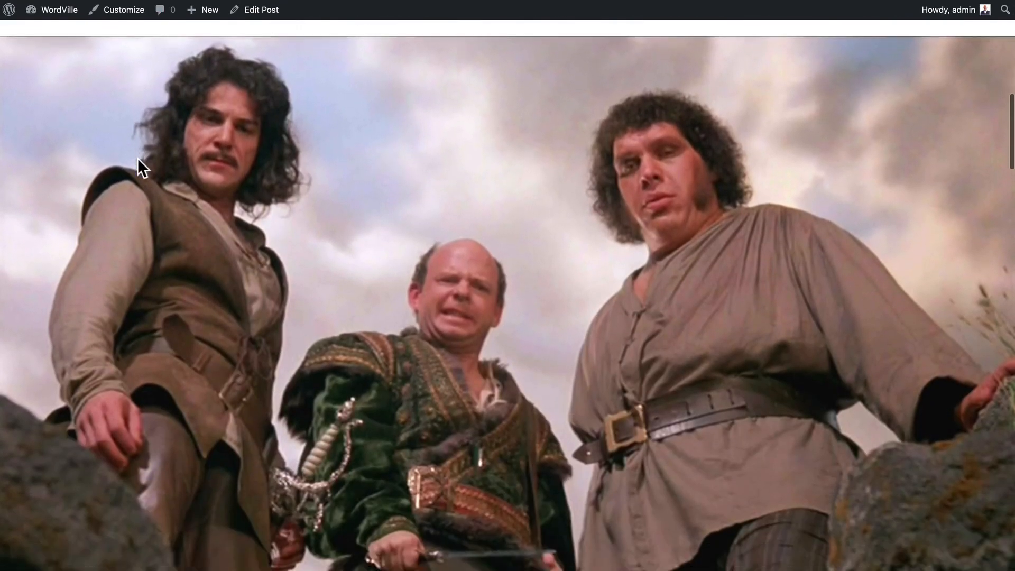
pyautogui.scroll(-12, 137, 158)
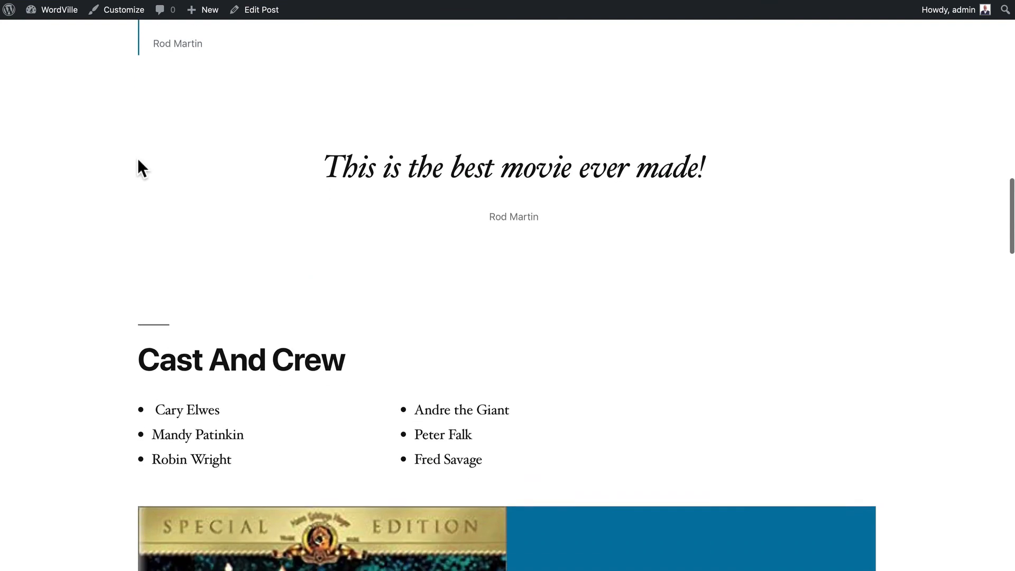
pyautogui.scroll(-10, 137, 158)
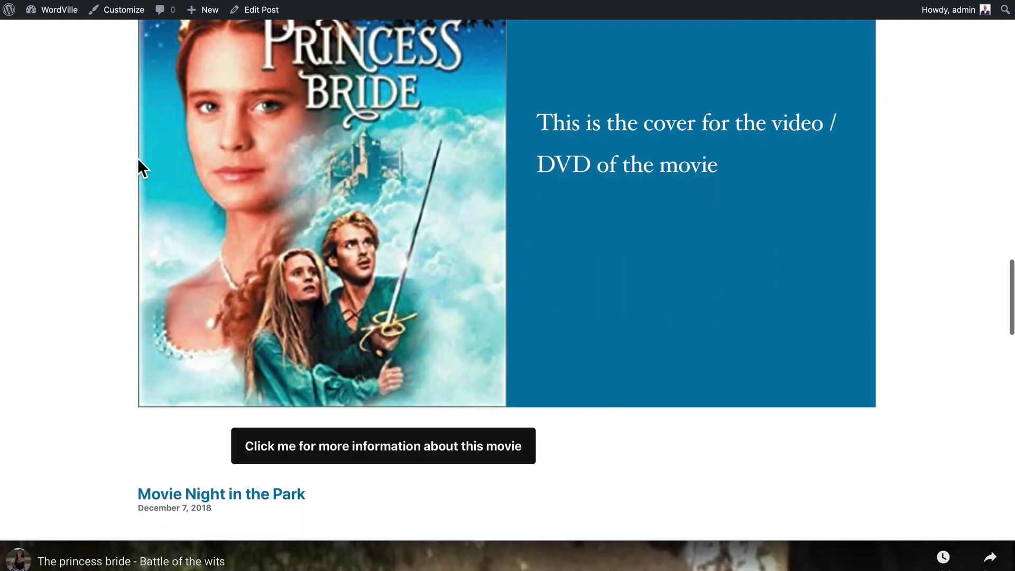
pyautogui.scroll(-6, 137, 158)
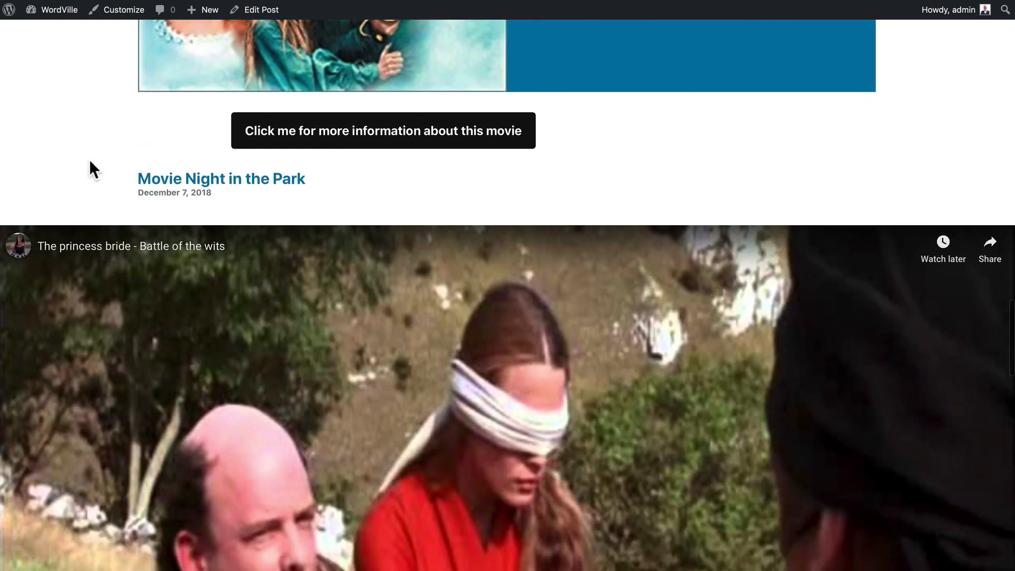
pyautogui.scroll(-6, 89, 159)
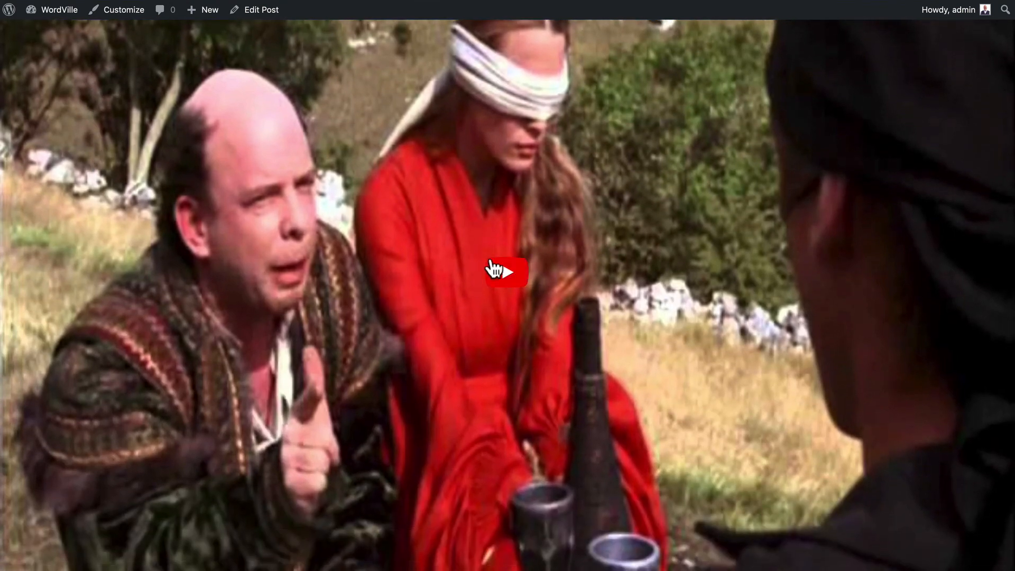
pyautogui.click(490, 262)
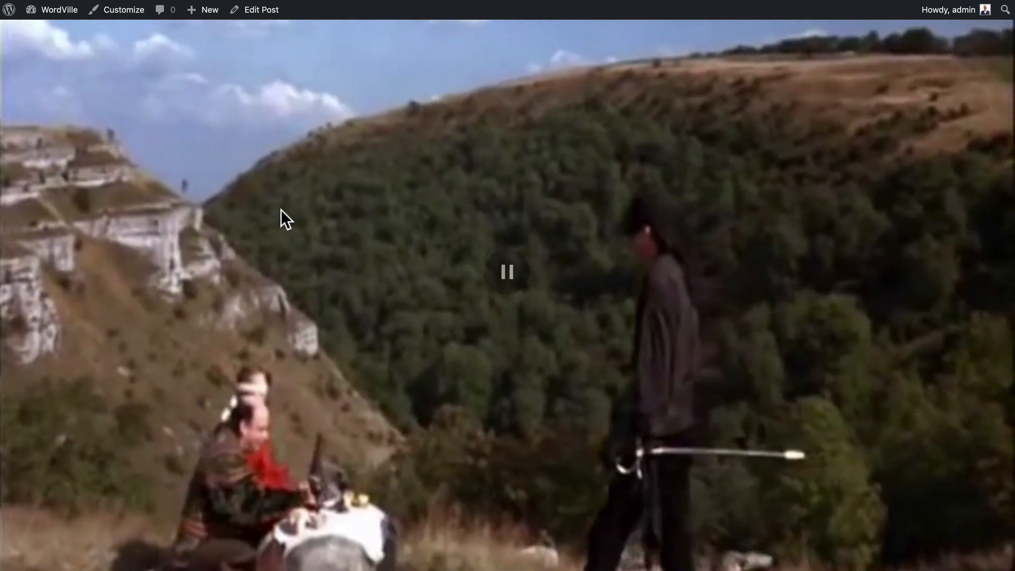
pyautogui.scroll(10, 402, 253)
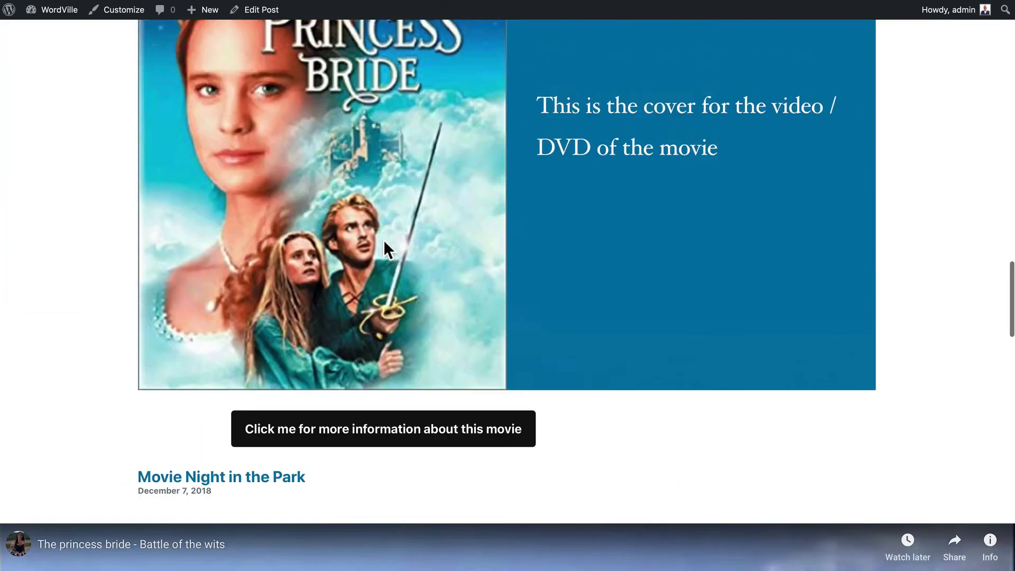
pyautogui.scroll(3, 385, 242)
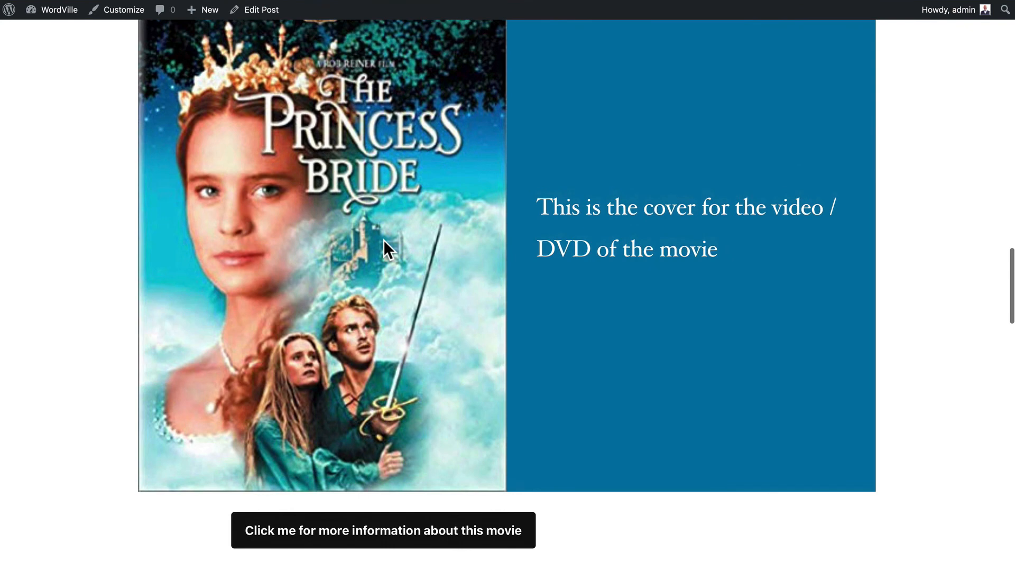
pyautogui.scroll(6, 384, 248)
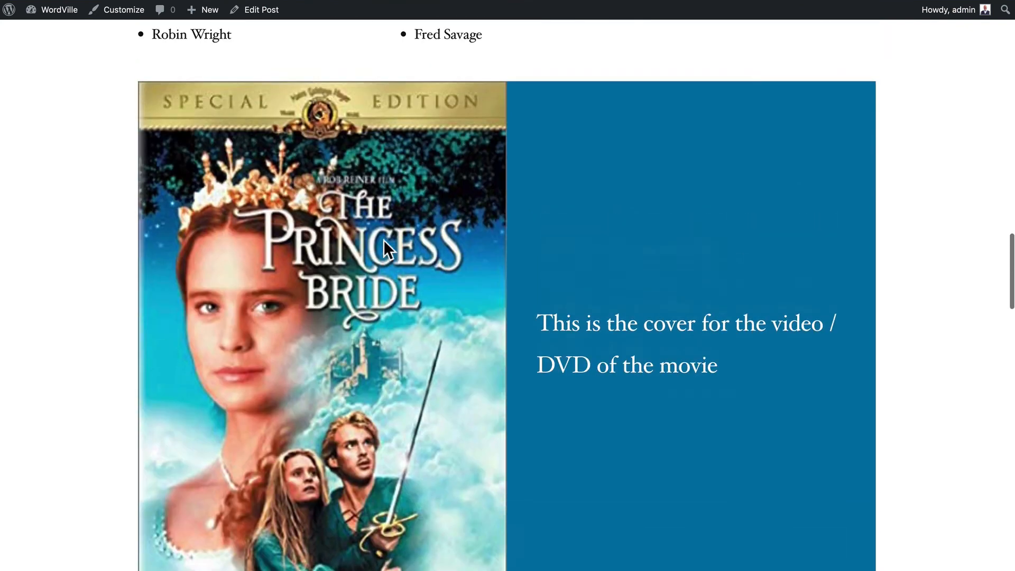
pyautogui.scroll(18, 383, 240)
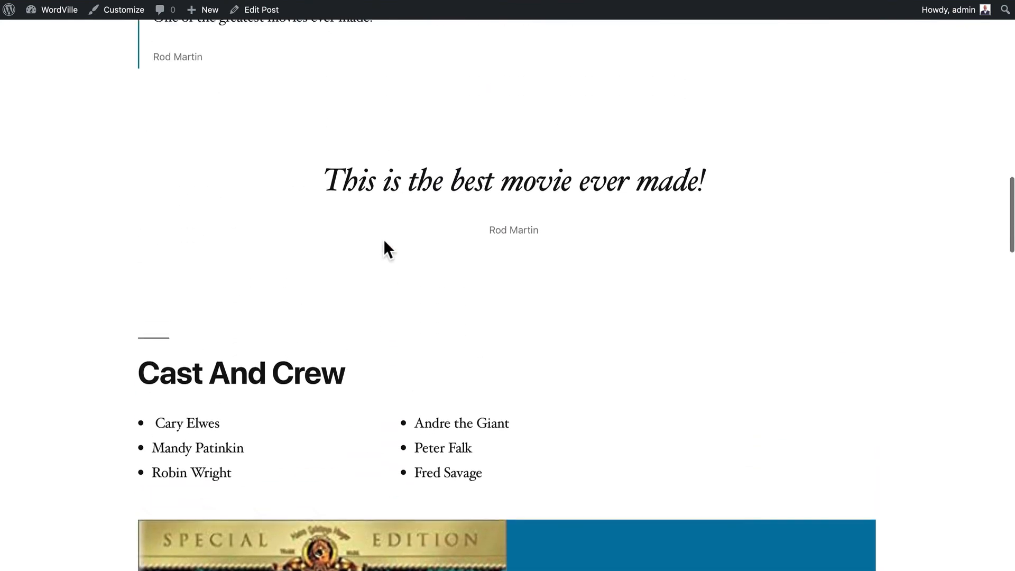
pyautogui.scroll(20, 383, 239)
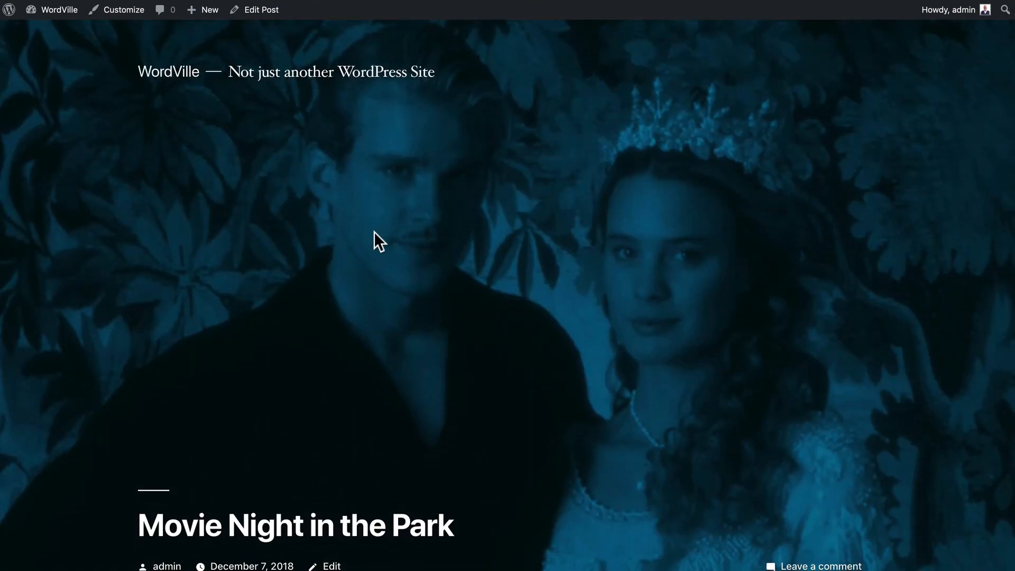
pyautogui.click(259, 10)
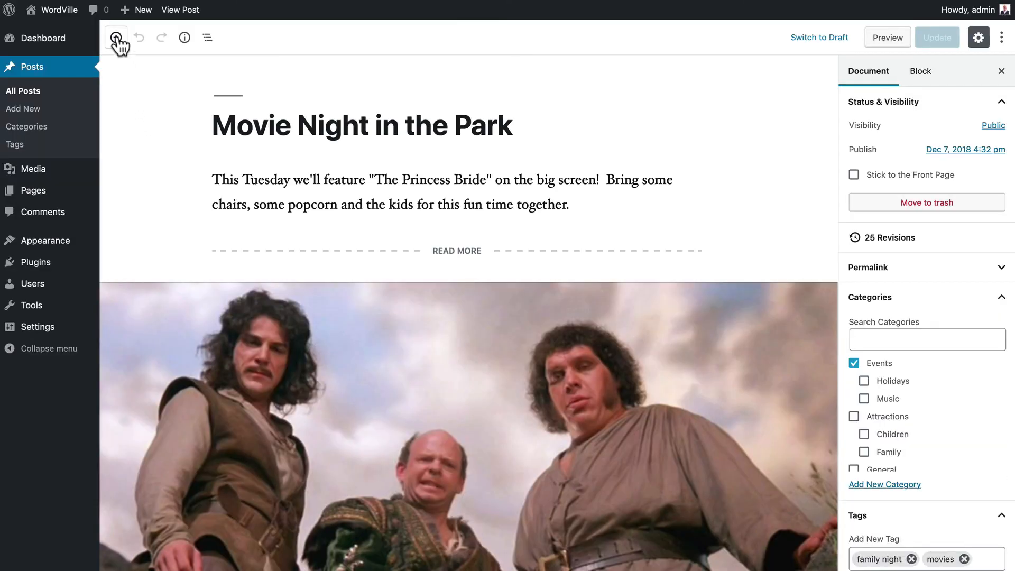
# - Convert the movie-information button into a reusable block named 'more movie information' and save it
pyautogui.click(117, 38)
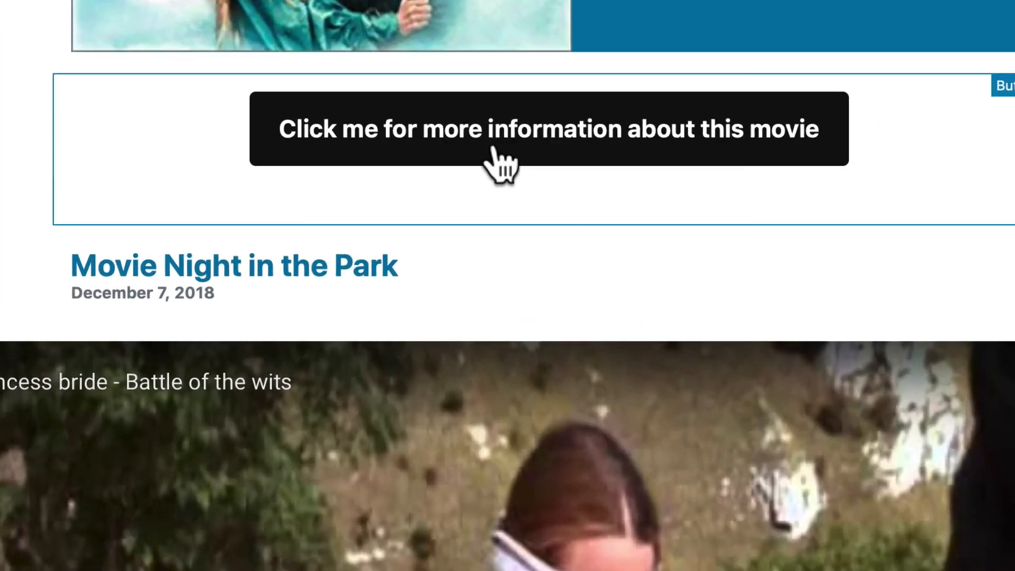
pyautogui.click(429, 183)
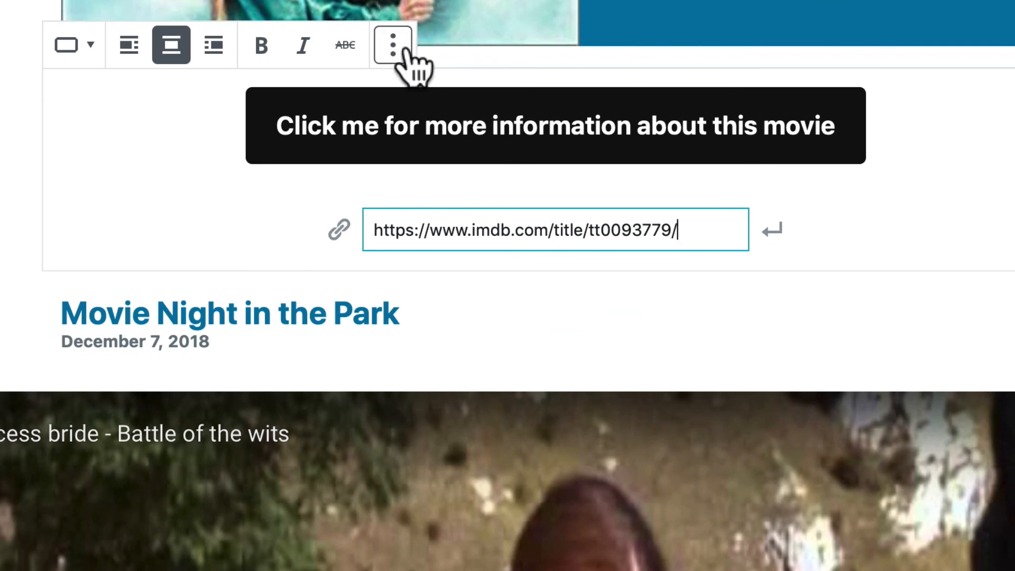
pyautogui.click(393, 47)
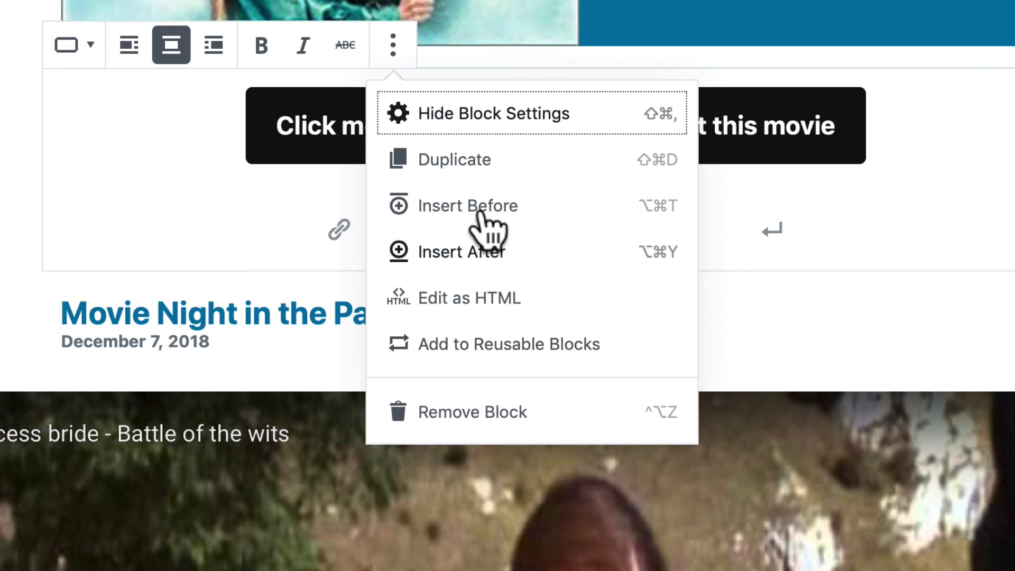
pyautogui.click(464, 346)
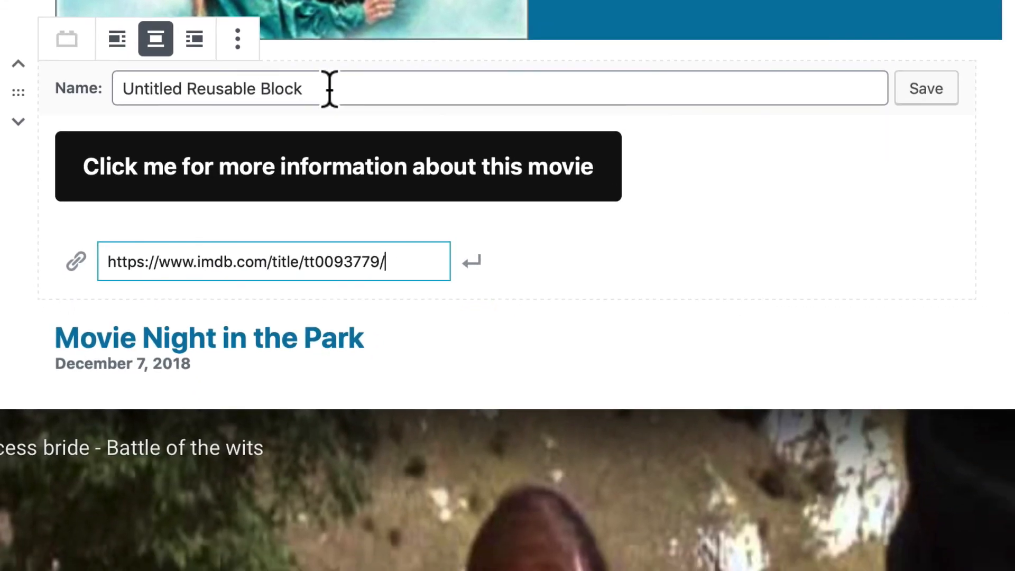
pyautogui.moveTo(363, 99); pyautogui.dragTo(127, 99)
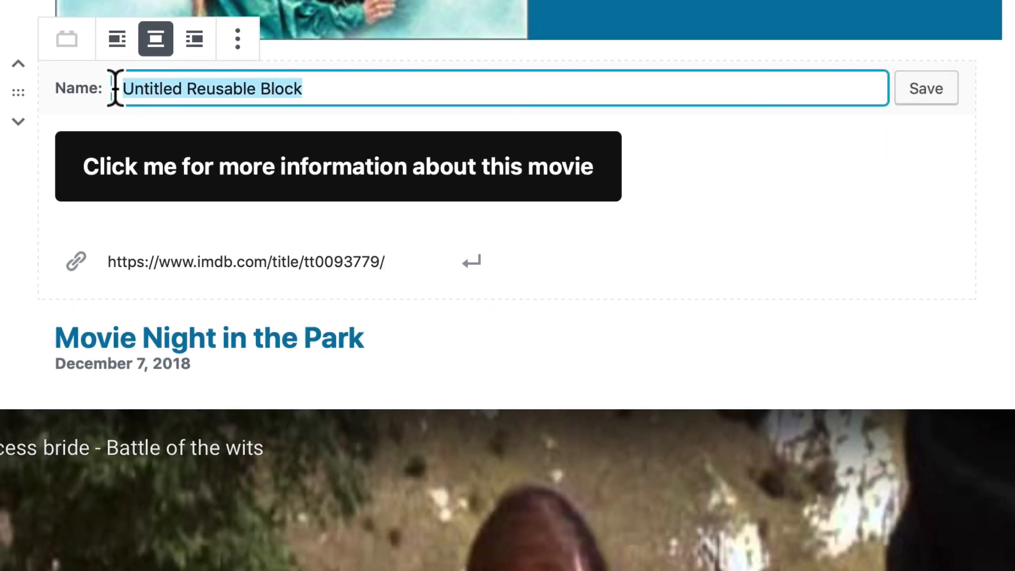
pyautogui.write('more m')
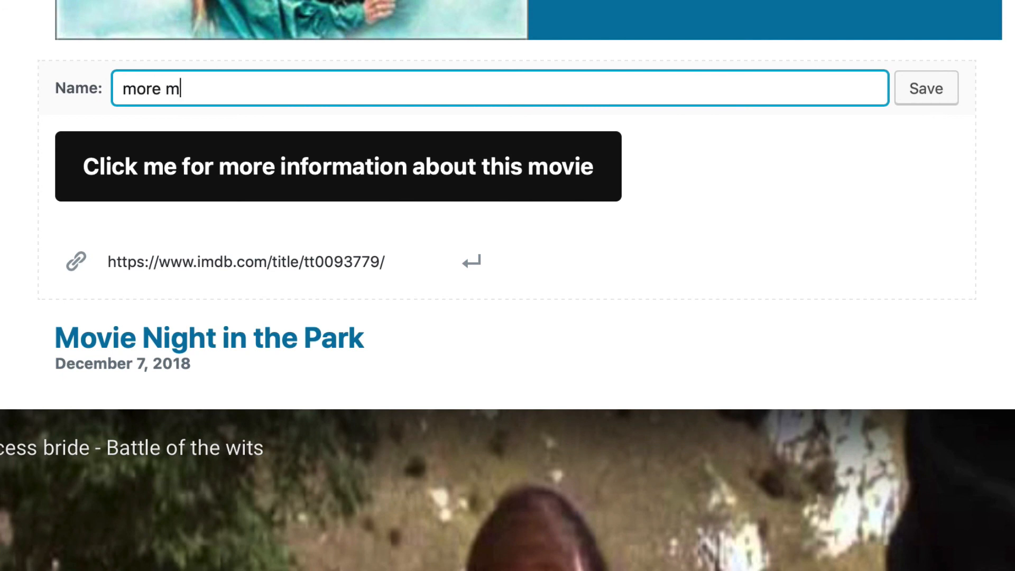
pyautogui.write('ovie information')
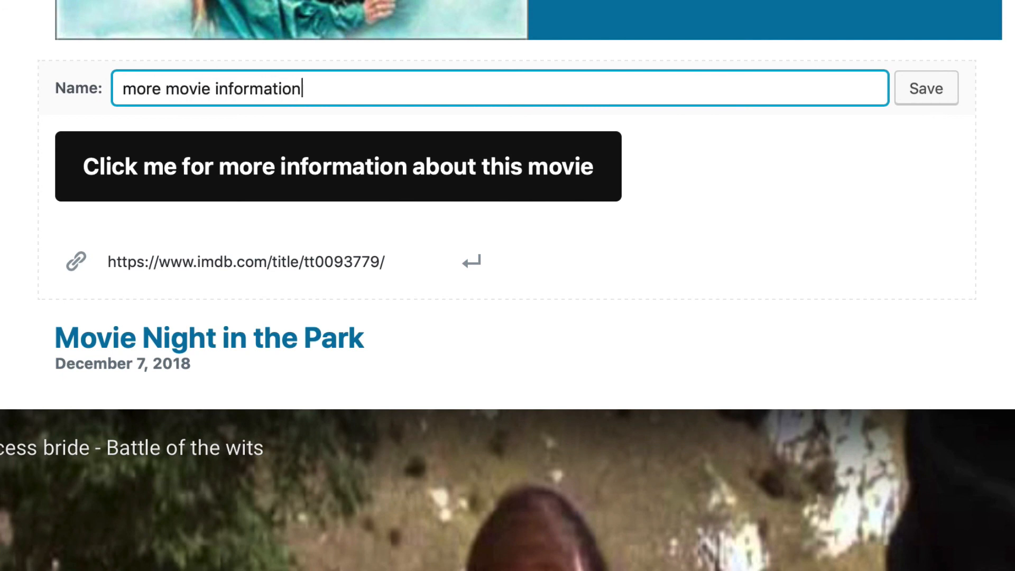
pyautogui.click(928, 91)
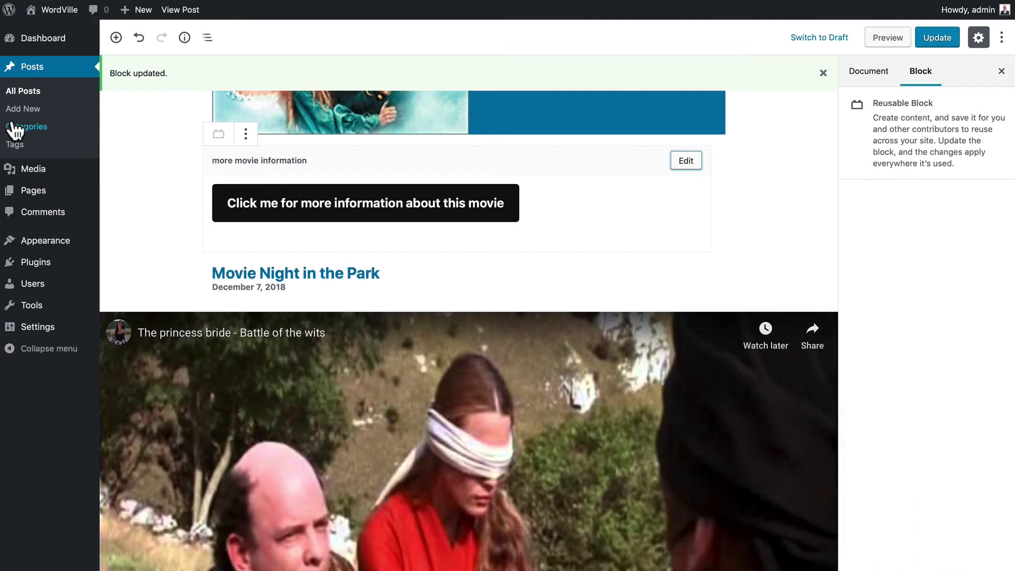
# - Open 'Another Movie Night in the Park' and insert the 'more movie information' reusable block
pyautogui.click(19, 90)
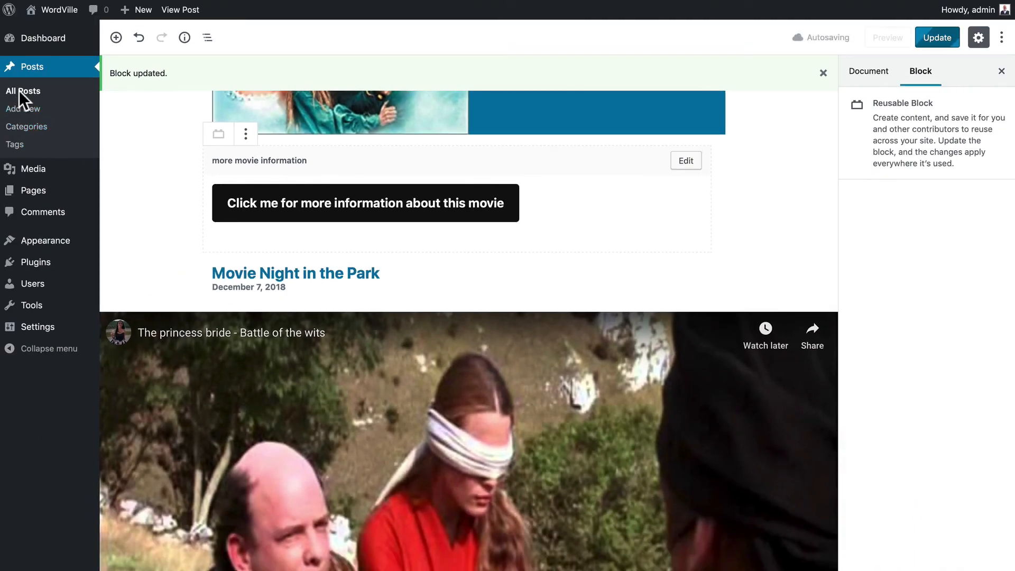
pyautogui.click(150, 146)
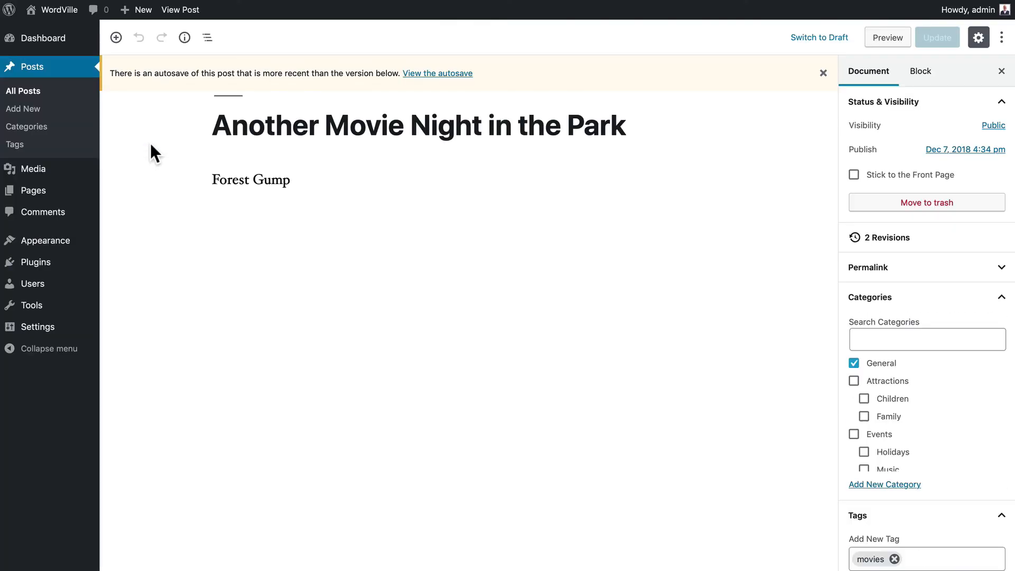
pyautogui.click(116, 37)
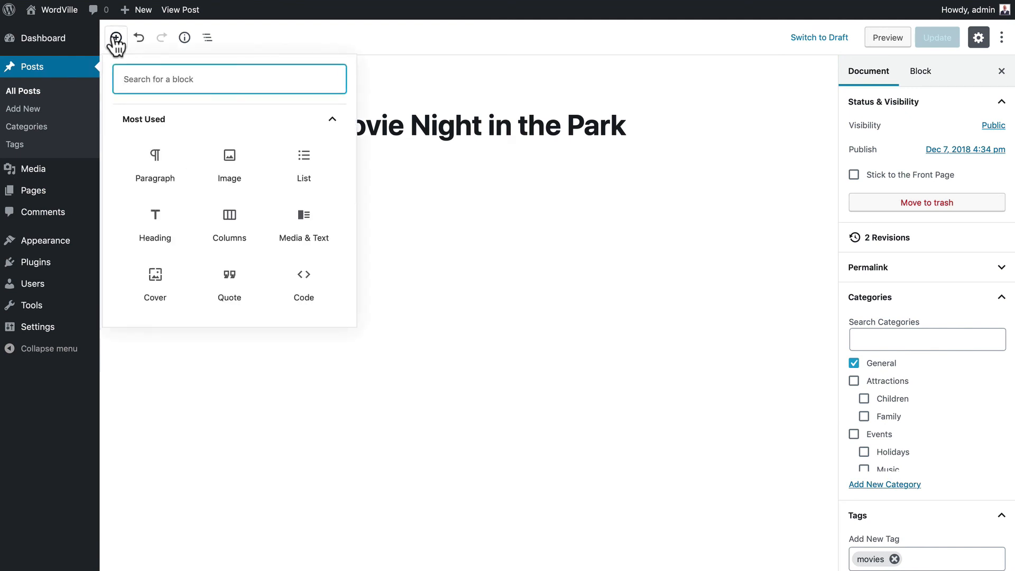
pyautogui.scroll(-5, 195, 199)
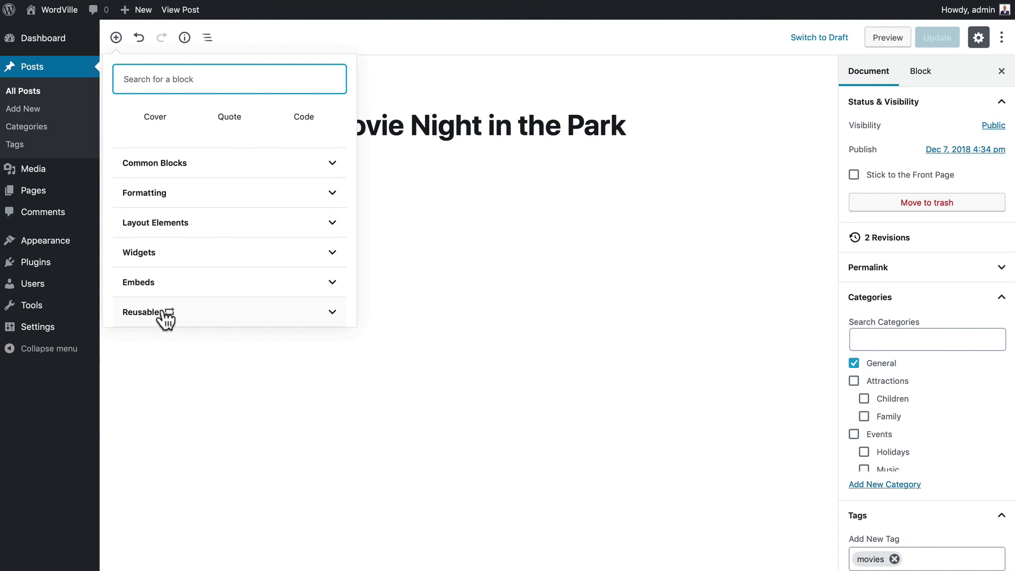
pyautogui.click(166, 315)
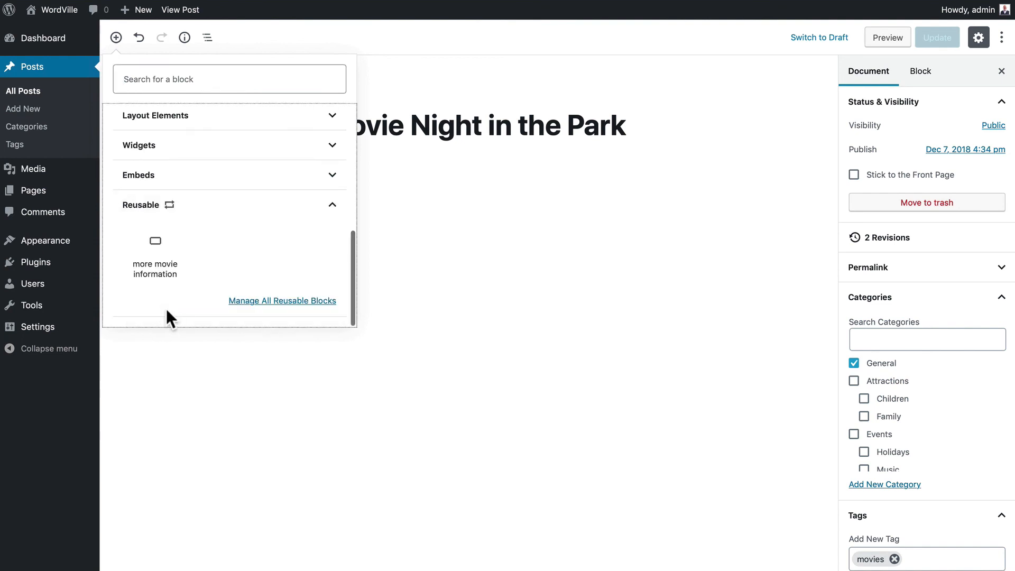
pyautogui.moveTo(154, 262)
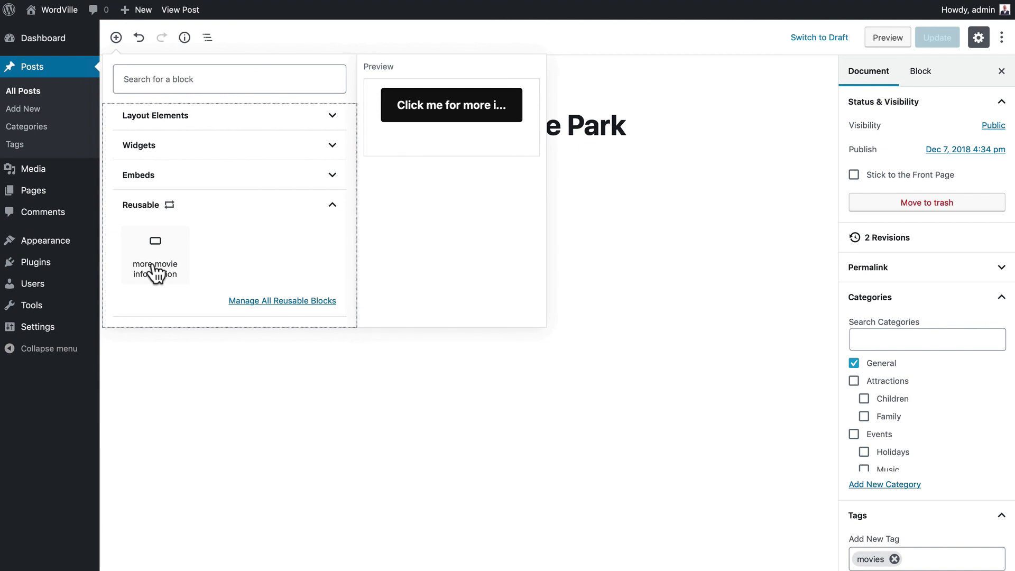
pyautogui.click(155, 270)
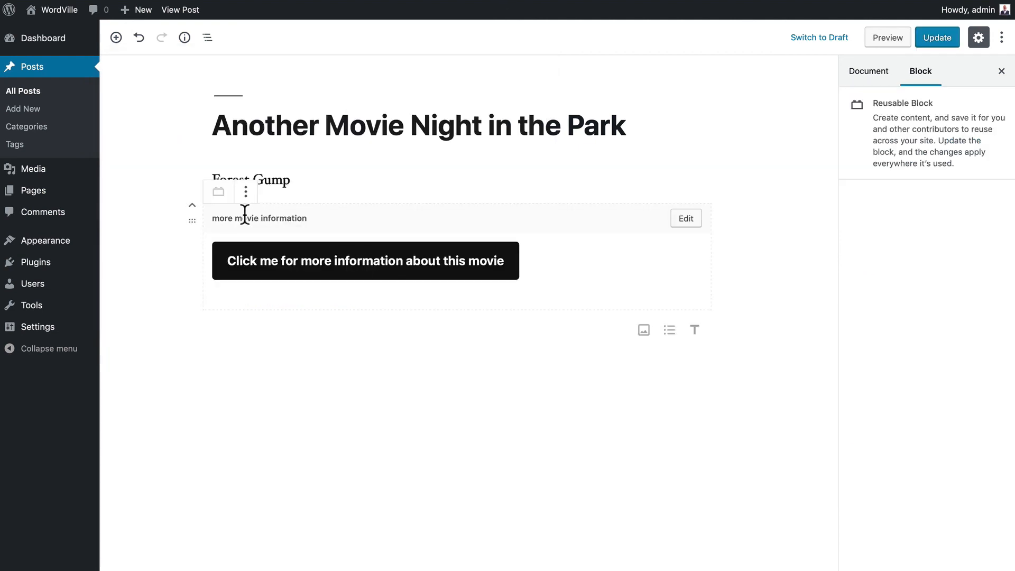
# - Toggle editing on the reusable block, then save the updated post
pyautogui.click(685, 219)
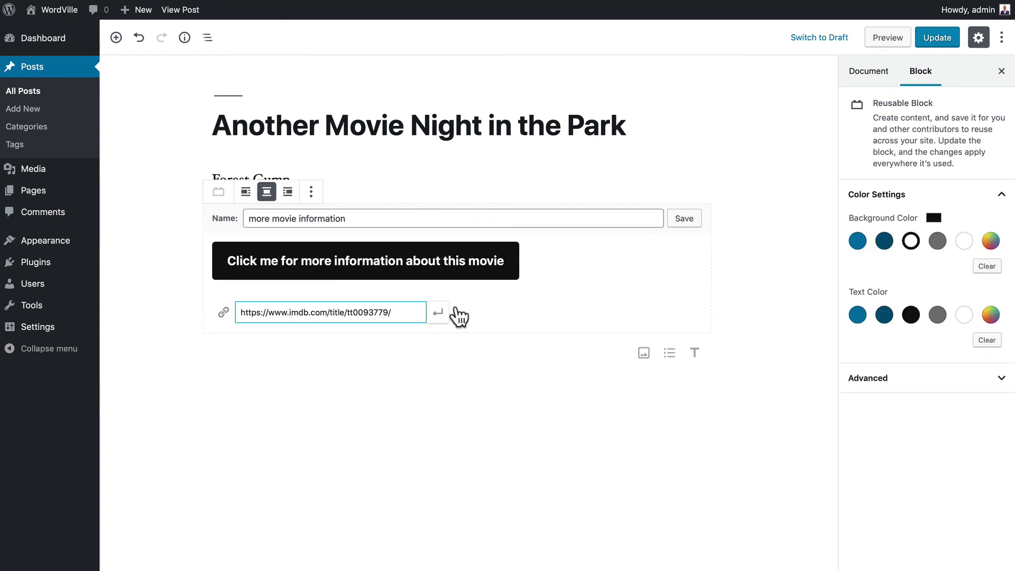
pyautogui.click(683, 218)
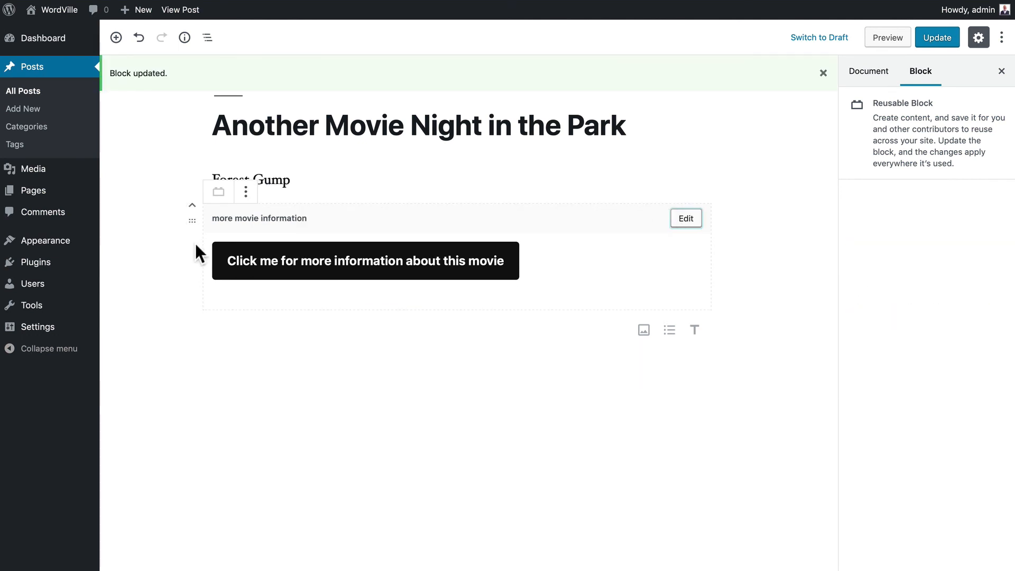
pyautogui.click(246, 191)
pyautogui.click(245, 193)
pyautogui.hotkey('ctrl', 's')
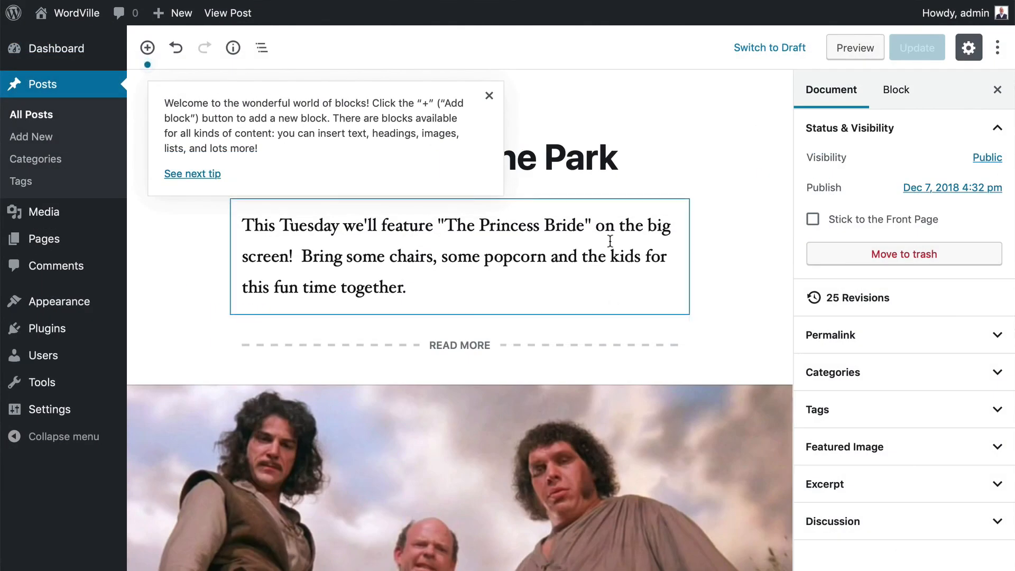
# - Dismiss the welcome tip about blocks and select the movie image block
pyautogui.scroll(-5, 610, 240)
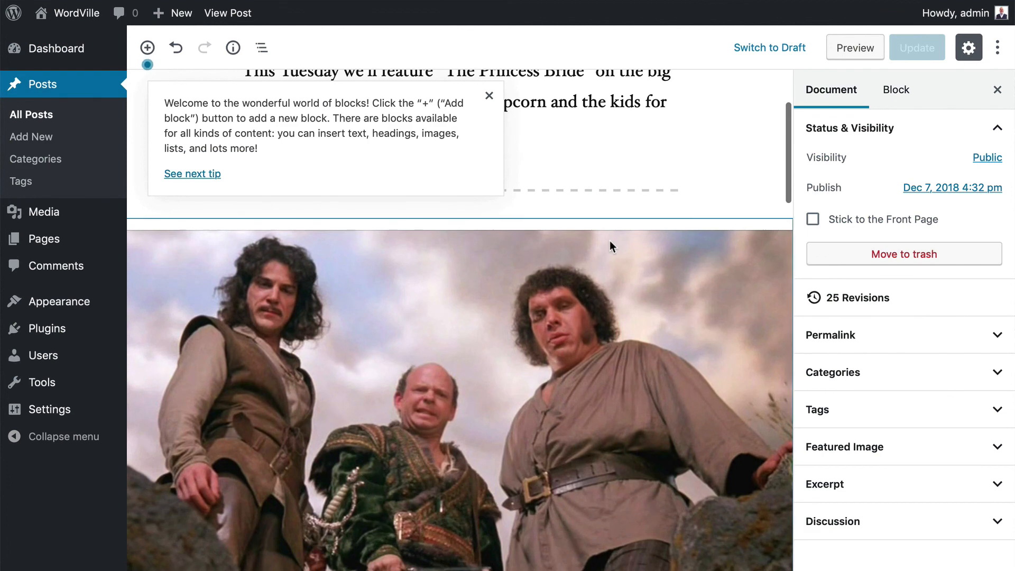
pyautogui.click(488, 96)
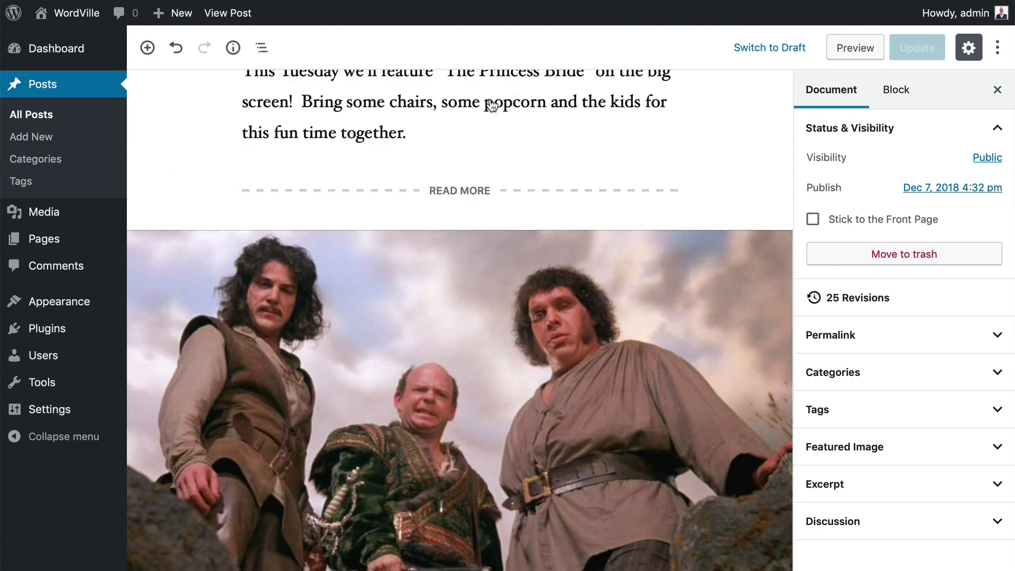
pyautogui.scroll(-5, 492, 106)
pyautogui.click(490, 99)
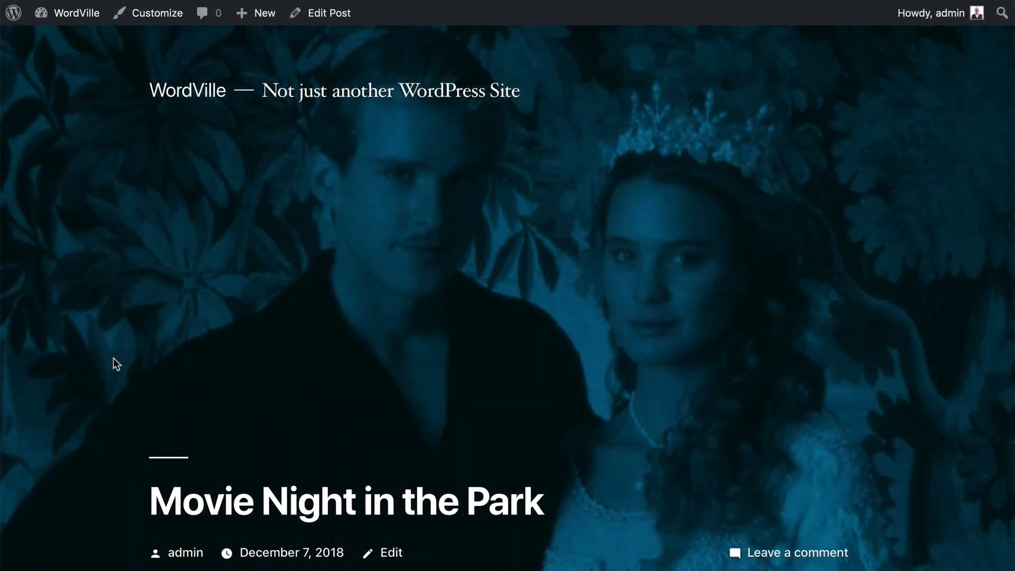
# - Scroll the live Movie Night in the Park post down to the embedded video, then return to editing
pyautogui.scroll(-7, 113, 358)
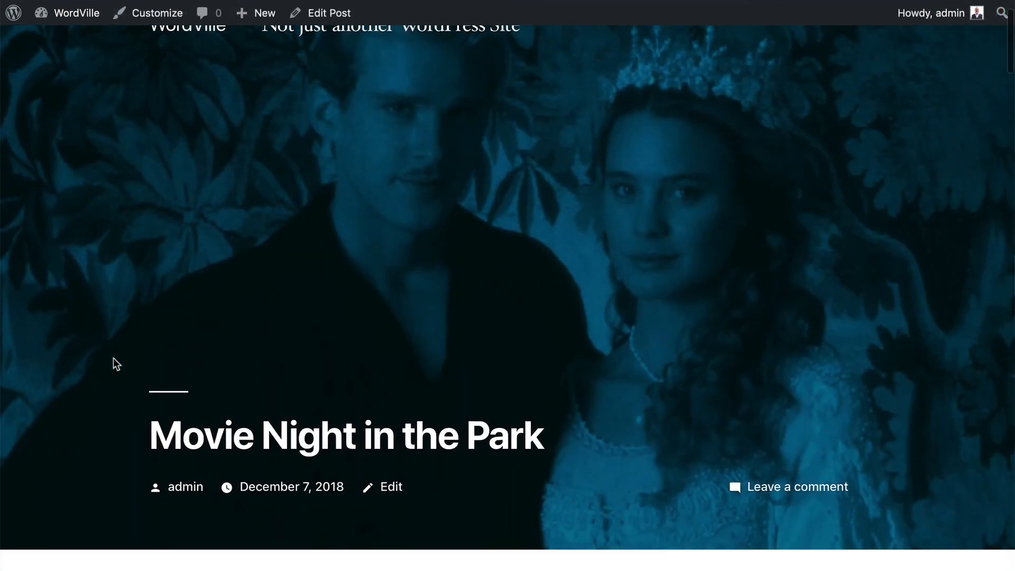
pyautogui.scroll(-8, 113, 358)
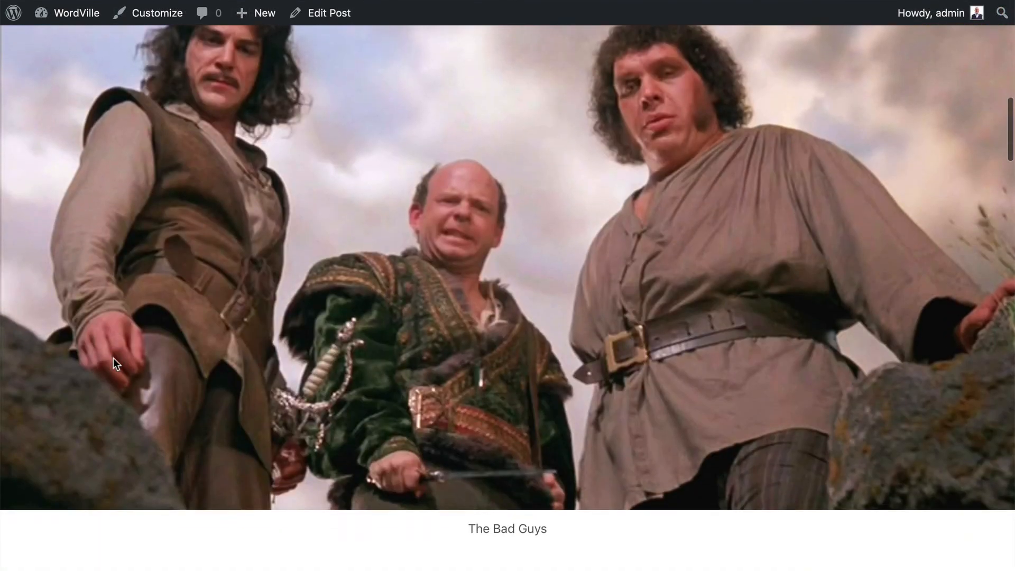
pyautogui.scroll(-10, 113, 357)
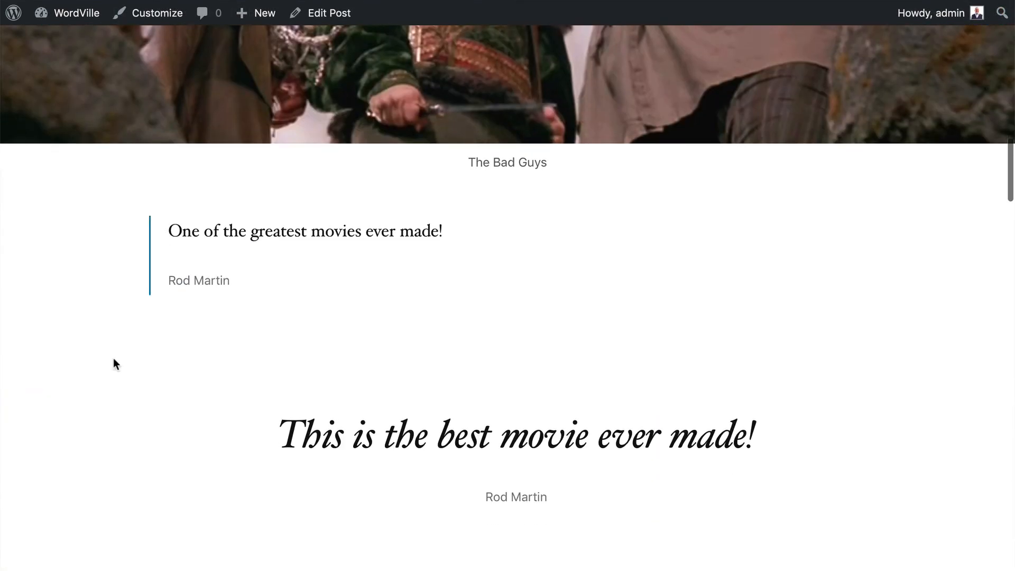
pyautogui.scroll(-10, 113, 357)
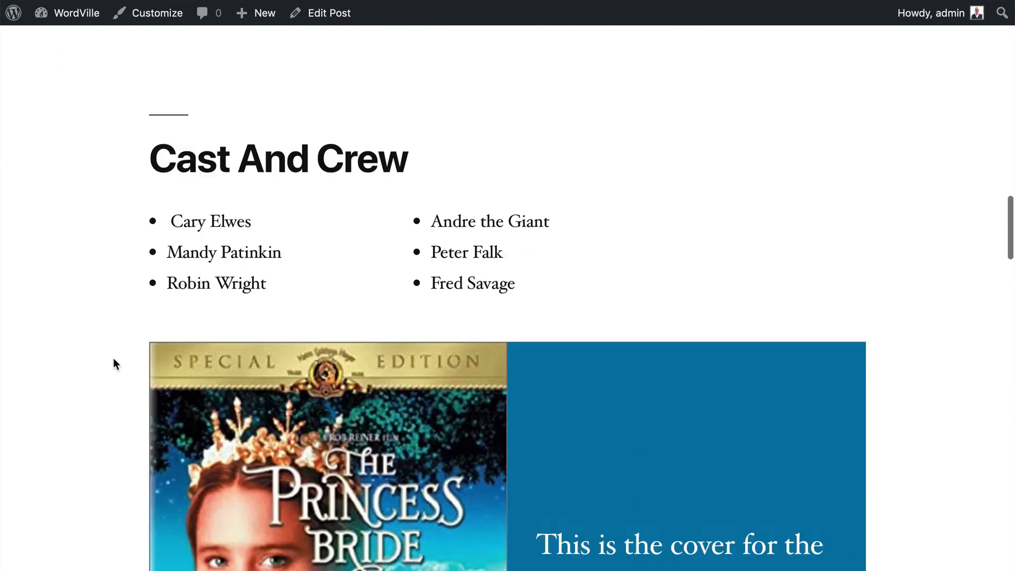
pyautogui.scroll(-12, 113, 358)
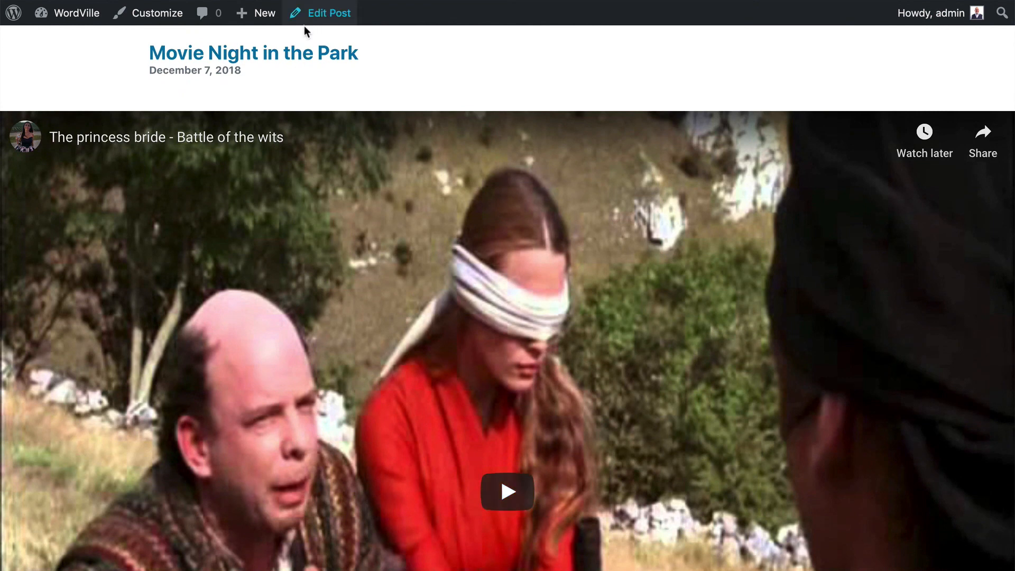
pyautogui.click(330, 14)
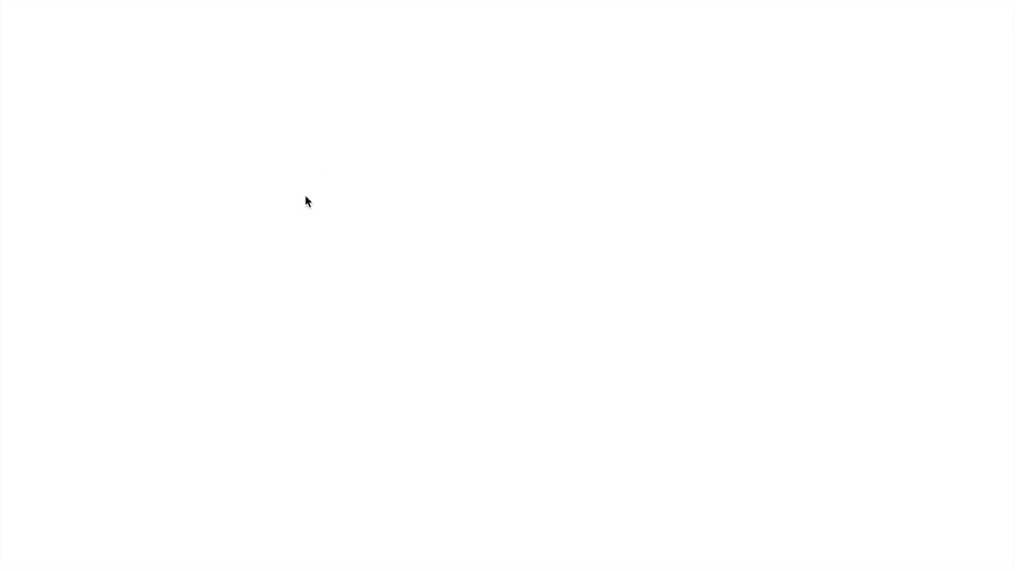